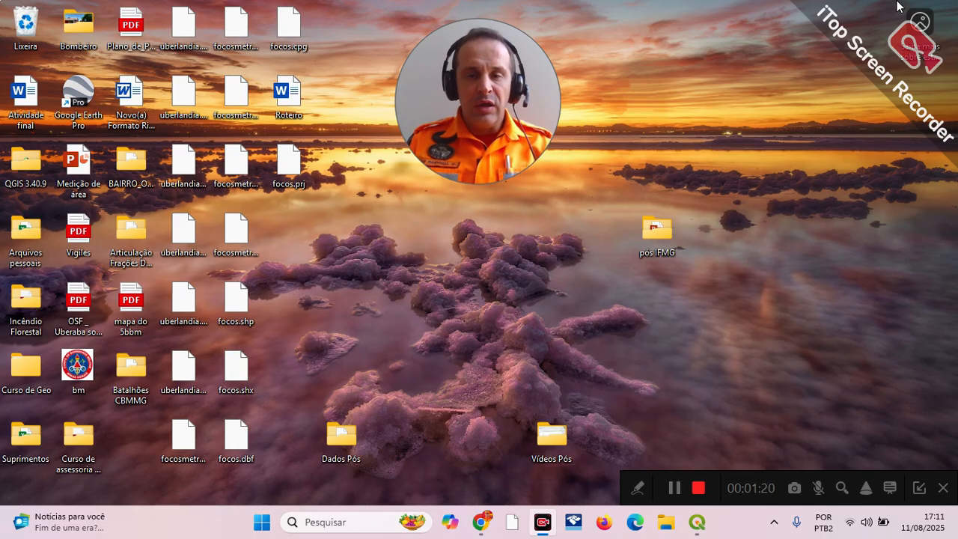
Step: Switch to Chrome and open the INPE BDQueimadas site from the "bd queimadas" search results
click(482, 527)
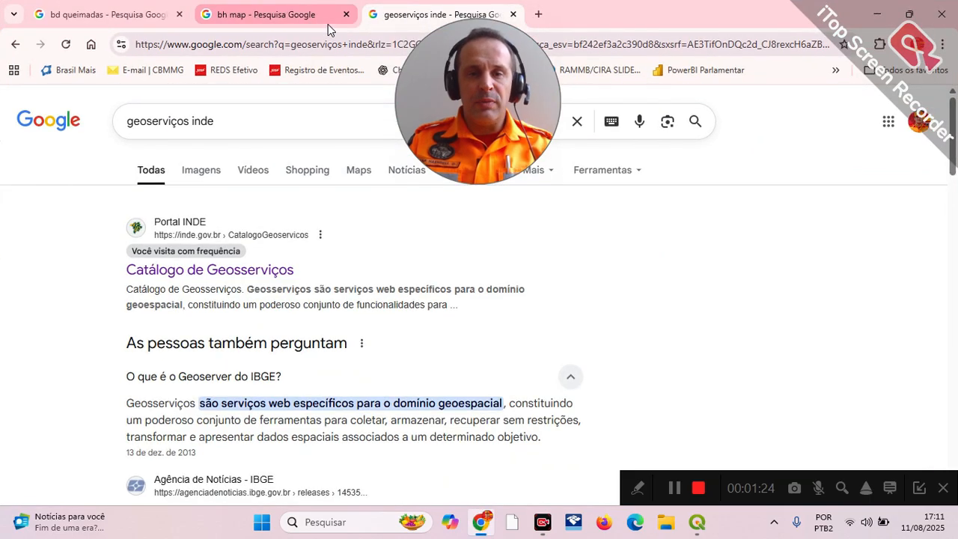
drag(486, 53, 858, 33)
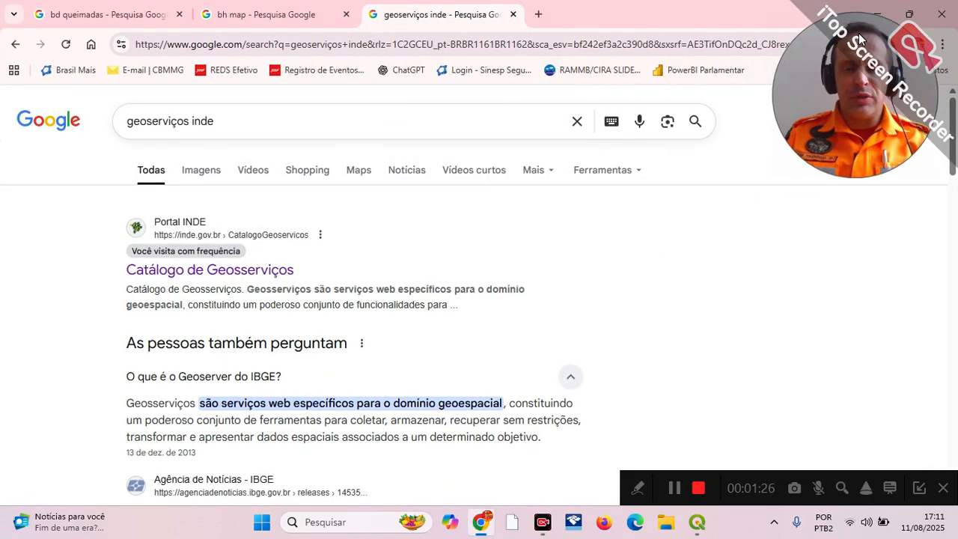
click(122, 15)
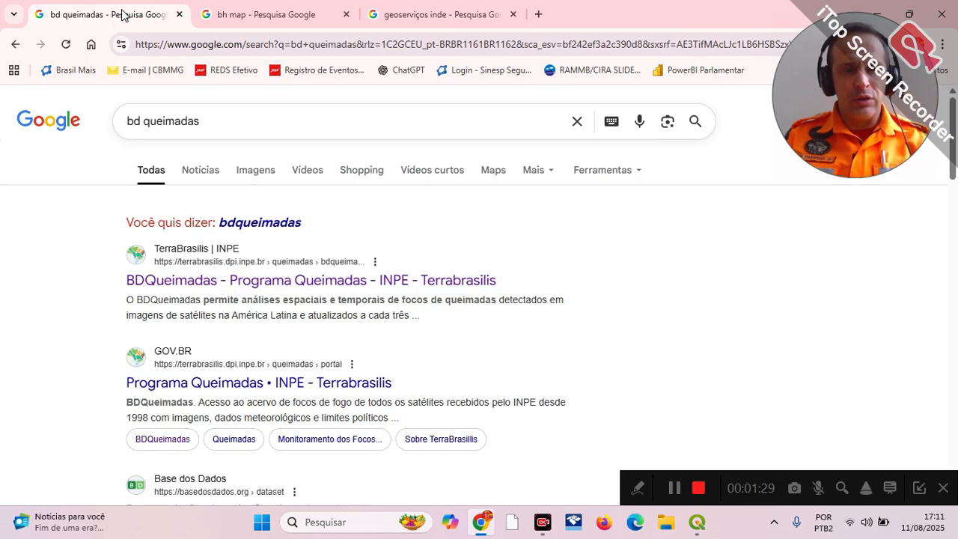
click(256, 283)
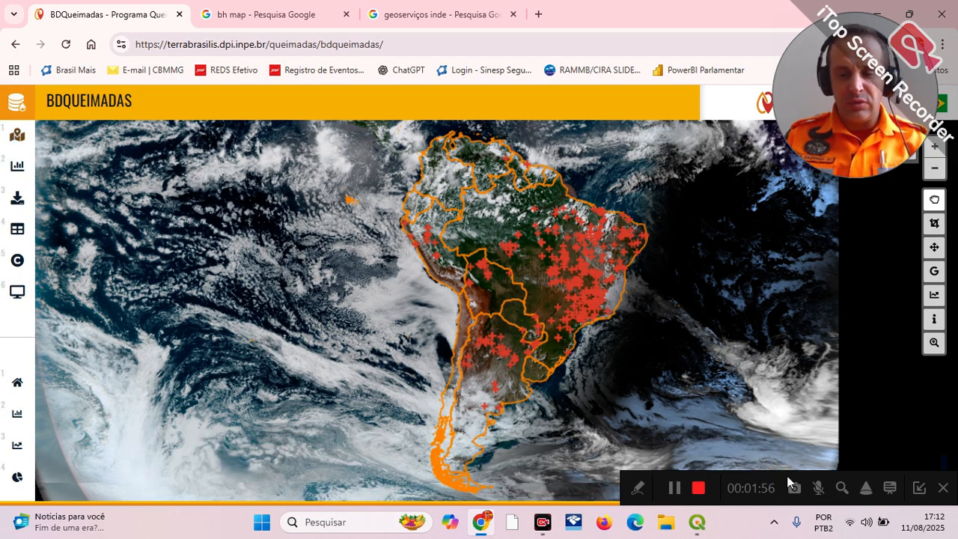
drag(786, 476, 773, 502)
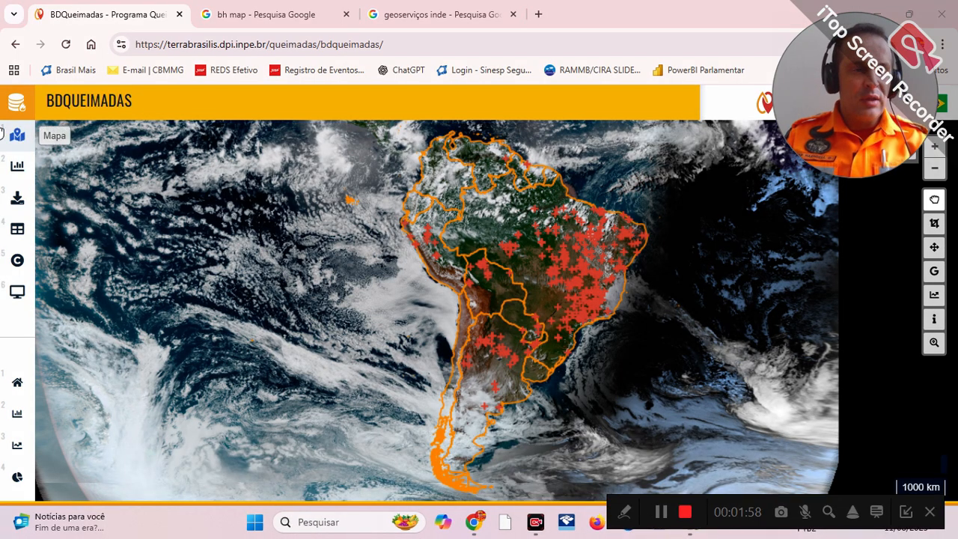
Step: Open the BDQueimadas data export page and filter by country Brasil and state MINAS GERAIS
click(17, 199)
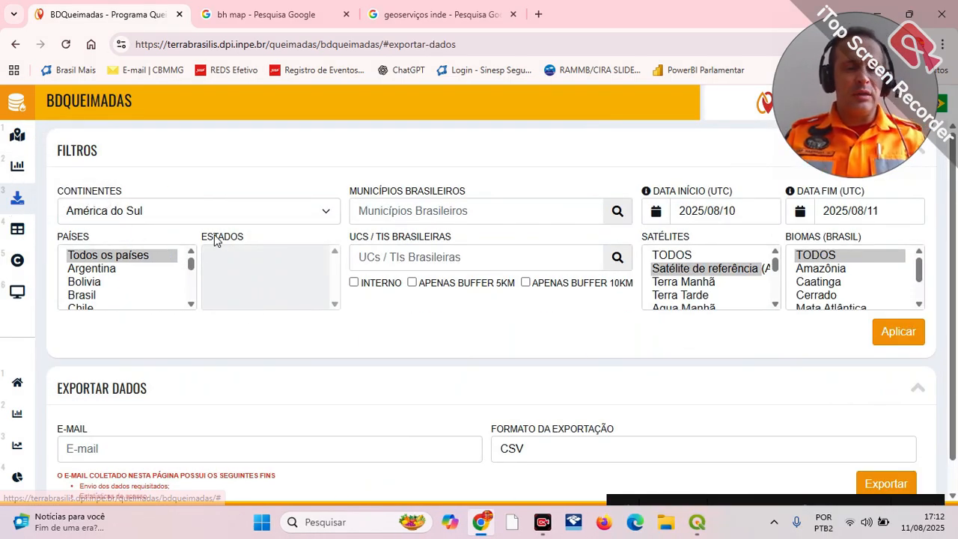
click(95, 296)
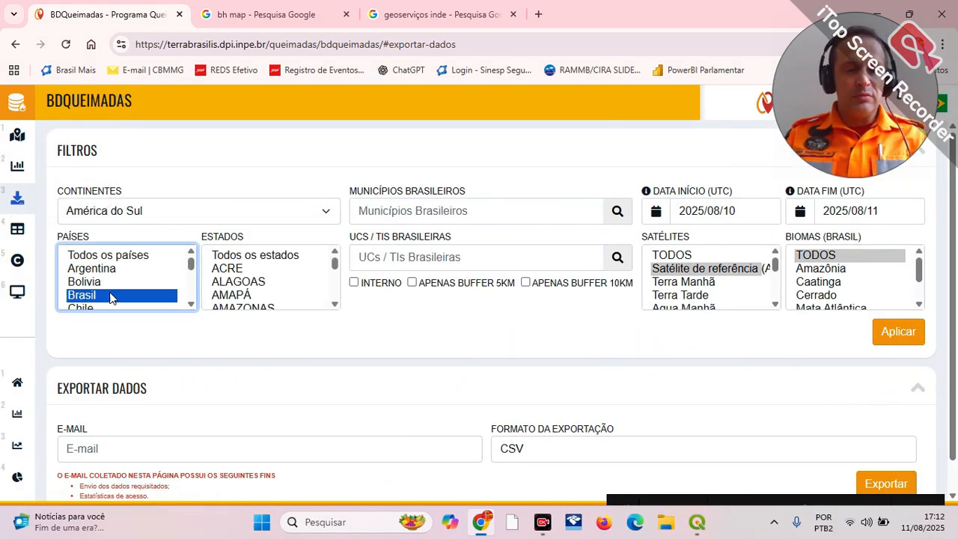
scroll(264, 295, down, 3)
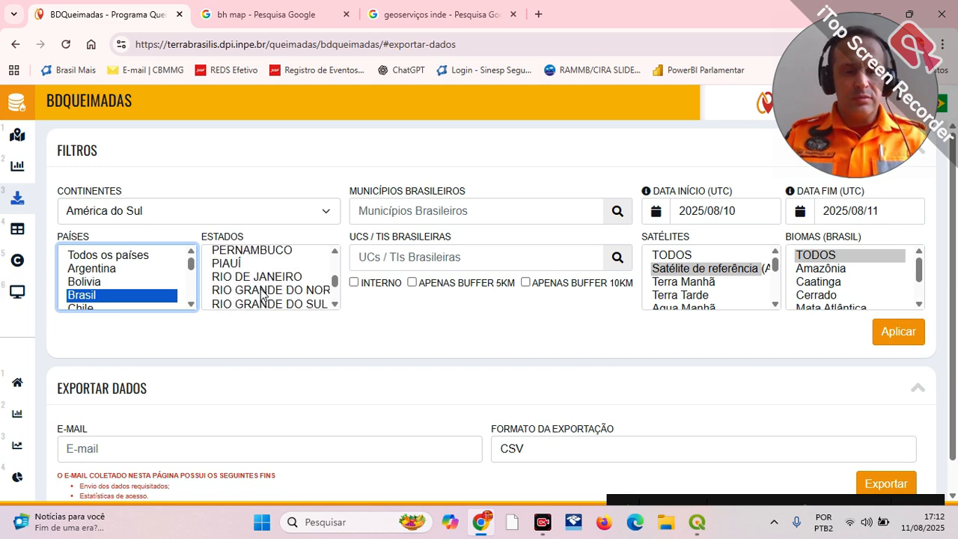
scroll(324, 298, up, 2)
click(335, 305)
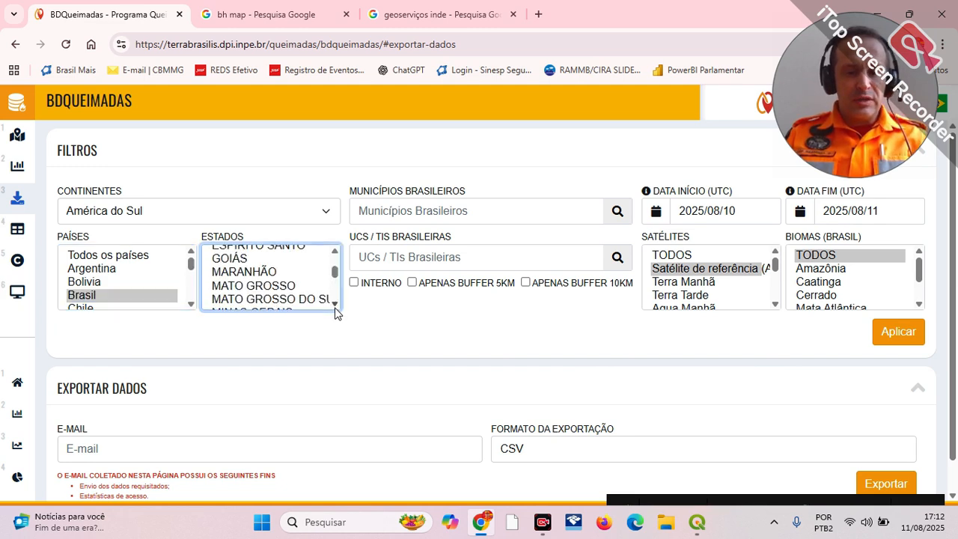
click(336, 306)
click(255, 259)
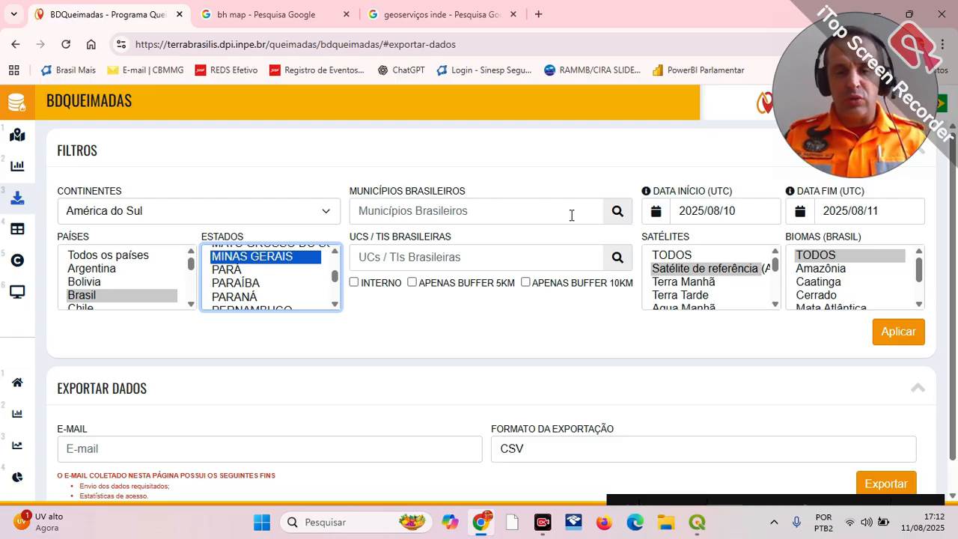
Step: Set the municipality filter to UBERLÂNDIA - MINAS GERAIS
click(478, 201)
text(u)
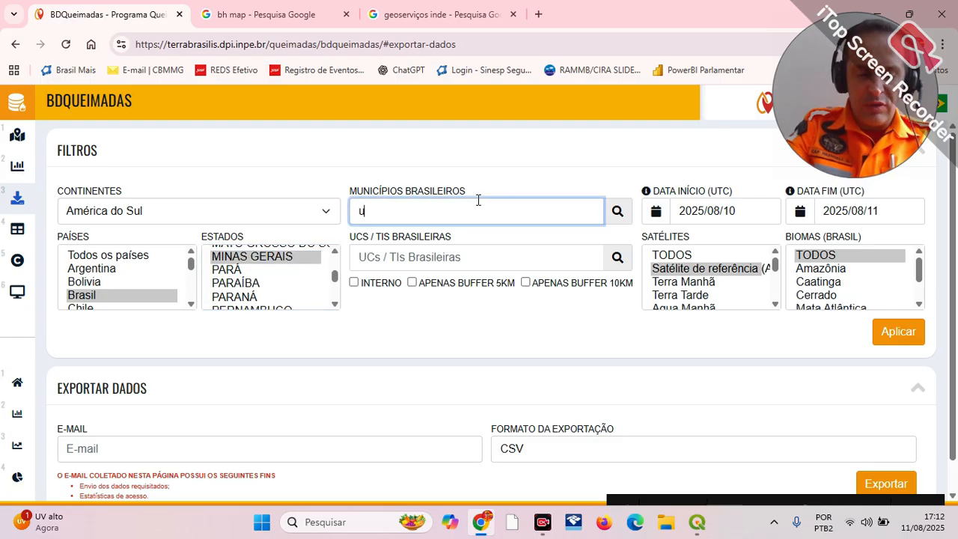
text(berl)
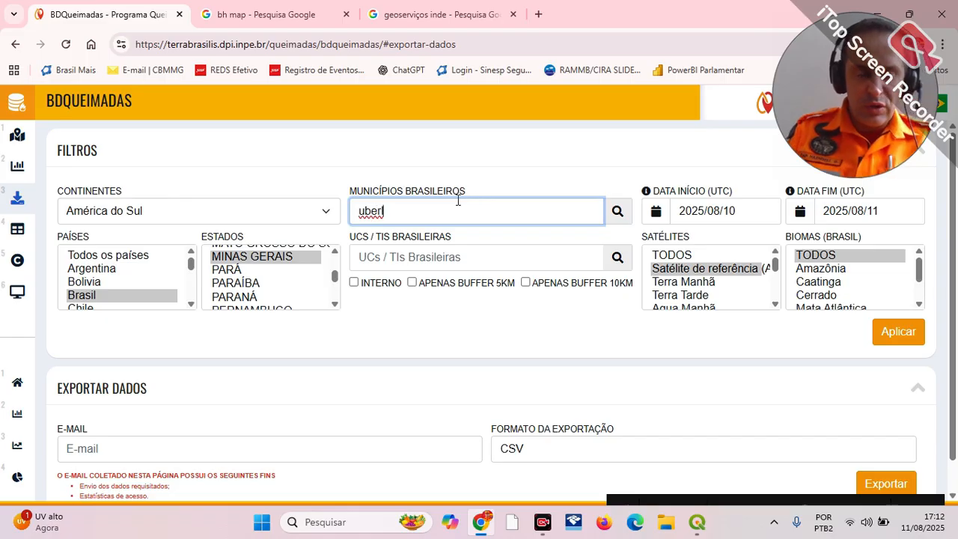
click(418, 244)
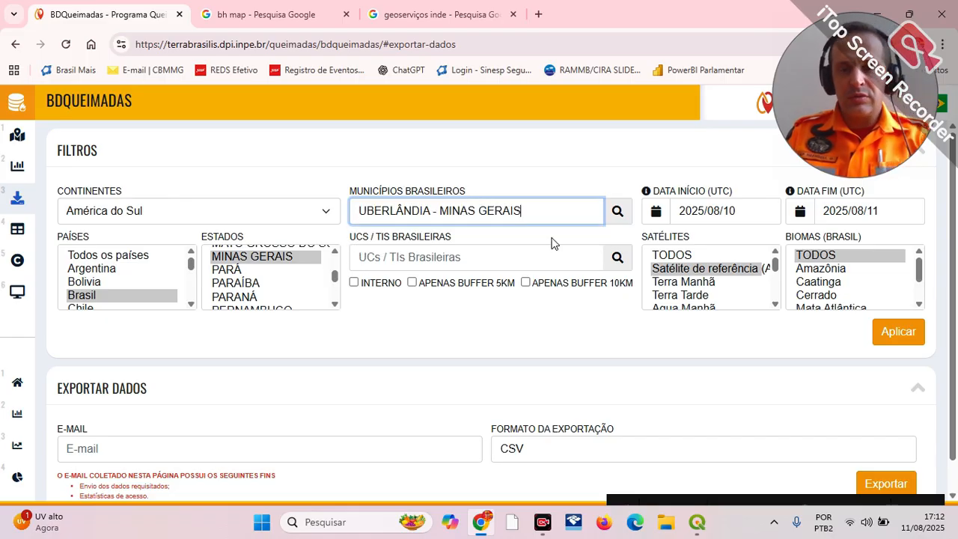
Step: Set the start date (Data Início) of the filter to 2025/08/01
click(738, 209)
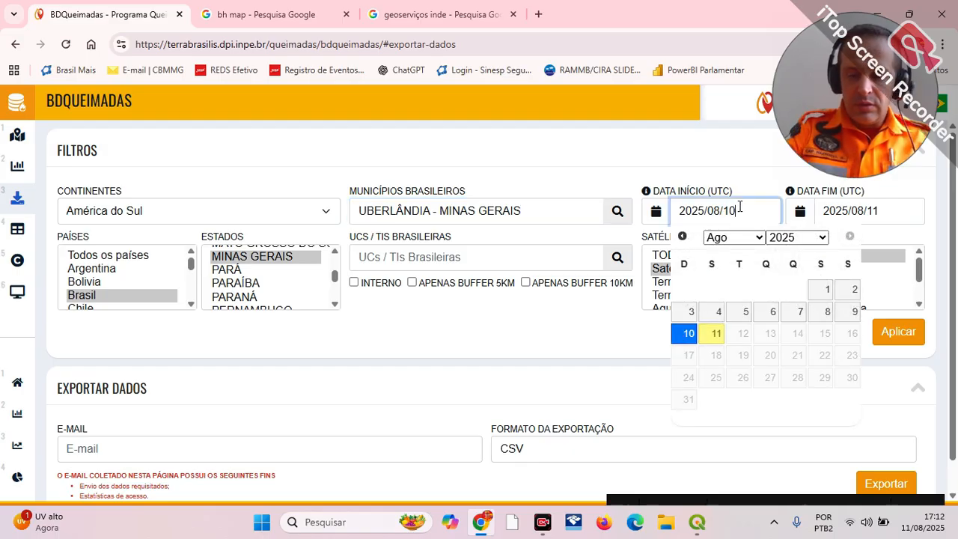
key(BackSpace)
key(BackSpace)
text(0)
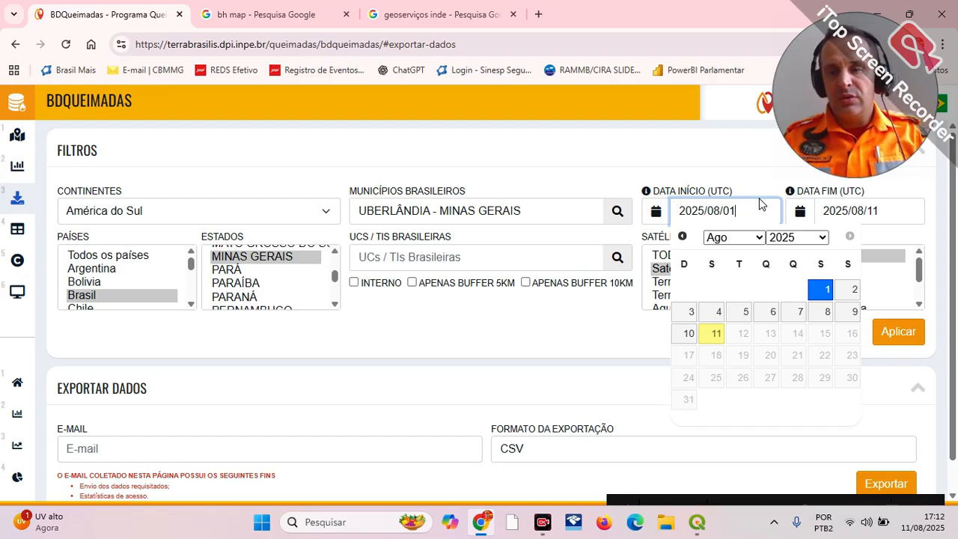
click(819, 293)
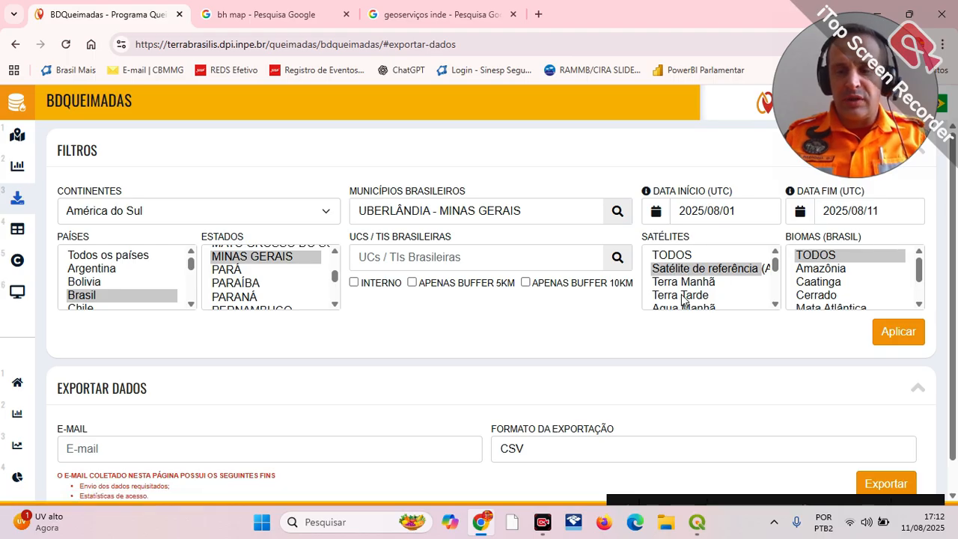
Step: Set the satellite filter to TODOS and apply the filters
click(776, 303)
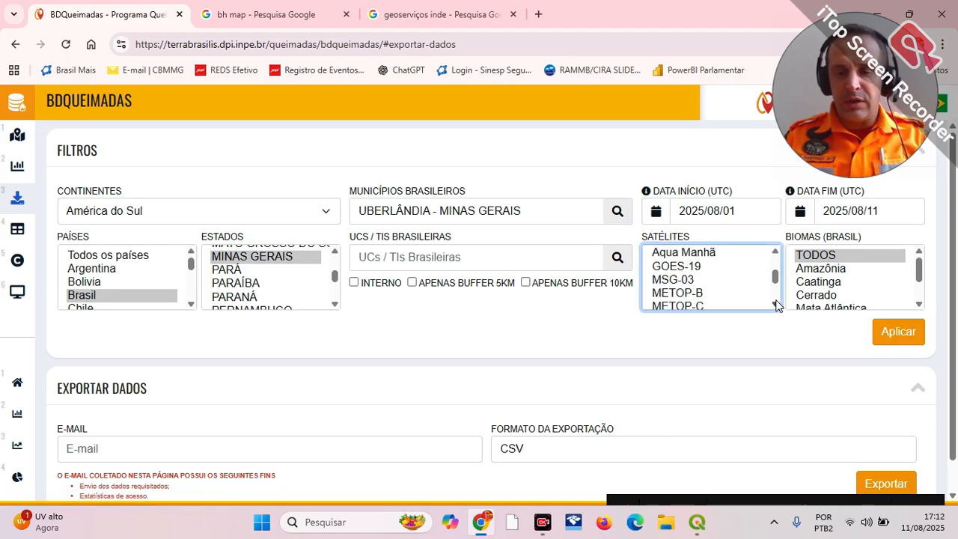
click(775, 252)
click(732, 265)
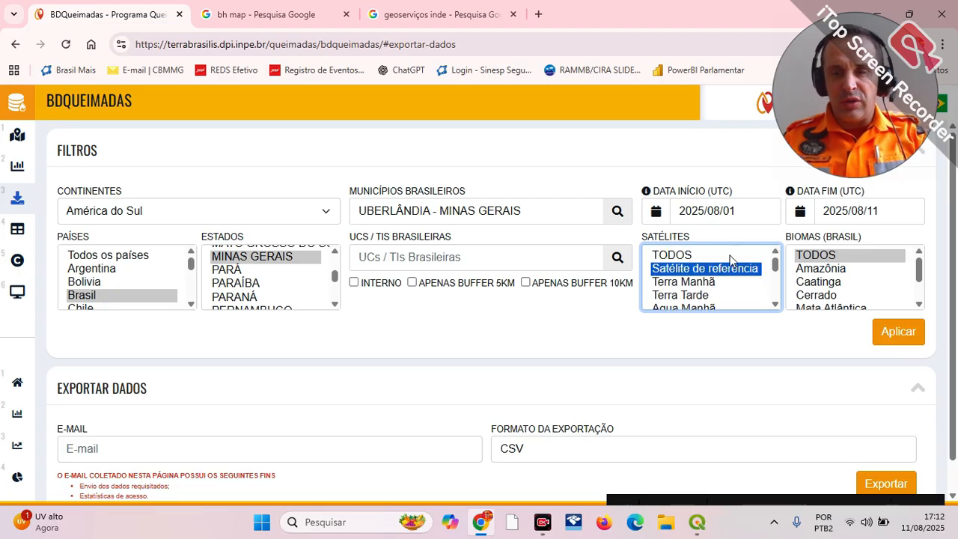
click(678, 257)
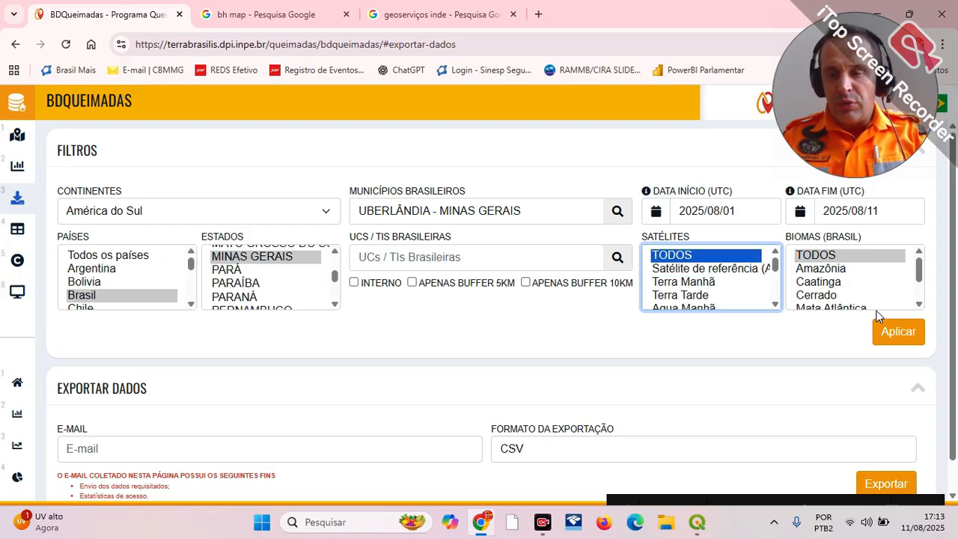
click(886, 333)
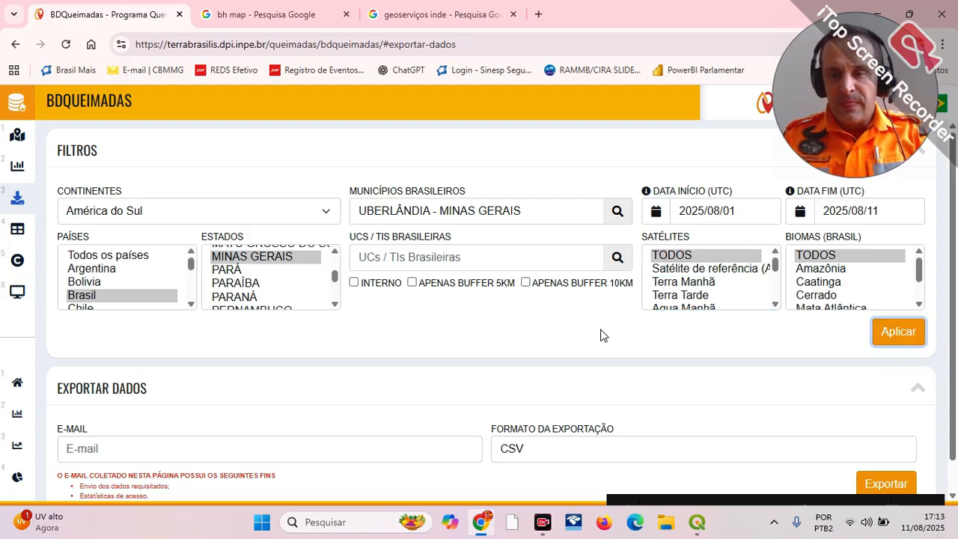
Step: Fill in the recipient's e-mail, choose Shapefile as the export format, and submit the export request
click(118, 449)
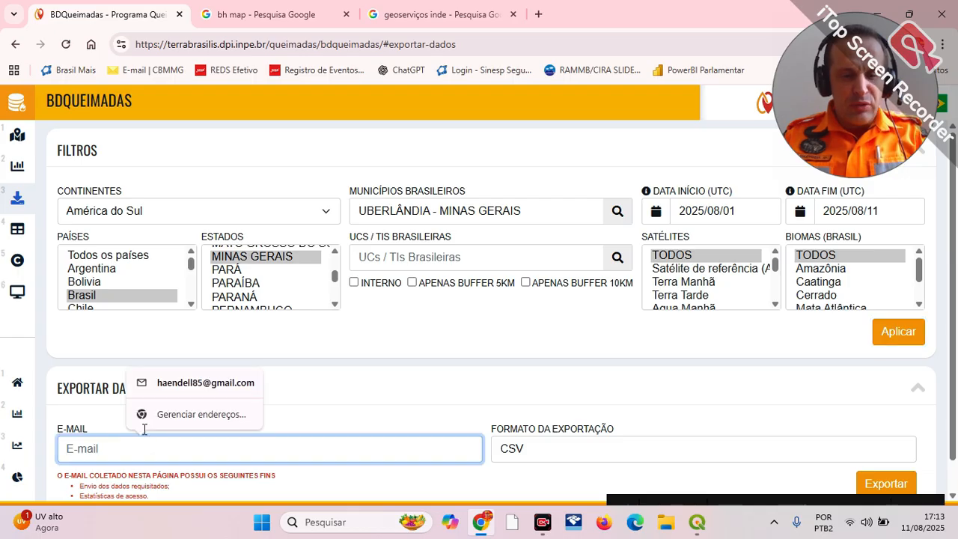
click(205, 384)
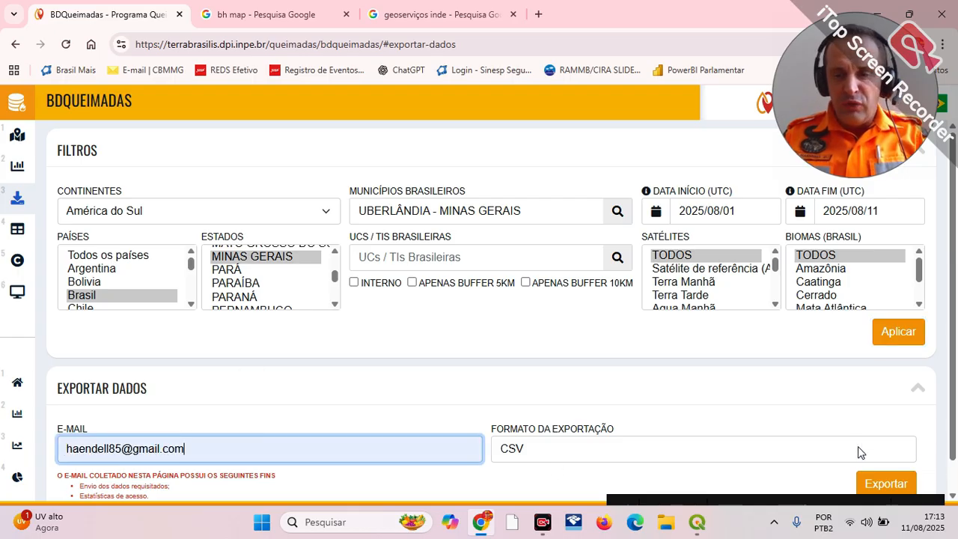
click(587, 453)
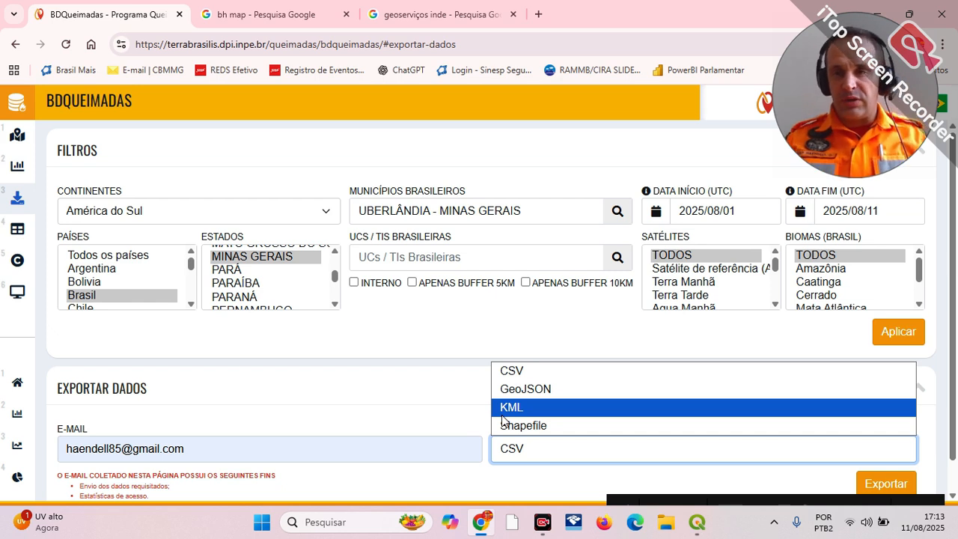
click(546, 426)
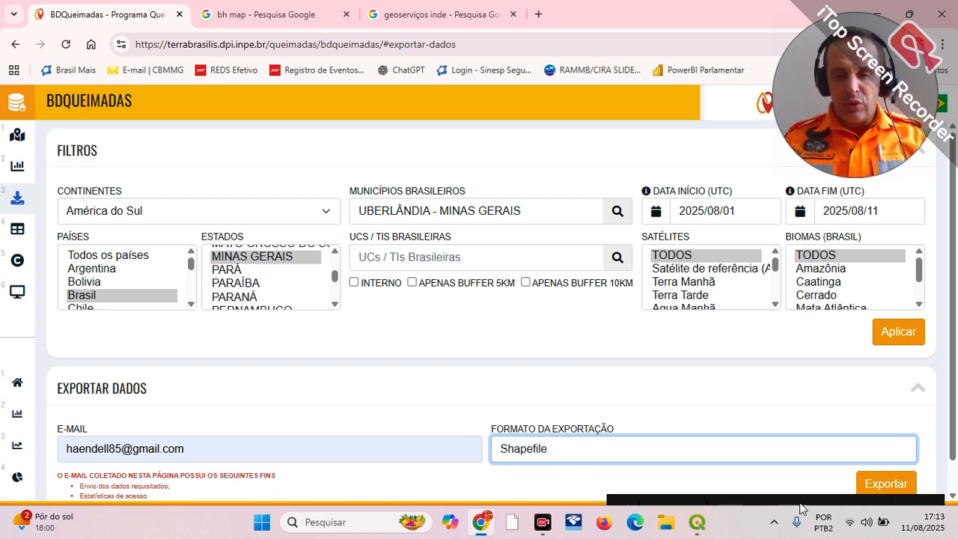
click(886, 485)
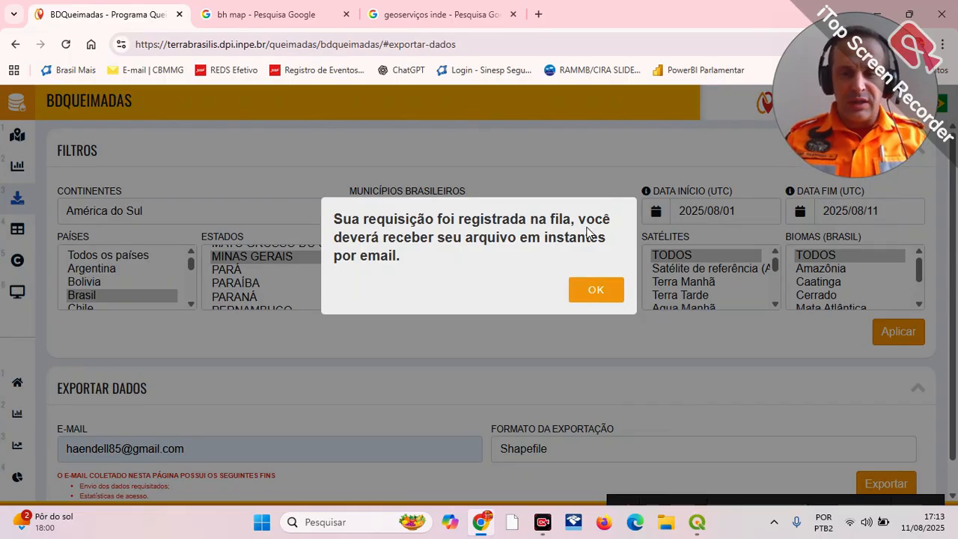
click(595, 290)
Step: Open the "BDQueimadas - Exportação concluída" message in Gmail and download the exported file from its link
click(538, 14)
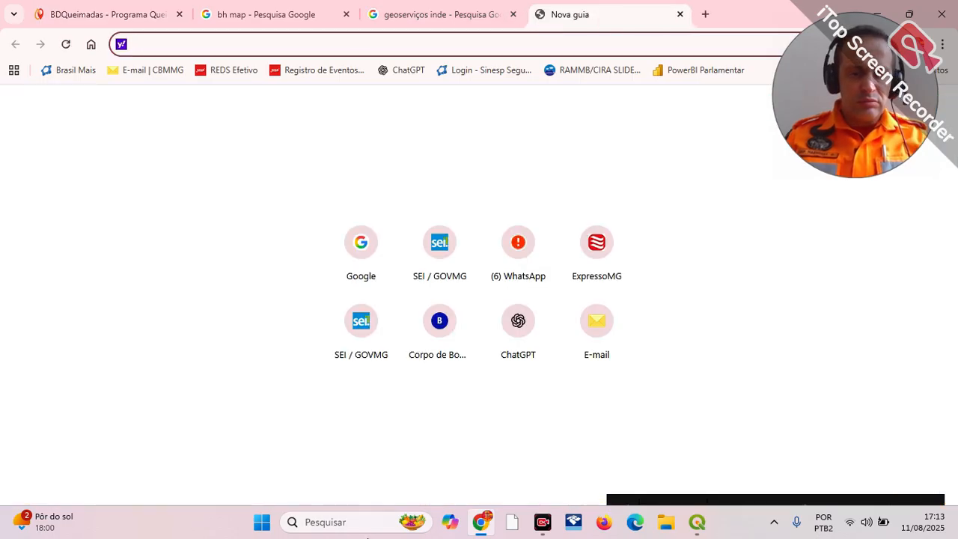
mouse_move(738, 499)
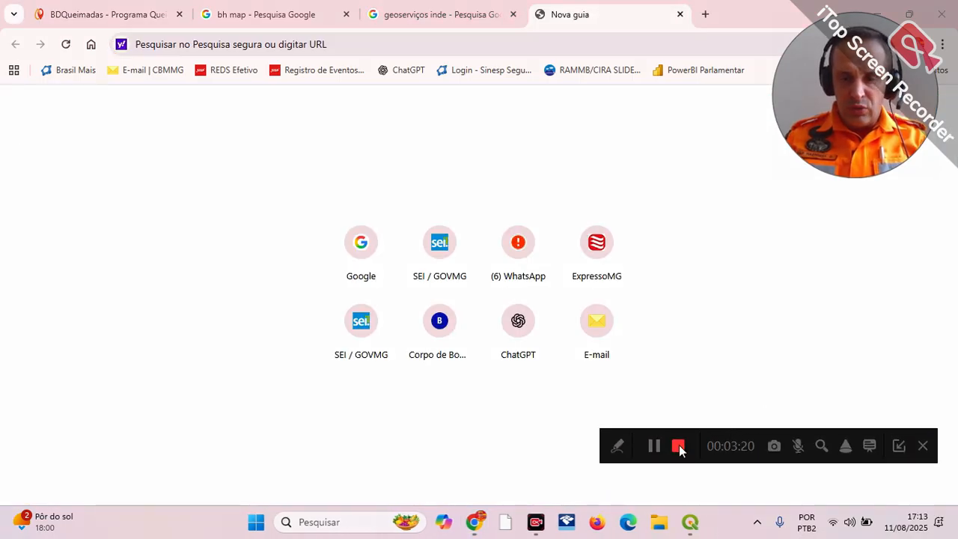
click(597, 322)
click(416, 222)
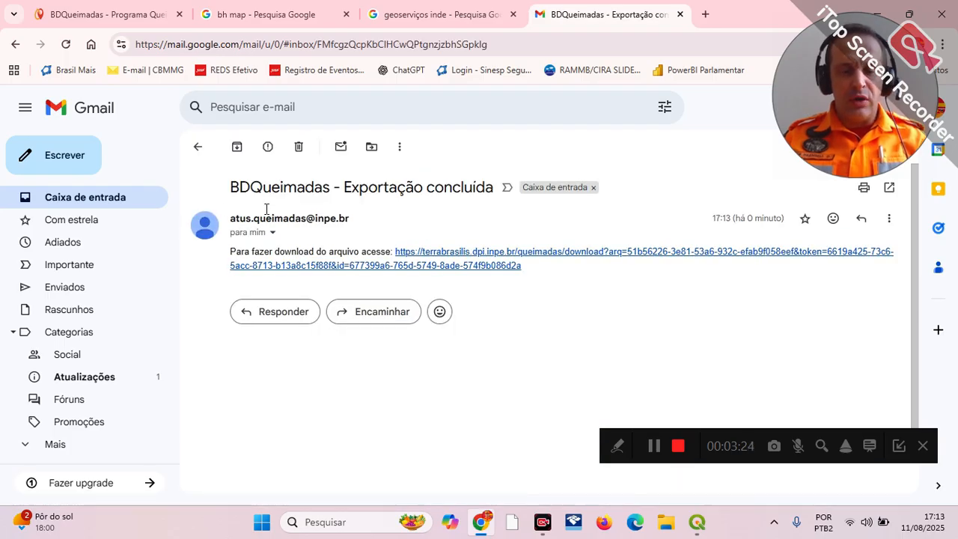
click(539, 260)
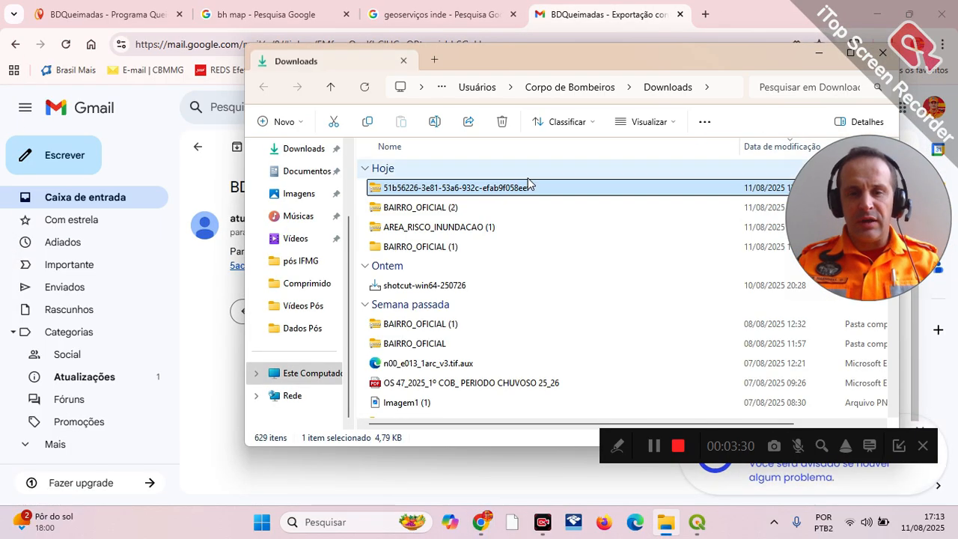
Step: Open the downloaded archive and its focos_qmd_inpe folder, and widen the name column to show the full file names
double_click(444, 189)
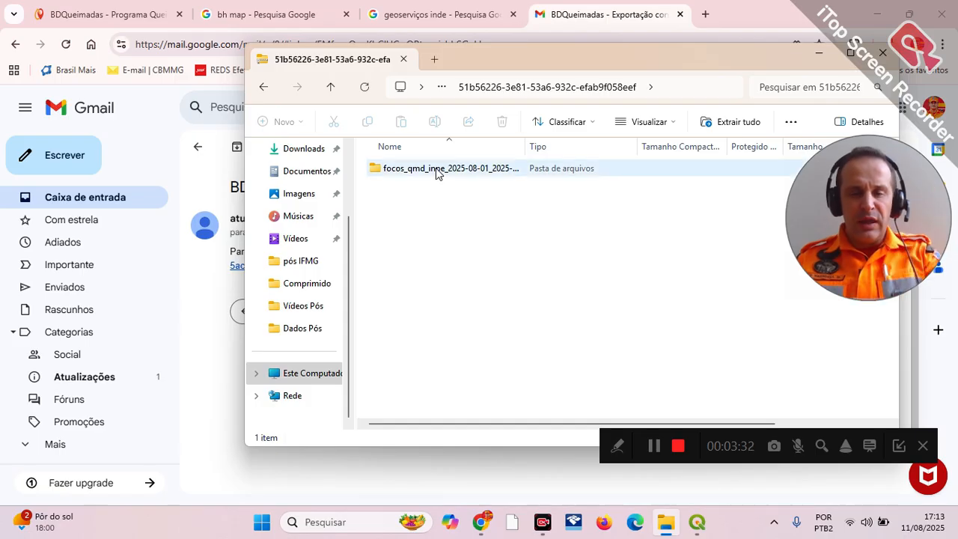
double_click(439, 169)
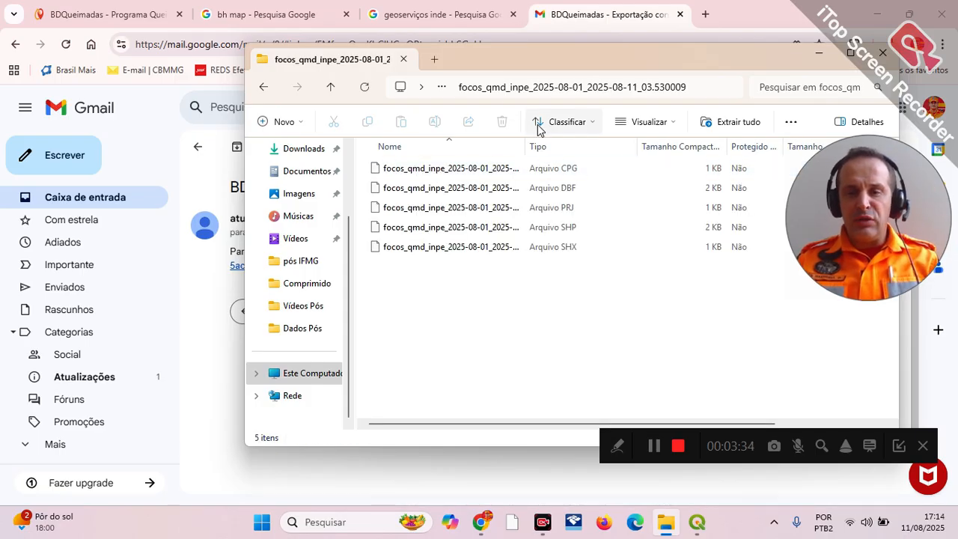
drag(515, 58, 403, 37)
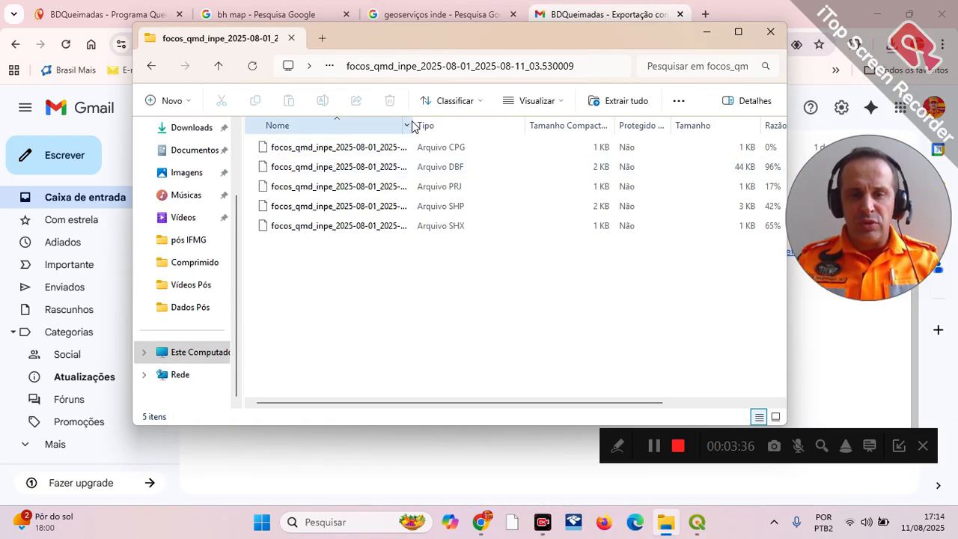
drag(411, 118, 515, 121)
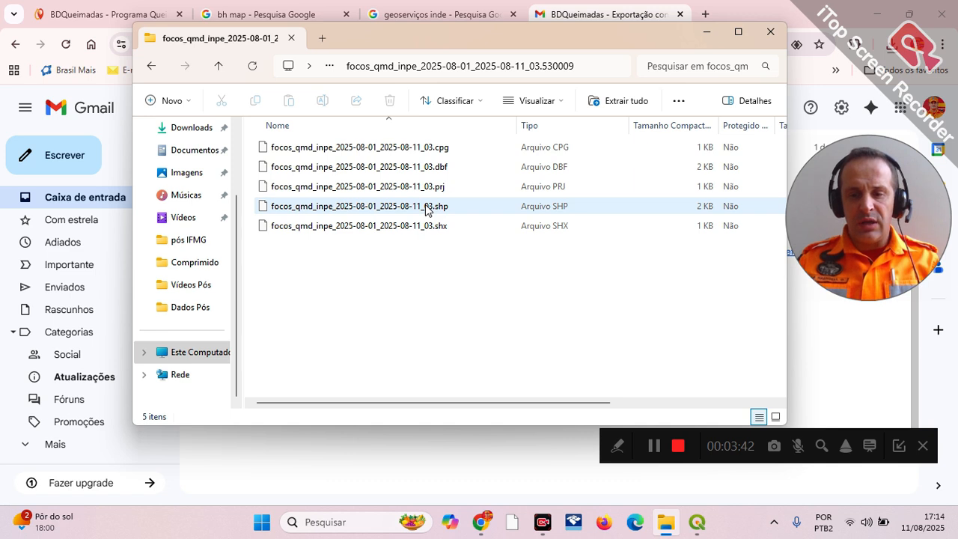
click(697, 522)
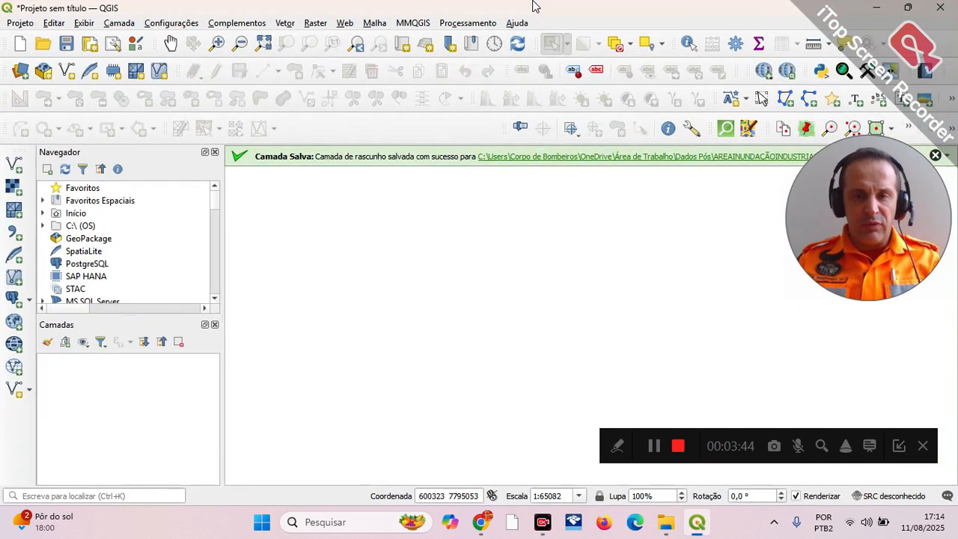
key(alt+Tab)
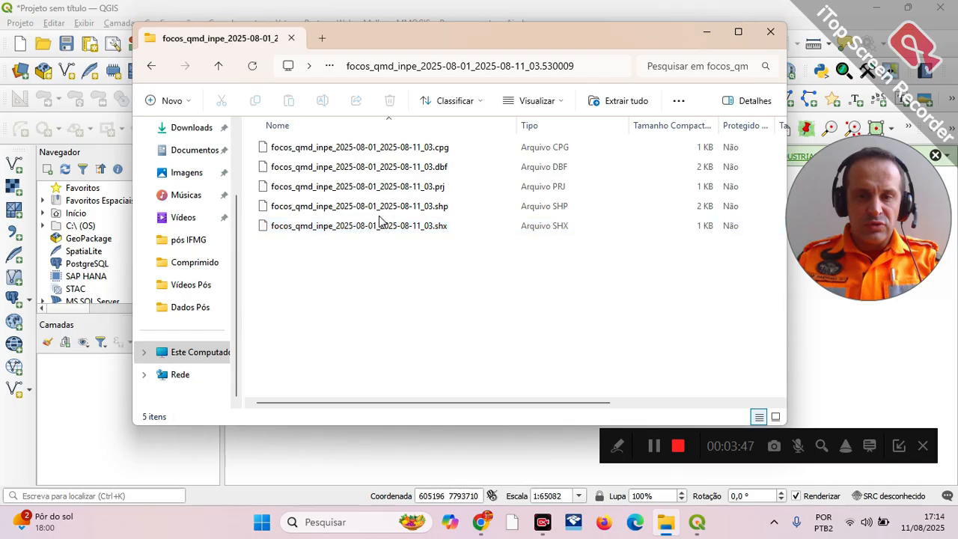
click(391, 206)
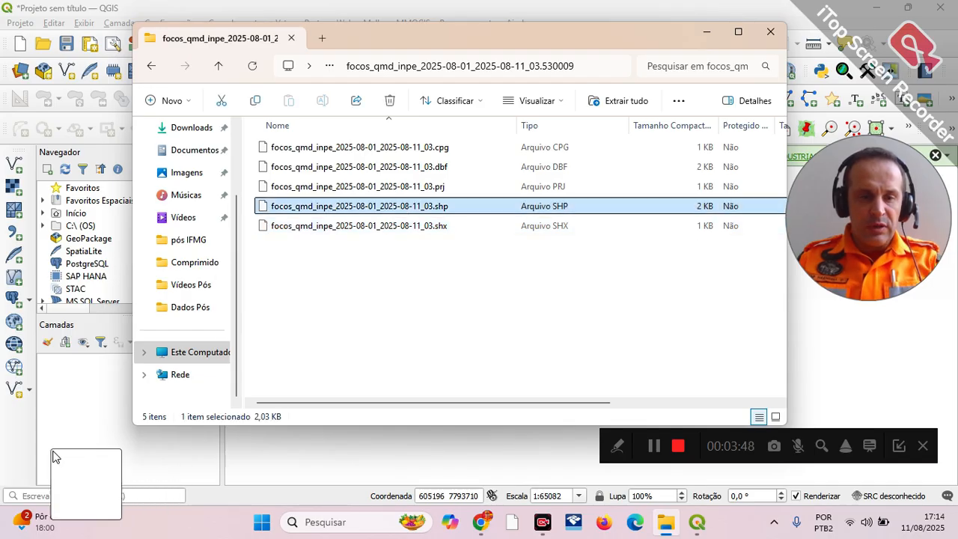
click(770, 33)
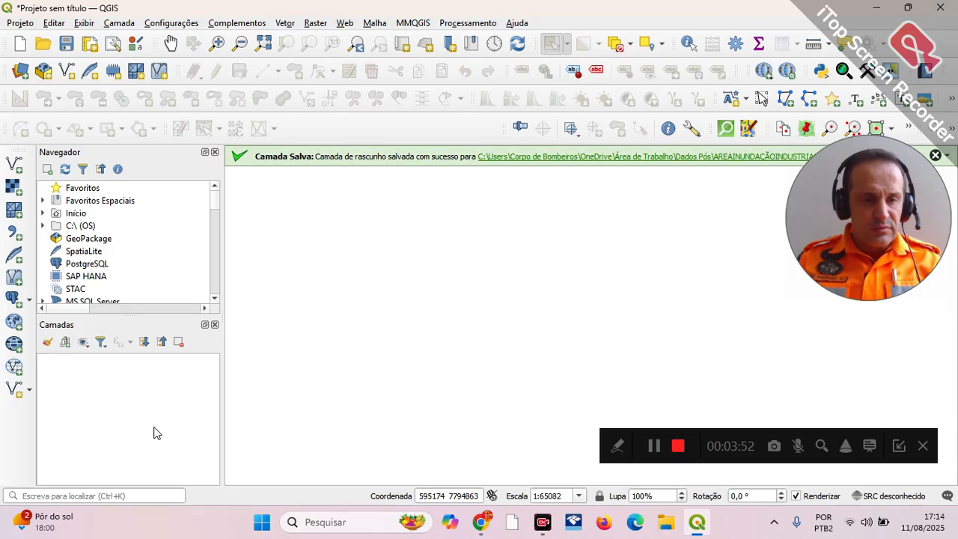
key(alt+Tab)
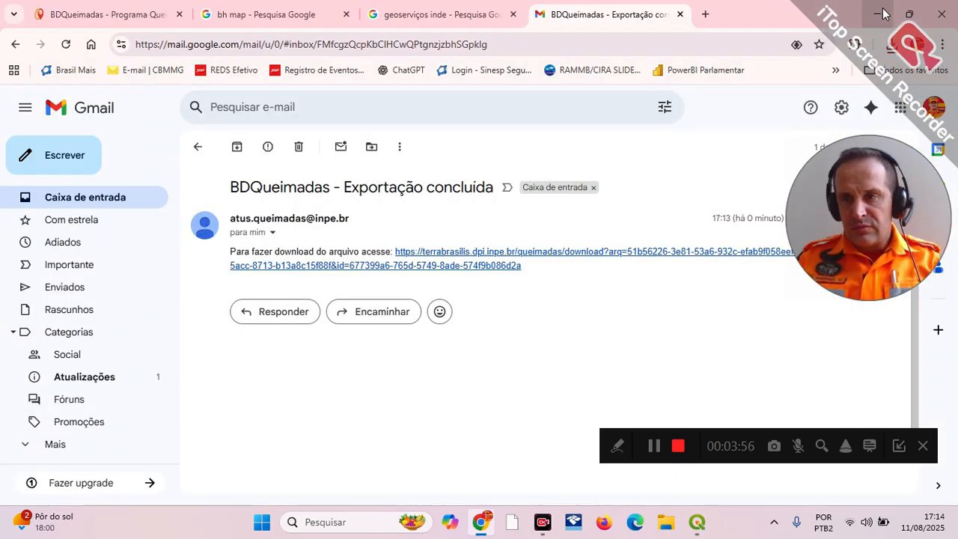
click(881, 12)
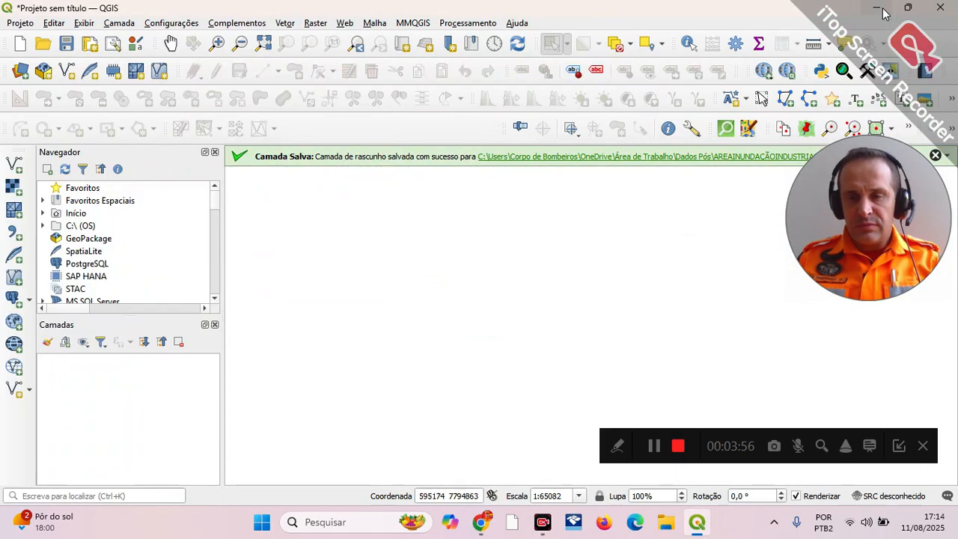
Step: Open the 51b56226 export archive in Downloads, extract its focos_qmd_inpe folder onto the desktop, and open the extracted folder
key(super+e)
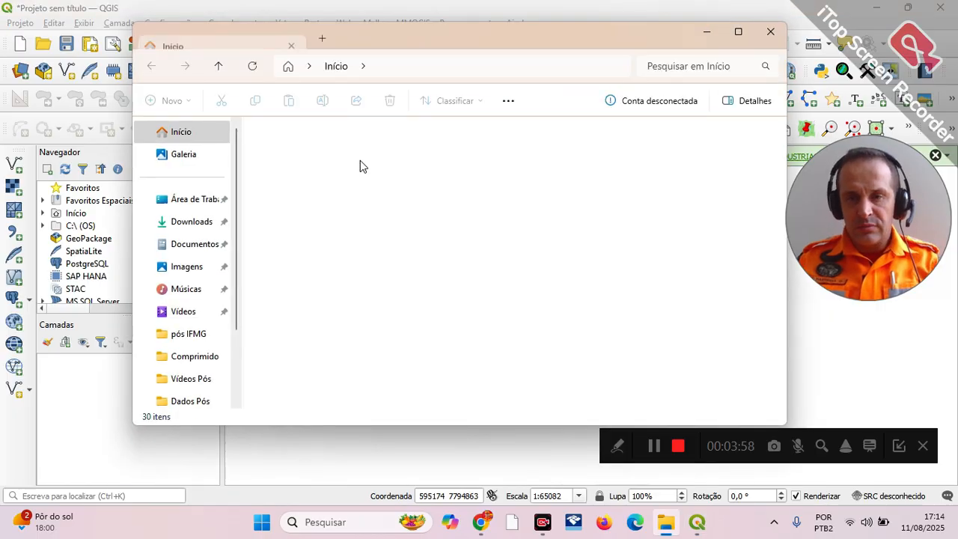
click(187, 225)
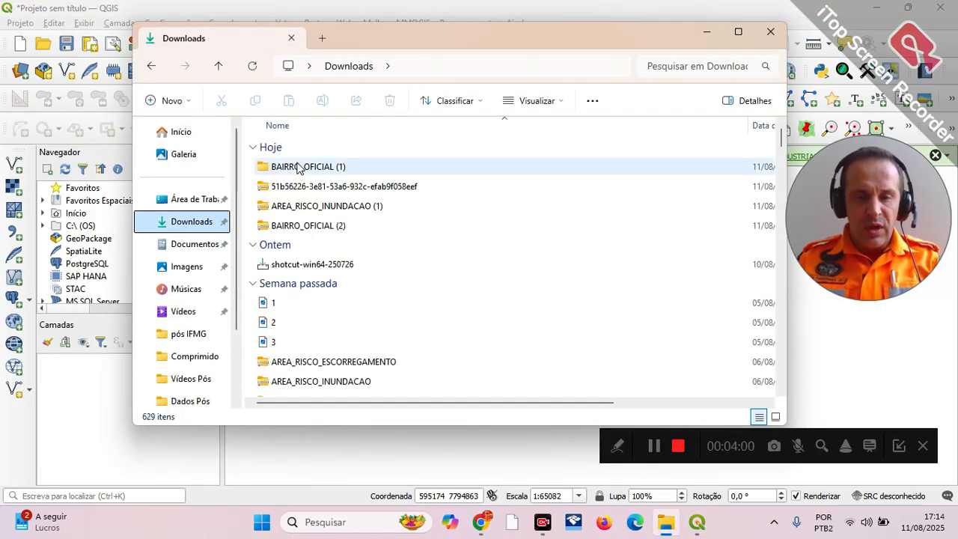
double_click(310, 191)
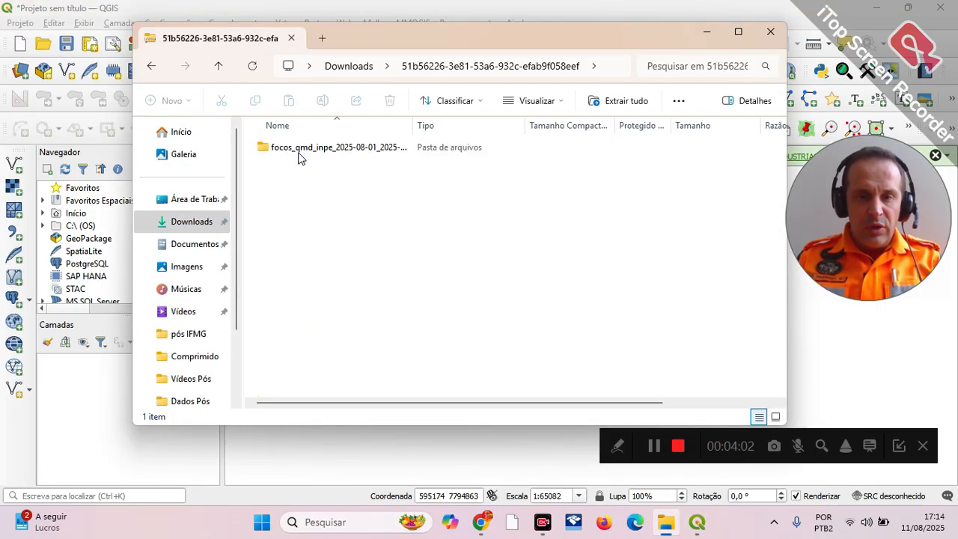
click(877, 7)
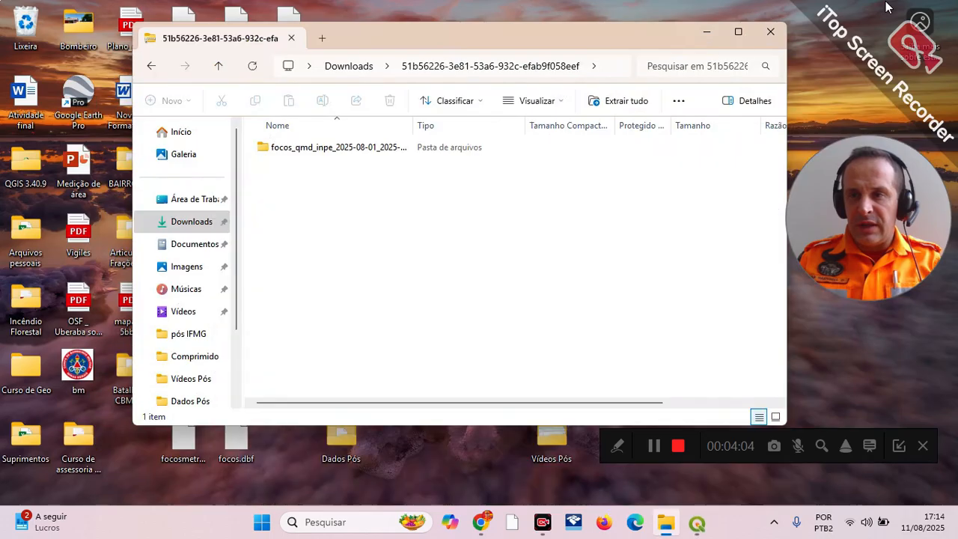
drag(333, 148, 818, 68)
double_click(821, 38)
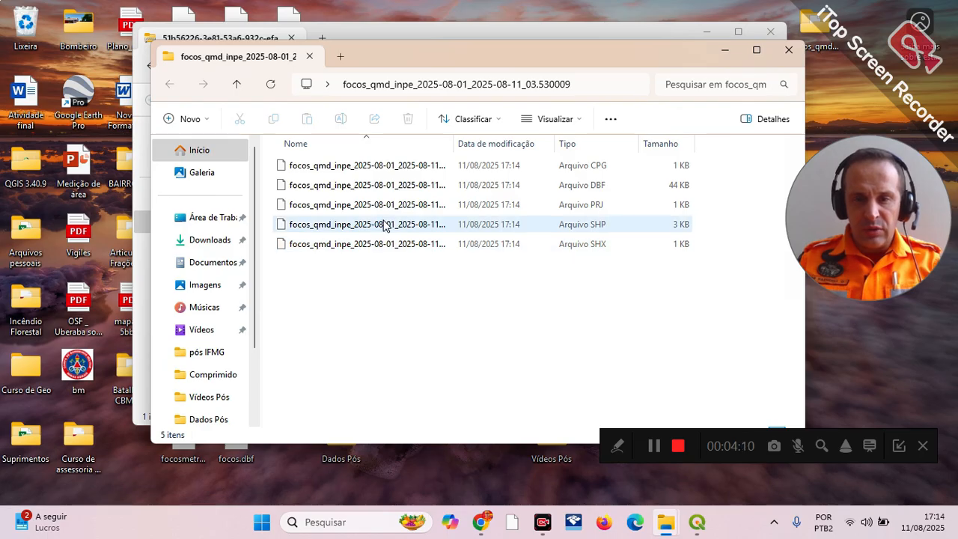
Step: Add the focos_qmd_inpe_2025-08-01_2025-08-11_03.shp file to the QGIS project as a layer
drag(379, 226, 111, 439)
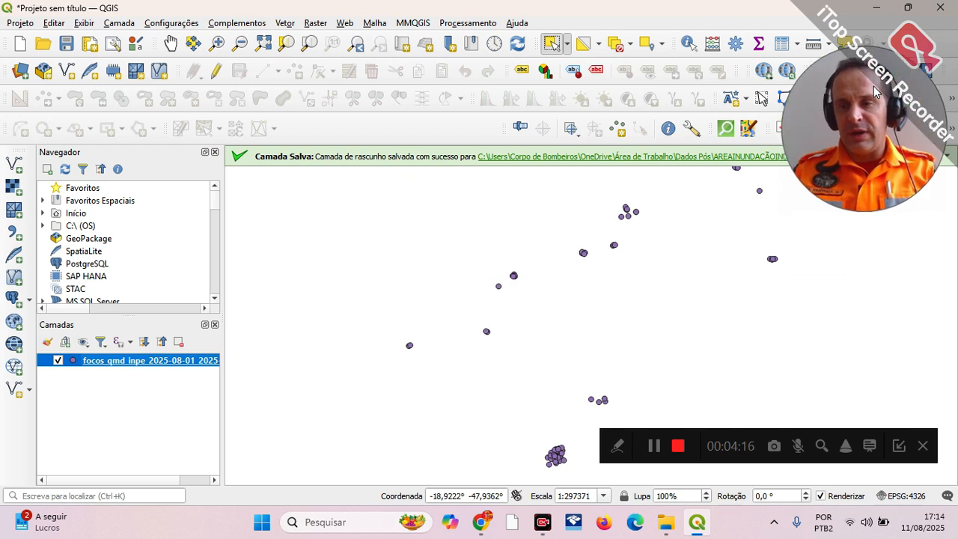
scroll(599, 332, down, 2)
scroll(604, 325, up, 1)
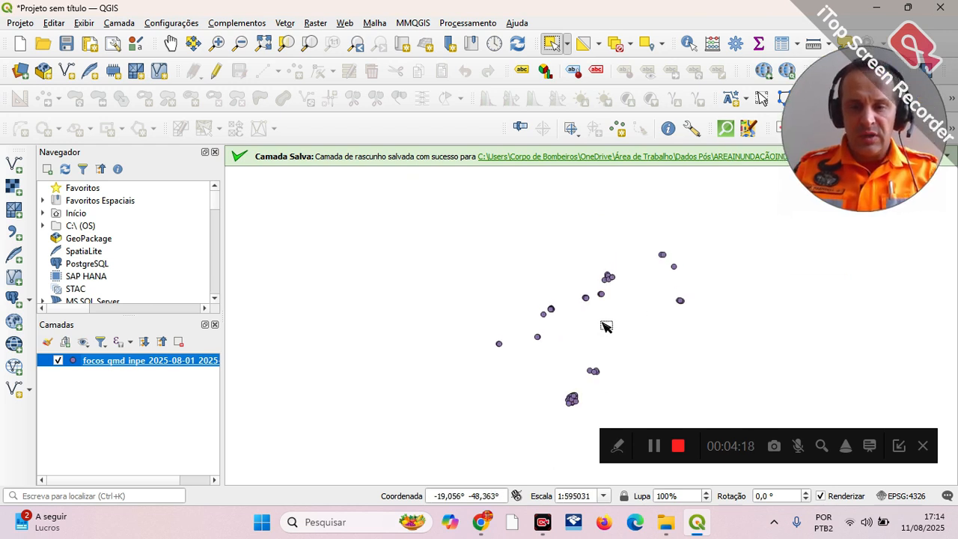
Step: Add the Google Hybrid basemap from QuickMapServices beneath the hotspot points
click(344, 22)
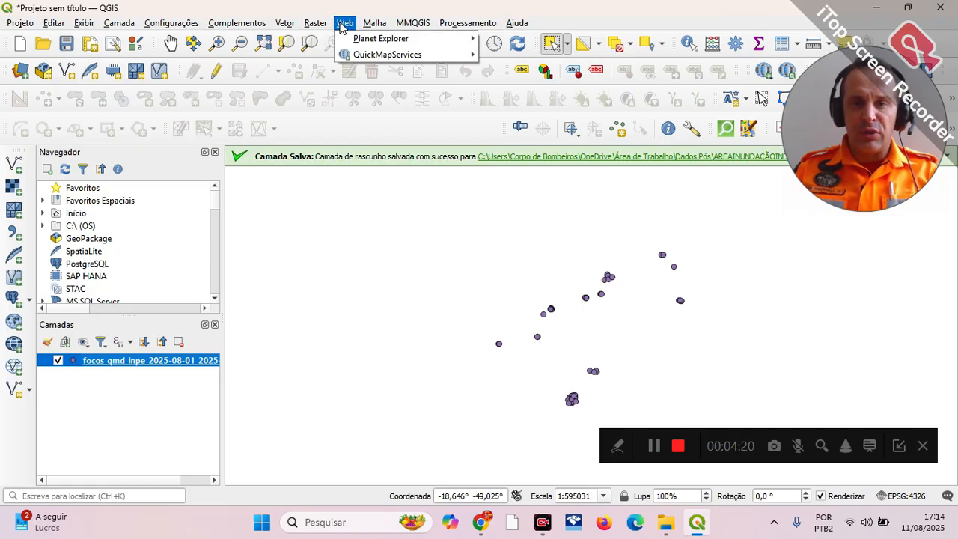
mouse_move(464, 57)
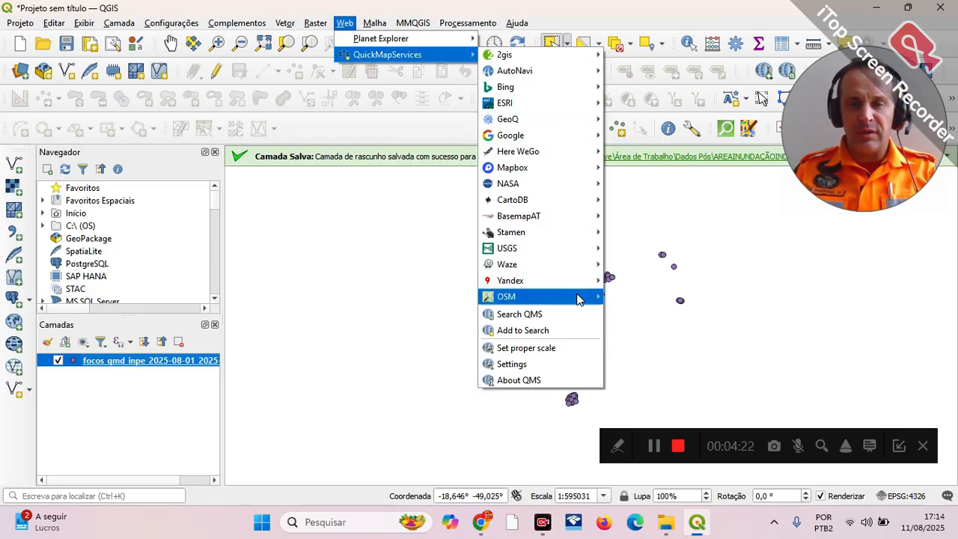
mouse_move(550, 135)
click(645, 136)
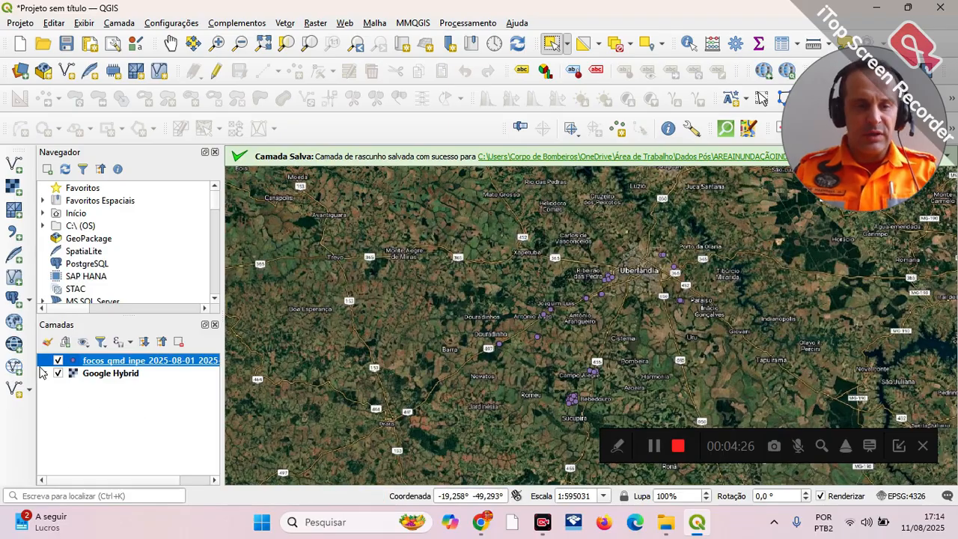
Step: Examine the hotspot layer's attribute table down to the last records and across to the FRP field, and close it
right_click(128, 364)
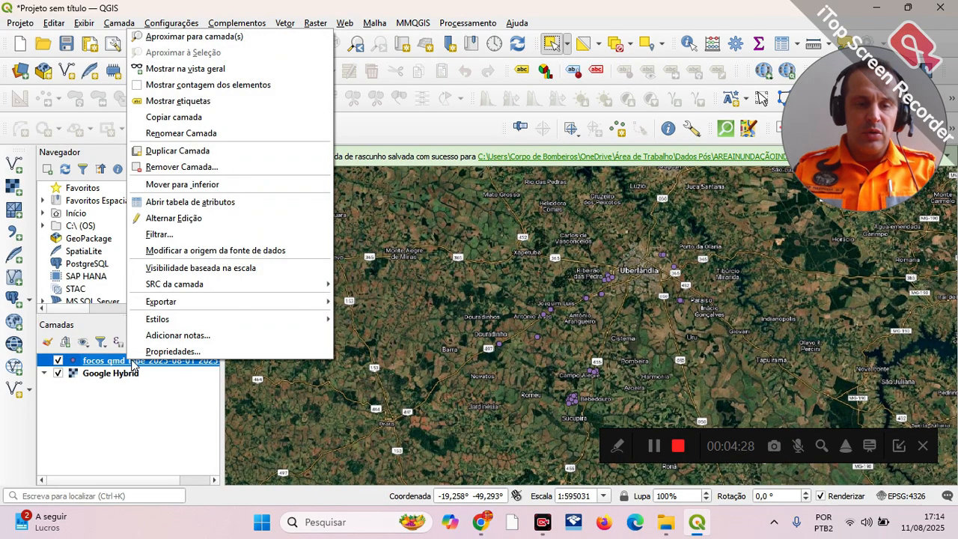
click(196, 201)
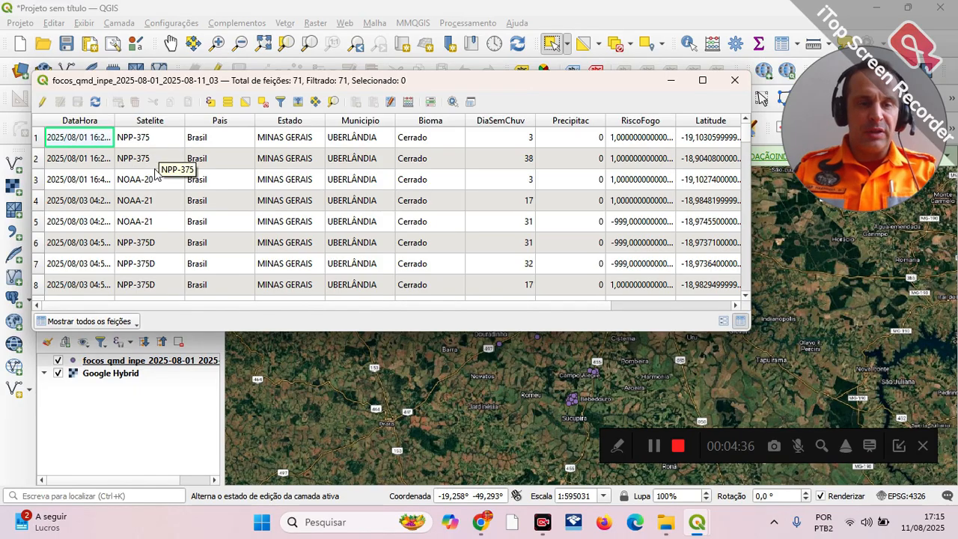
scroll(156, 216, down, 3)
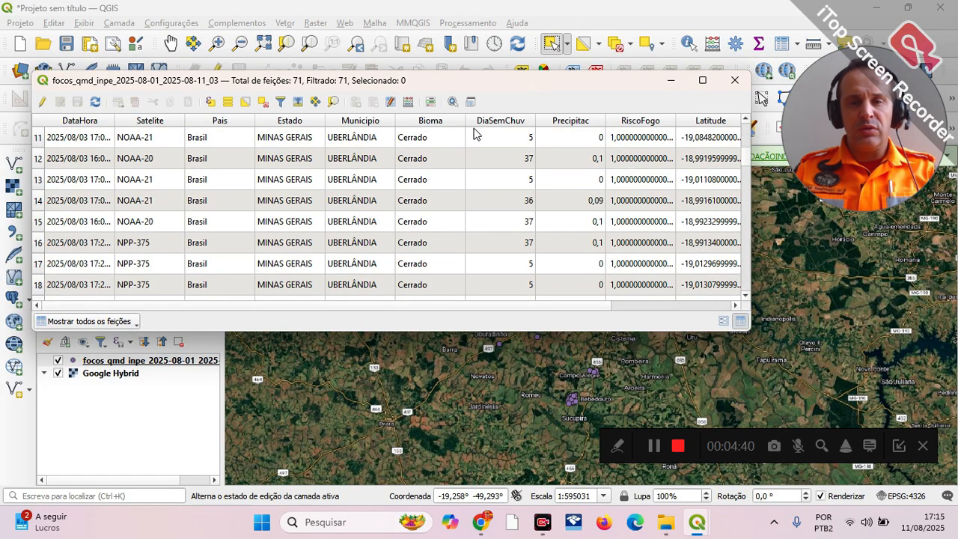
scroll(424, 219, down, 15)
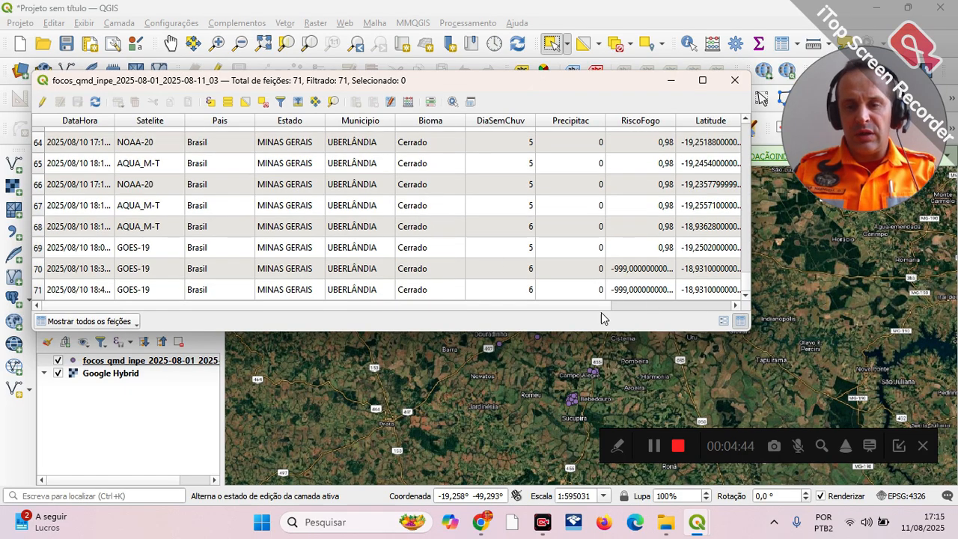
drag(584, 311, 704, 310)
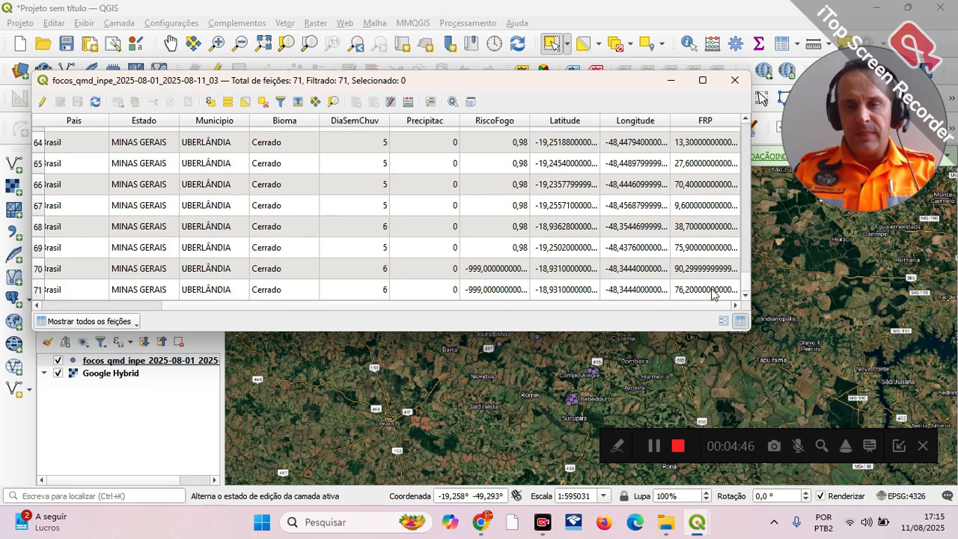
click(735, 81)
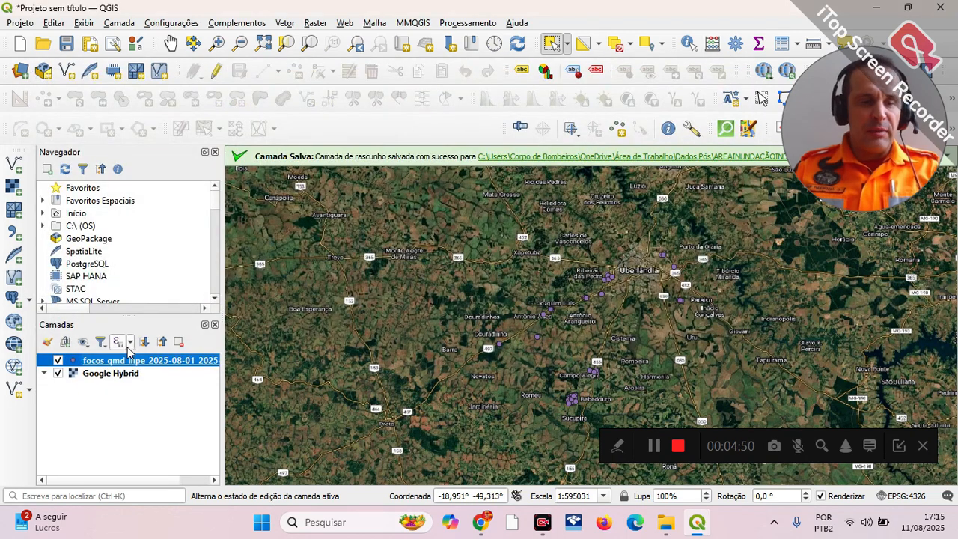
Step: Switch to Chrome and bring up the "geoserviços inde" Google search results
key(alt+Tab)
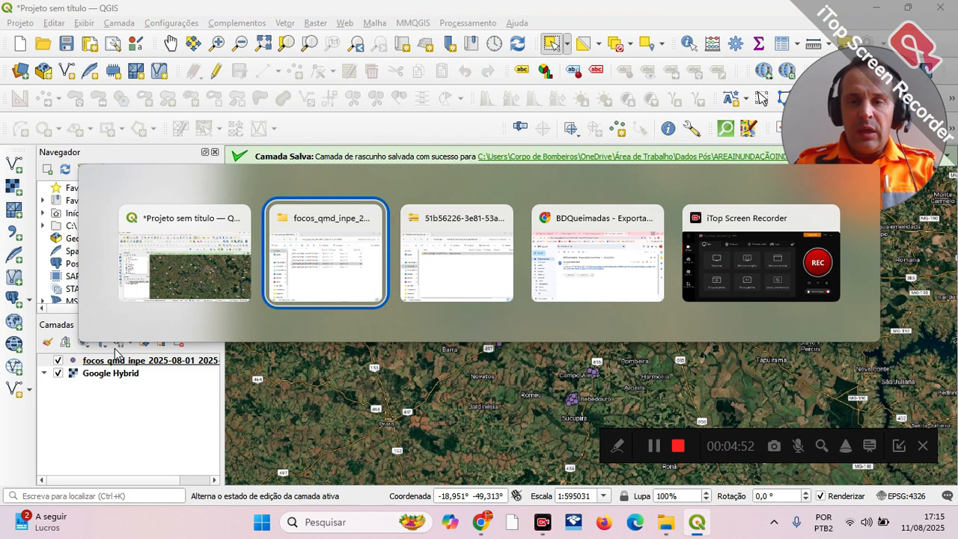
key(alt+Tab)
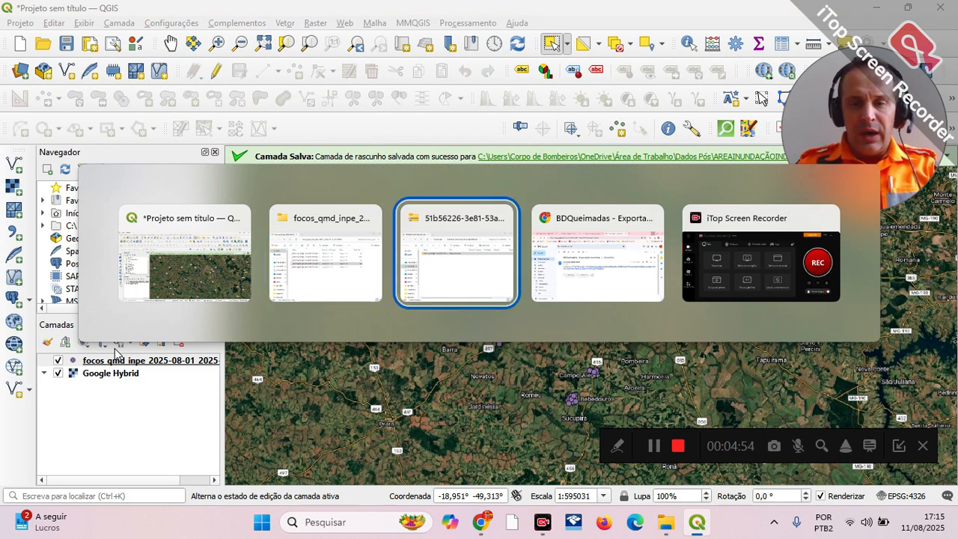
key(alt+Tab)
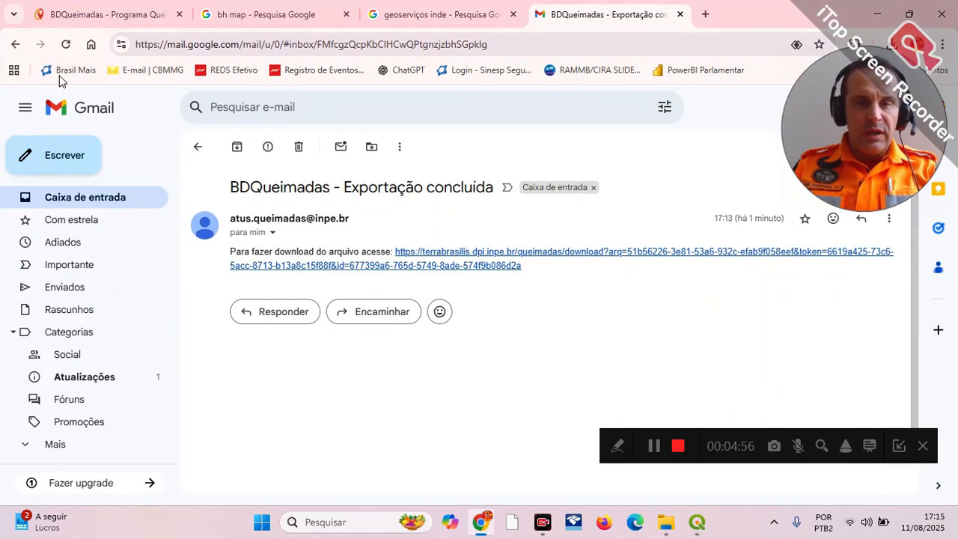
click(431, 17)
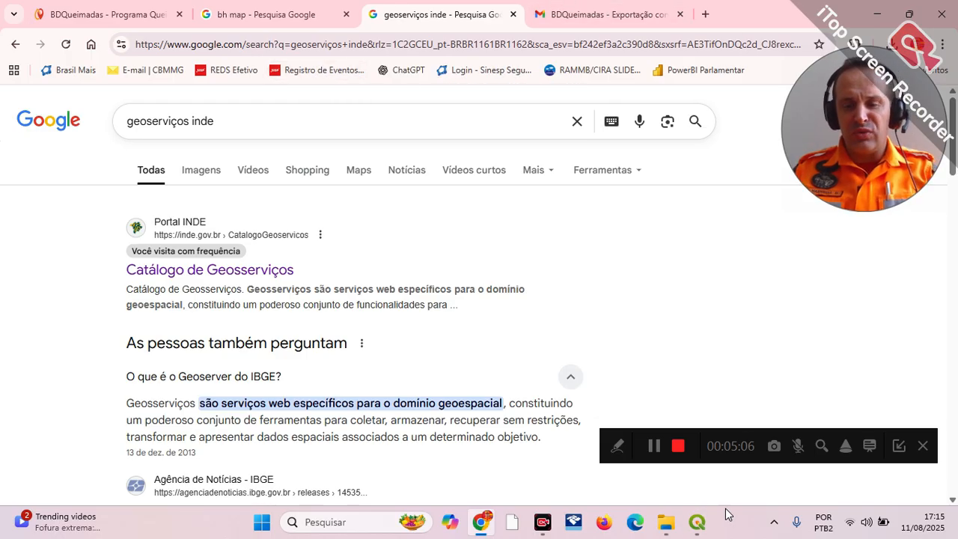
Step: Return to QGIS and examine how the hotspots are distributed around Uberlândia on the satellite basemap
click(697, 522)
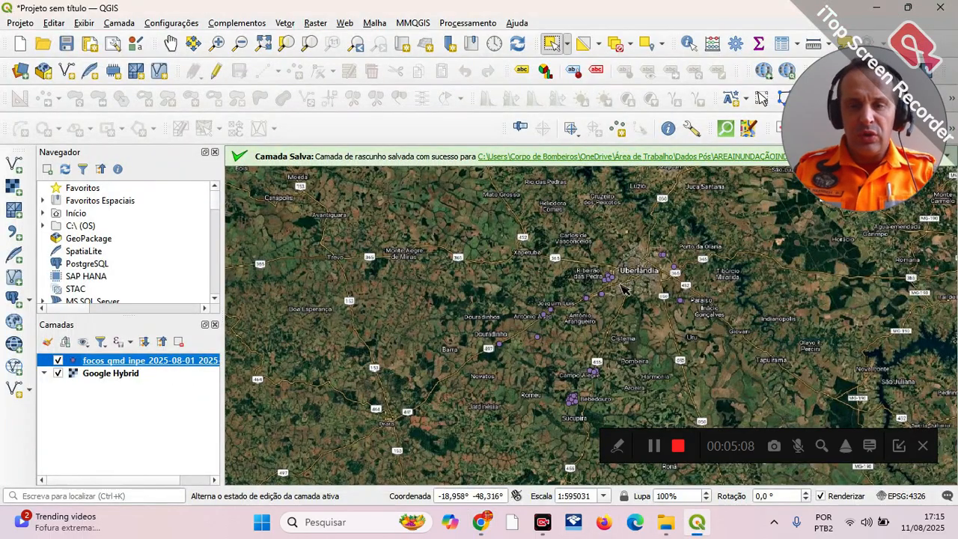
scroll(620, 285, down, 2)
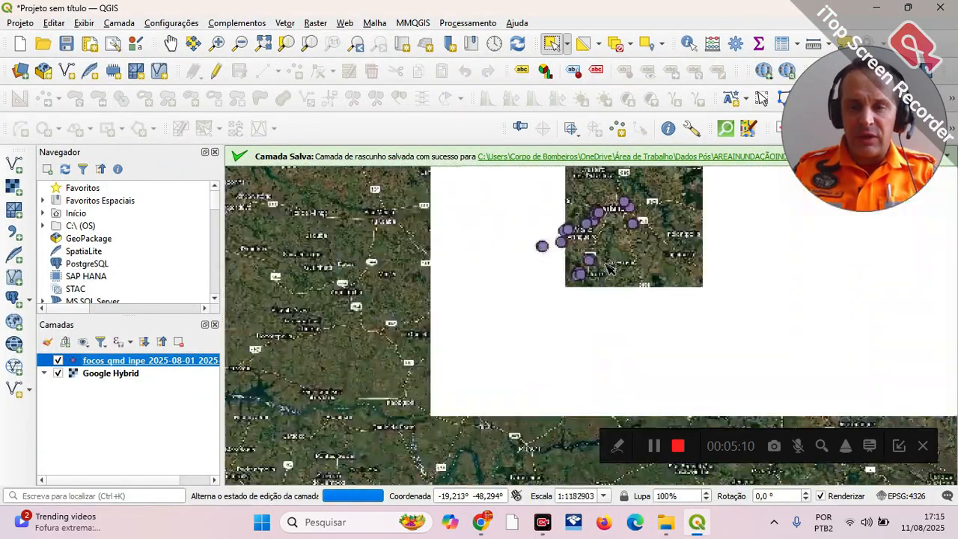
scroll(611, 270, up, 2)
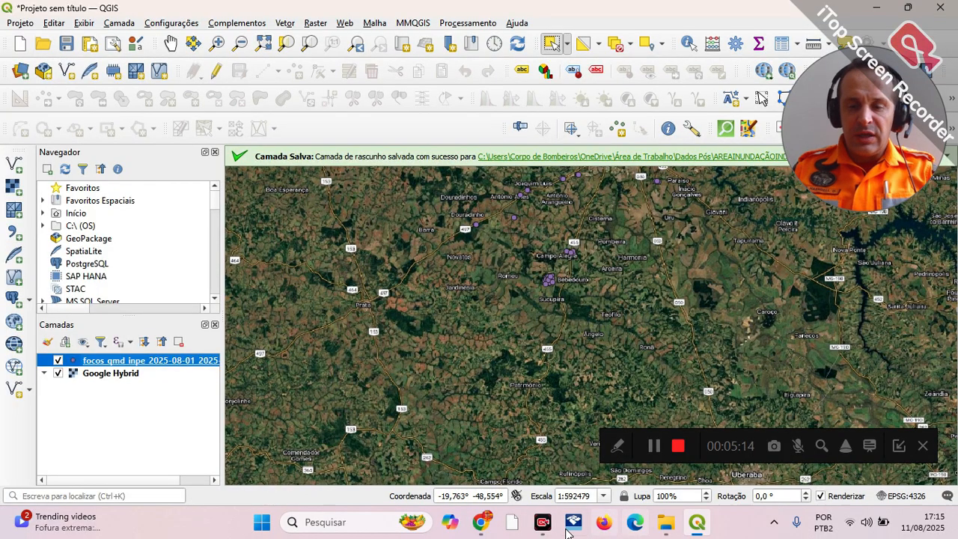
Step: Switch to Chrome and examine the federal institutions listed in INDE's geoservices catalogue, down to the state level and back to MDR/SEDEC
click(481, 522)
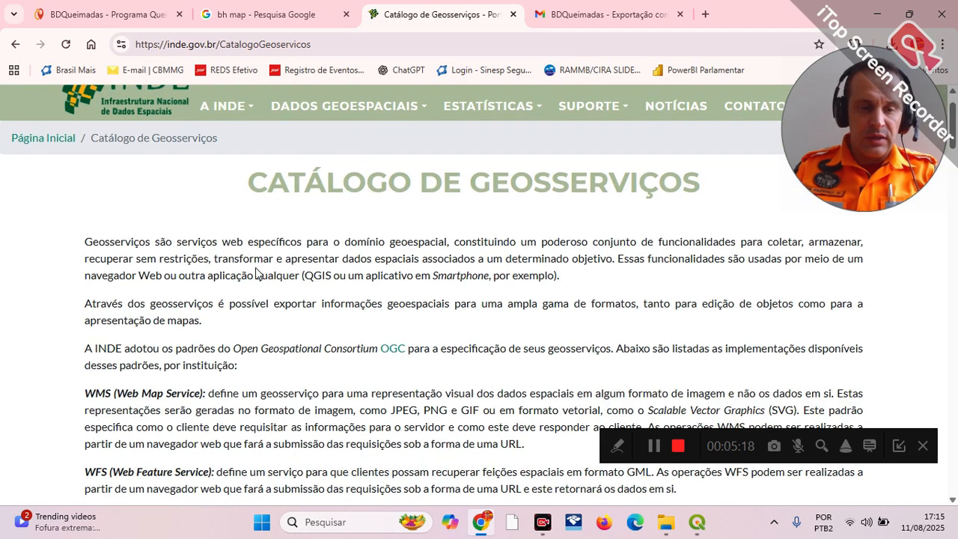
scroll(274, 264, down, 15)
scroll(275, 267, down, 2)
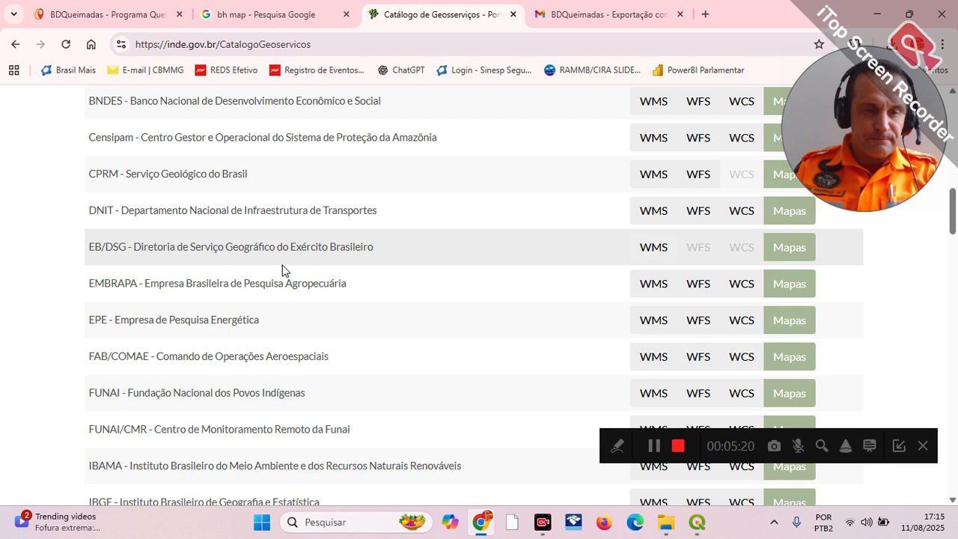
scroll(285, 271, down, 4)
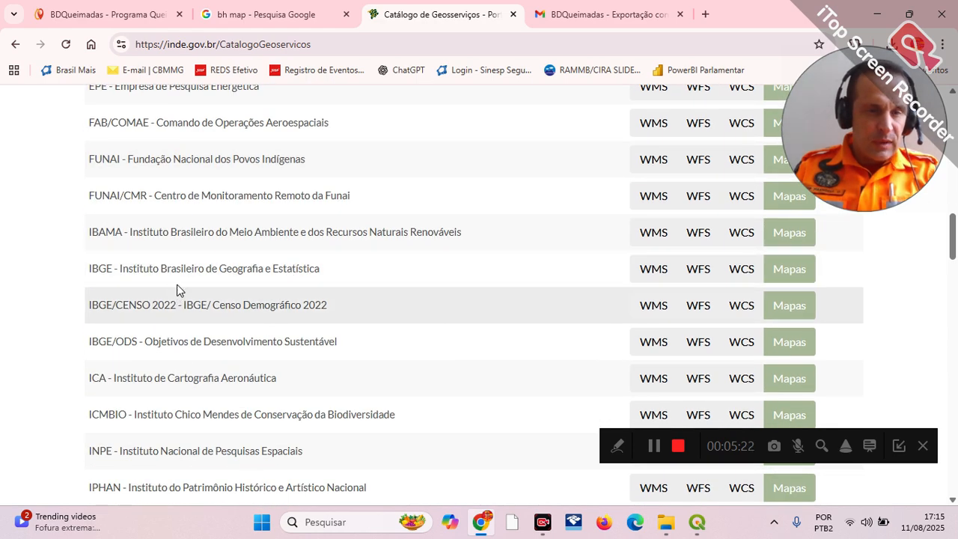
scroll(202, 236, down, 6)
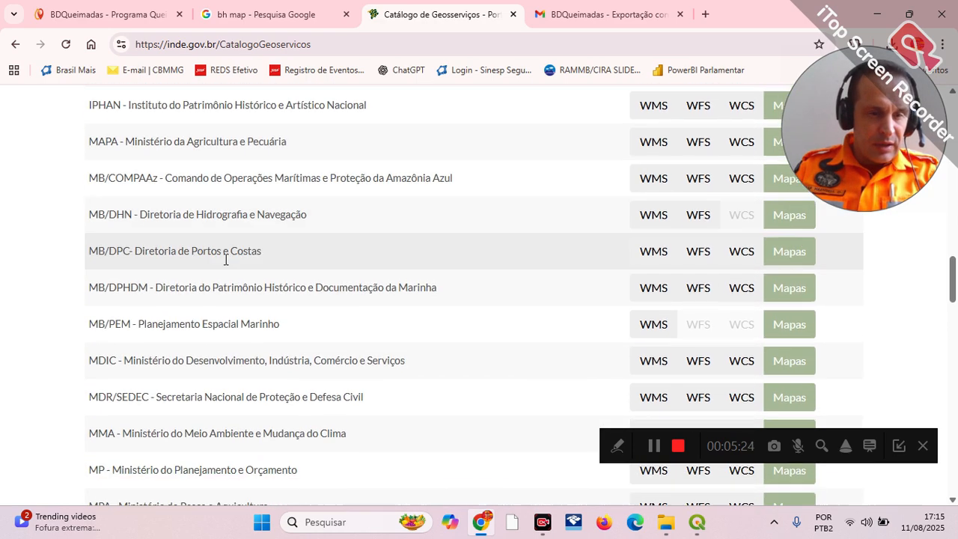
scroll(233, 277, down, 3)
scroll(211, 410, down, 2)
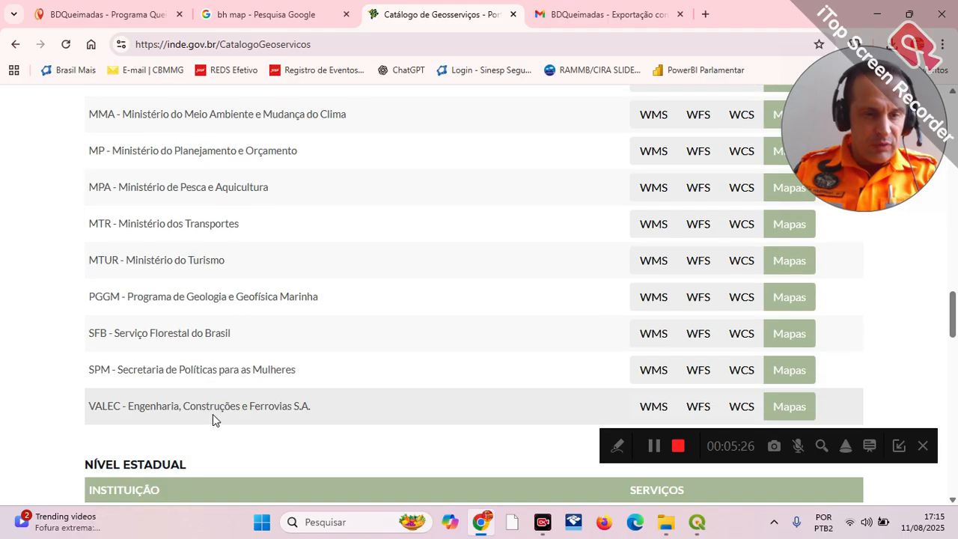
scroll(199, 276, up, 2)
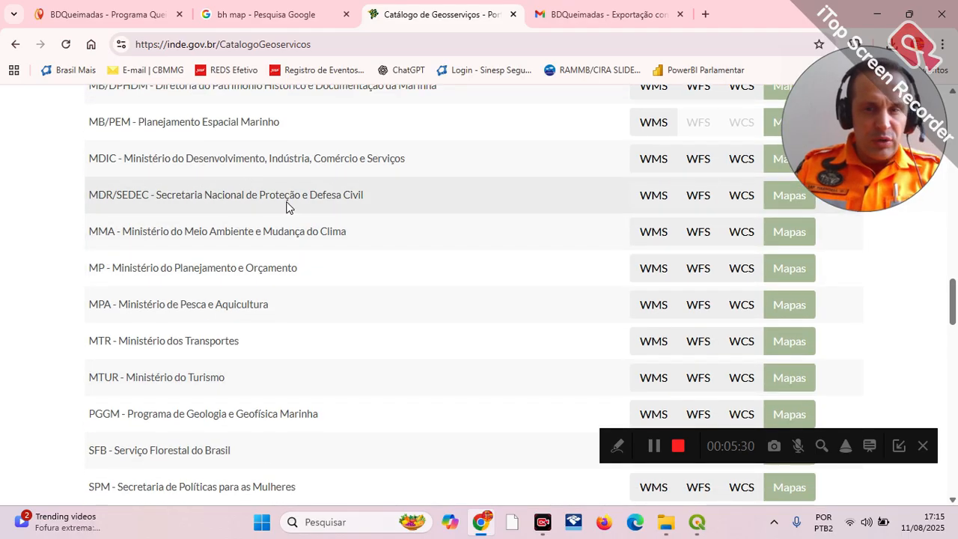
Step: Open the WFS service of MDR/SEDEC - Secretaria Nacional de Proteção e Defesa Civil and copy its GetCapabilities URL
click(698, 196)
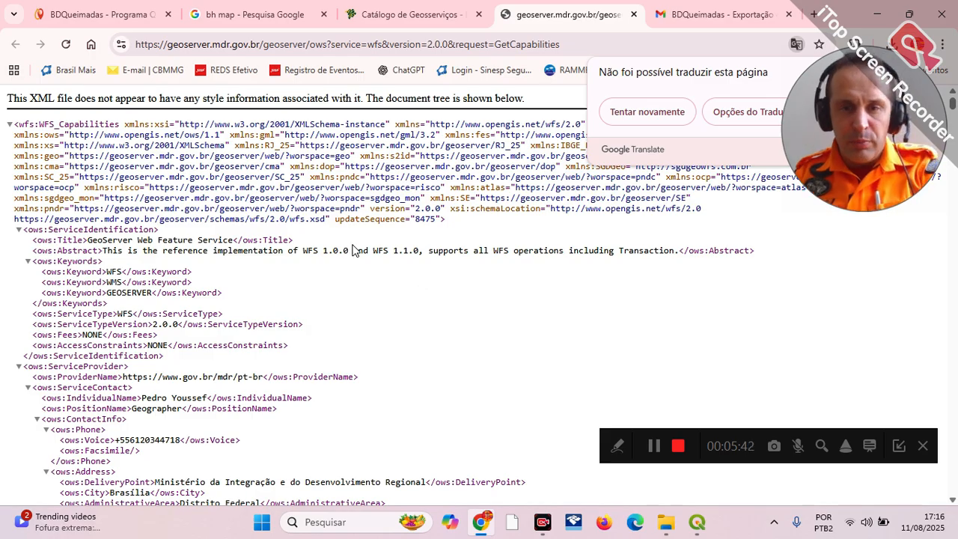
click(313, 45)
right_click(313, 45)
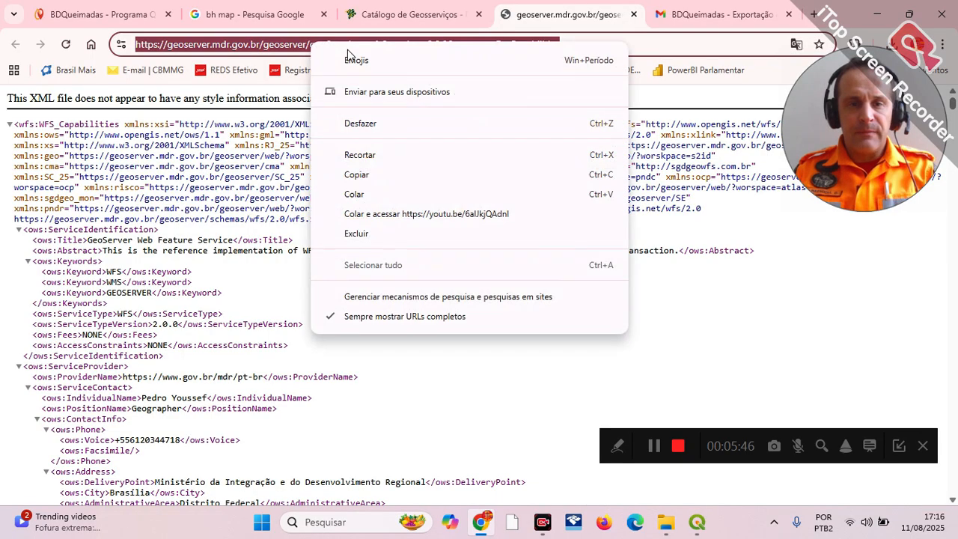
click(390, 173)
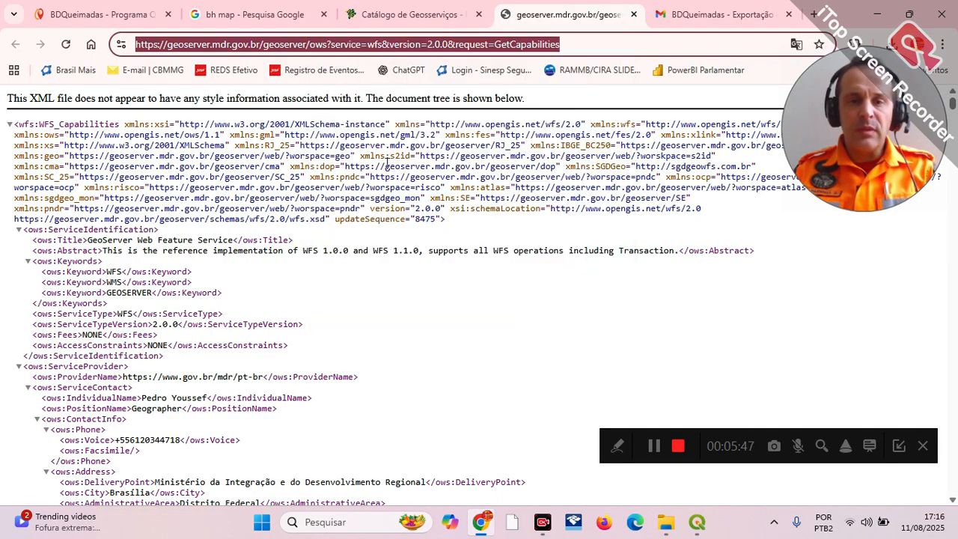
Step: Switch to QGIS, start adding a WFS / OGC API features layer, and choose IDE-SISEMA among the saved server connections
click(697, 522)
click(120, 24)
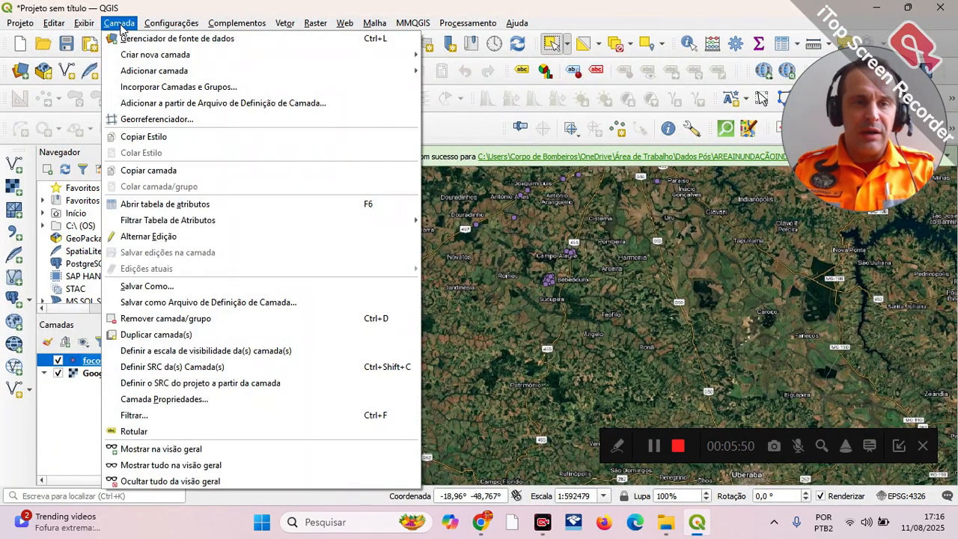
mouse_move(246, 75)
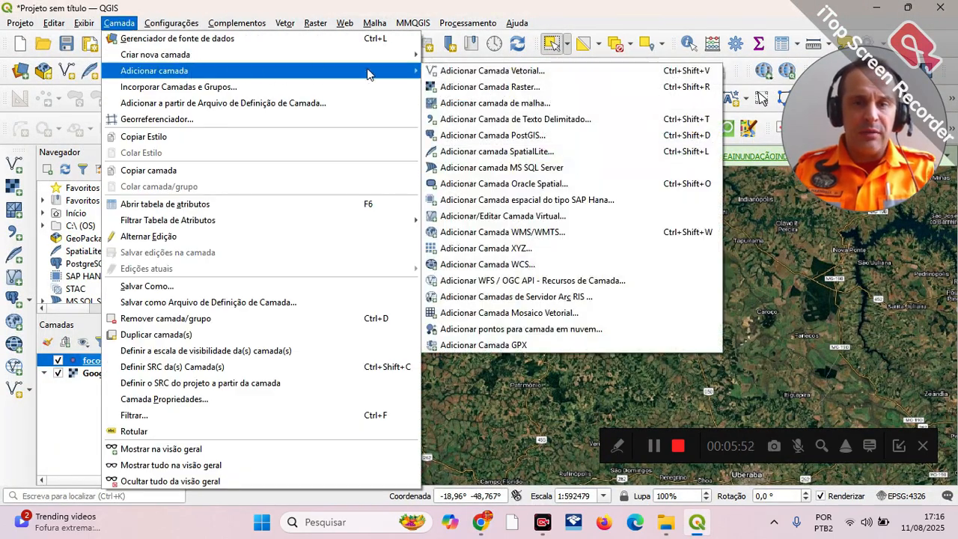
click(536, 289)
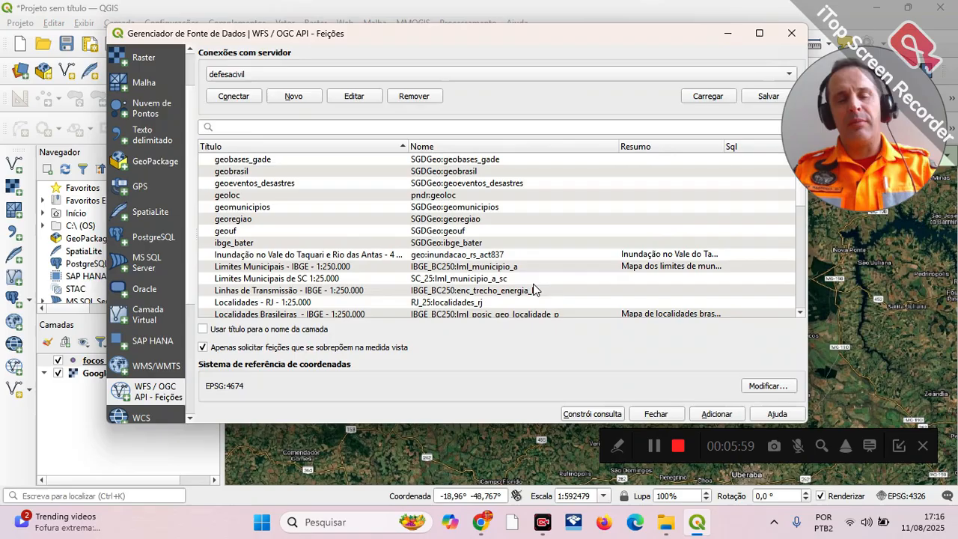
click(254, 75)
click(252, 68)
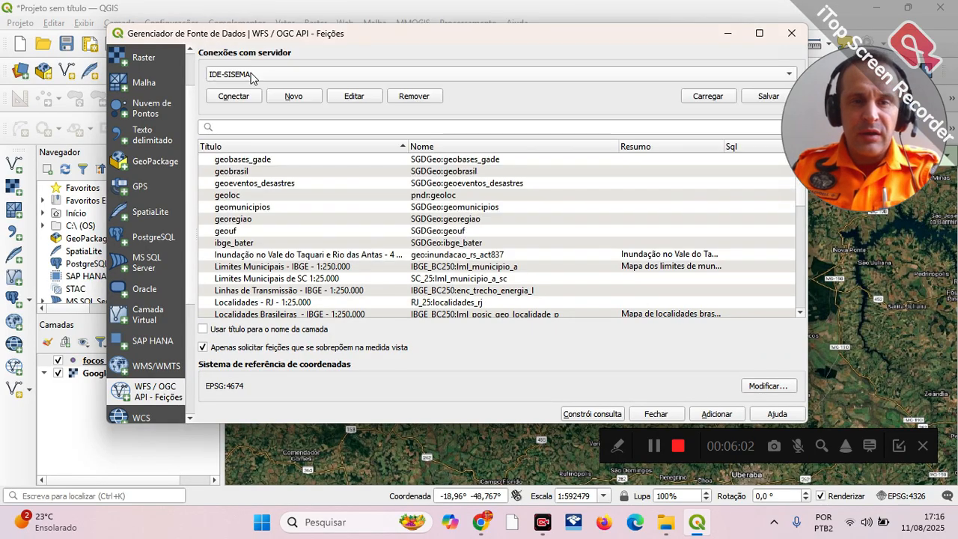
Step: Create a new WFS connection named SecretariaDefesaCivil using the copied GetCapabilities URL
click(292, 96)
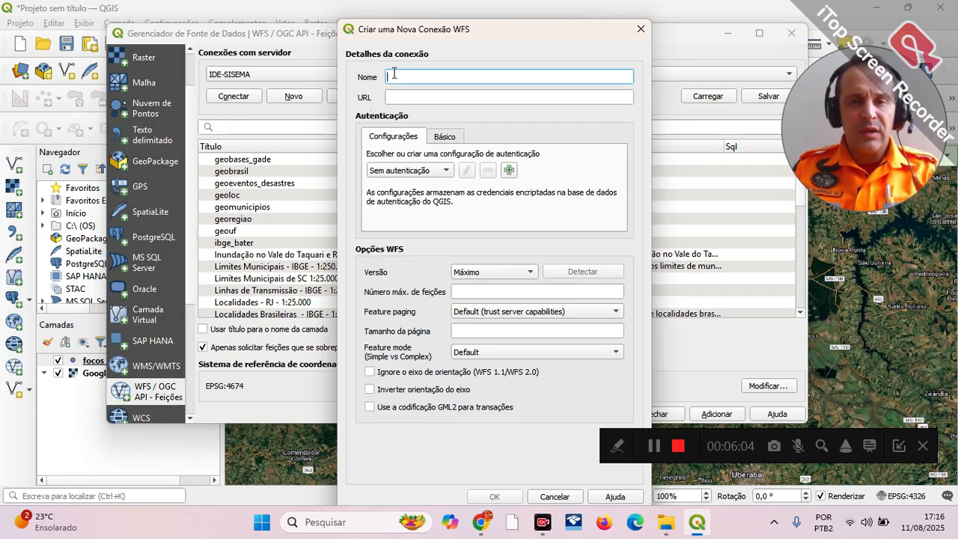
text(SecretariaDefesaCivil)
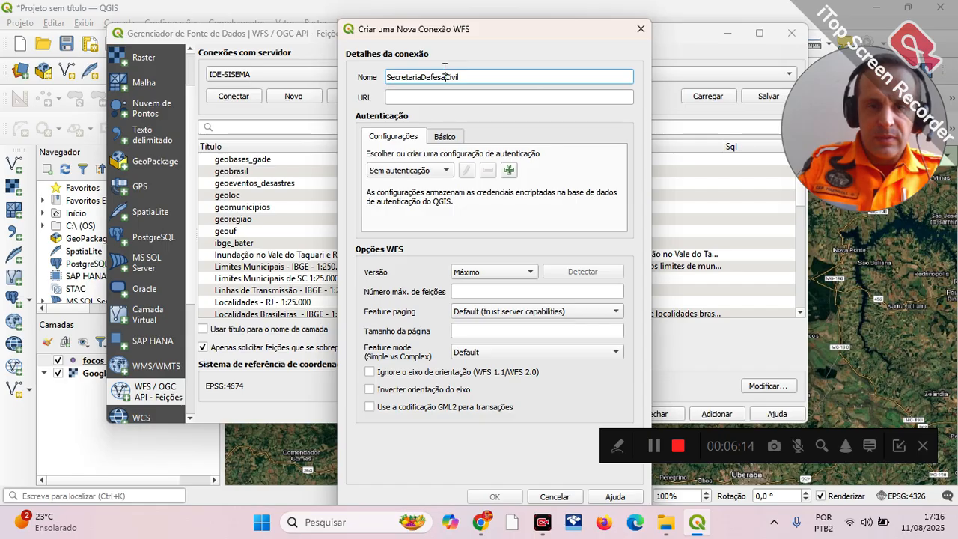
click(453, 96)
key(ctrl+v)
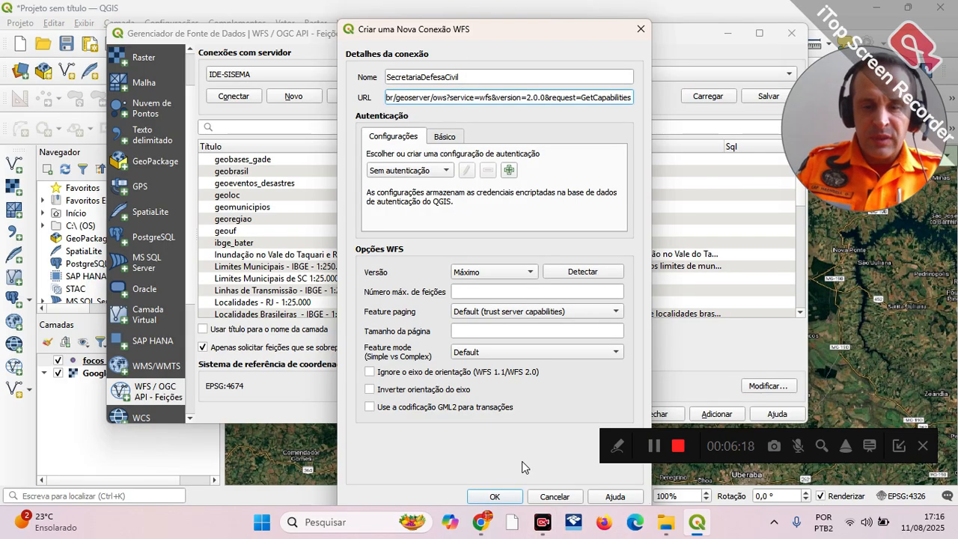
click(509, 495)
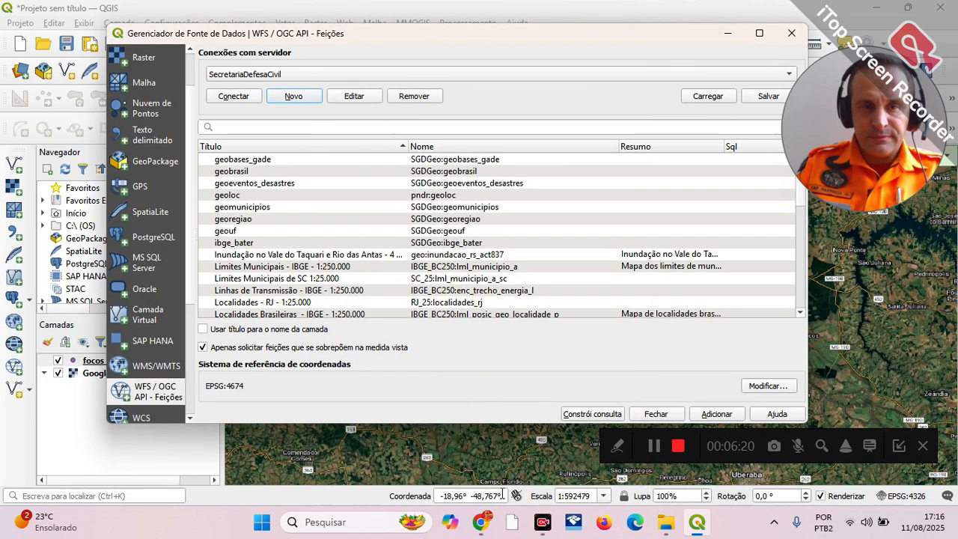
Step: Connect to SecretariaDefesaCivil, add its Limites Municipais - IBGE - 1:250.000 layer to the map, and close the data source manager
click(233, 98)
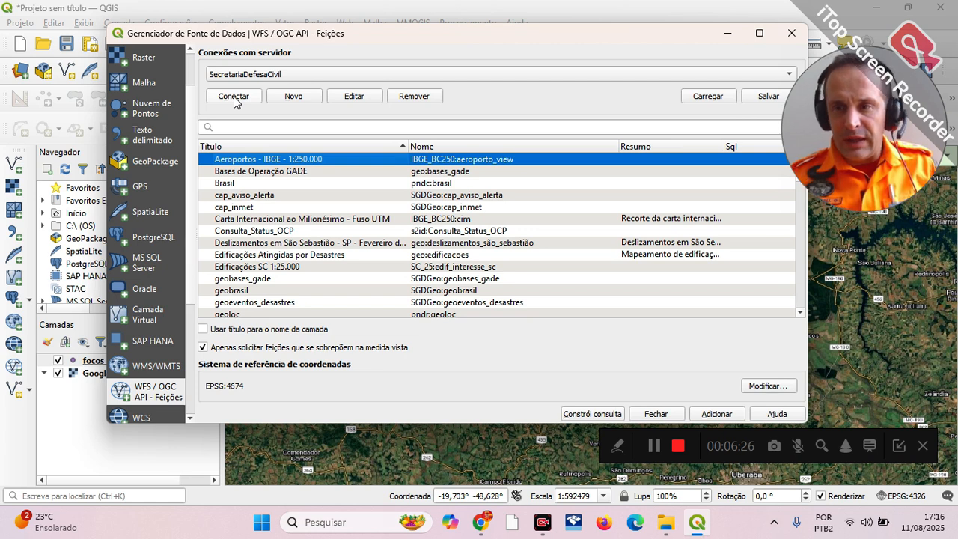
scroll(288, 255, down, 5)
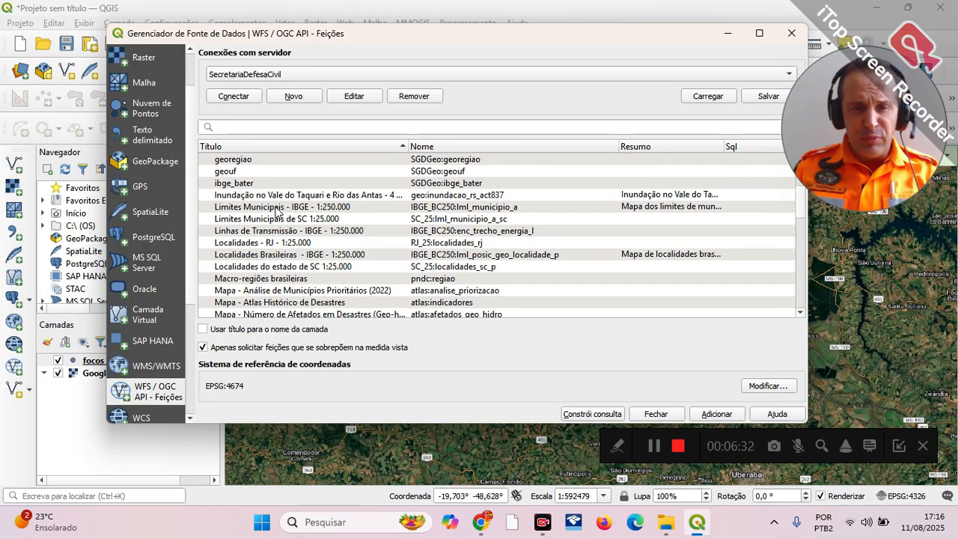
click(341, 209)
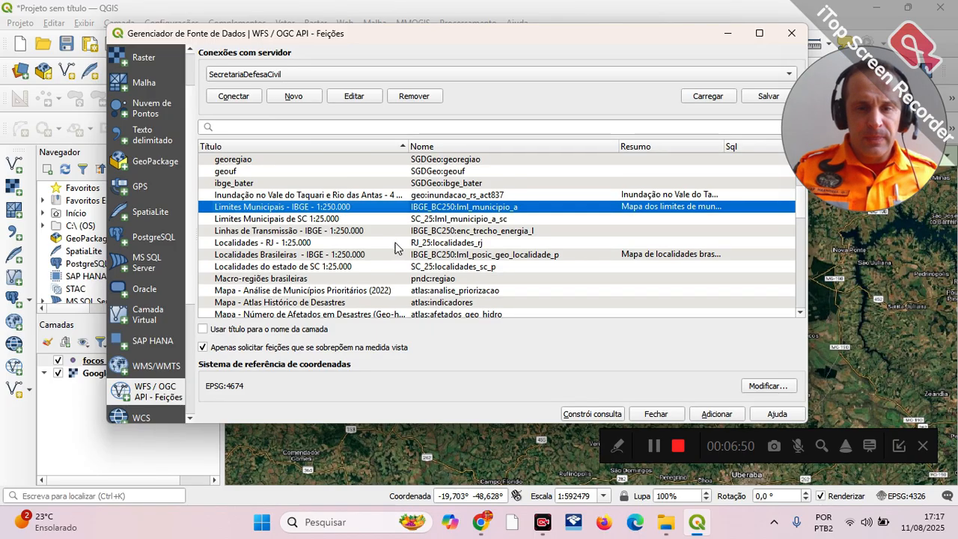
click(711, 406)
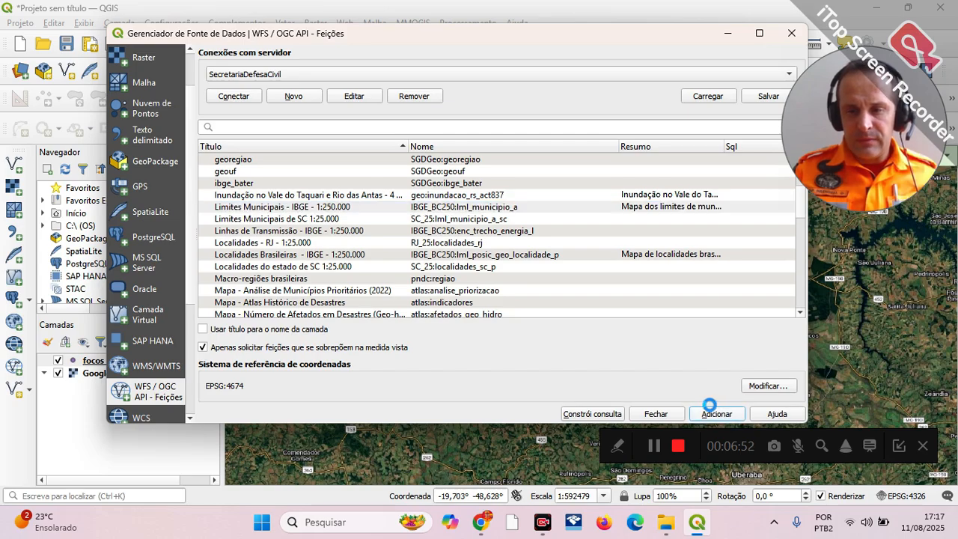
click(654, 414)
Step: Hide the hotspot points and the Google Hybrid basemap so only the municipal boundaries are displayed across southern Brazil
click(58, 373)
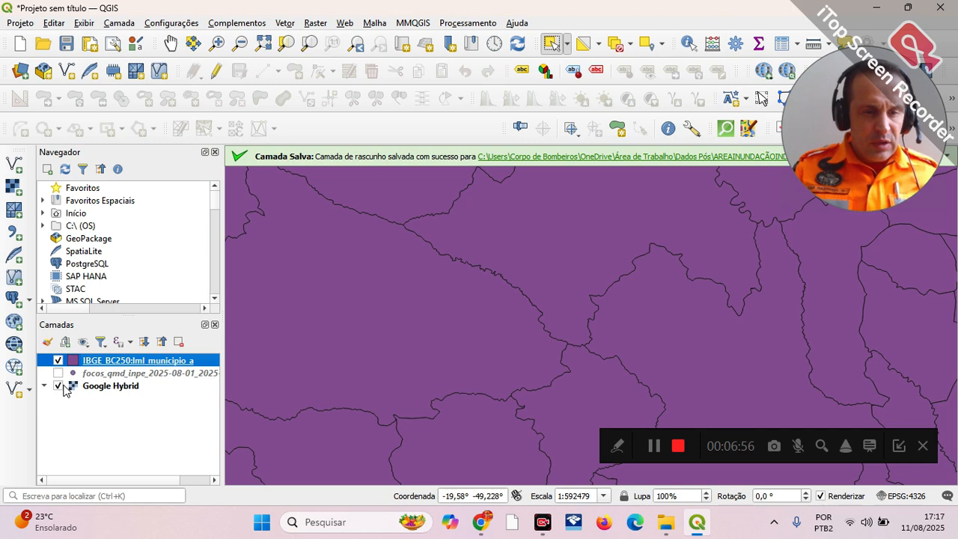
click(67, 387)
scroll(648, 248, down, 3)
scroll(648, 248, down, 1)
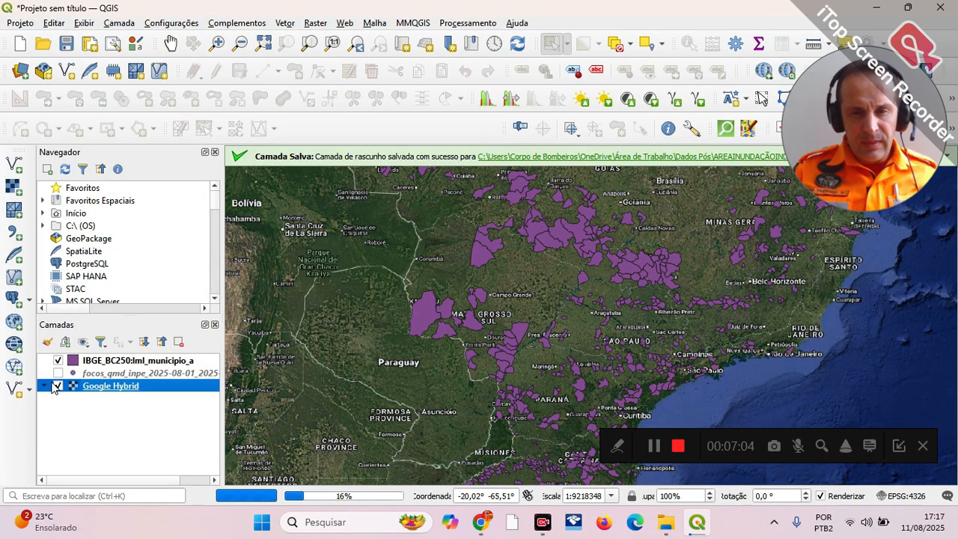
click(58, 386)
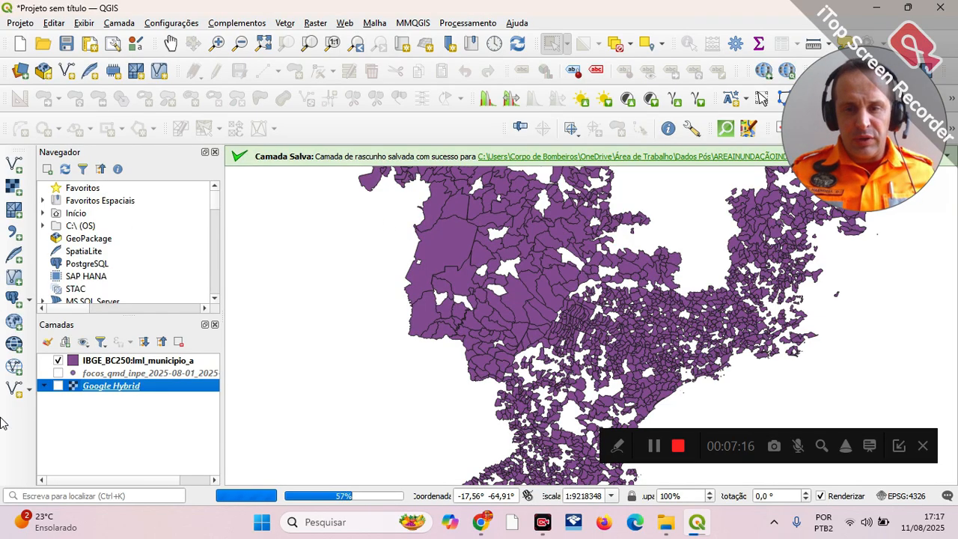
Step: Open the municipal boundaries layer's attribute table and select the Japorã record to locate it on the map
click(117, 361)
right_click(118, 366)
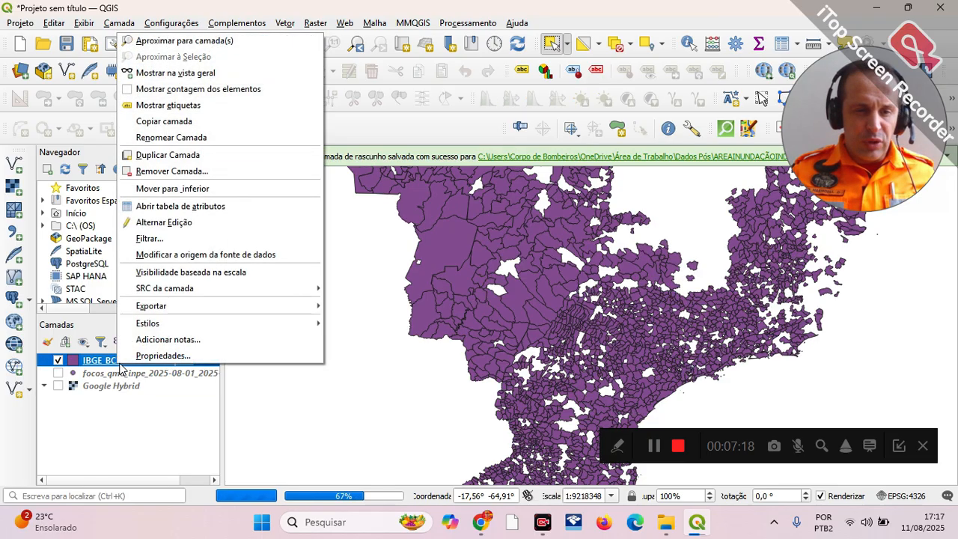
click(190, 210)
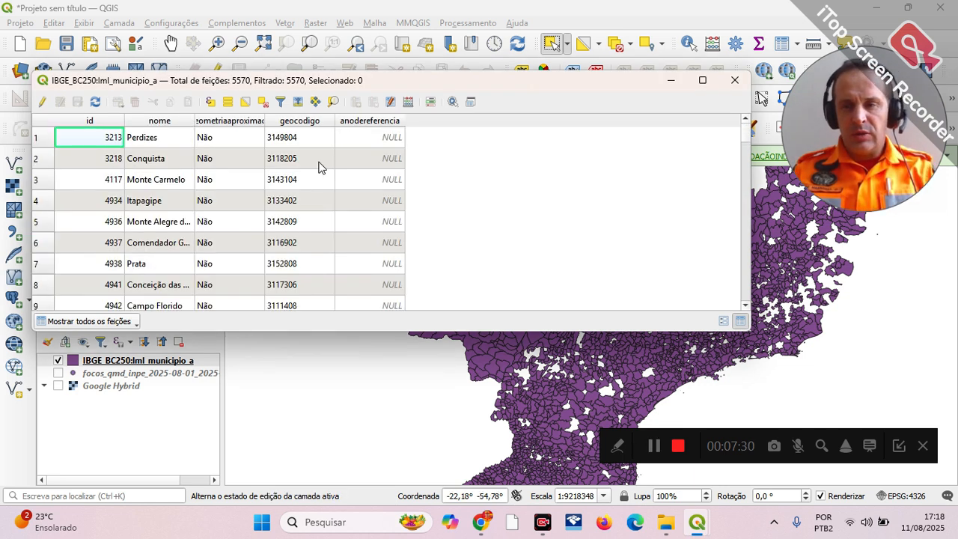
scroll(148, 164, down, 12)
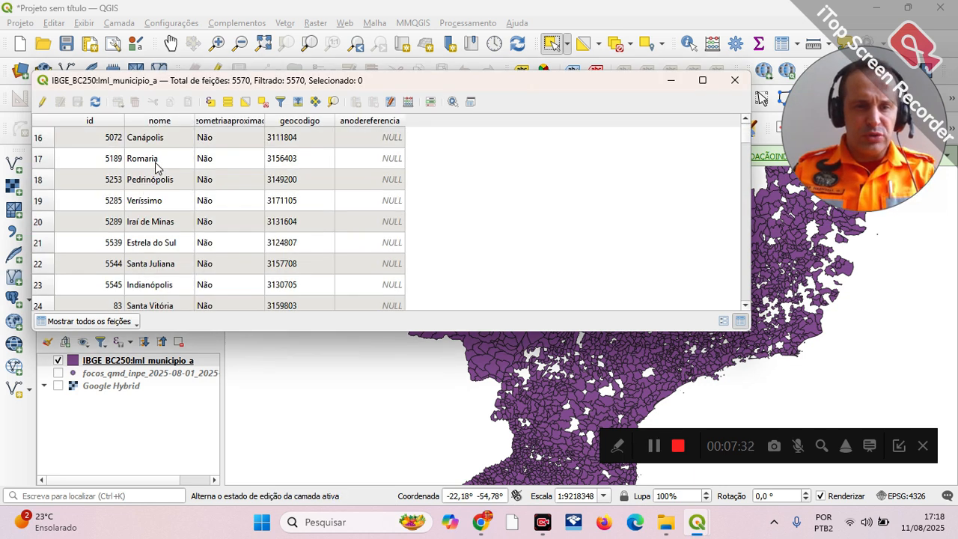
scroll(162, 205, down, 20)
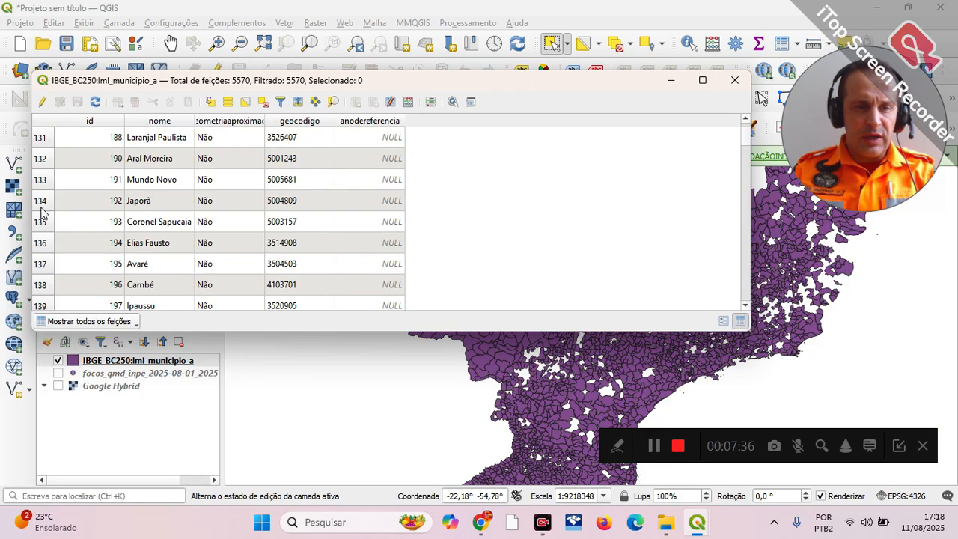
click(40, 207)
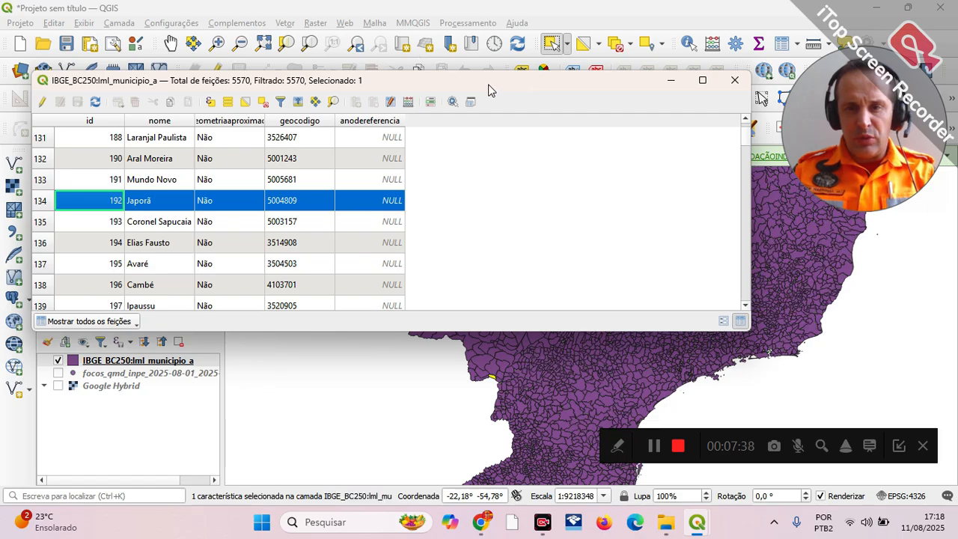
drag(489, 90, 509, 119)
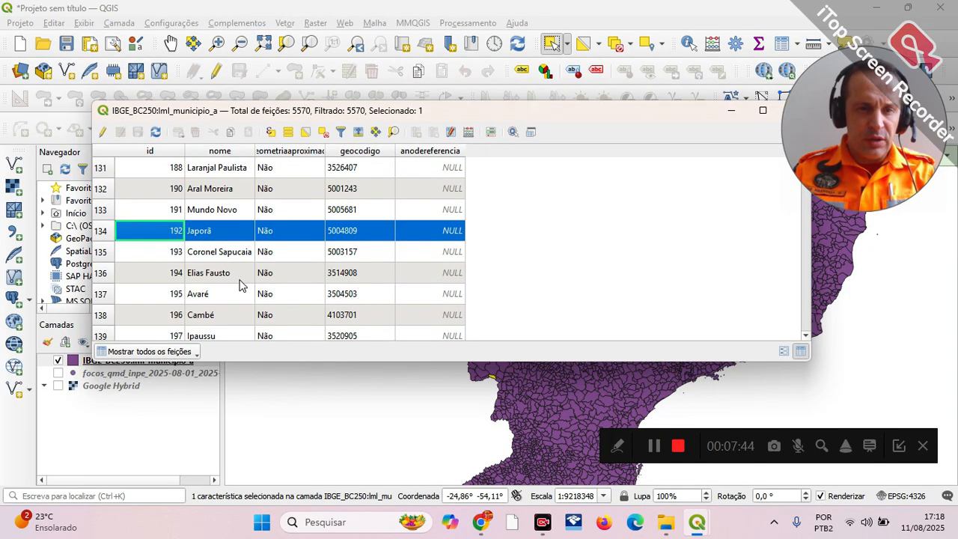
Step: Select the Iraí de Minas record in the attribute table to highlight that municipality on the map, and close the table
scroll(239, 284, up, 20)
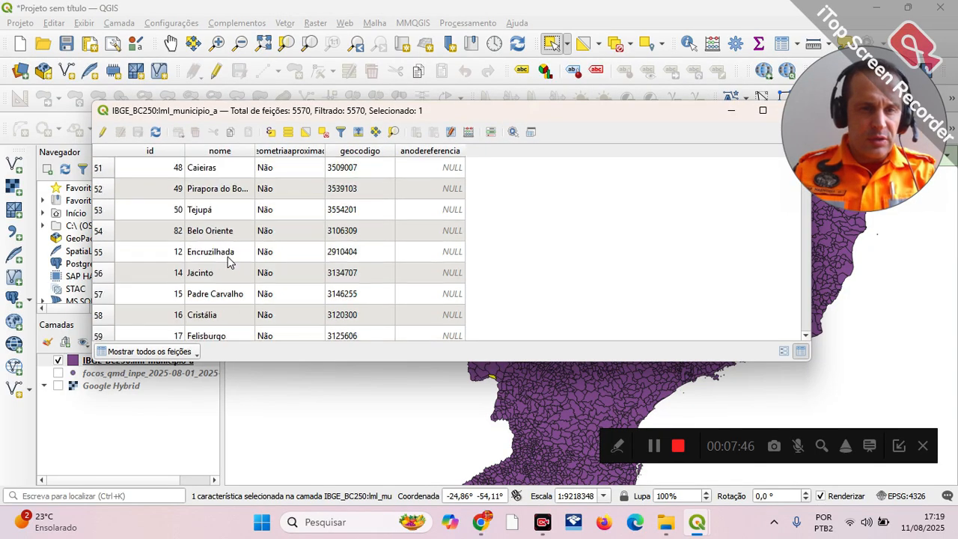
scroll(229, 260, up, 12)
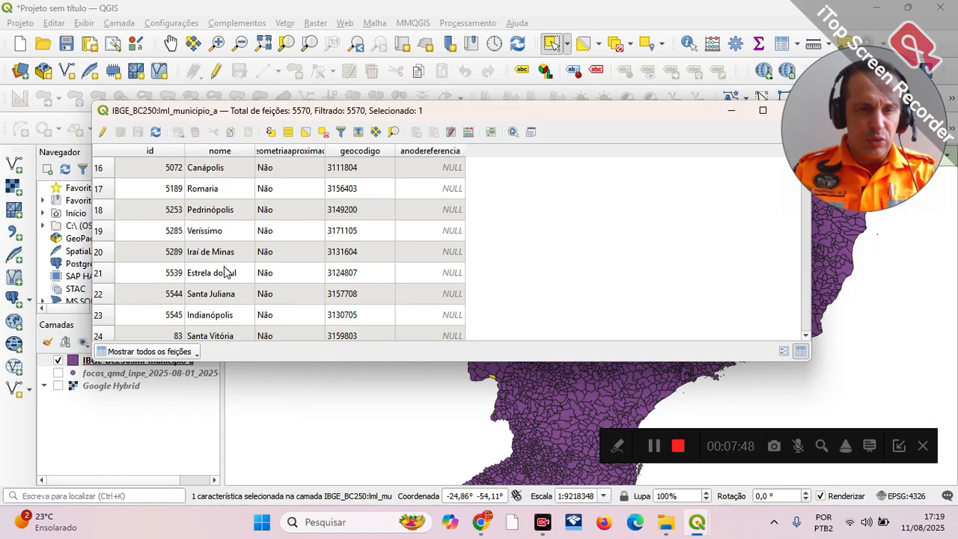
click(217, 256)
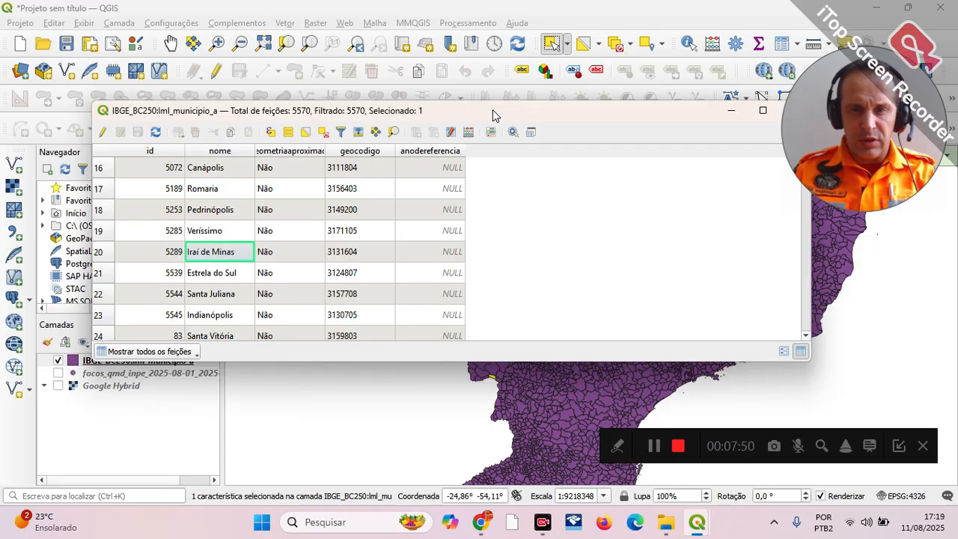
drag(493, 110, 559, 272)
click(113, 302)
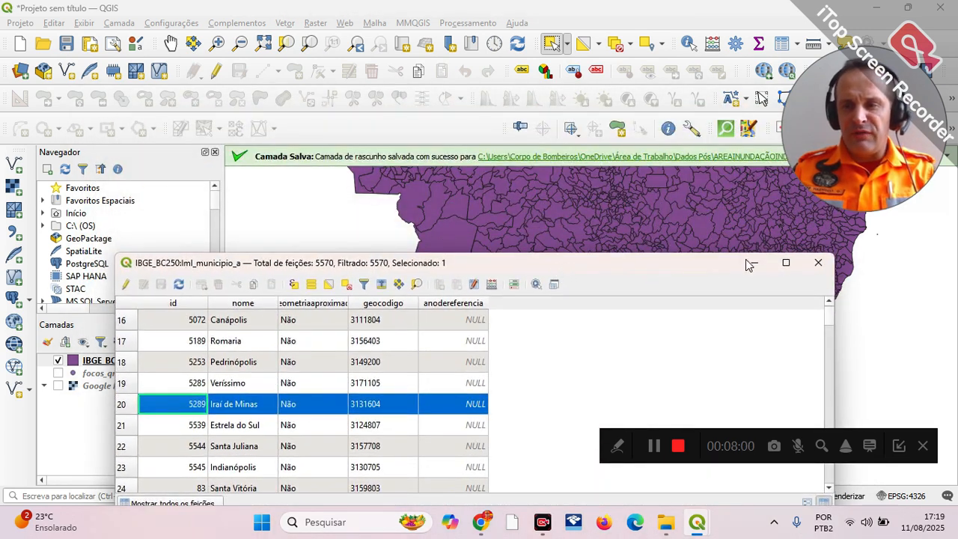
click(819, 263)
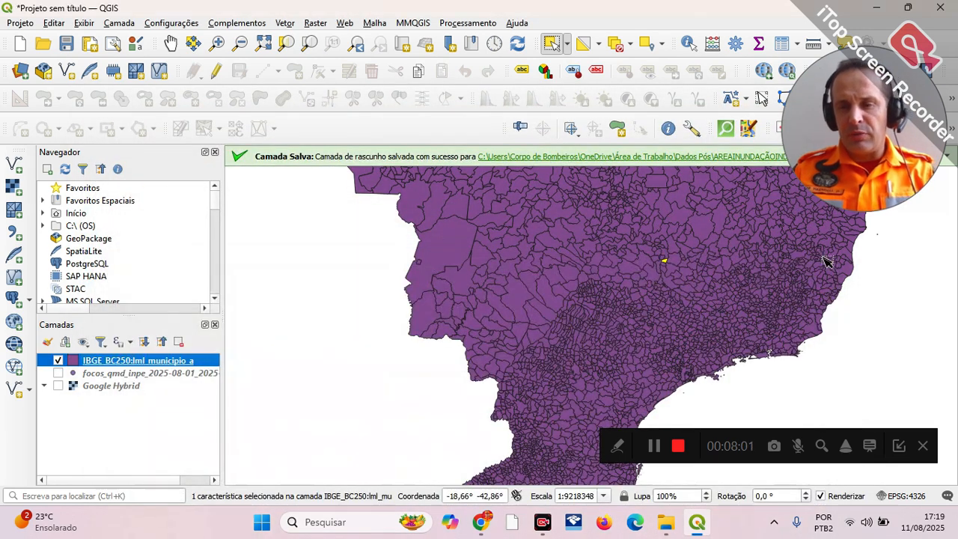
Step: Show the Google Hybrid basemap, hide the municipal boundaries layer, and center the map on the city of Uberlândia
click(59, 386)
click(59, 361)
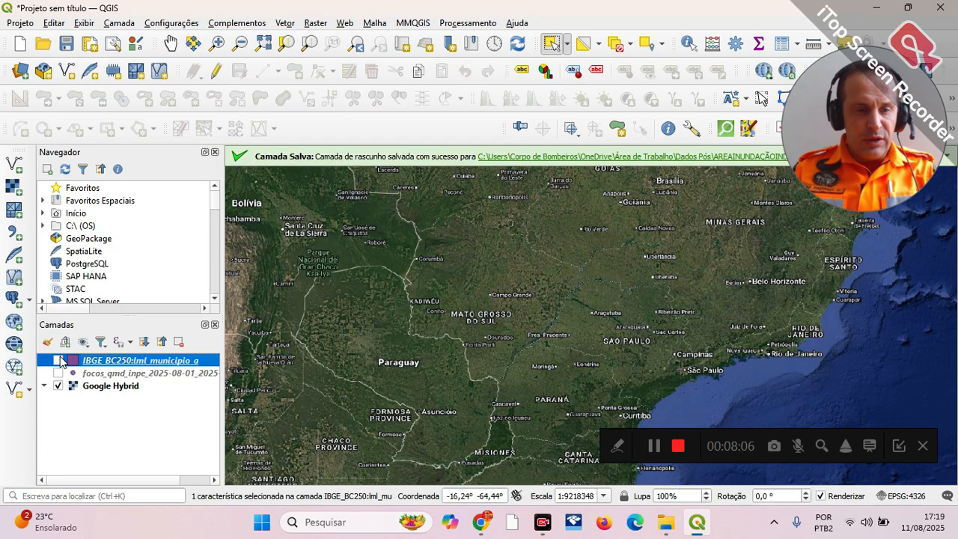
scroll(653, 310, up, 2)
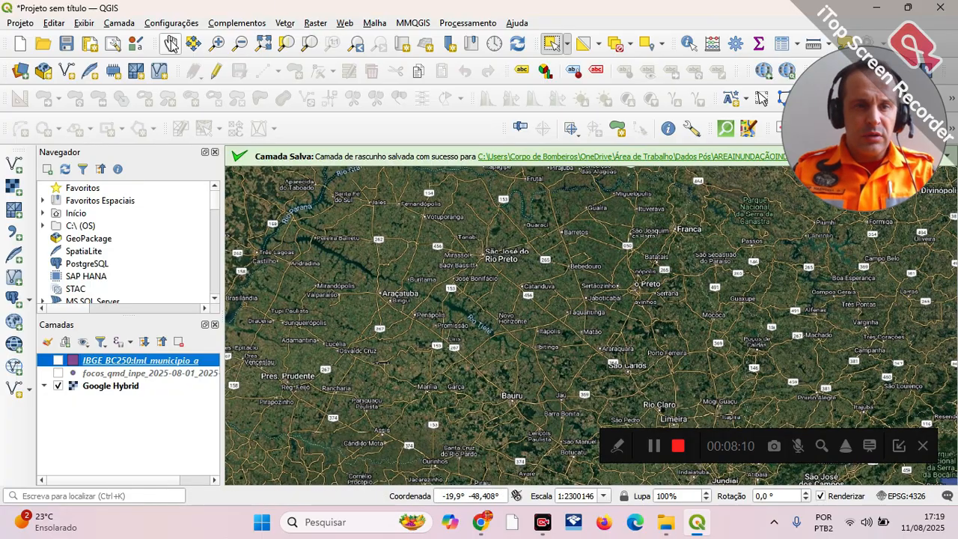
click(171, 43)
drag(620, 277, 626, 416)
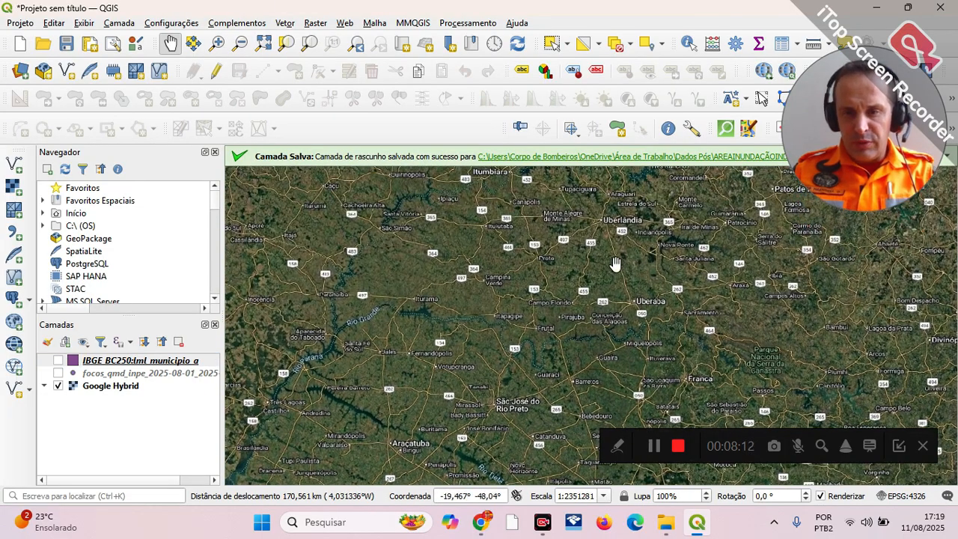
scroll(604, 238, up, 1)
drag(604, 241, 590, 379)
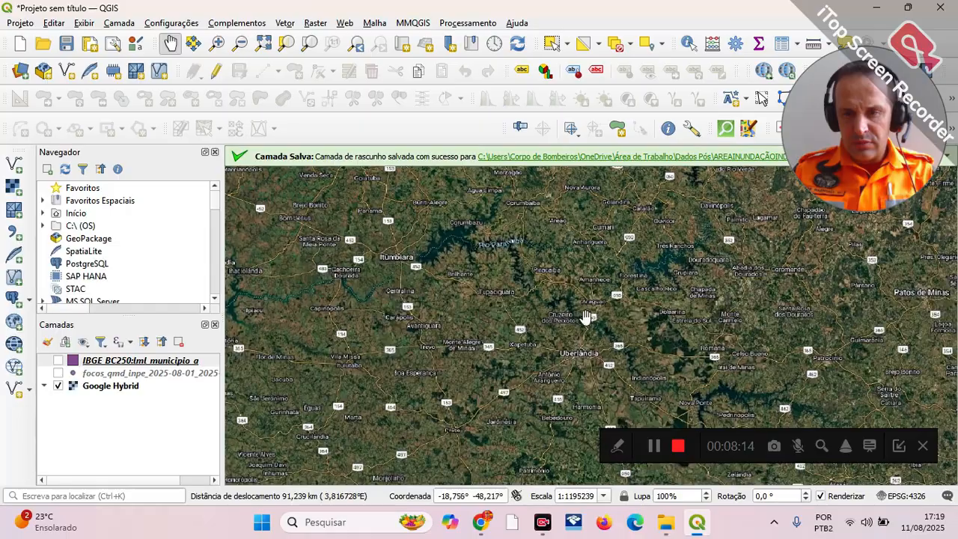
scroll(563, 370, up, 2)
drag(613, 274, 579, 328)
drag(552, 327, 544, 271)
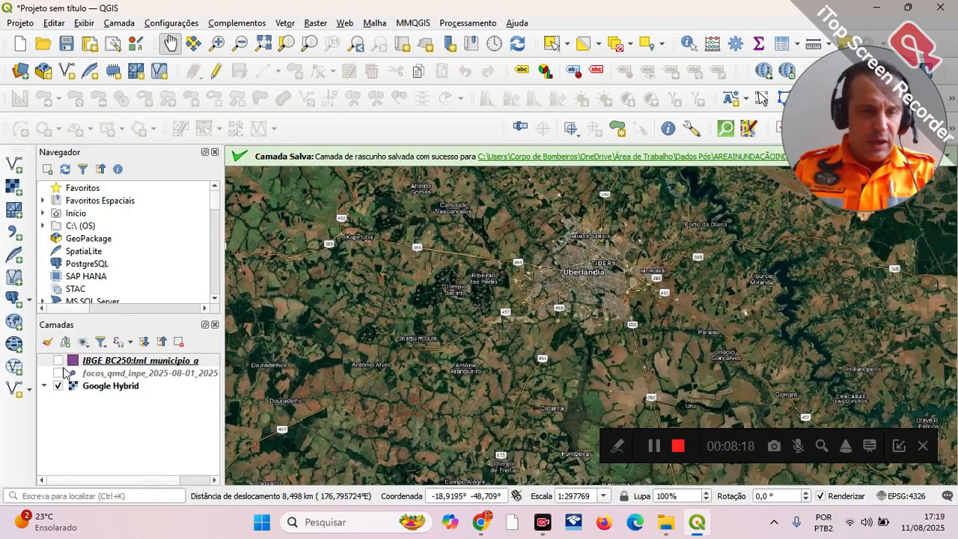
Step: Show the municipal boundaries layer again and select the Uberlândia municipality polygon on the map
click(58, 361)
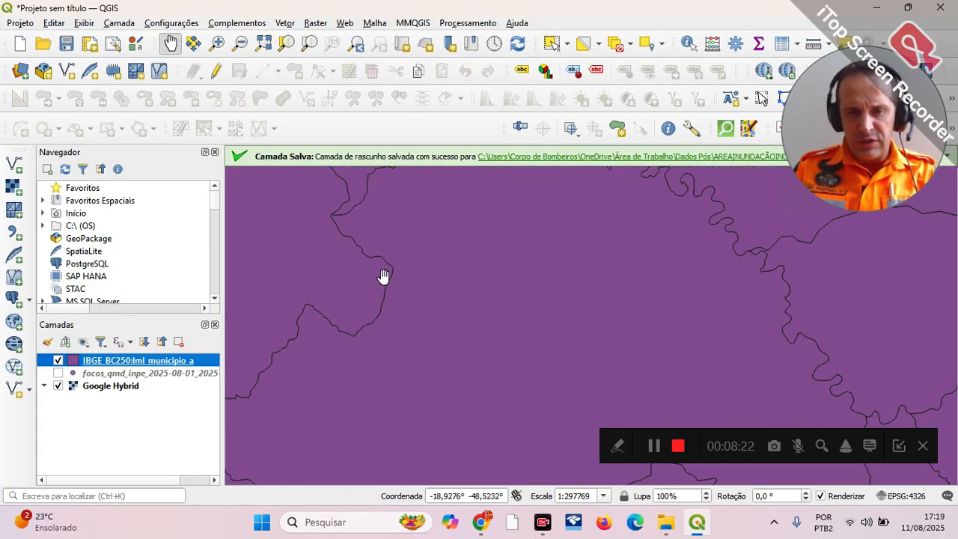
click(567, 45)
click(576, 66)
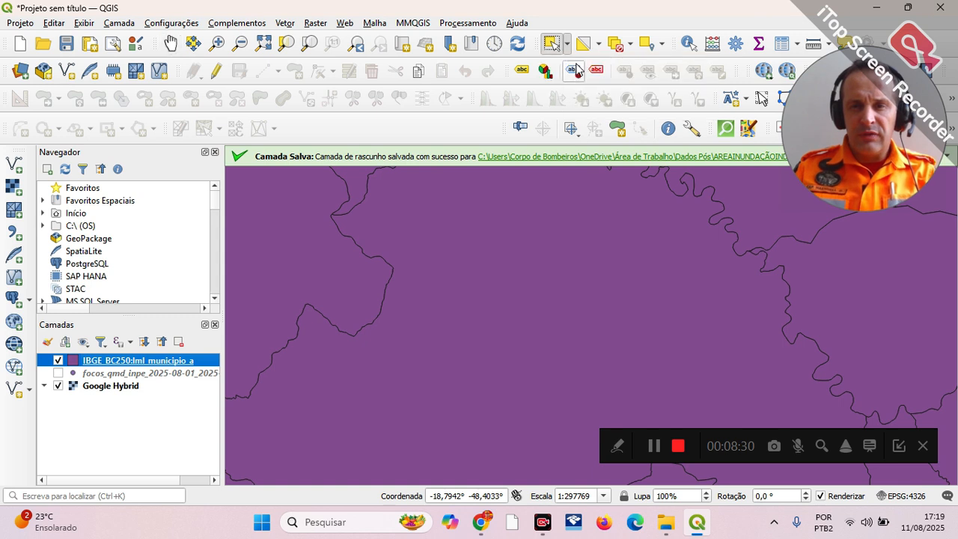
click(558, 339)
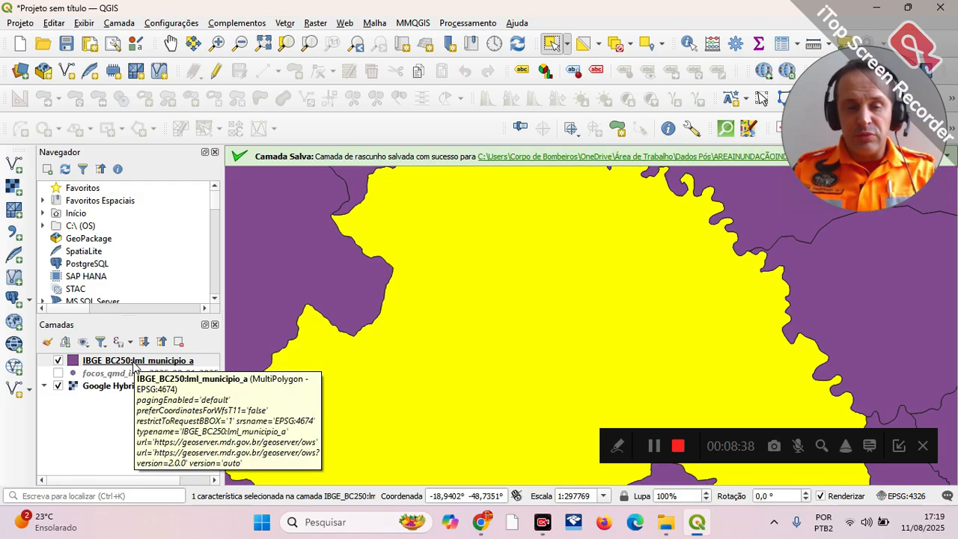
scroll(412, 320, down, 2)
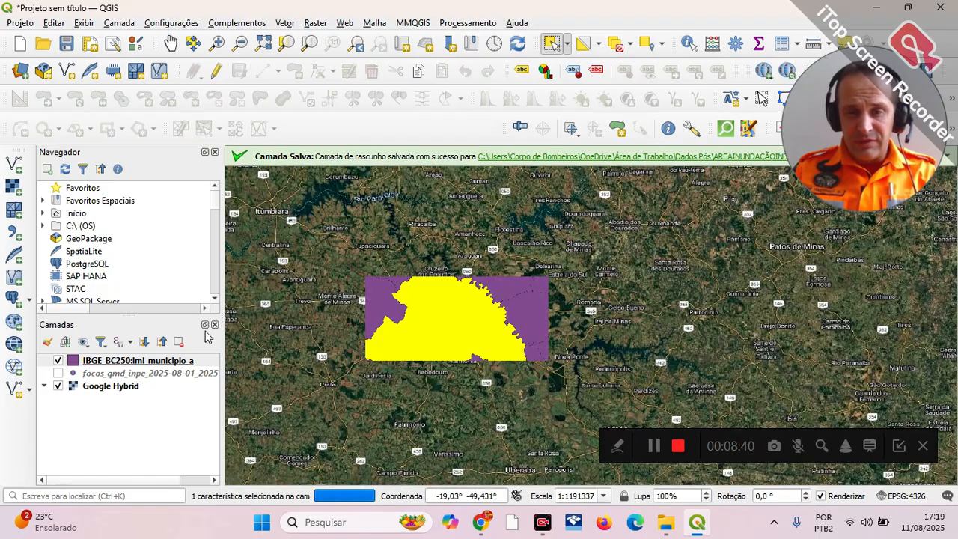
Step: Export only the selected municipality as the shapefile munuberlandia in the Dados Pós folder and add it to the map
right_click(137, 367)
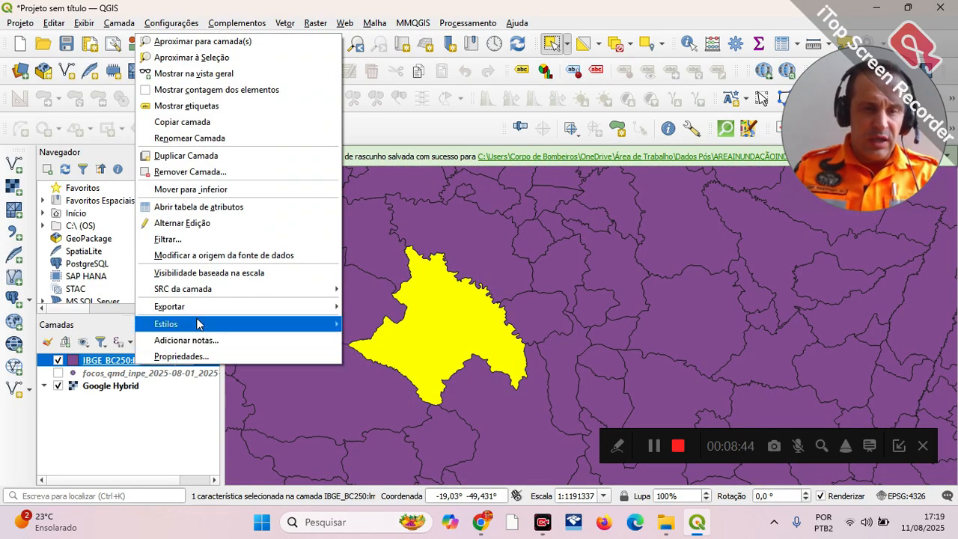
mouse_move(262, 307)
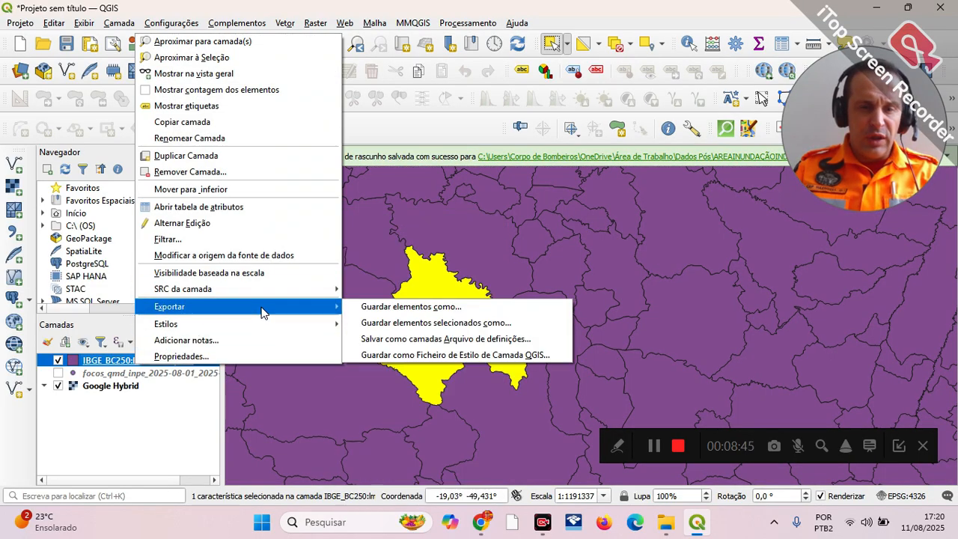
click(479, 324)
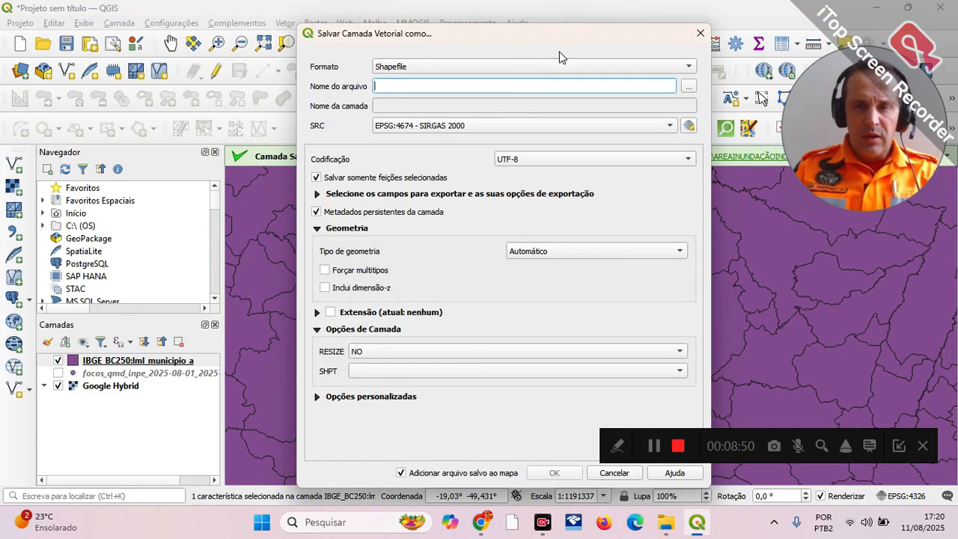
click(688, 86)
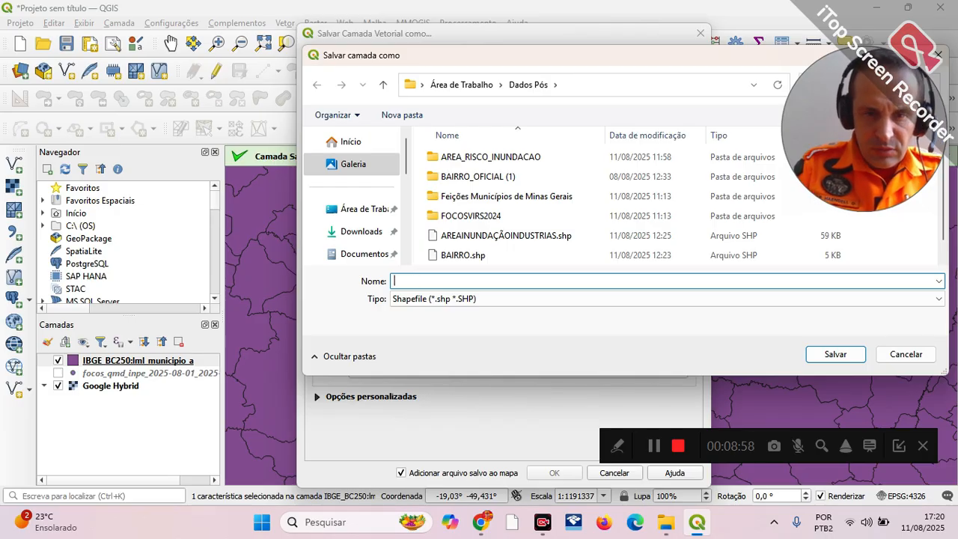
text(uberlandia)
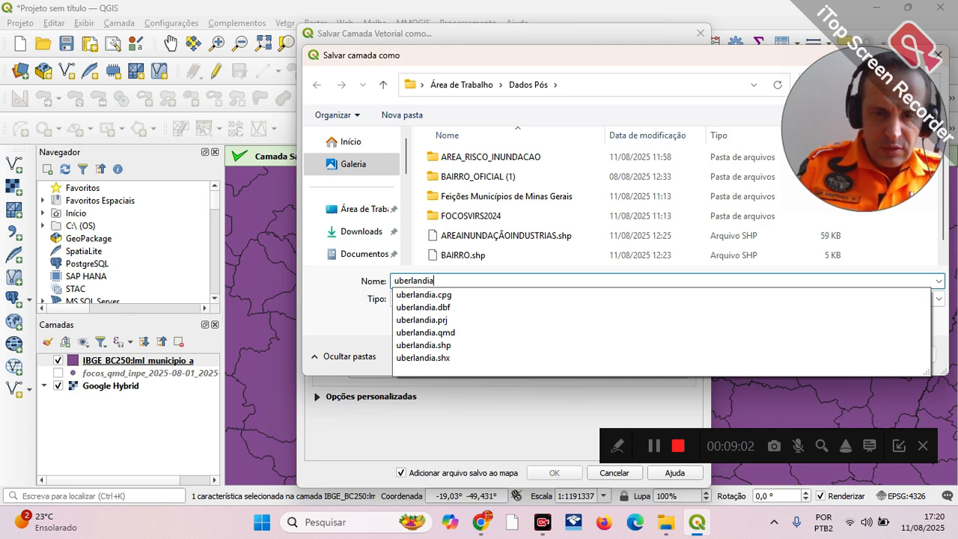
drag(439, 274, 269, 273)
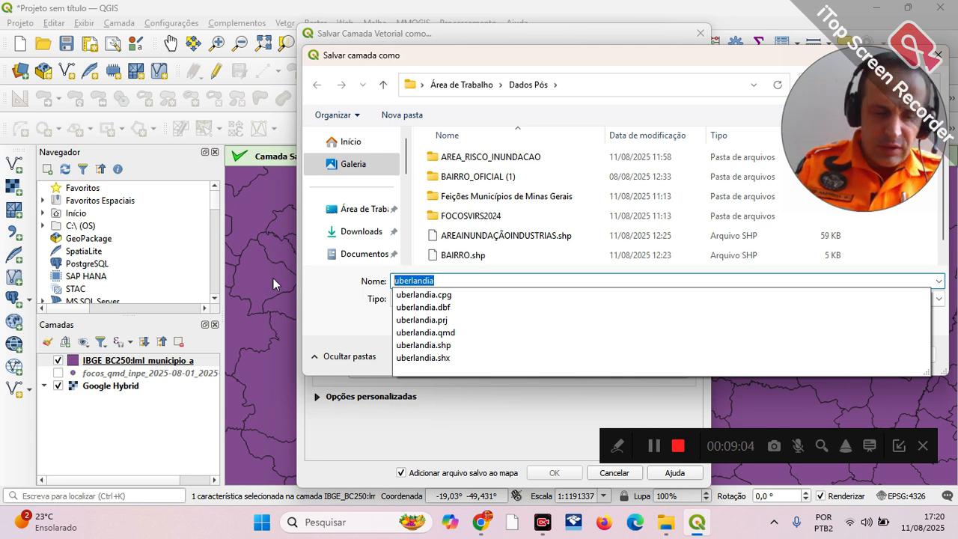
text(mun)
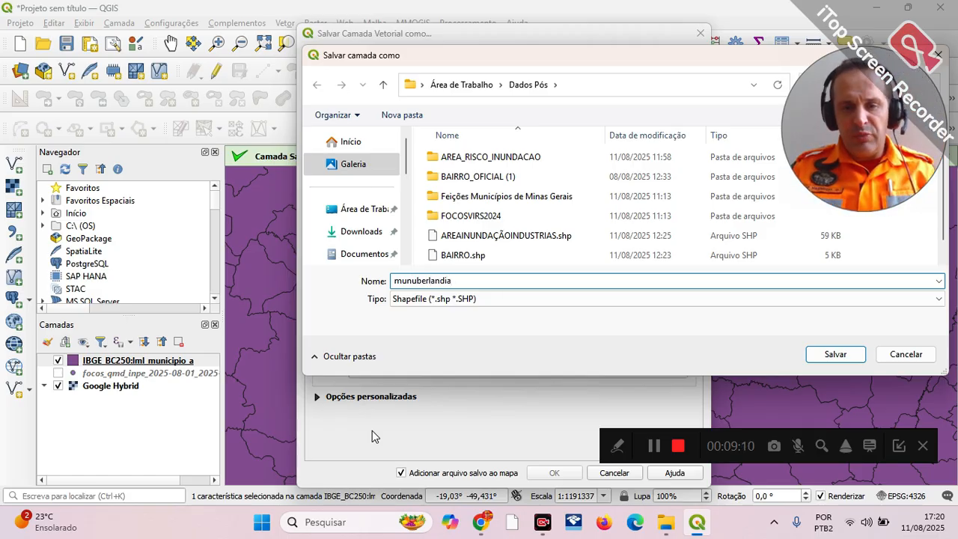
click(837, 355)
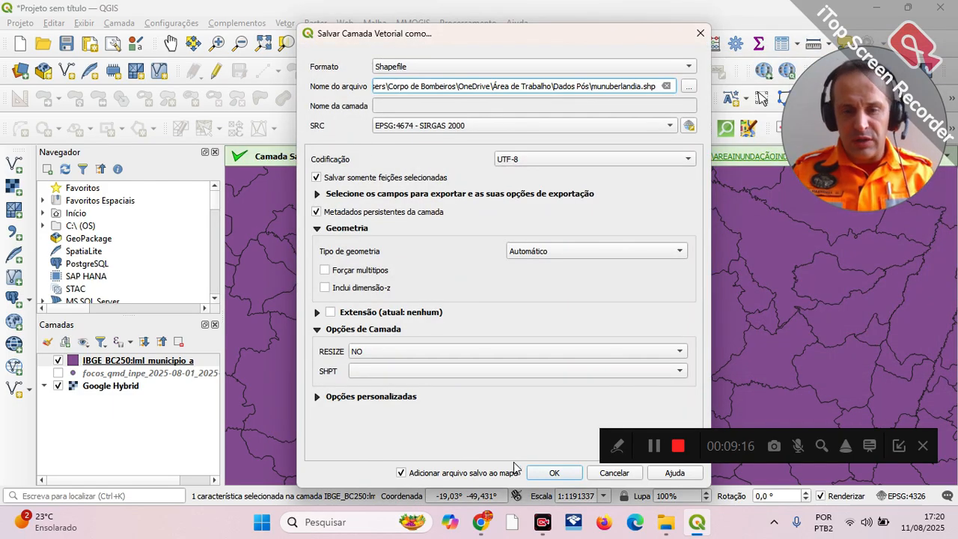
click(566, 473)
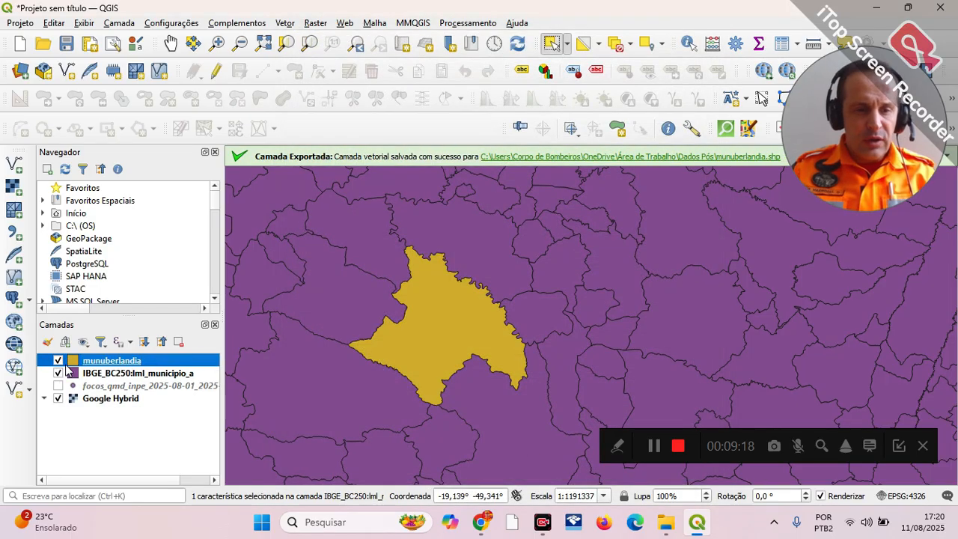
Step: Hide the IBGE municipal boundaries layer, check the munuberlandia layer's attribute table, and close the table
click(58, 373)
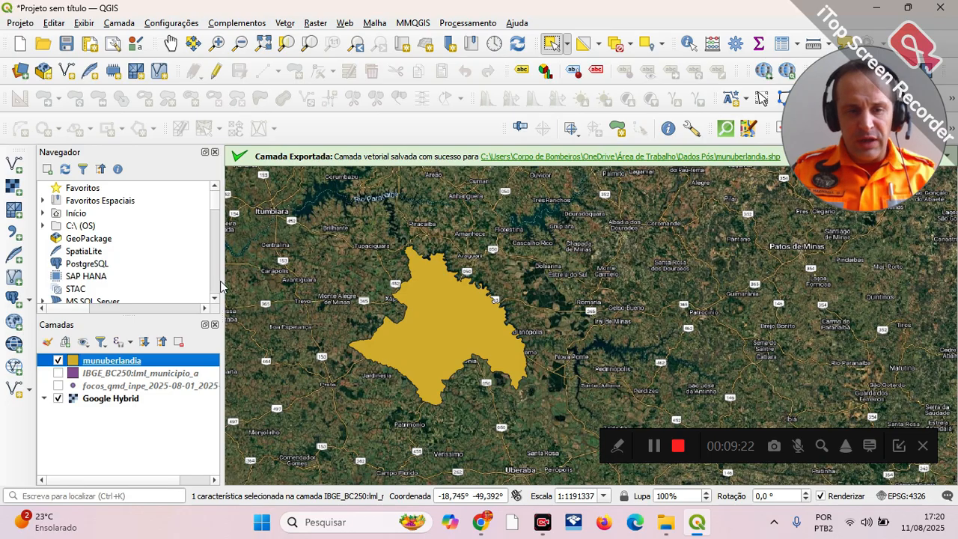
right_click(122, 367)
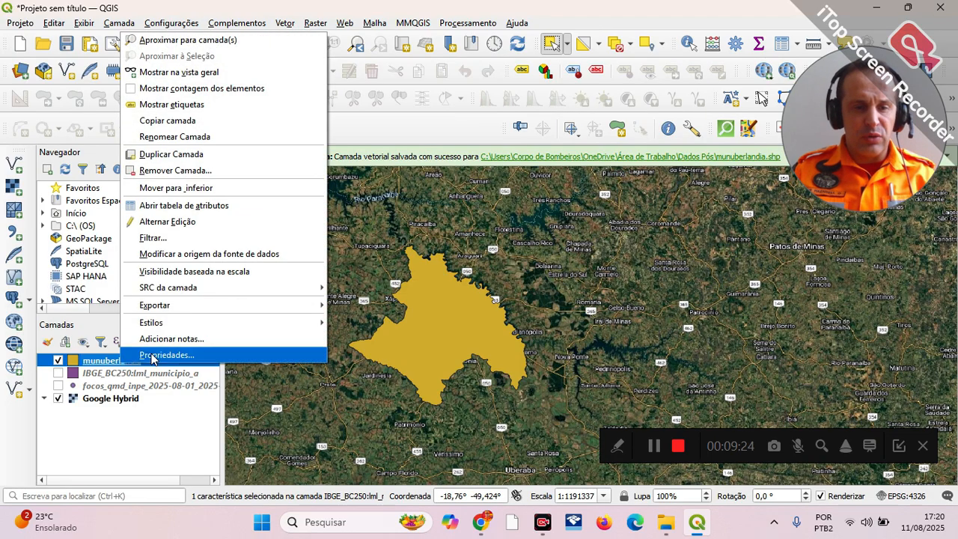
click(217, 205)
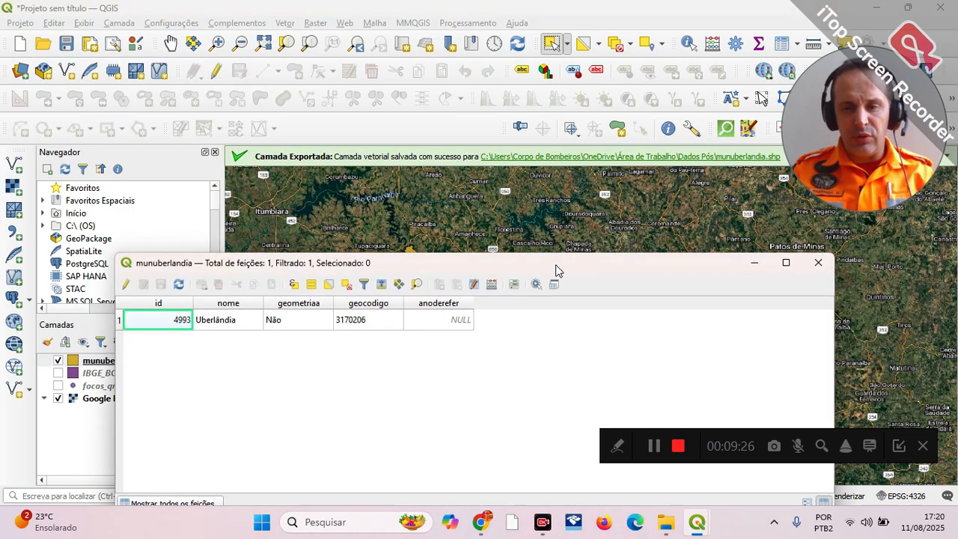
drag(556, 270, 582, 144)
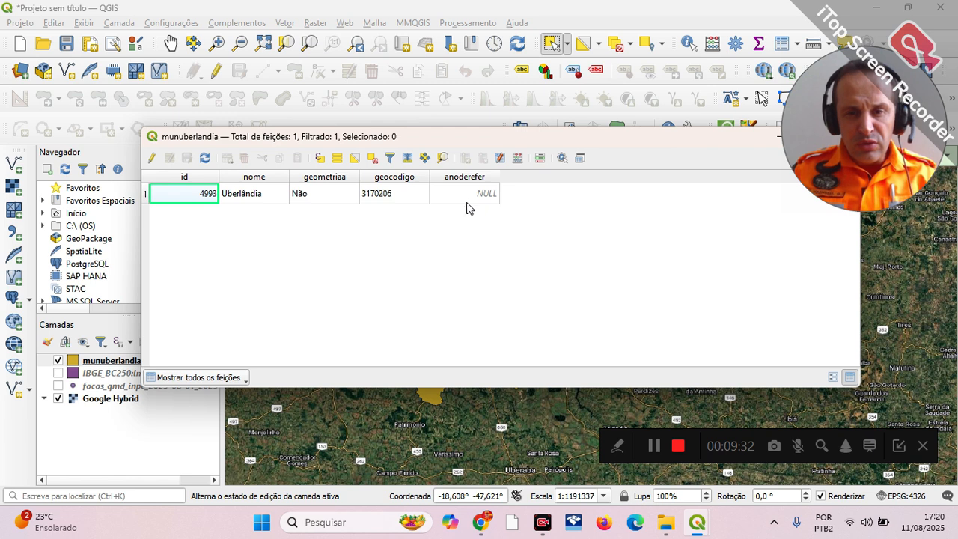
drag(595, 144, 557, 196)
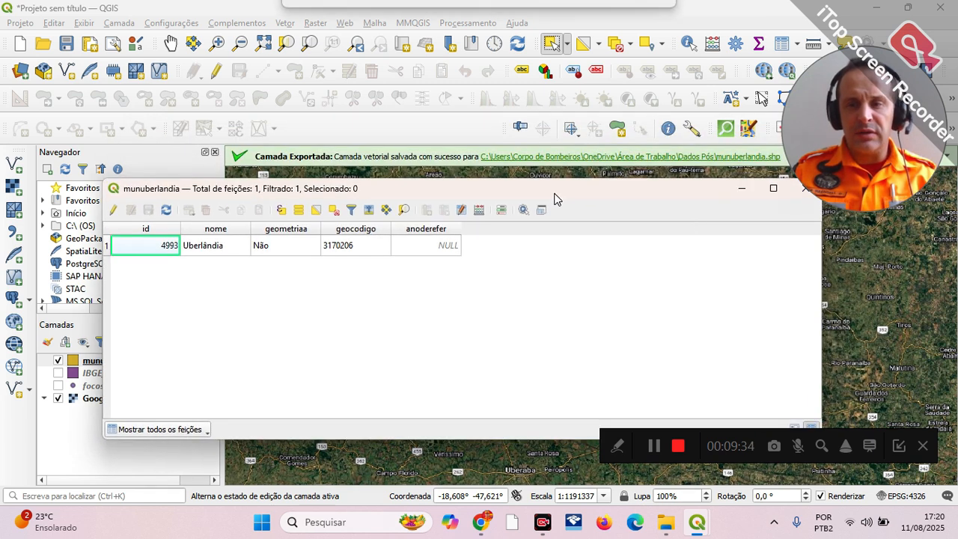
drag(686, 188, 684, 203)
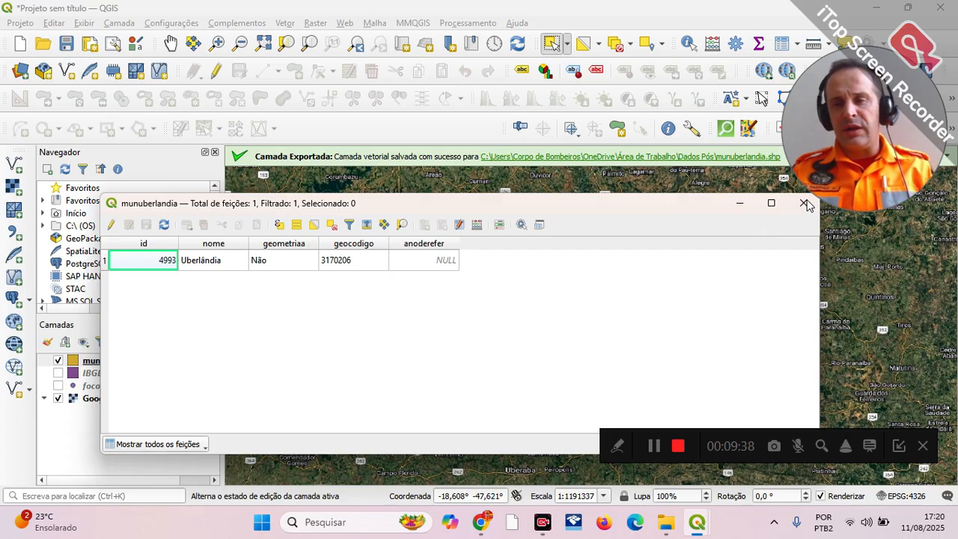
drag(612, 209, 530, 202)
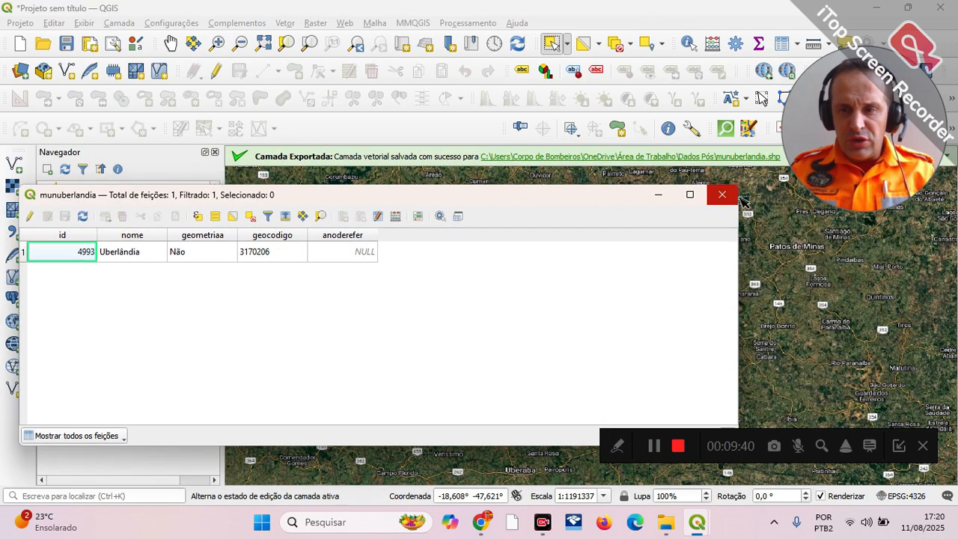
click(722, 196)
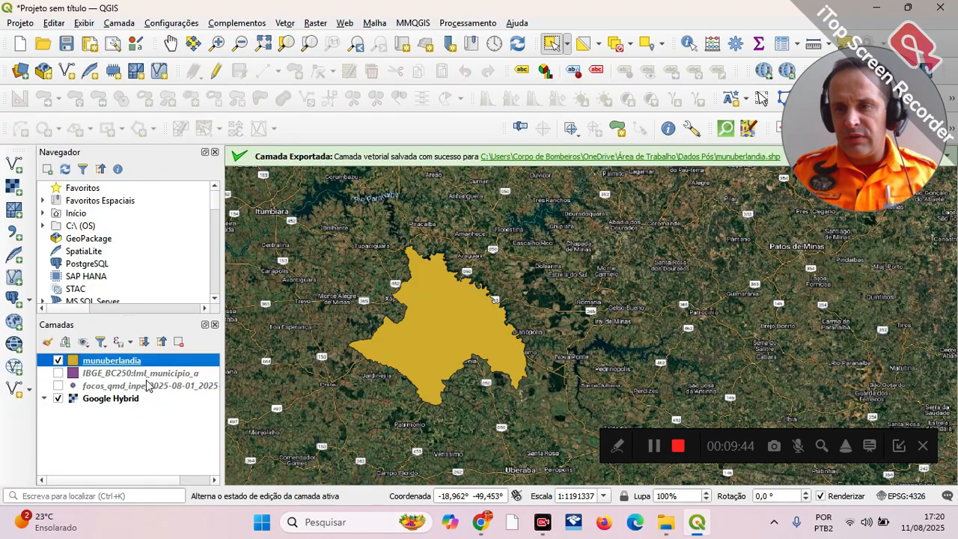
Step: Switch to the desktop by minimizing QGIS and the browser, and close the two open hotspot download folder windows
mouse_move(665, 526)
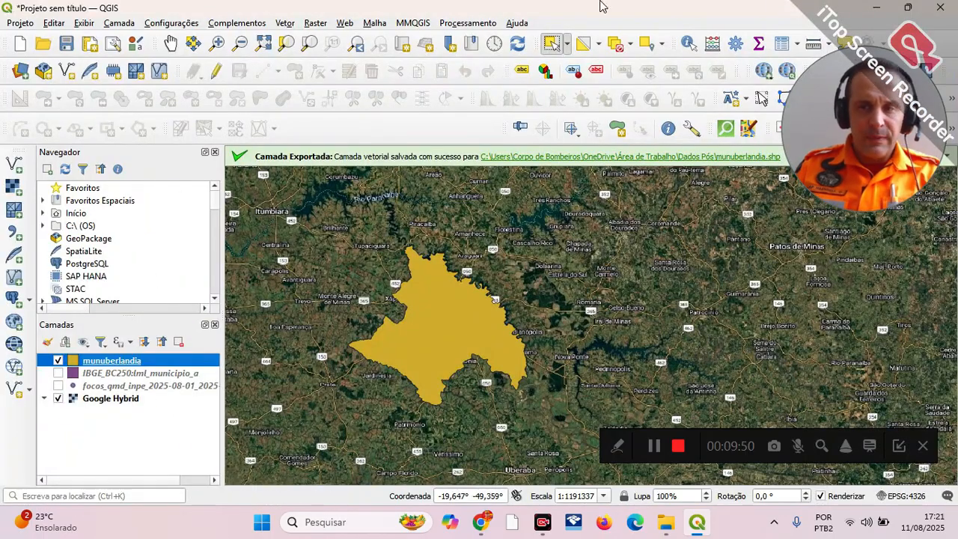
click(877, 11)
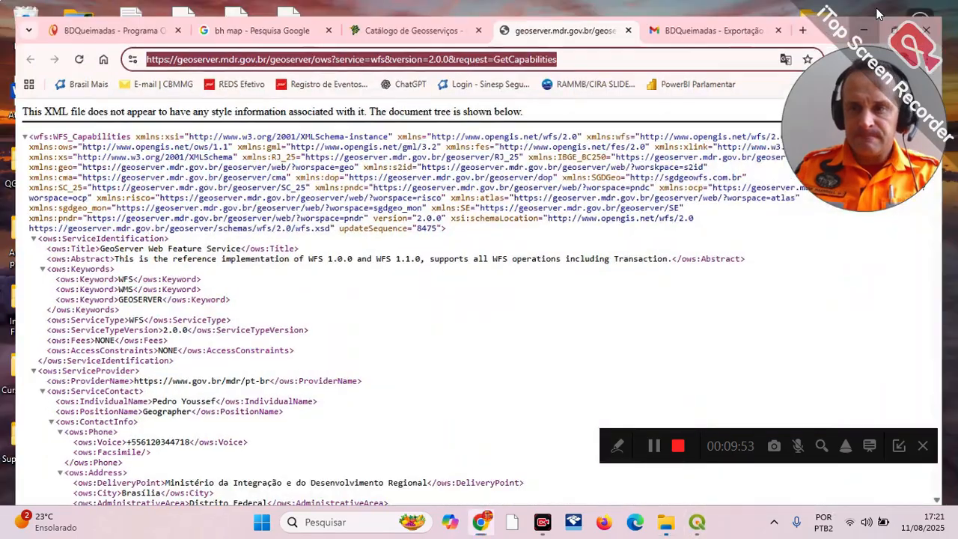
click(875, 8)
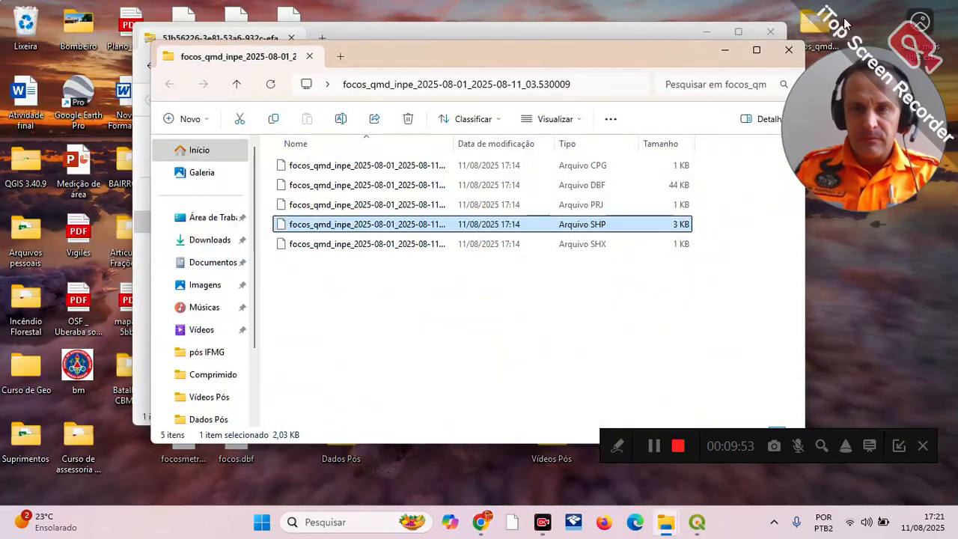
click(782, 50)
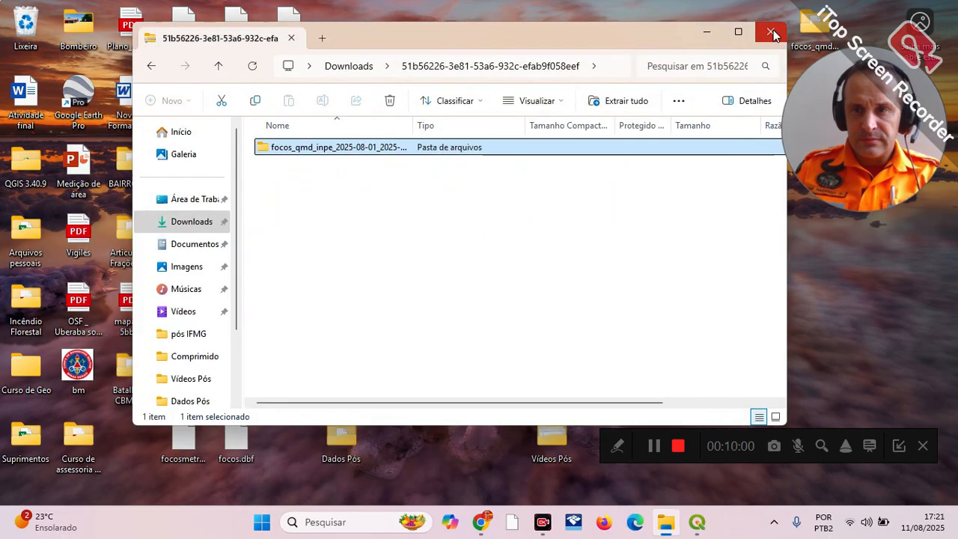
click(772, 33)
Step: Open the FOCOSVIRS2024 folder inside Dados Pós and add FOCOS2024.shp from it as a layer in QGIS
double_click(341, 445)
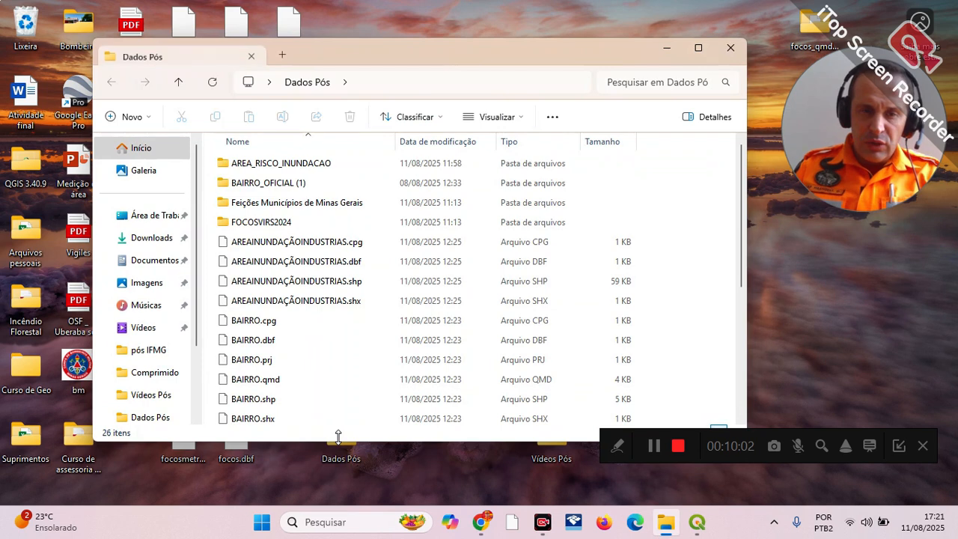
double_click(274, 227)
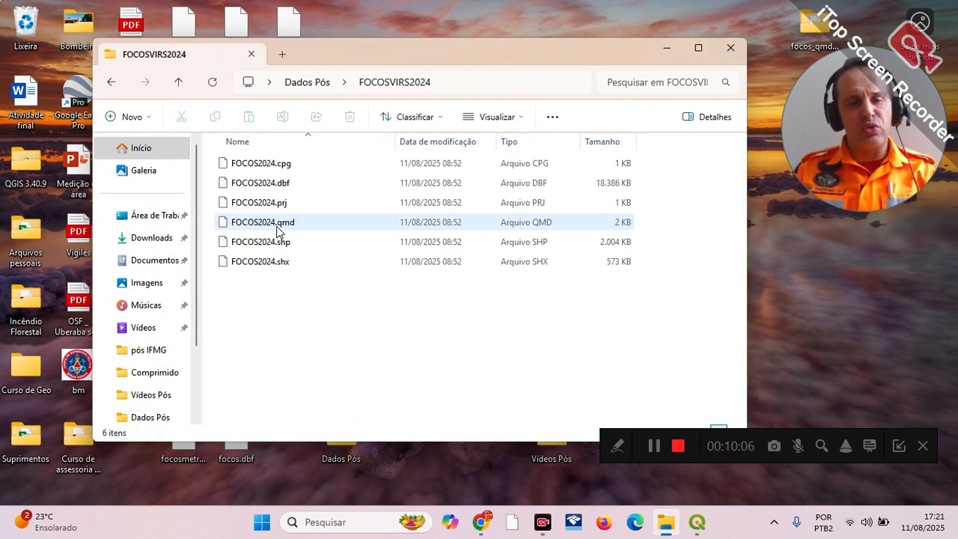
click(697, 521)
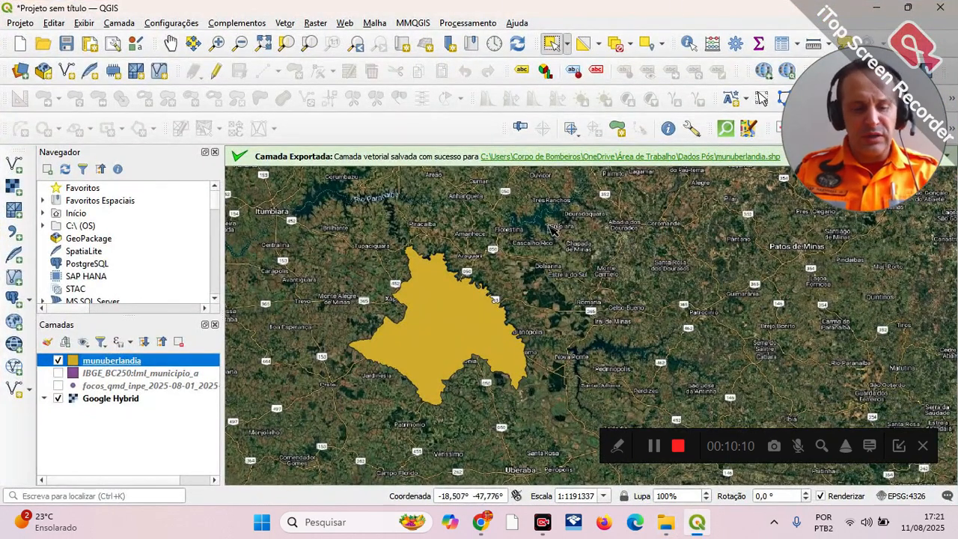
key(alt+Tab)
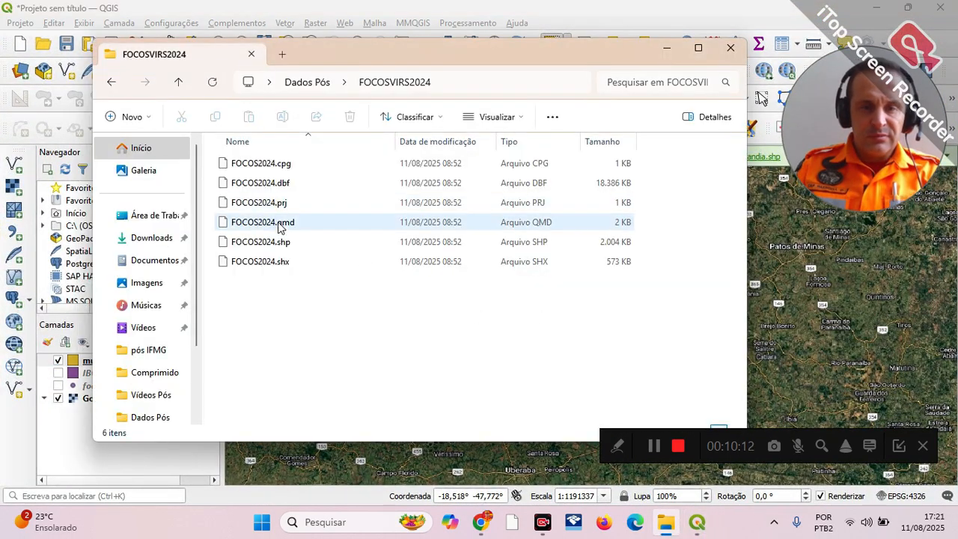
drag(285, 242, 67, 437)
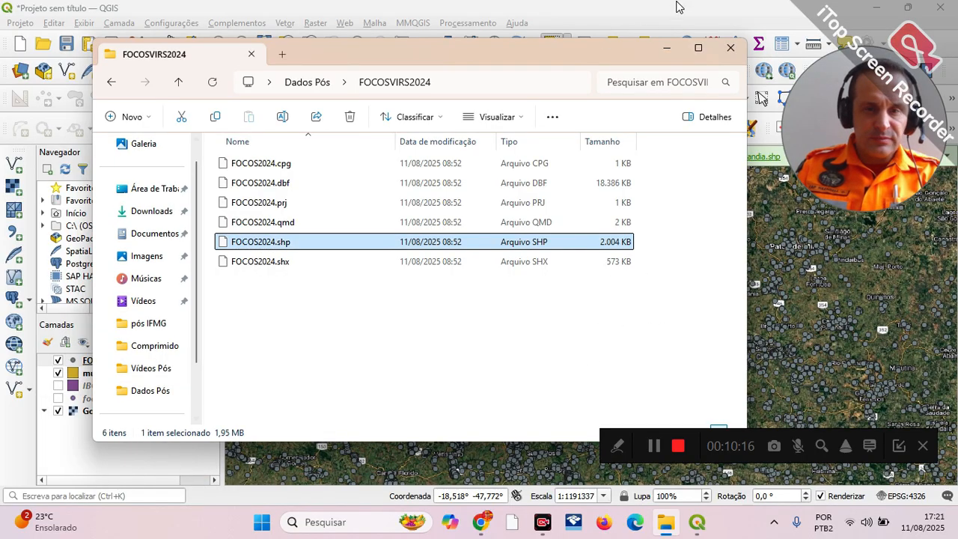
Step: Close the FOCOSVIRS2024 folder window and hide the Google Hybrid layer so the FOCOS2024 points stand on a blank background
click(731, 47)
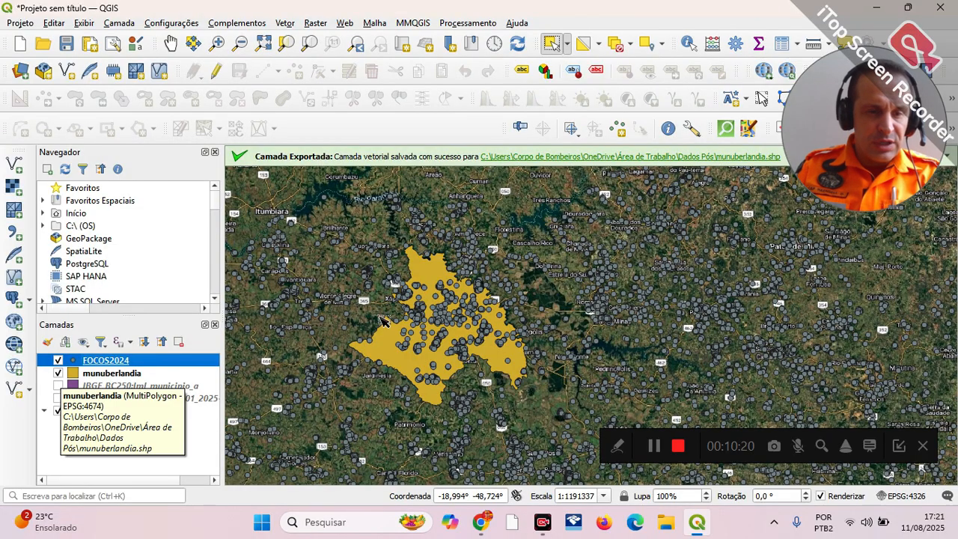
scroll(644, 263, down, 2)
scroll(645, 262, down, 1)
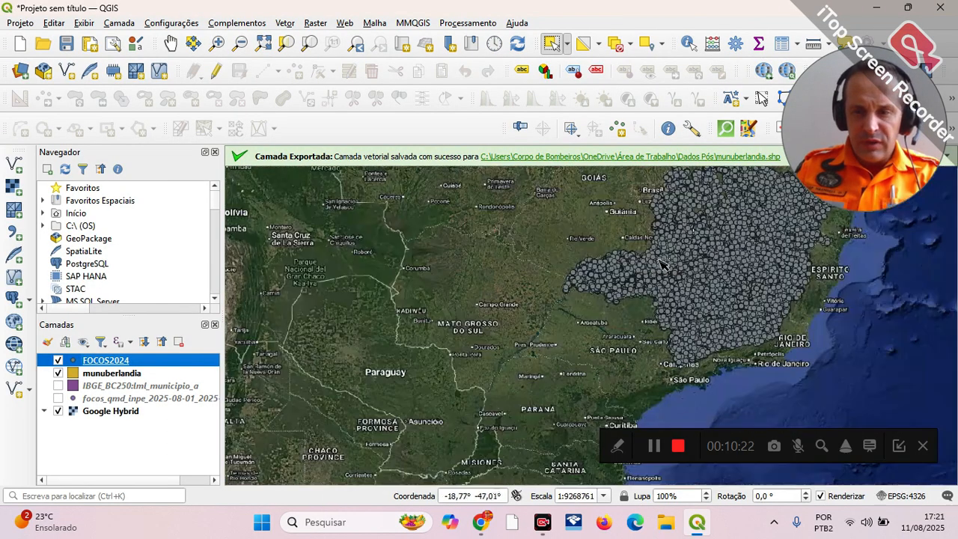
click(171, 42)
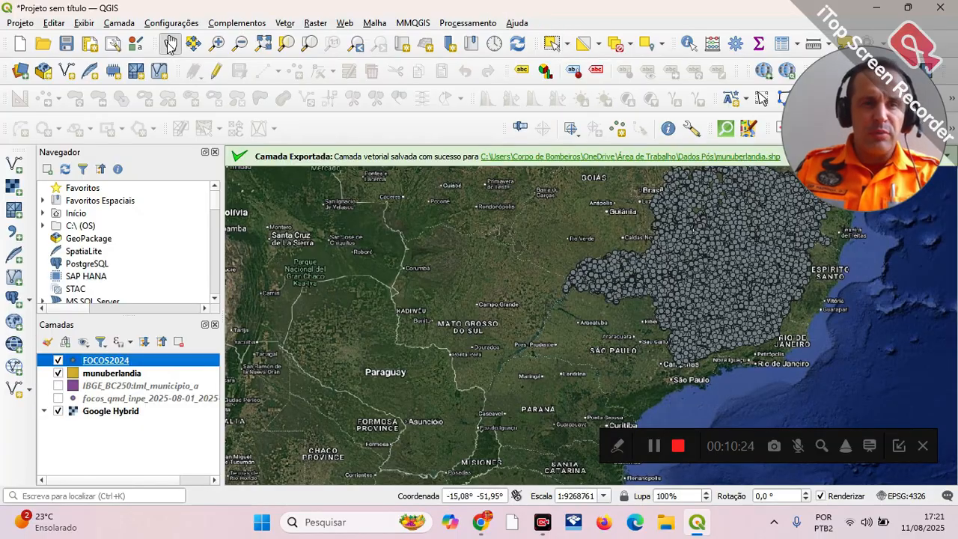
drag(766, 331, 610, 383)
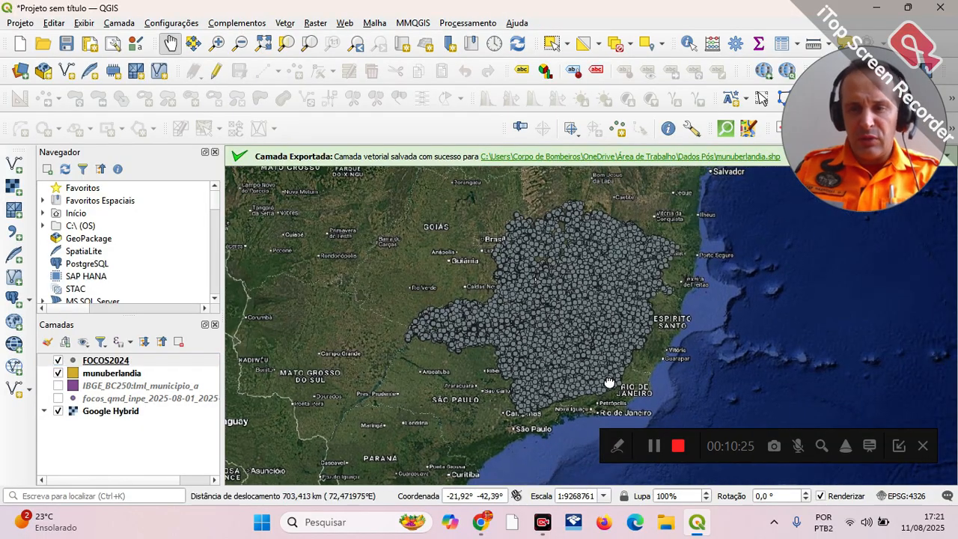
click(59, 413)
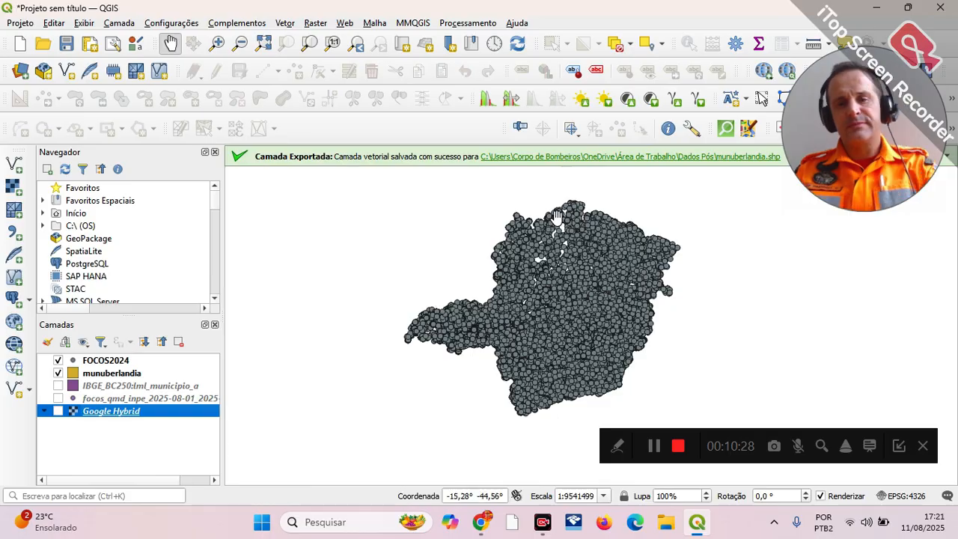
Step: Examine how the FOCOS2024 hotspots are distributed across the state, switching the layer's visibility off and back on
scroll(565, 218, up, 1)
scroll(475, 338, up, 1)
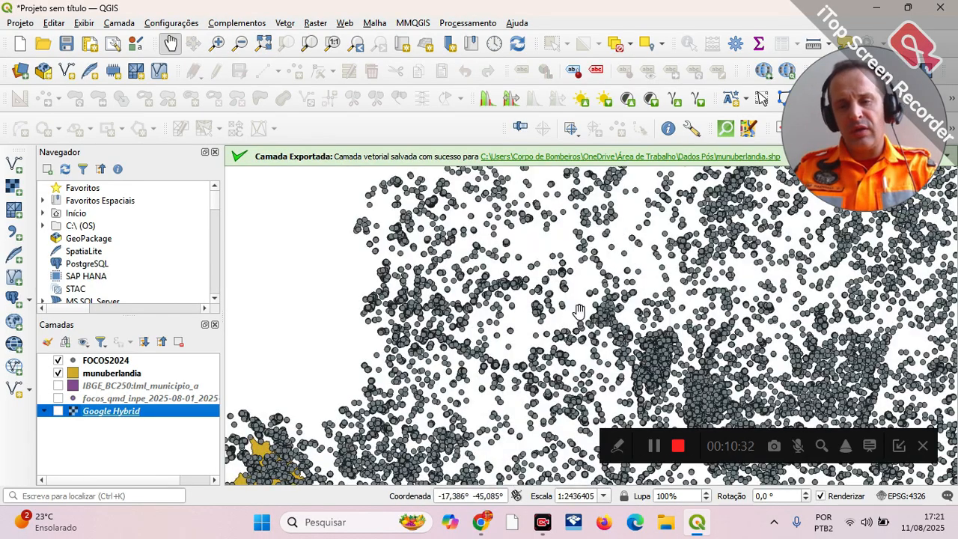
scroll(584, 316, down, 1)
drag(519, 321, 519, 294)
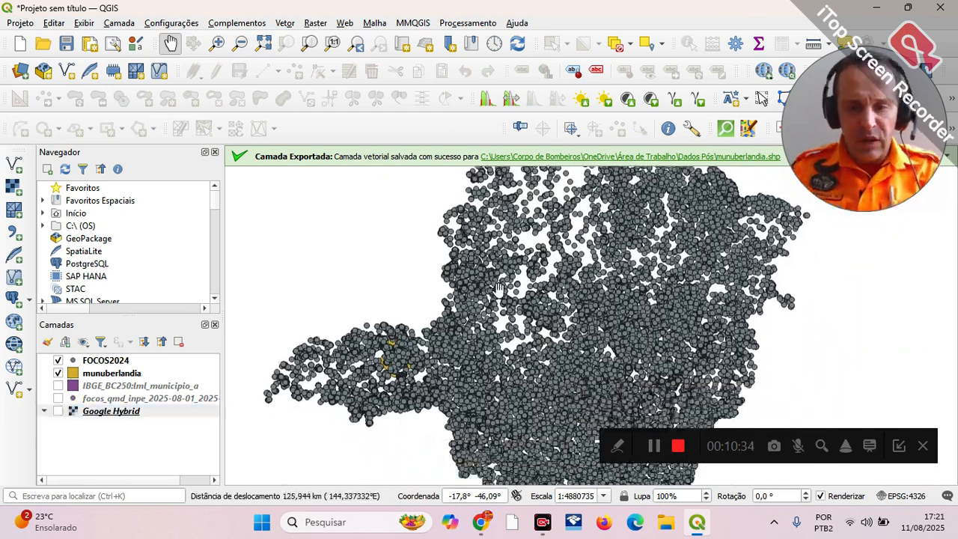
scroll(518, 294, down, 1)
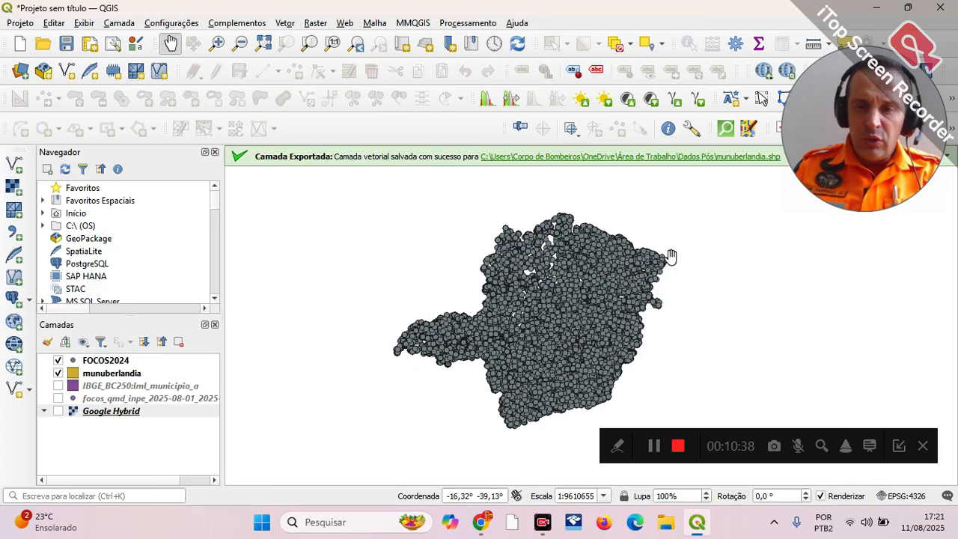
click(58, 361)
click(59, 360)
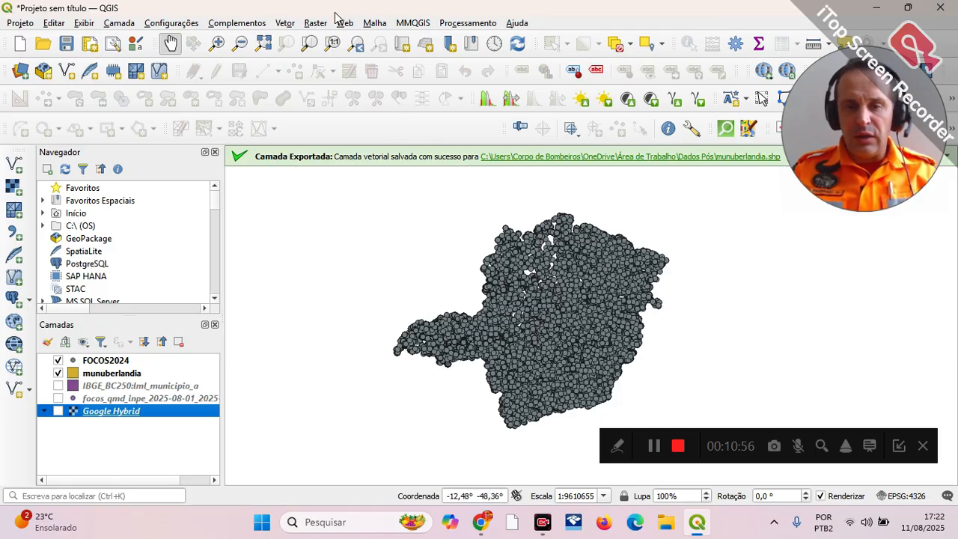
Step: Open the Recortar (Clip) vector geoprocessing tool
click(285, 22)
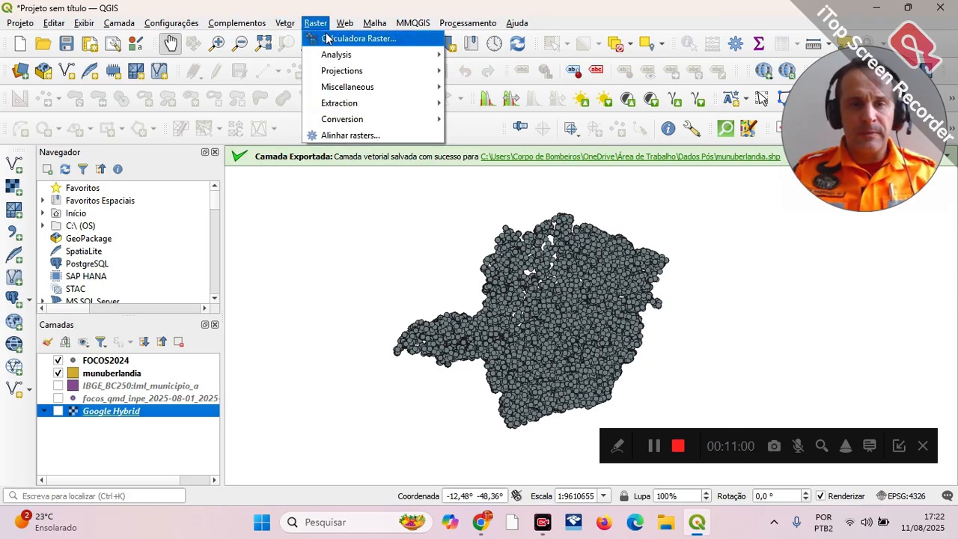
mouse_move(329, 77)
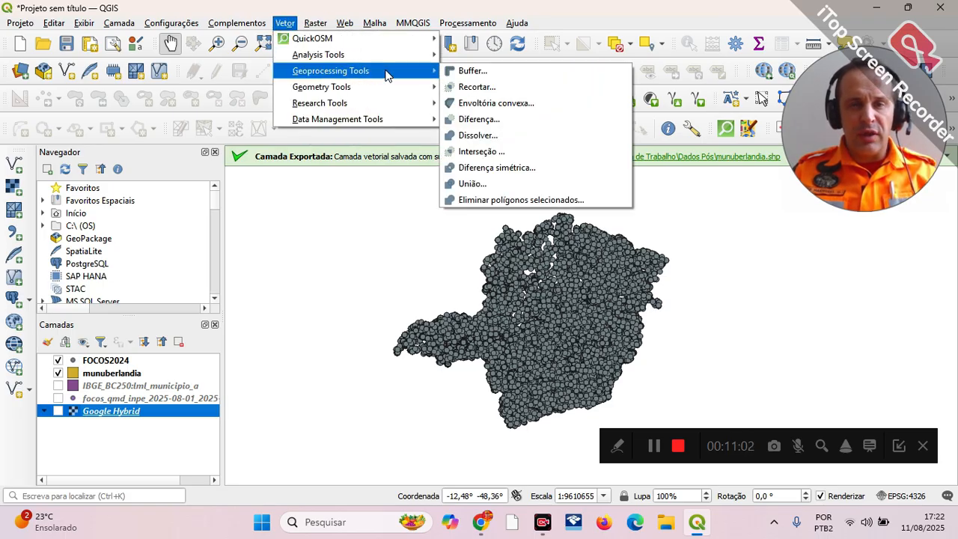
click(499, 88)
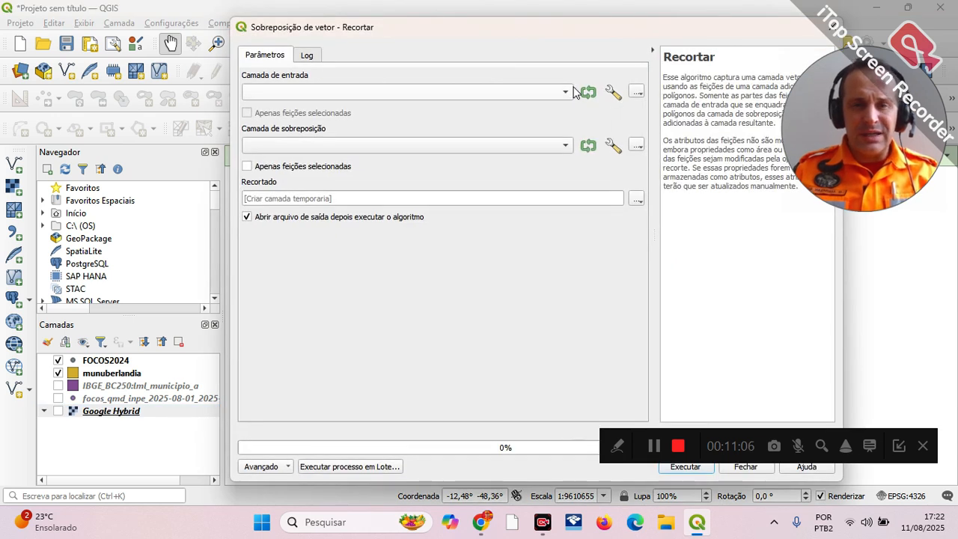
click(566, 94)
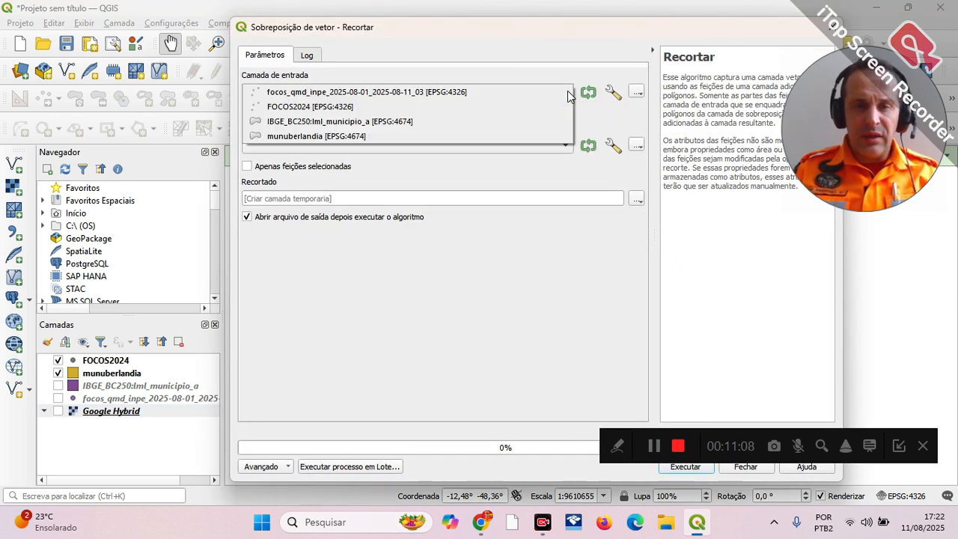
click(358, 138)
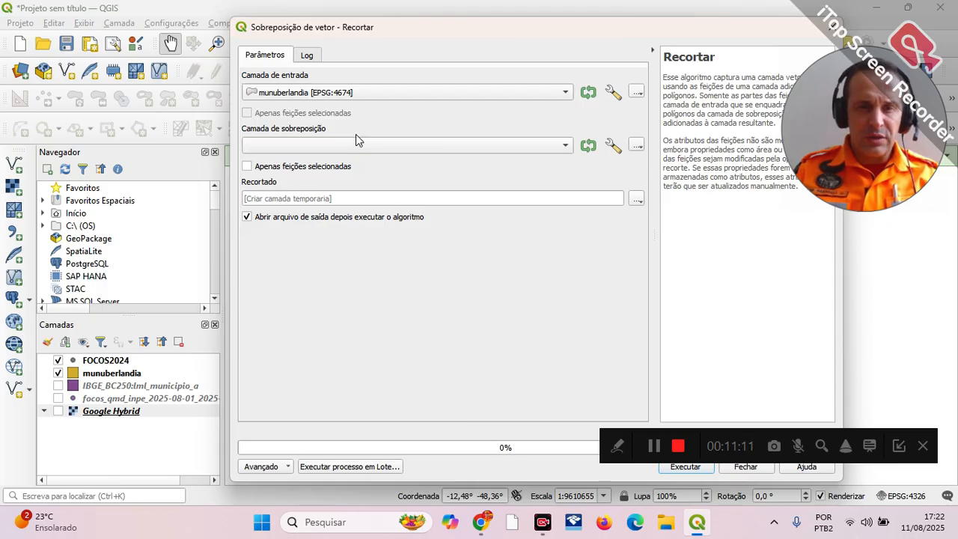
click(565, 147)
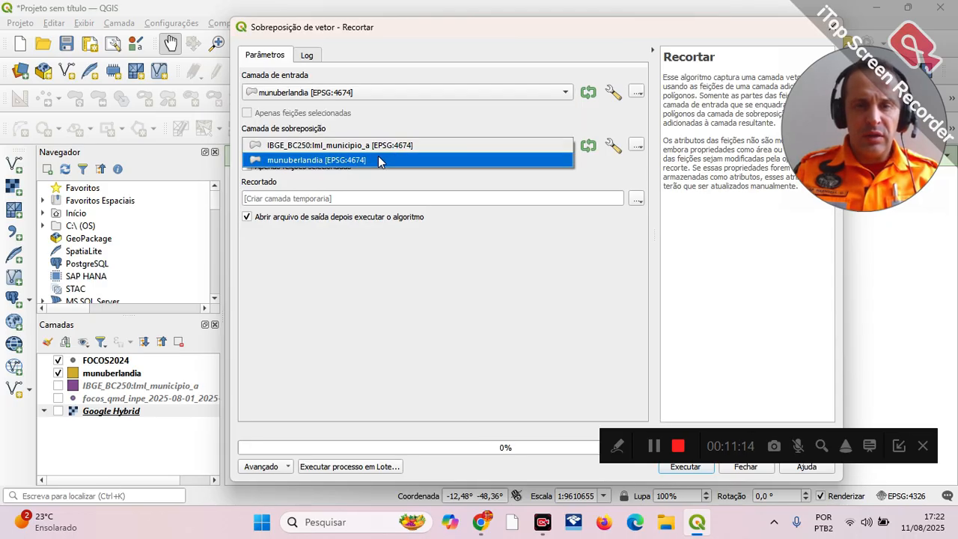
key(Escape)
click(569, 92)
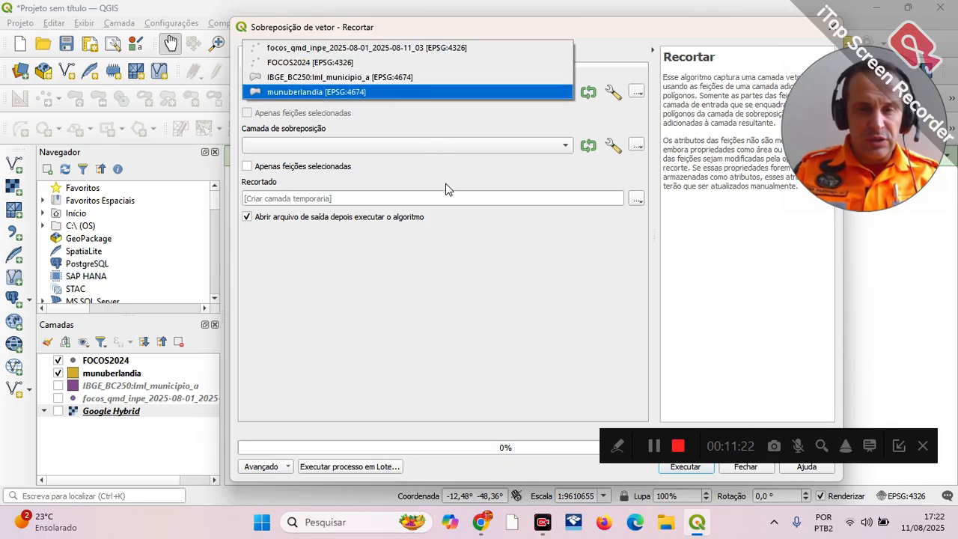
key(Return)
Step: Clip focos_qmd_inpe_2025-08-01_2025-08-11_03 with munuberlandia as the overlay layer into a temporary layer, and close the tool
click(483, 94)
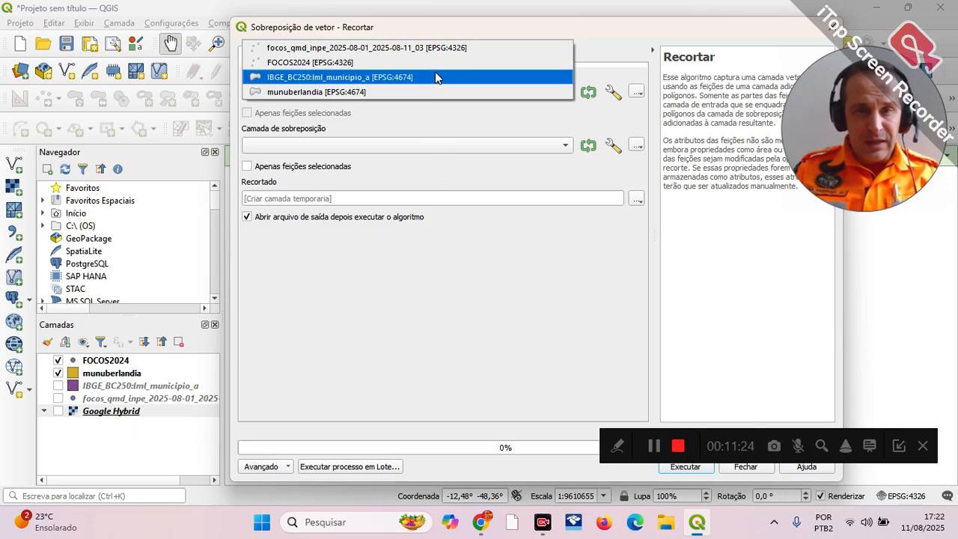
click(434, 46)
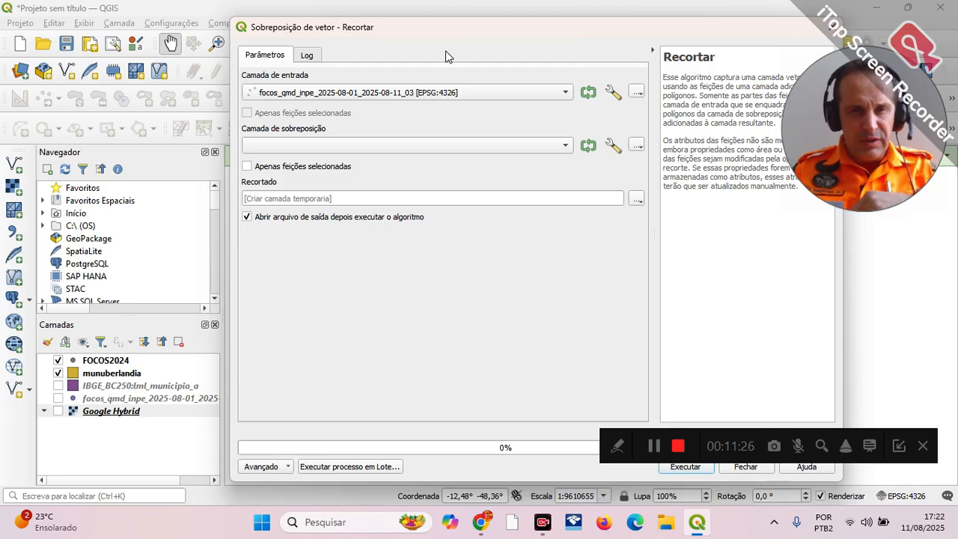
click(567, 146)
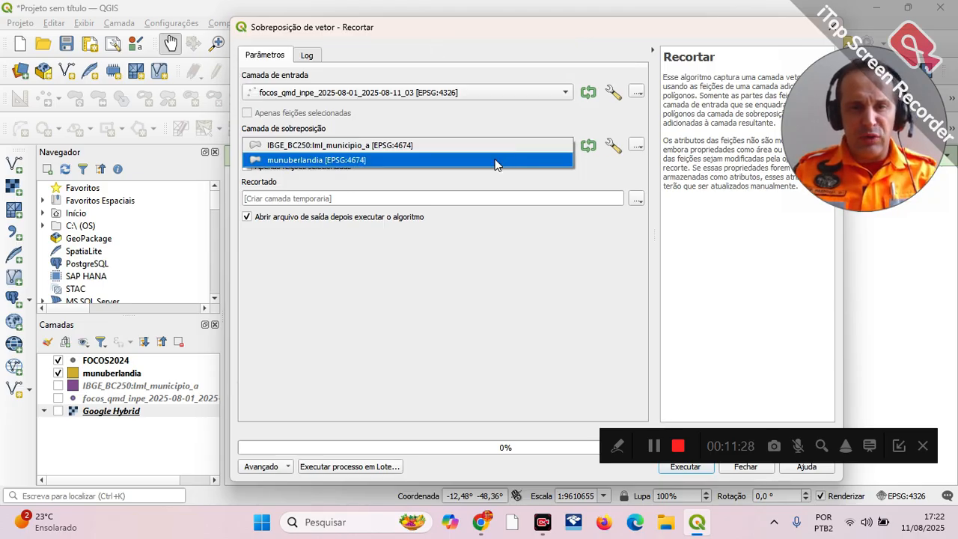
click(496, 161)
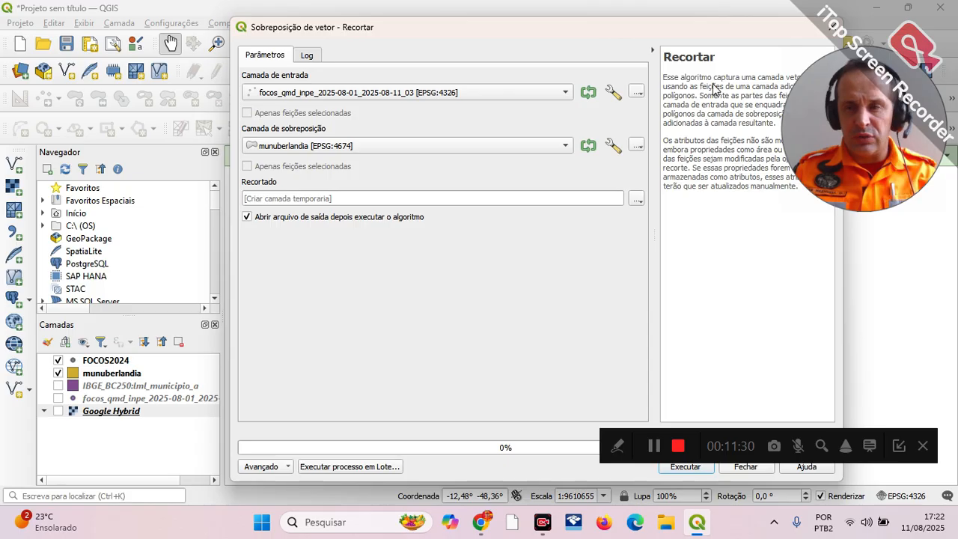
drag(716, 25, 560, 27)
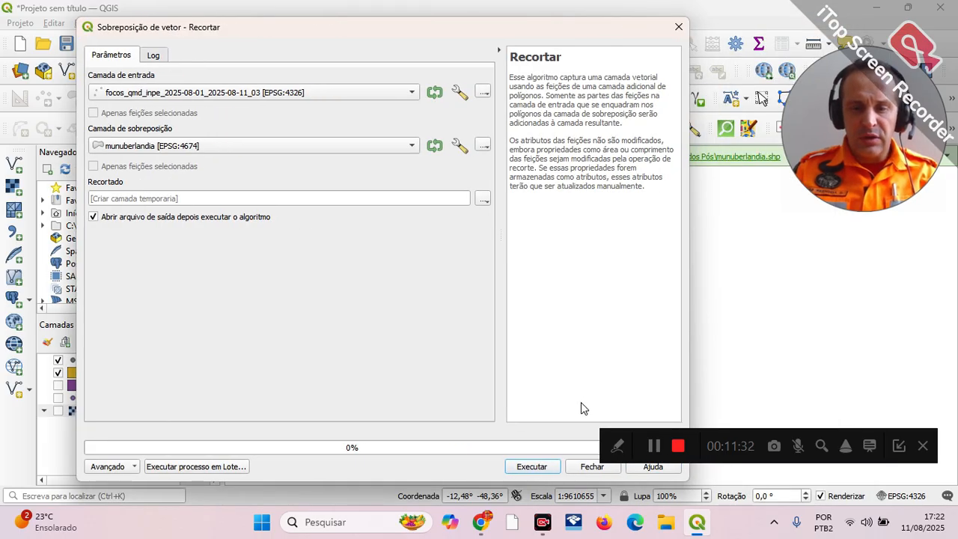
click(532, 466)
click(591, 466)
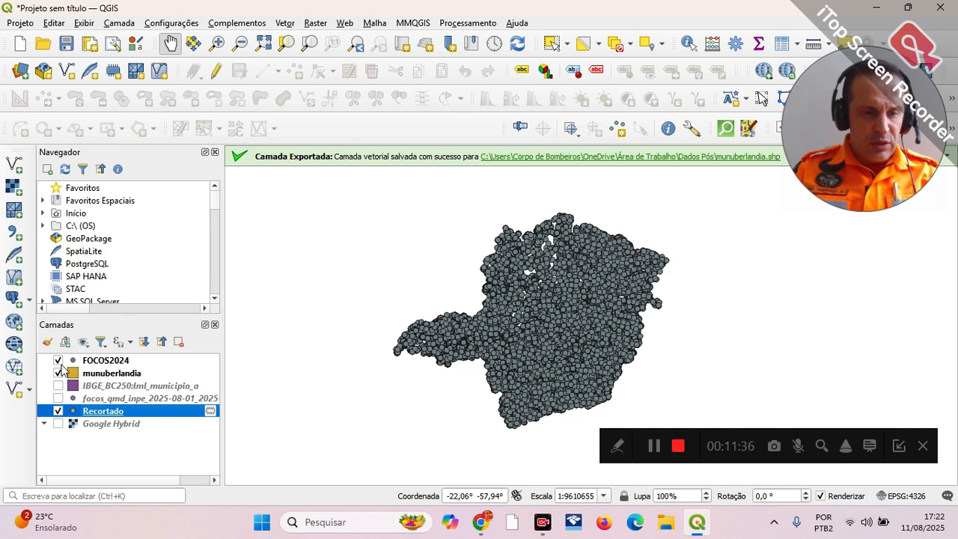
Step: Hide the FOCOS2024 and munuberlandia layers so only the clipped Recortado points are displayed
click(59, 360)
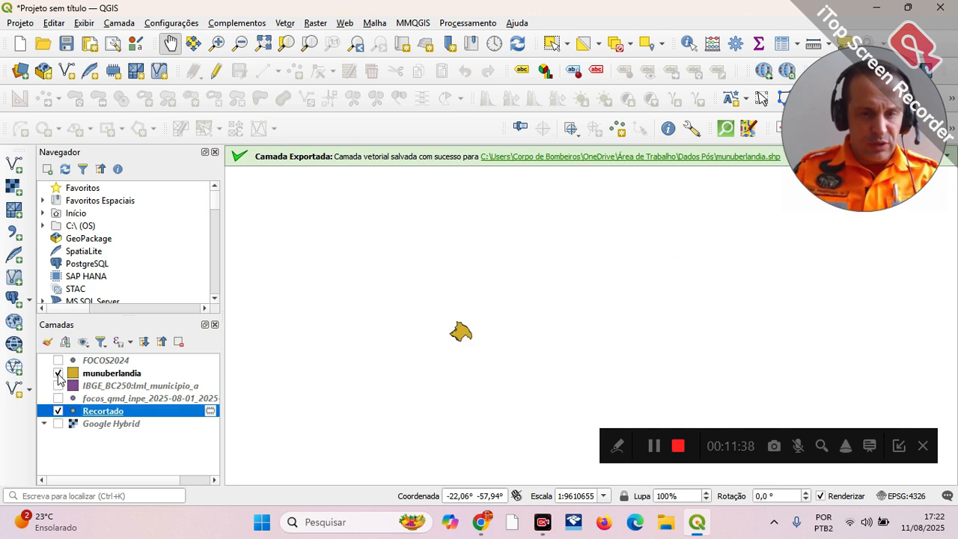
click(58, 373)
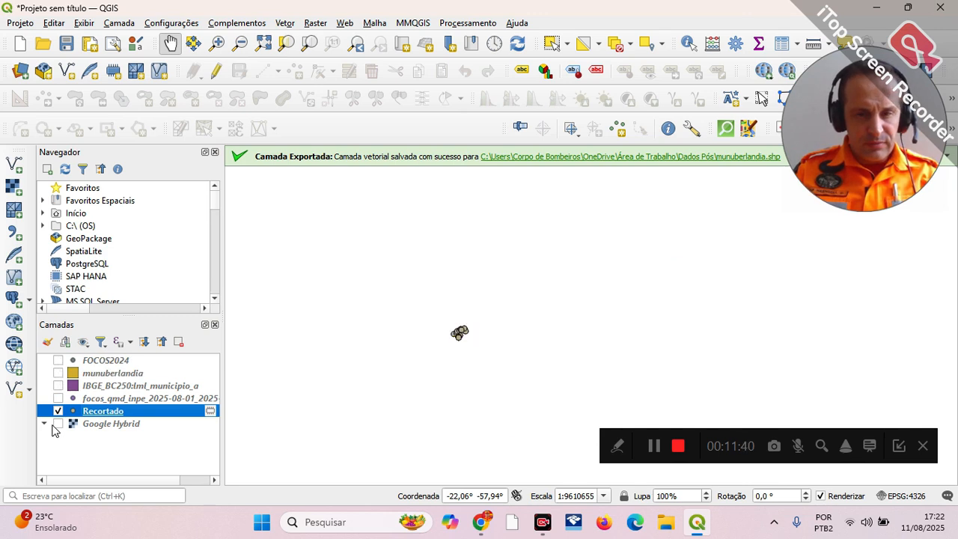
scroll(333, 363, up, 2)
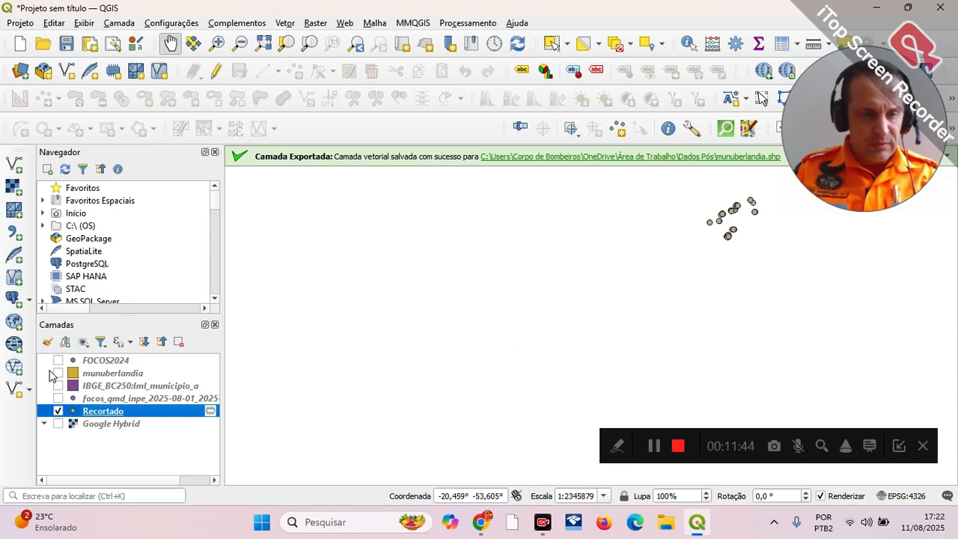
Step: Compare the clipped points with the municipal boundary by repeatedly toggling munuberlandia's visibility, leaving it hidden
click(58, 373)
click(59, 373)
click(58, 373)
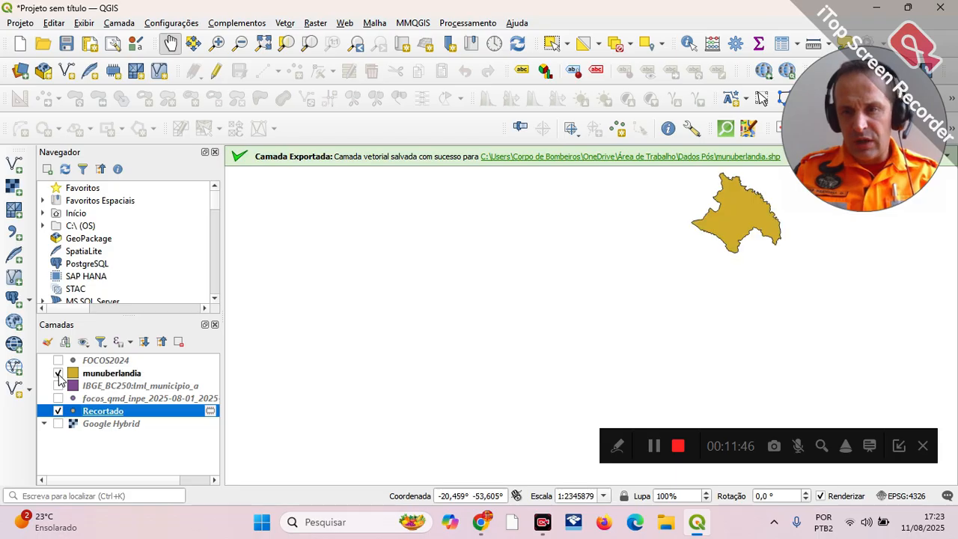
click(59, 372)
click(58, 373)
click(58, 373)
click(59, 373)
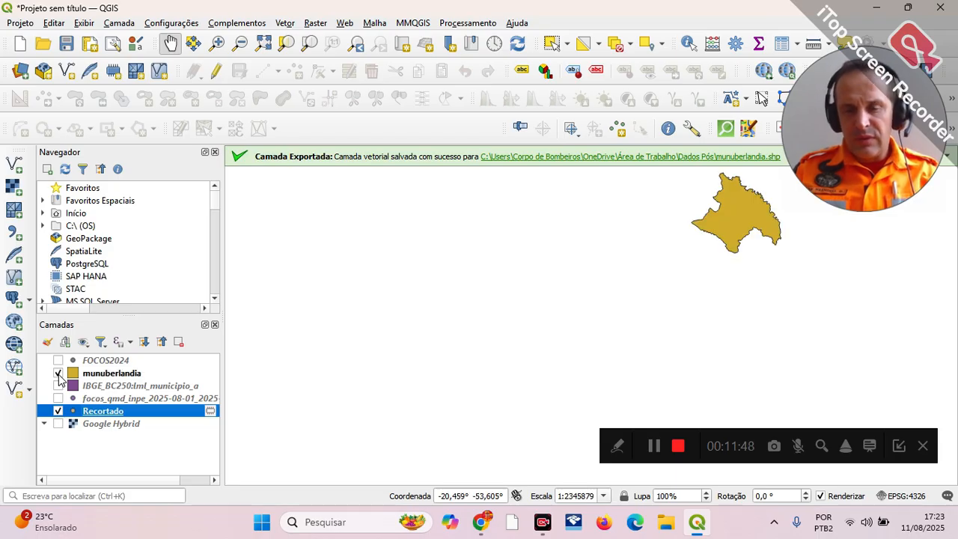
click(58, 373)
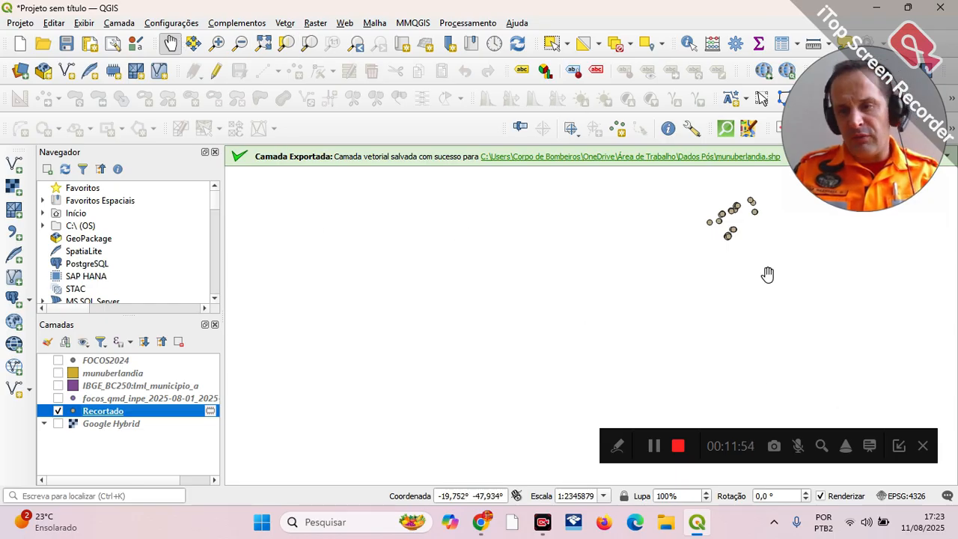
Step: Show the Google Hybrid imagery and examine the clipped hotspots around Uberlândia against it
drag(766, 272, 566, 370)
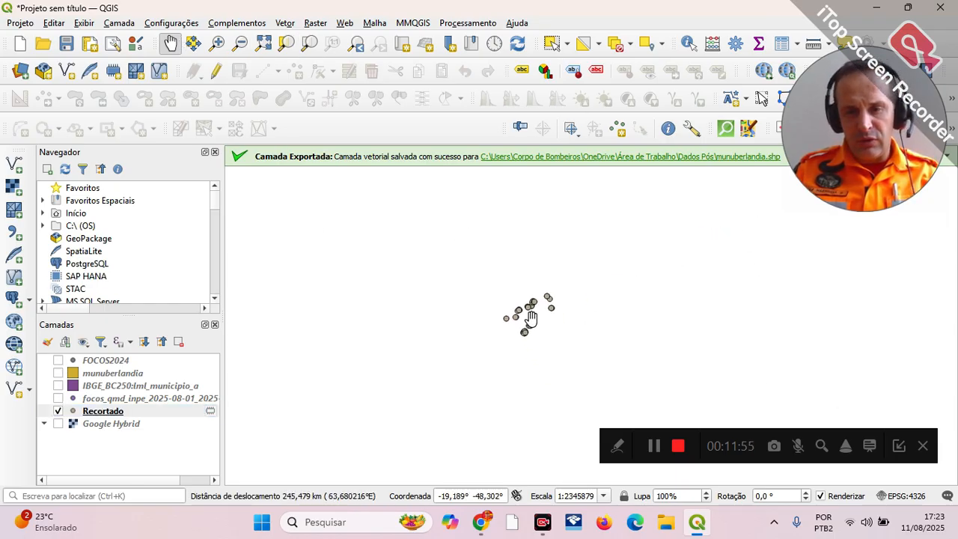
click(58, 424)
scroll(559, 276, up, 1)
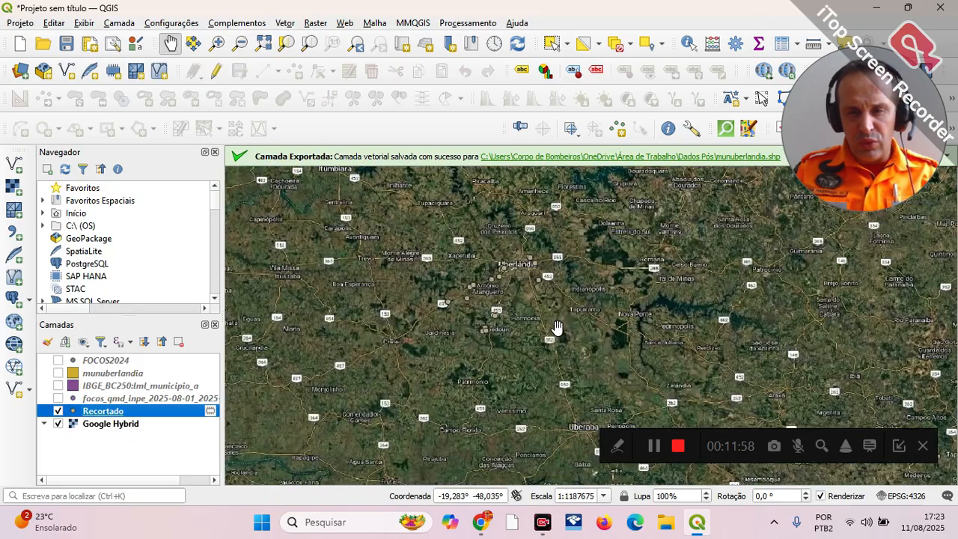
drag(560, 276, 558, 299)
scroll(571, 308, up, 1)
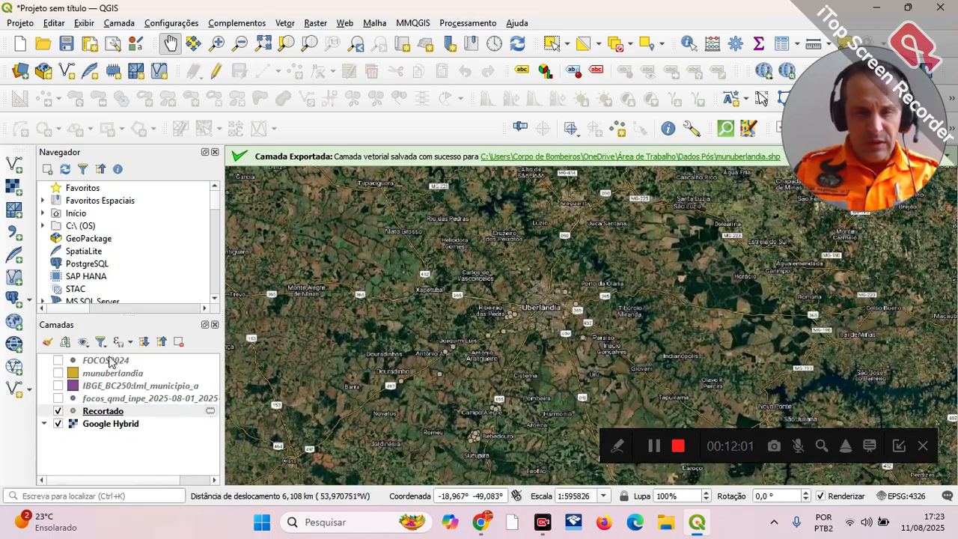
Step: Hide the Recortado and Google Hybrid layers to clear the map
click(58, 412)
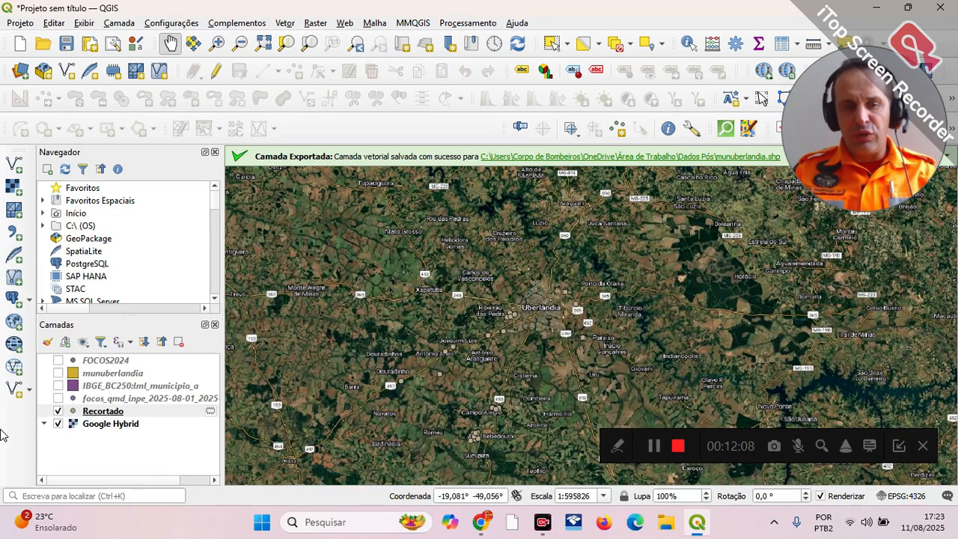
click(58, 411)
click(59, 424)
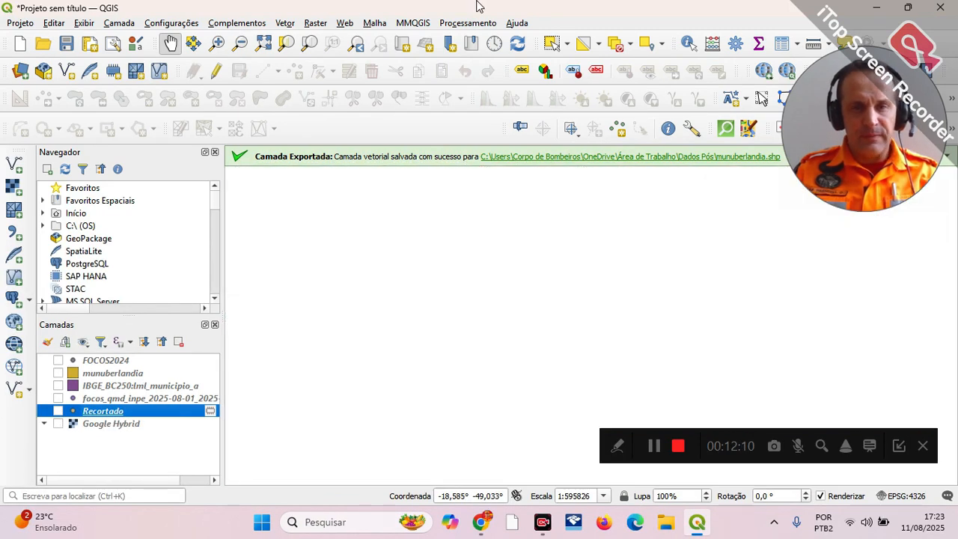
Step: Set up a vector Clip (Recortar) with FOCOS2024 as the input layer and munuberlandia as the overlay layer
click(285, 25)
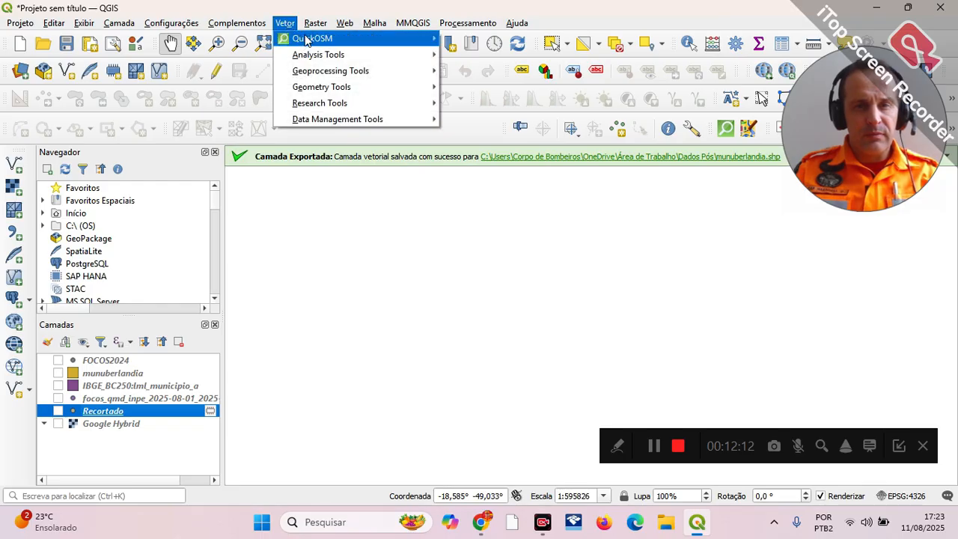
mouse_move(401, 74)
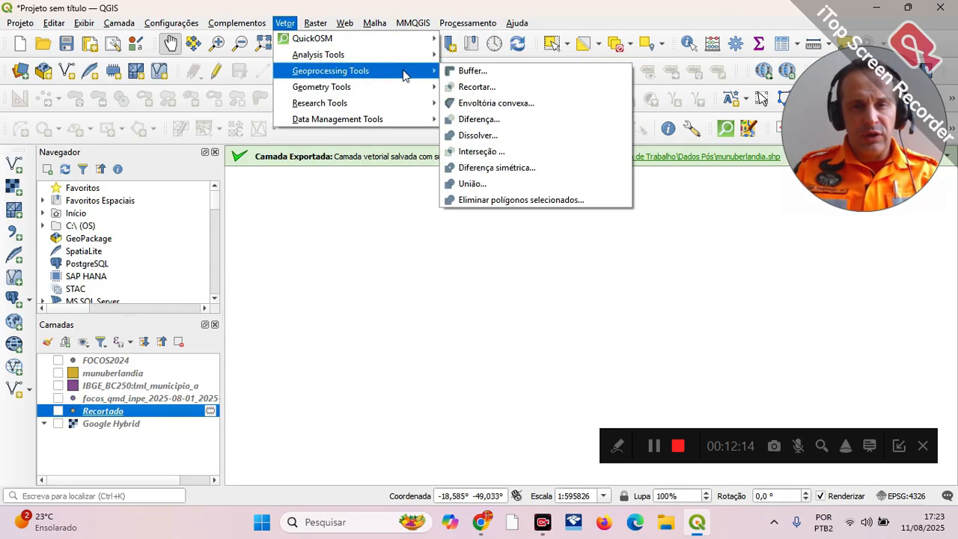
click(483, 90)
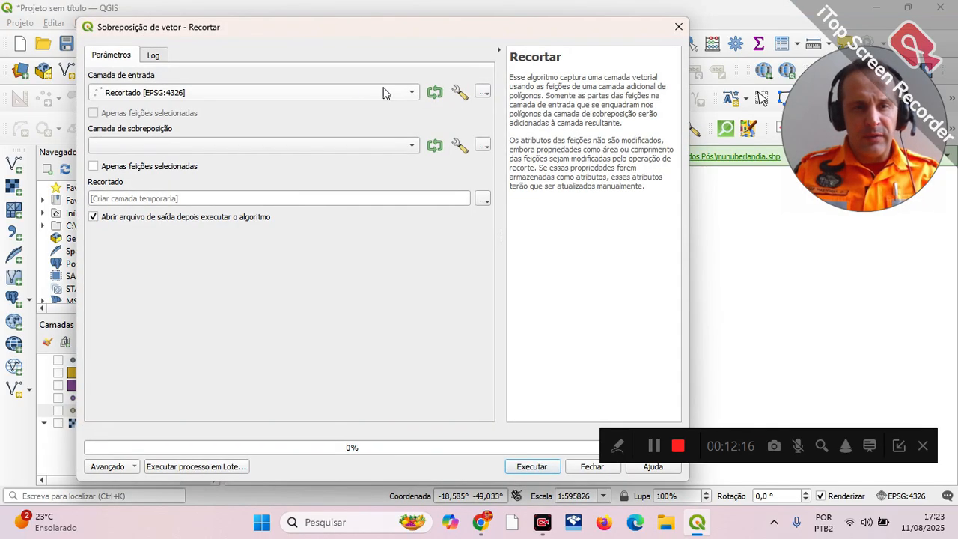
drag(324, 44, 458, 30)
click(537, 91)
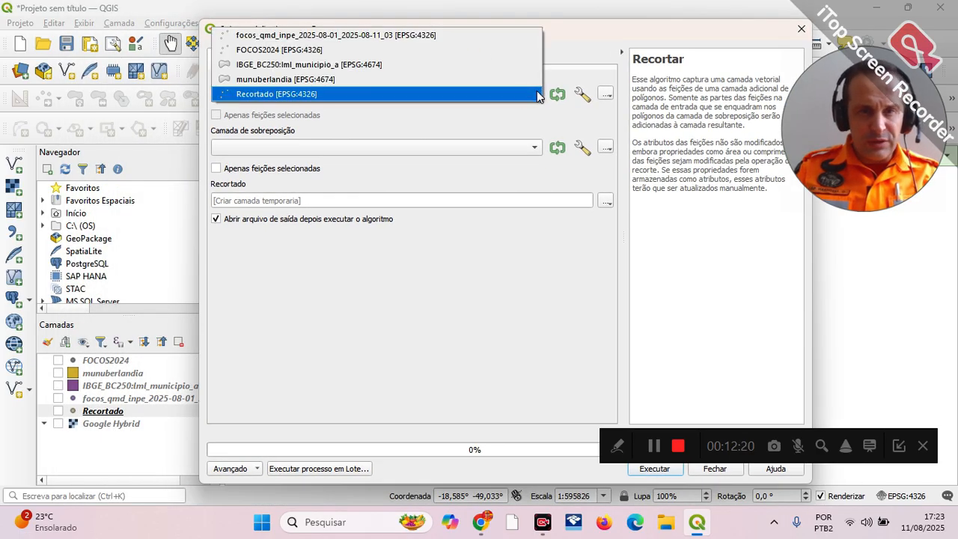
click(365, 52)
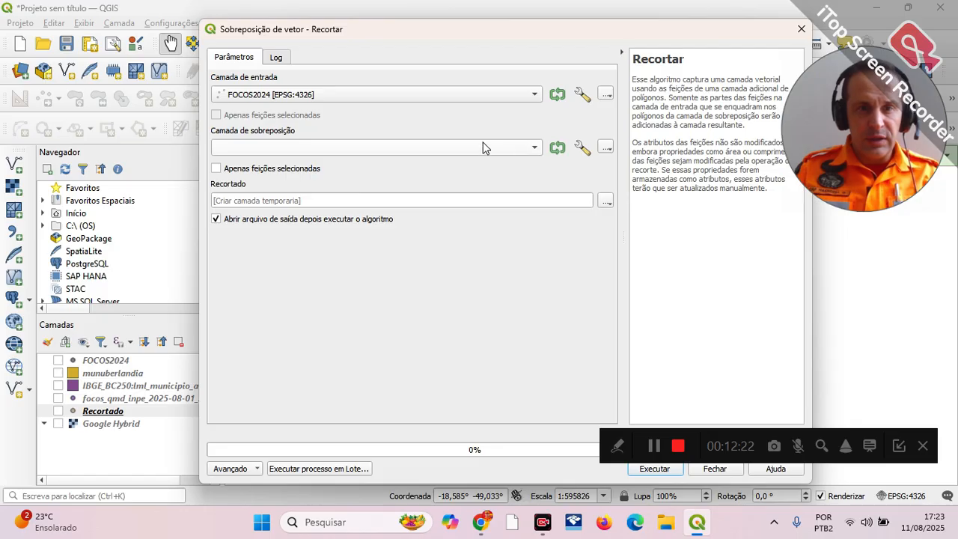
click(541, 150)
click(432, 160)
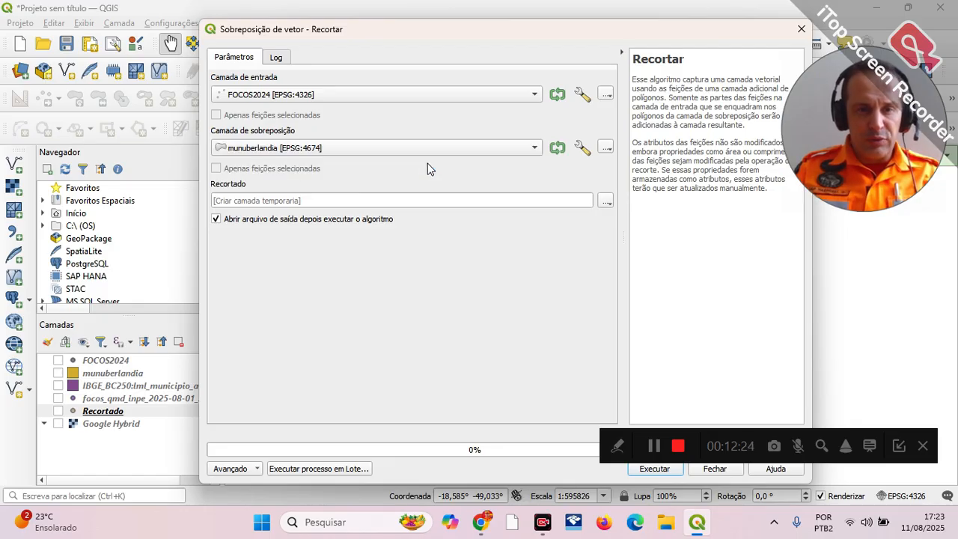
drag(629, 32, 507, 36)
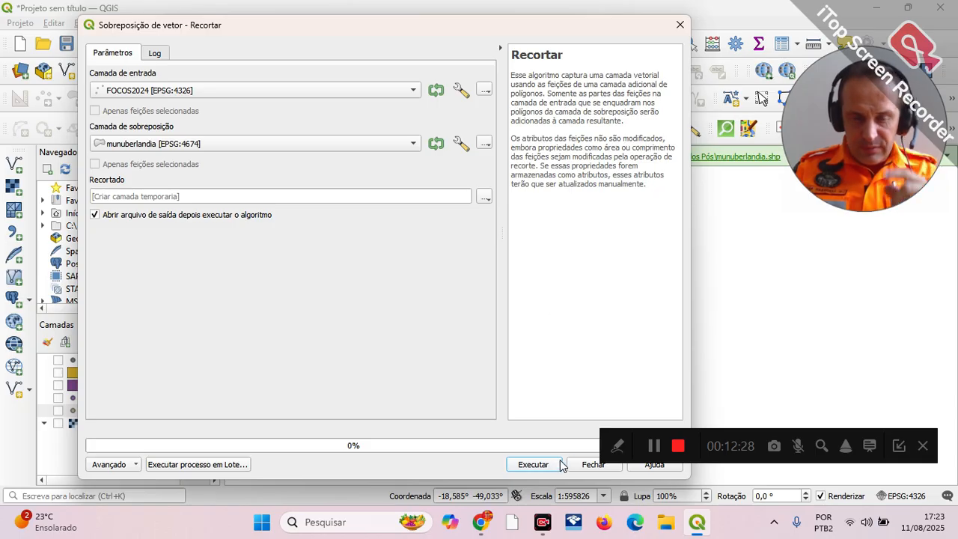
Step: Save the clip output as the shapefile focosemuberlandia in the Focos 2024 - MG folder and run the clip
click(484, 197)
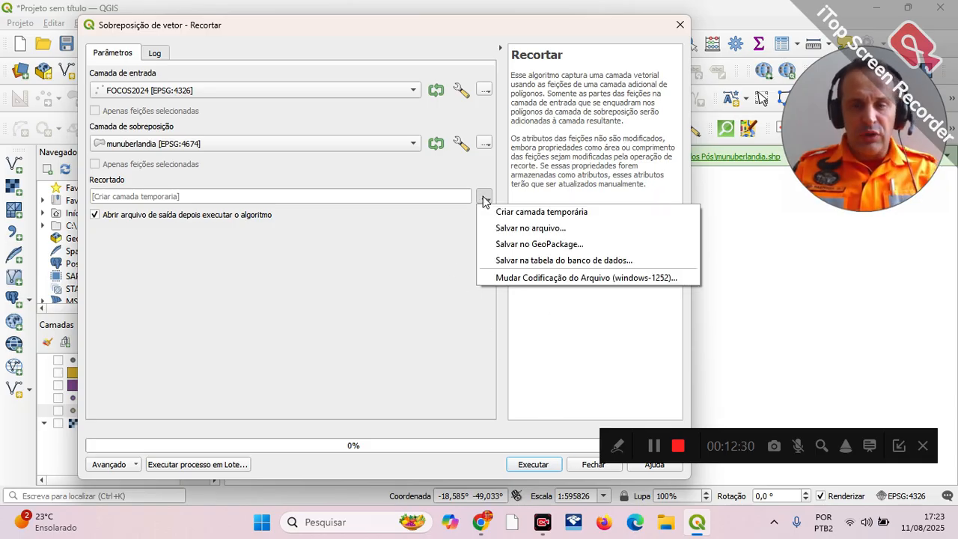
click(537, 234)
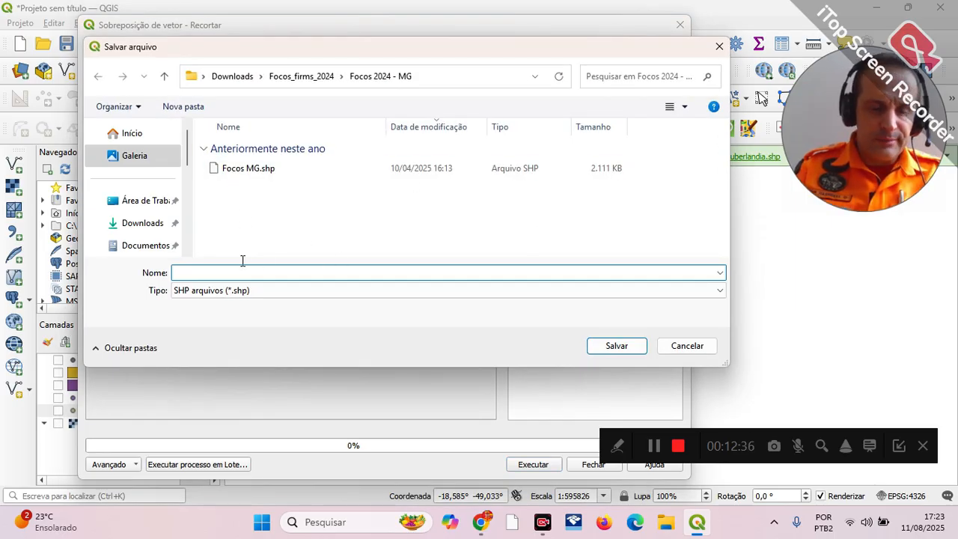
text(focosem)
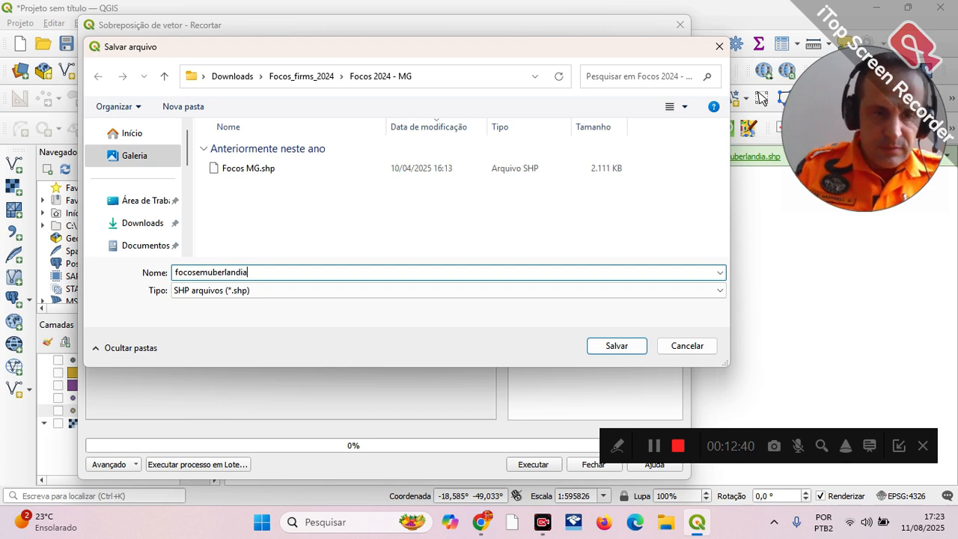
text(uberlandia)
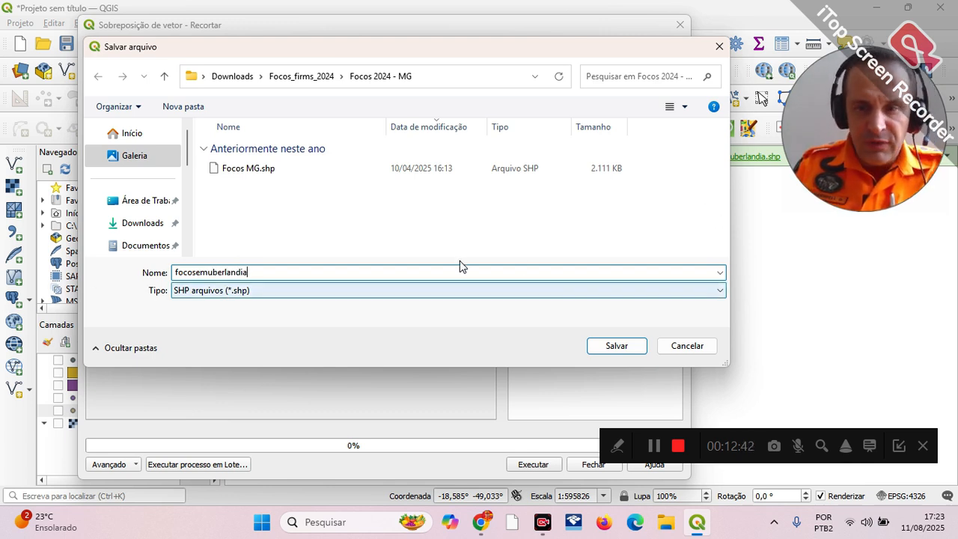
click(618, 345)
click(534, 465)
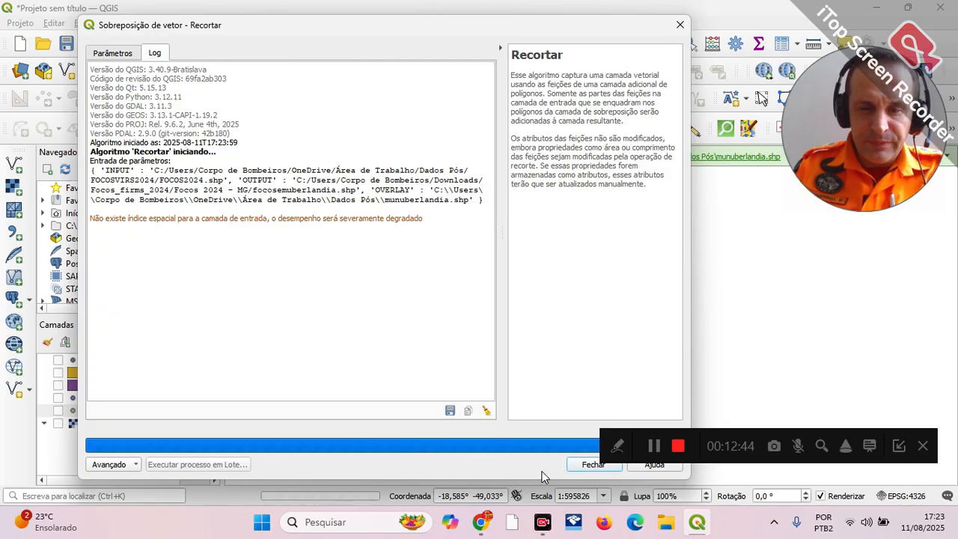
click(590, 464)
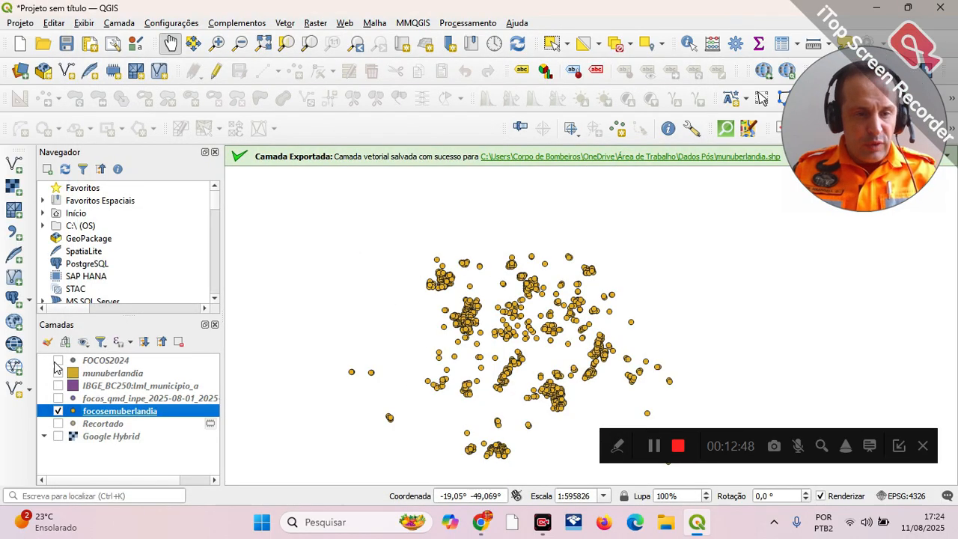
Step: Compare the clipped focosemuberlandia points with FOCOS2024 and munuberlandia by toggling those two layers' visibility
click(58, 361)
click(58, 361)
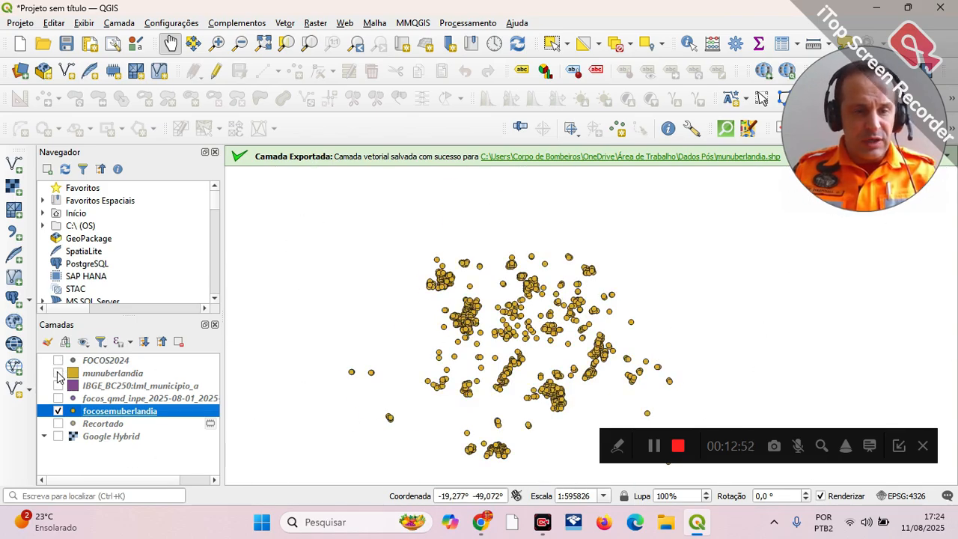
click(58, 373)
click(58, 374)
click(58, 374)
click(59, 374)
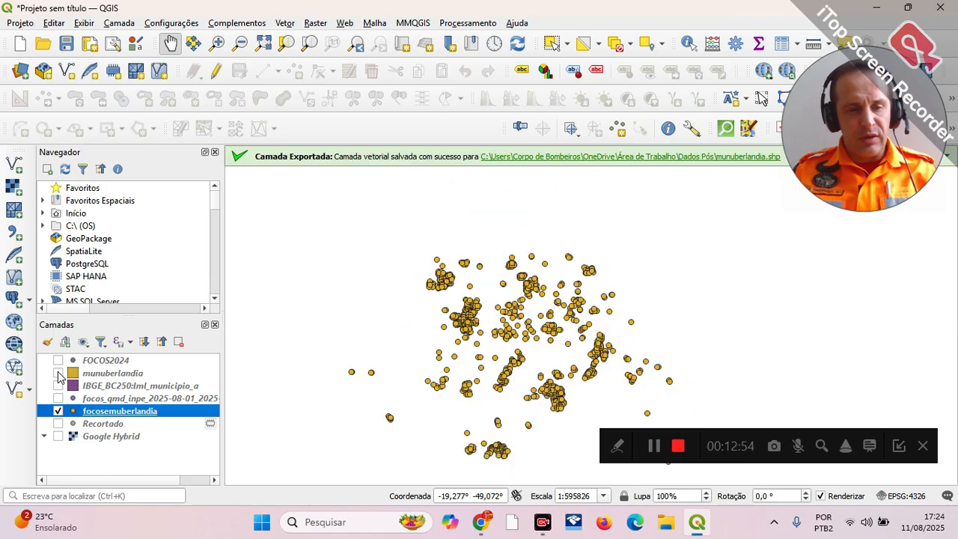
Step: Show the munuberlandia layer and style its fill green with 60% opacity
click(59, 374)
right_click(119, 379)
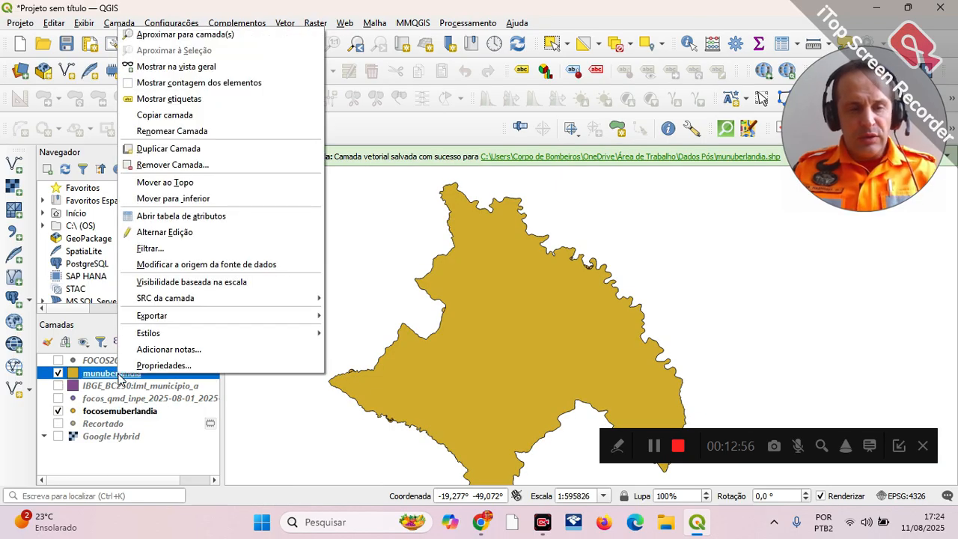
click(253, 367)
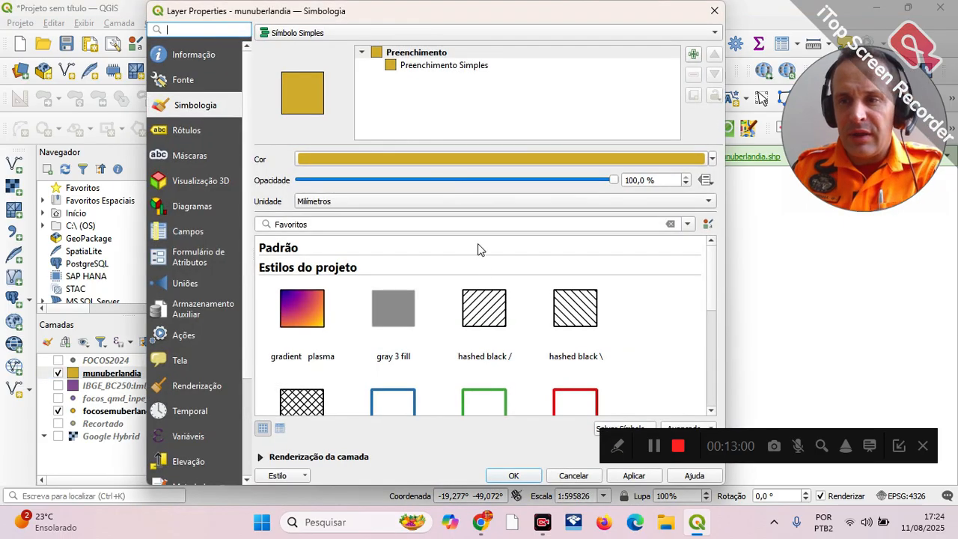
click(713, 159)
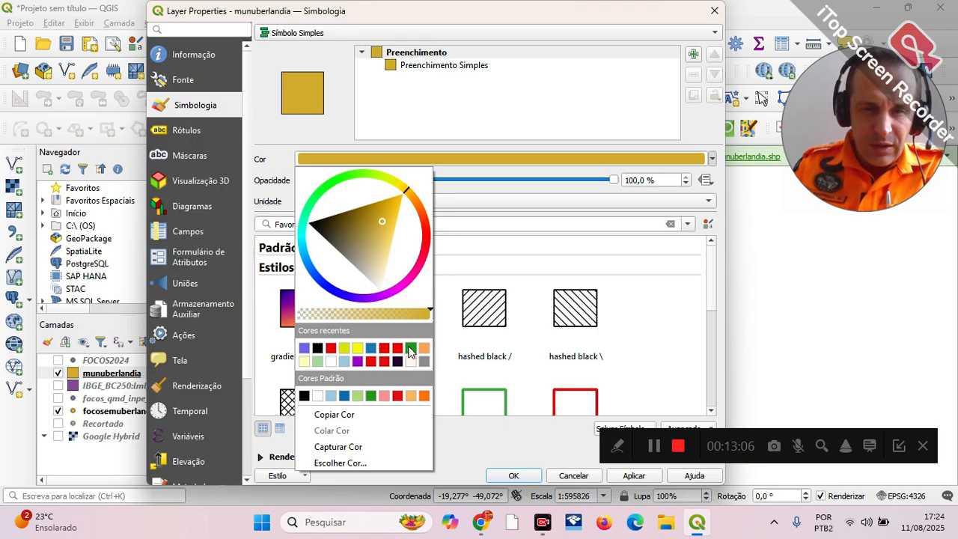
click(410, 350)
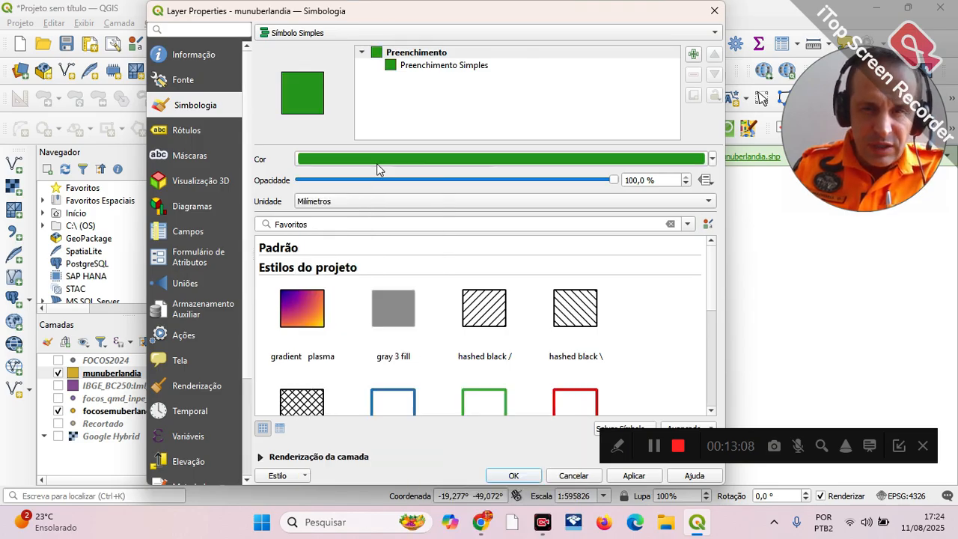
click(500, 179)
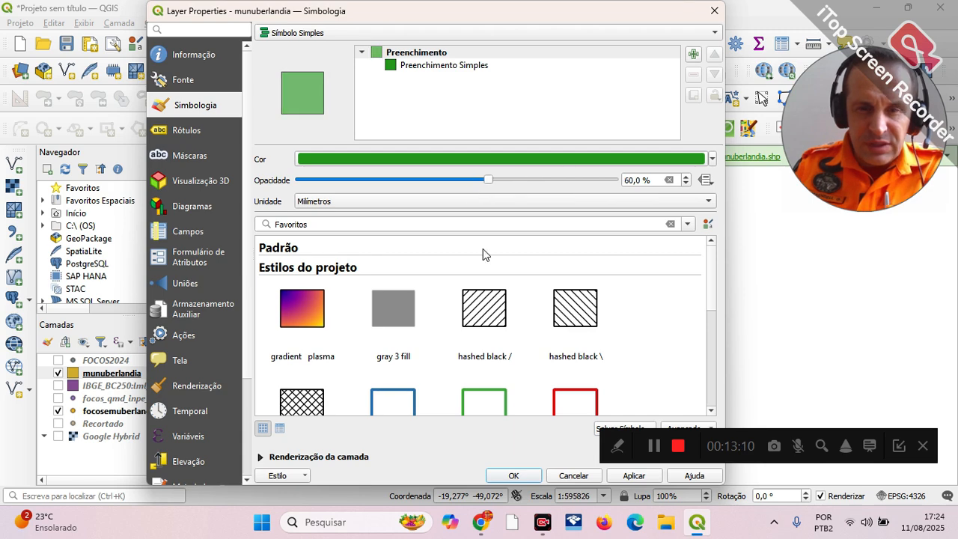
click(514, 476)
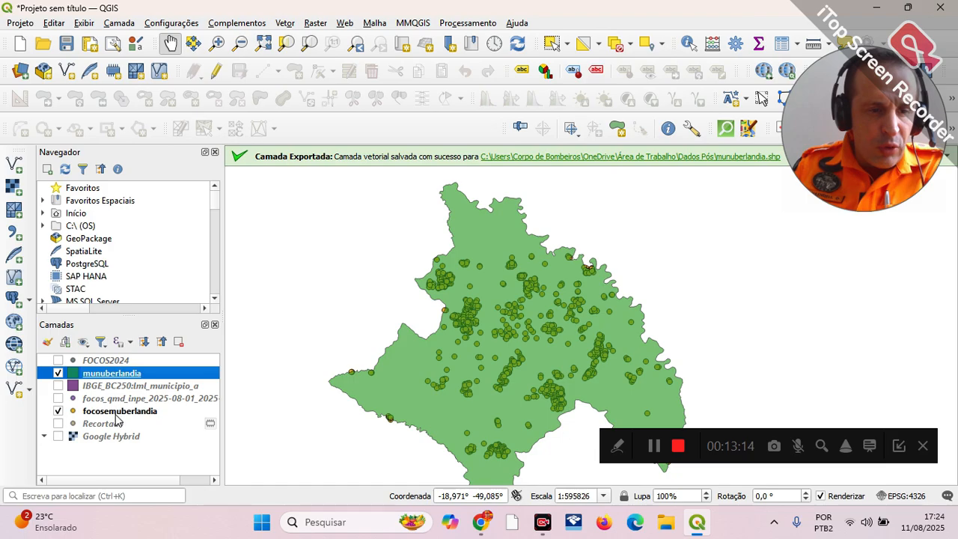
Step: Set the marker colour of the focosemuberlandia layer to bright red and apply it
right_click(116, 420)
click(192, 406)
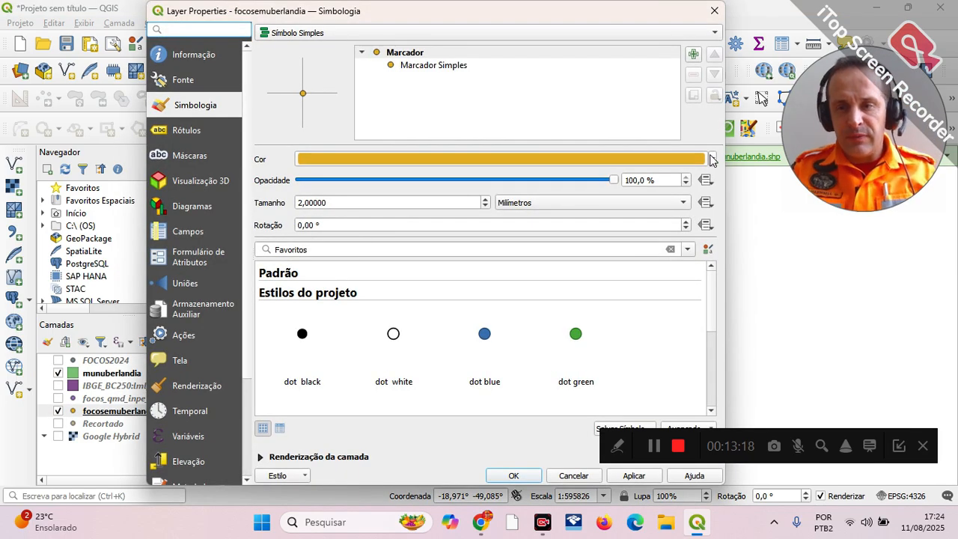
click(712, 159)
click(429, 240)
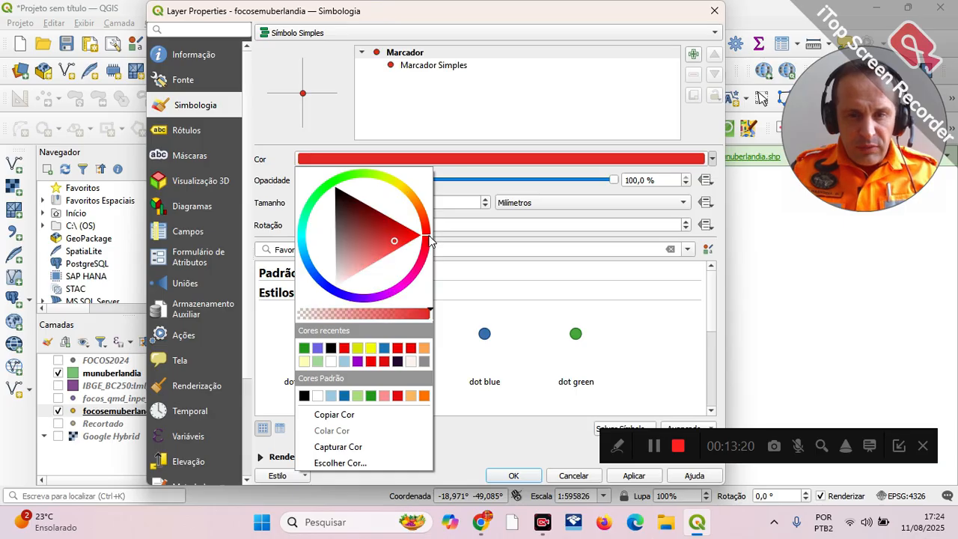
click(428, 249)
click(430, 236)
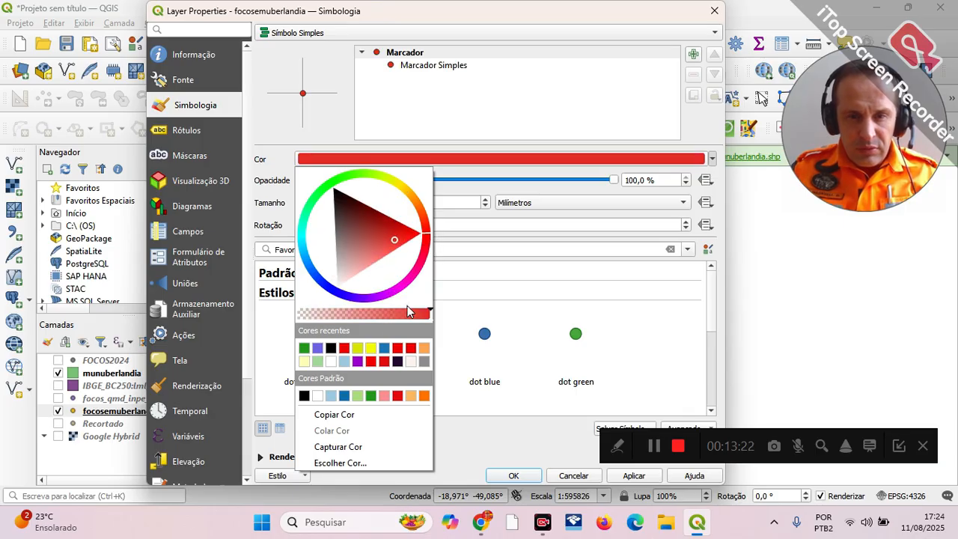
click(344, 349)
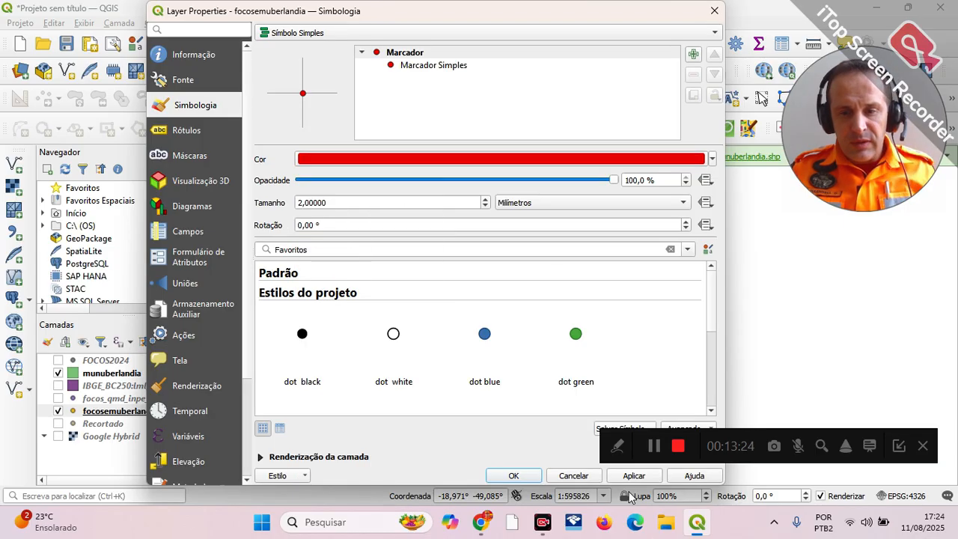
click(634, 476)
click(514, 476)
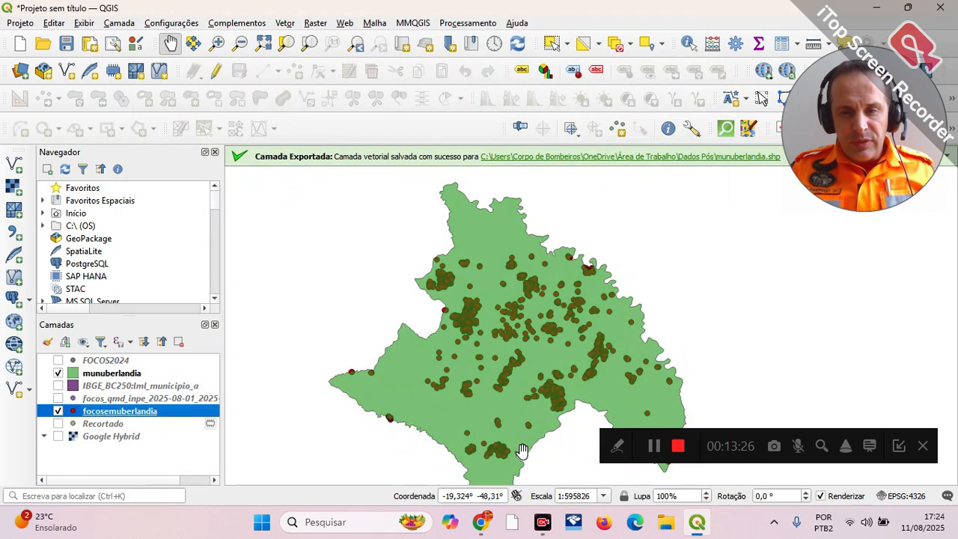
Step: Toggle munuberlandia to check the points, then move it below focosemuberlandia in the layer order
click(59, 374)
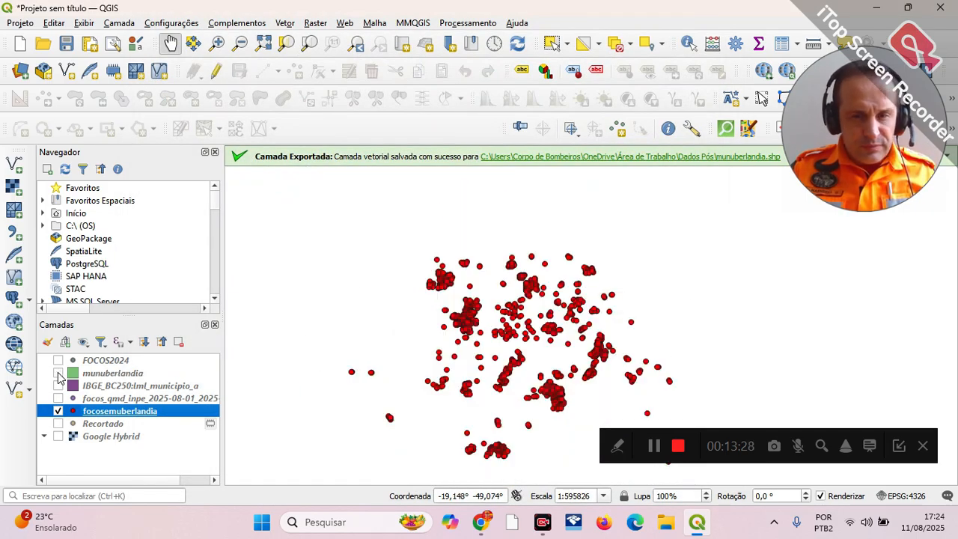
click(58, 374)
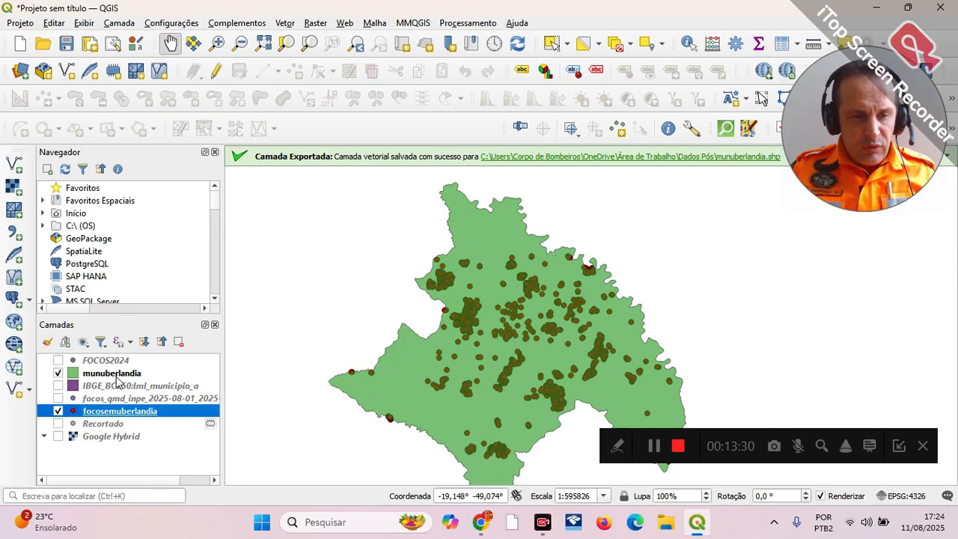
drag(124, 378, 145, 424)
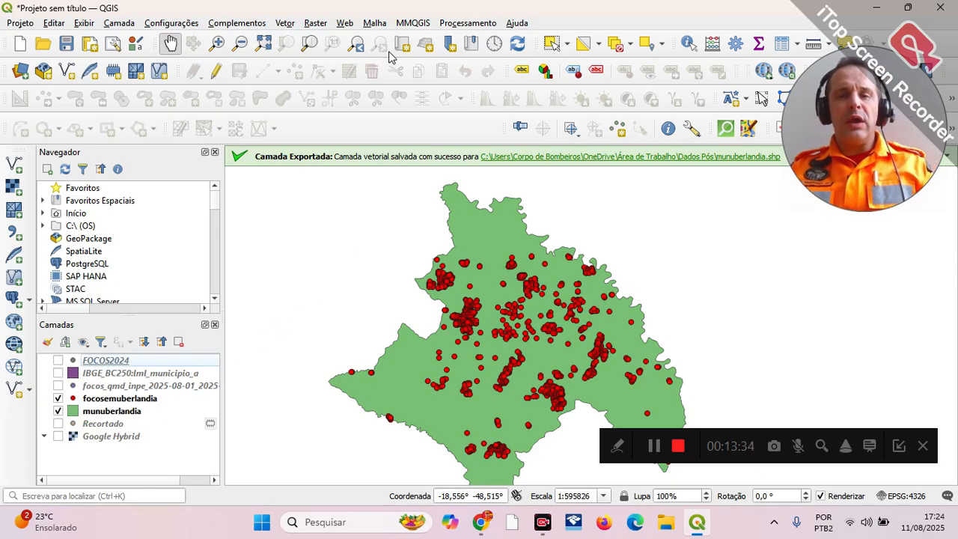
Step: Add the OSM Standard basemap from QuickMapServices beneath the municipality and hotspot layers
click(342, 23)
mouse_move(370, 55)
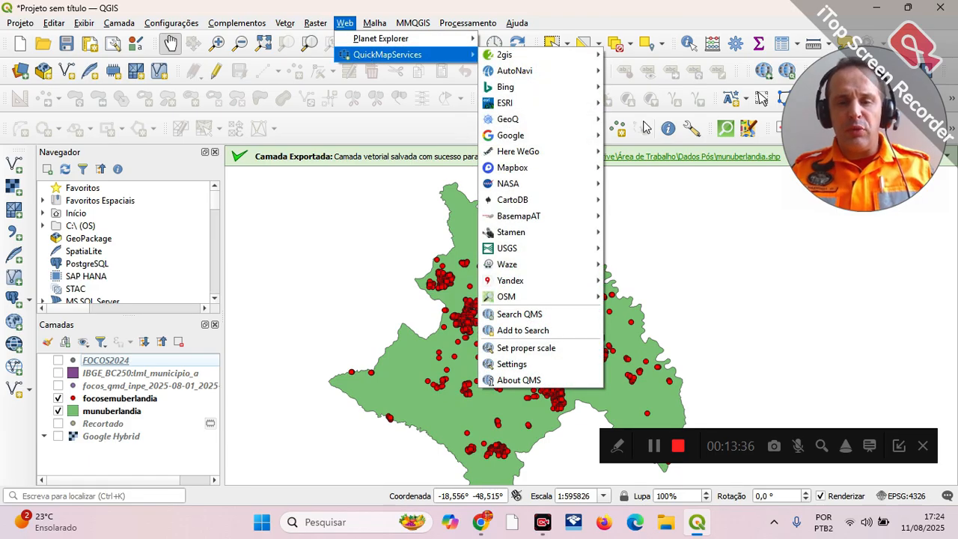
mouse_move(579, 302)
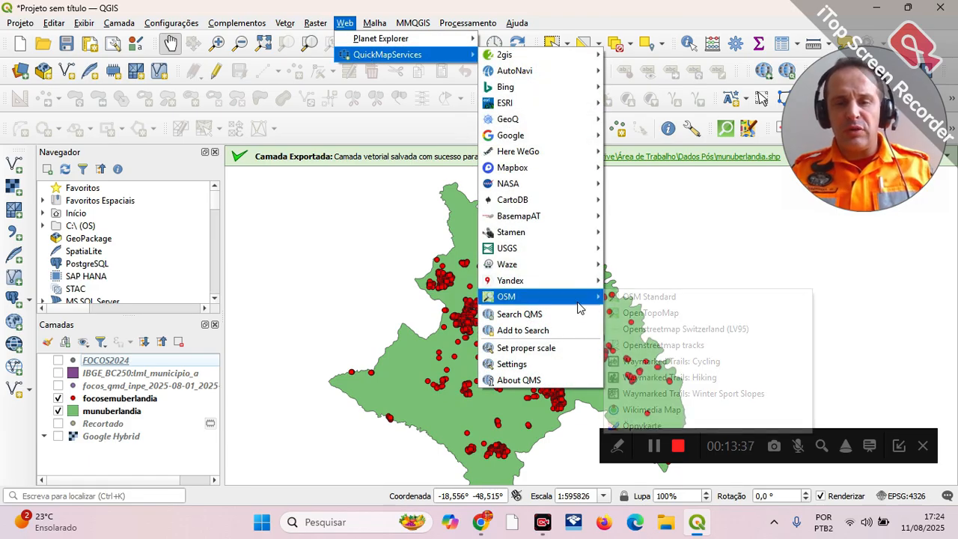
click(677, 297)
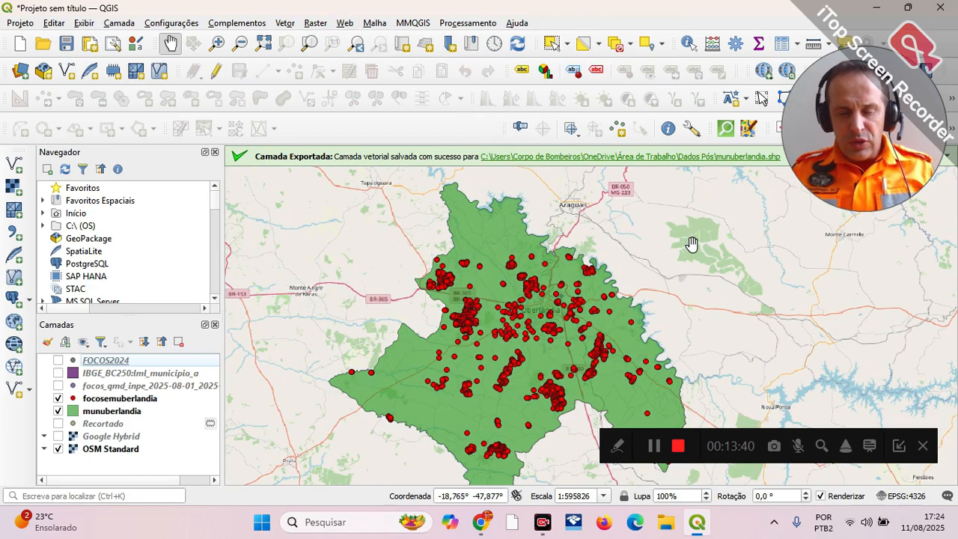
drag(702, 269, 696, 262)
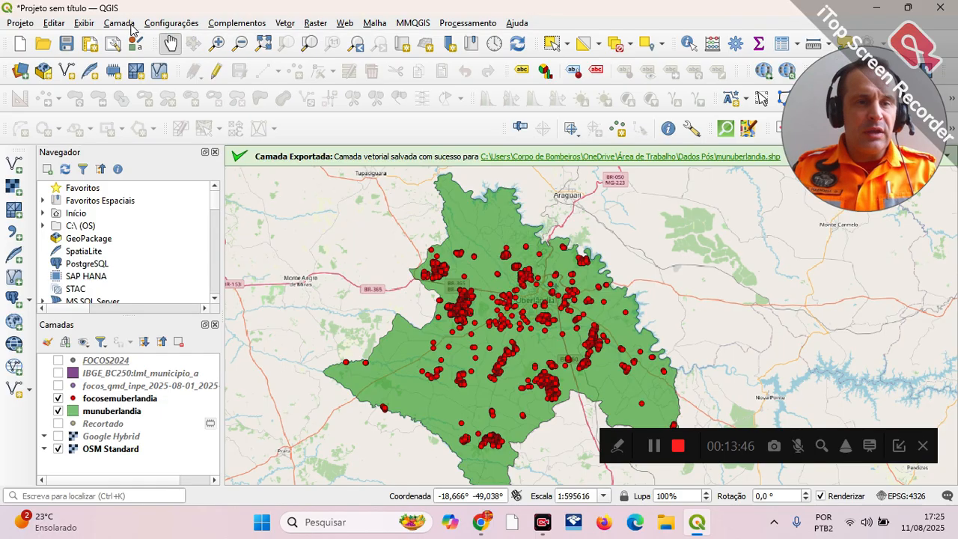
Step: Create a new print layout for the hotspot map, accepting the default title
click(91, 45)
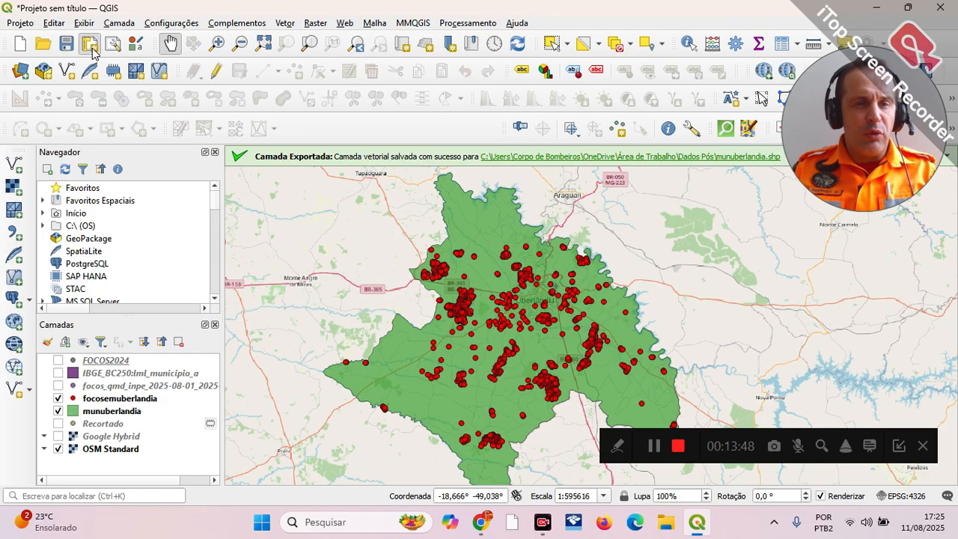
click(436, 288)
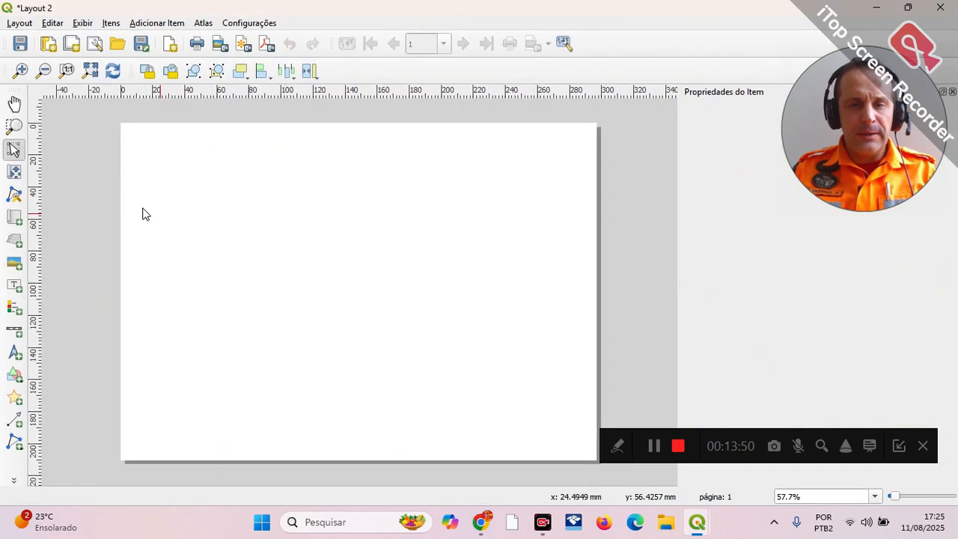
Step: Add a map item about 180 by 130 mm to the lower-left part of the layout page
click(15, 217)
drag(160, 225, 447, 436)
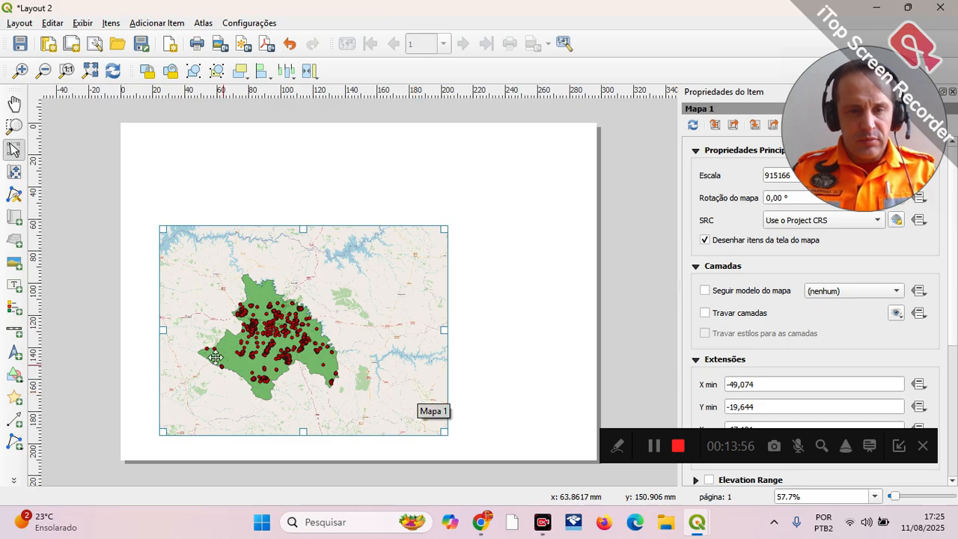
drag(936, 98, 868, 411)
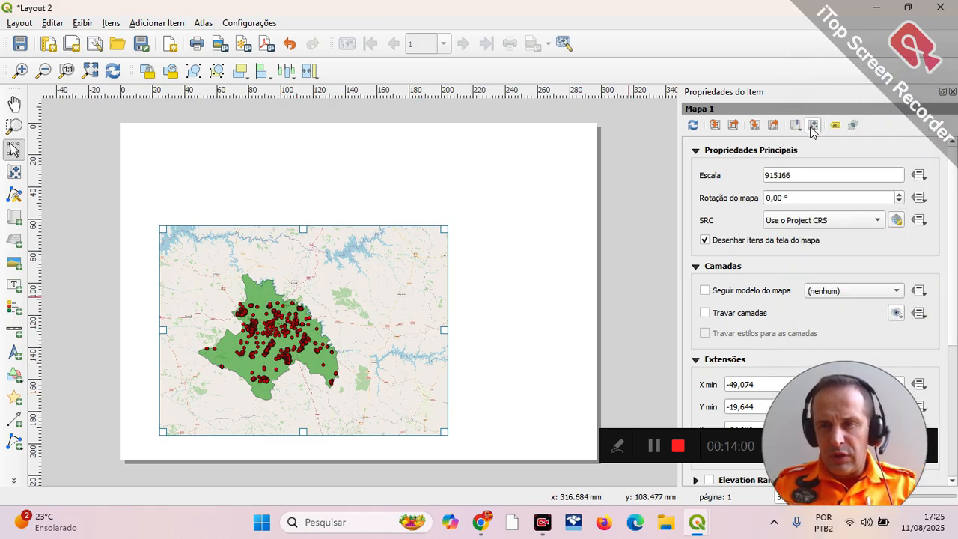
Step: Set the map scale to 700000 and shift the map content so the whole municipality sits near the centre of the frame
click(813, 127)
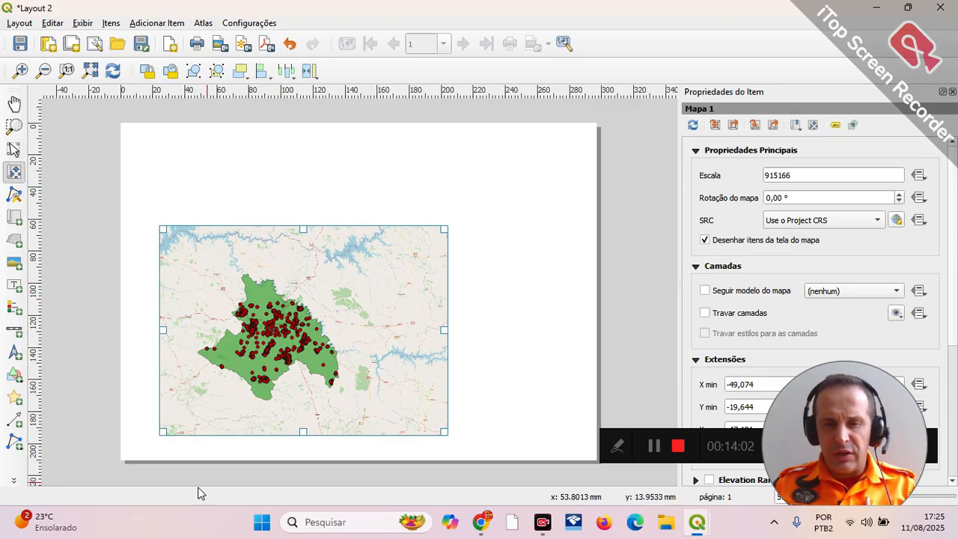
scroll(255, 338, up, 1)
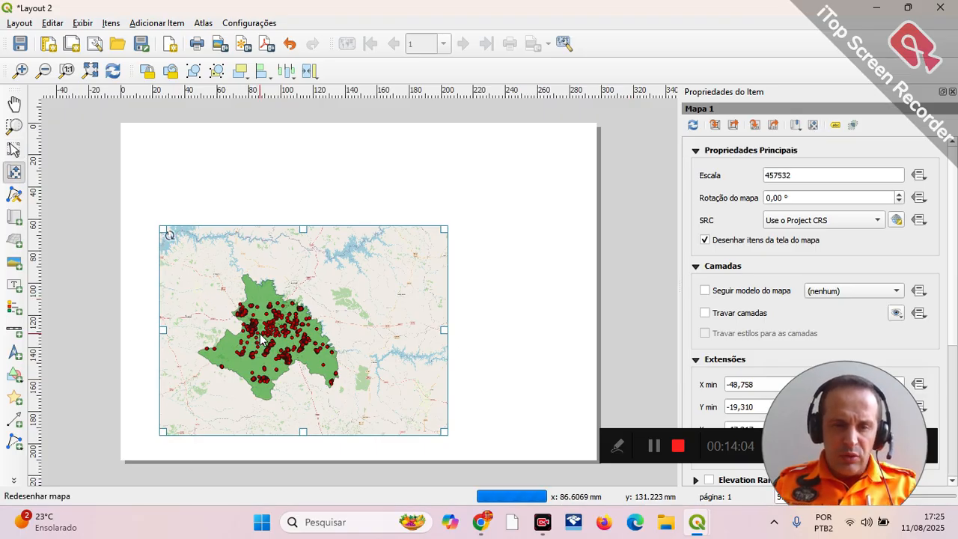
drag(294, 337, 347, 322)
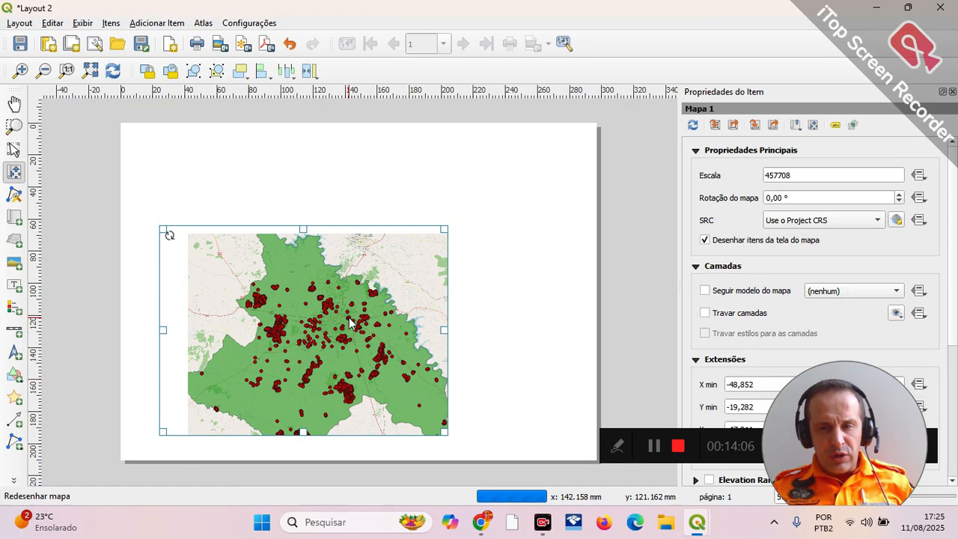
scroll(354, 304, down, 1)
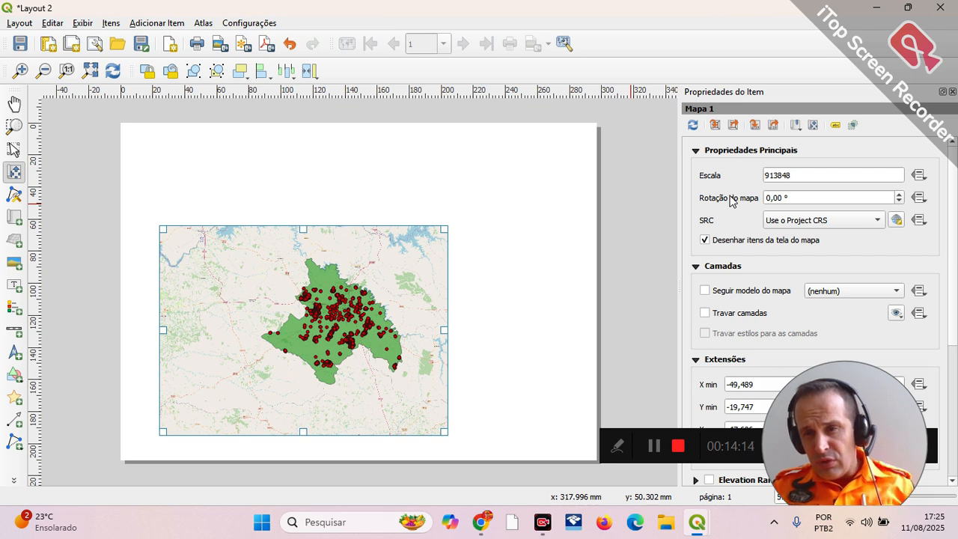
scroll(372, 307, down, 1)
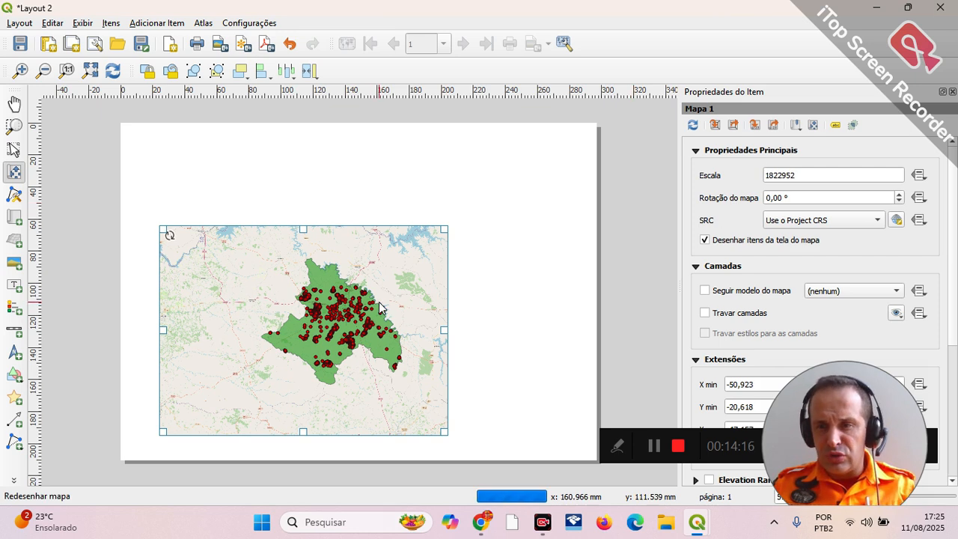
scroll(383, 306, up, 2)
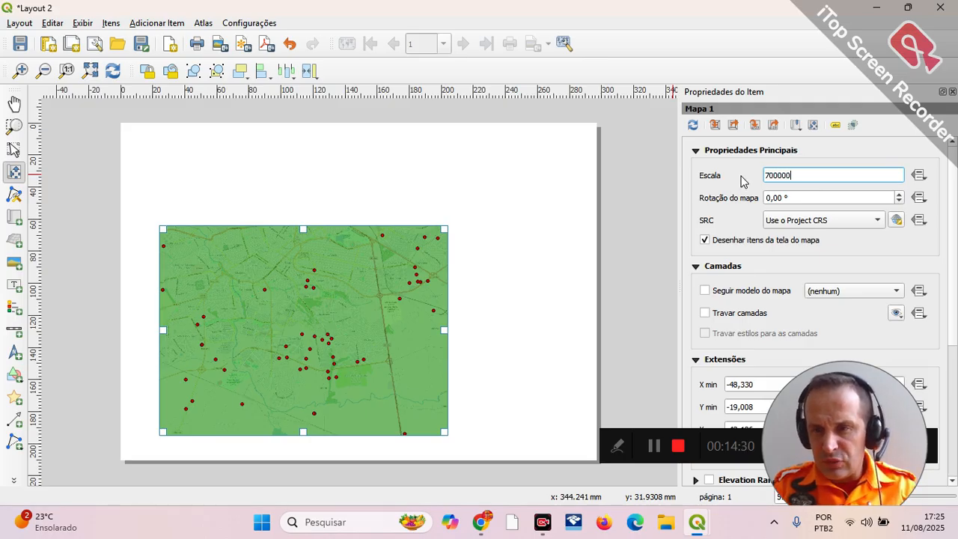
key(Return)
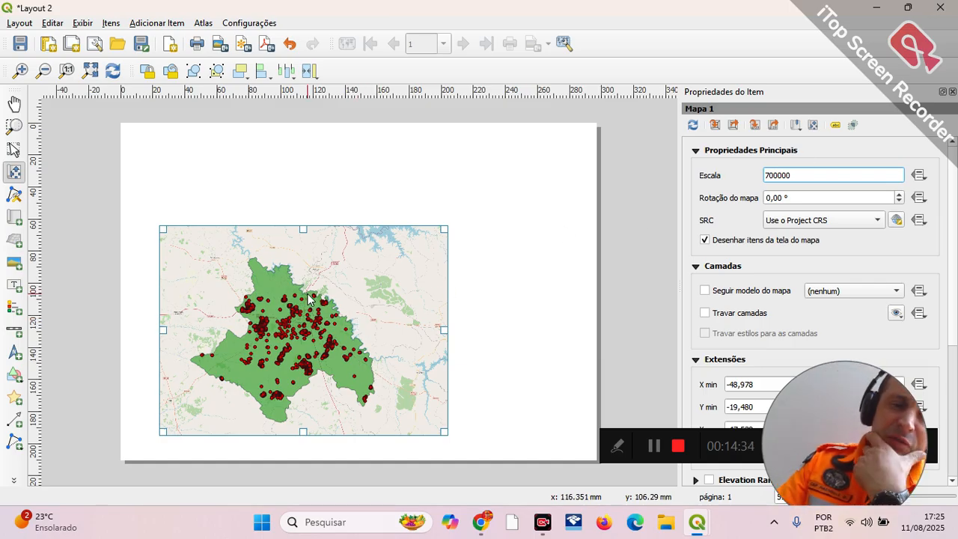
drag(311, 298, 329, 290)
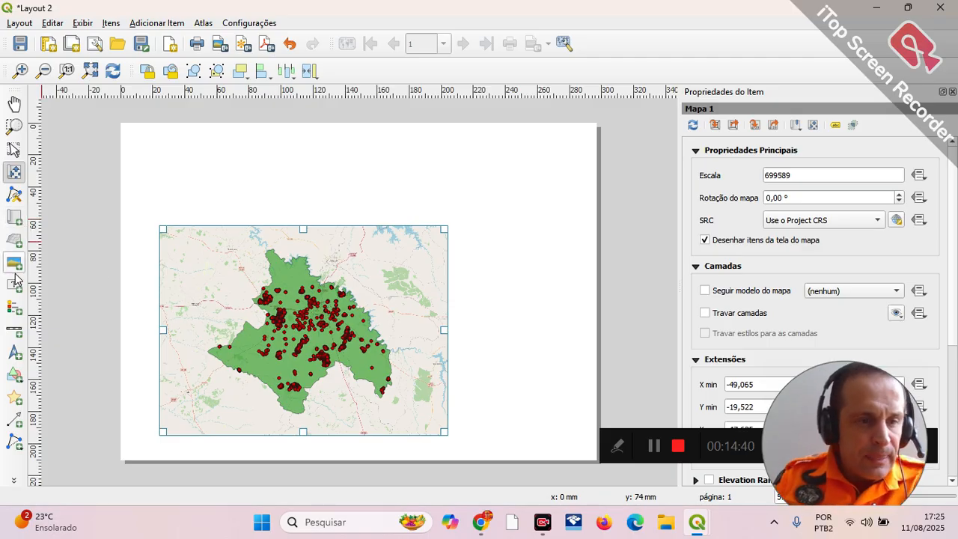
Step: Add a legend to the right of the map and turn off its automatic updating
click(13, 313)
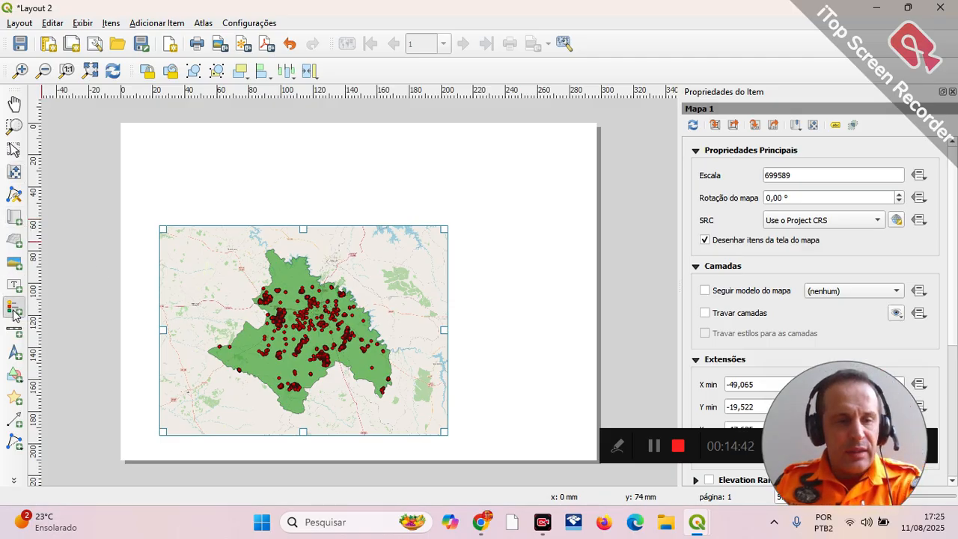
drag(472, 278, 554, 329)
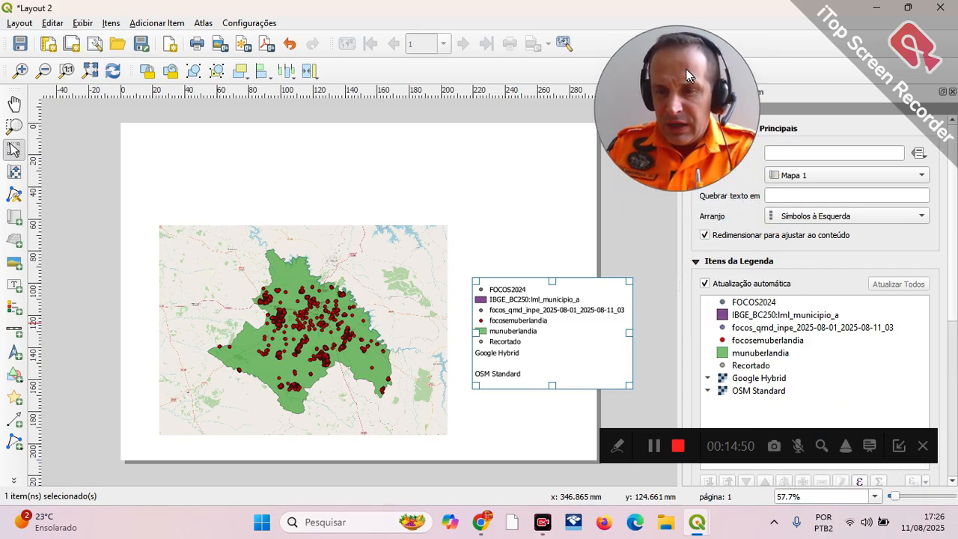
click(756, 328)
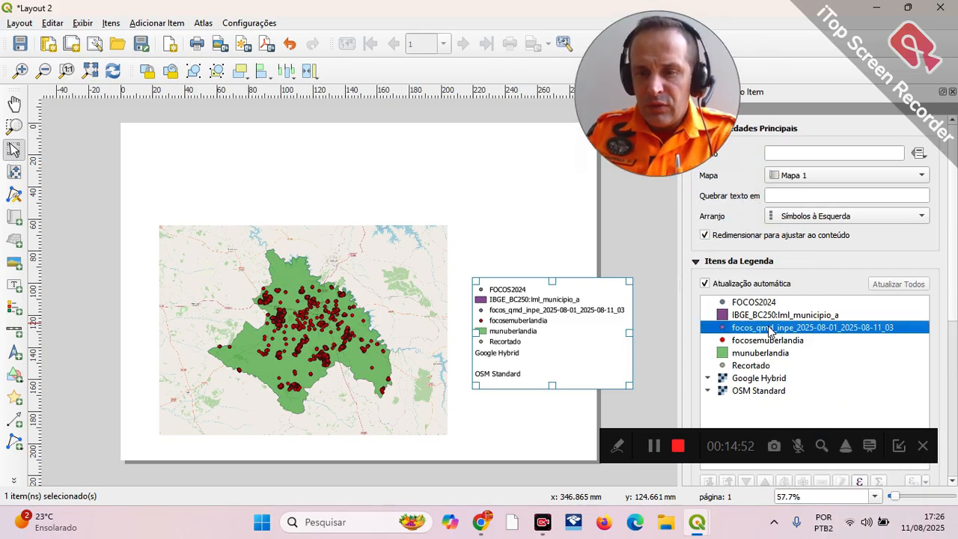
click(704, 284)
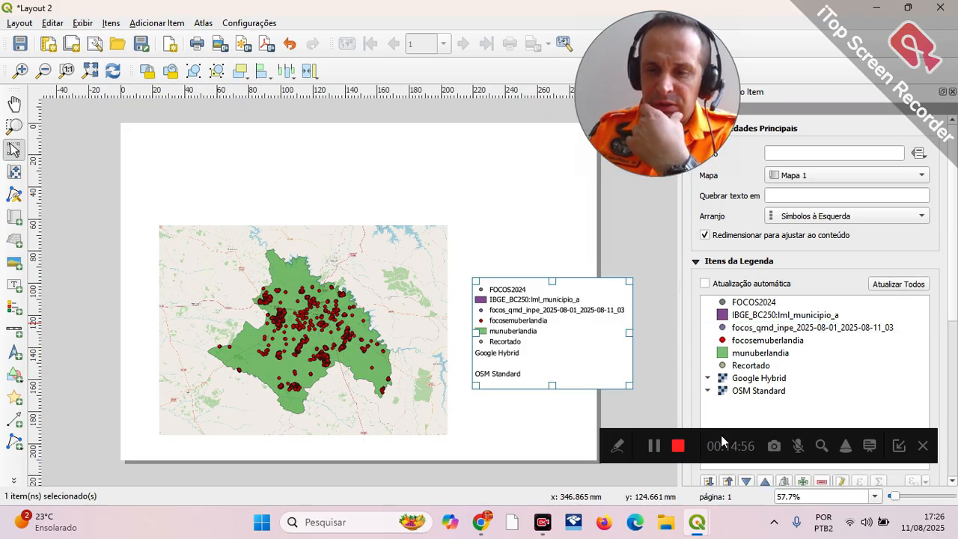
drag(720, 435, 659, 505)
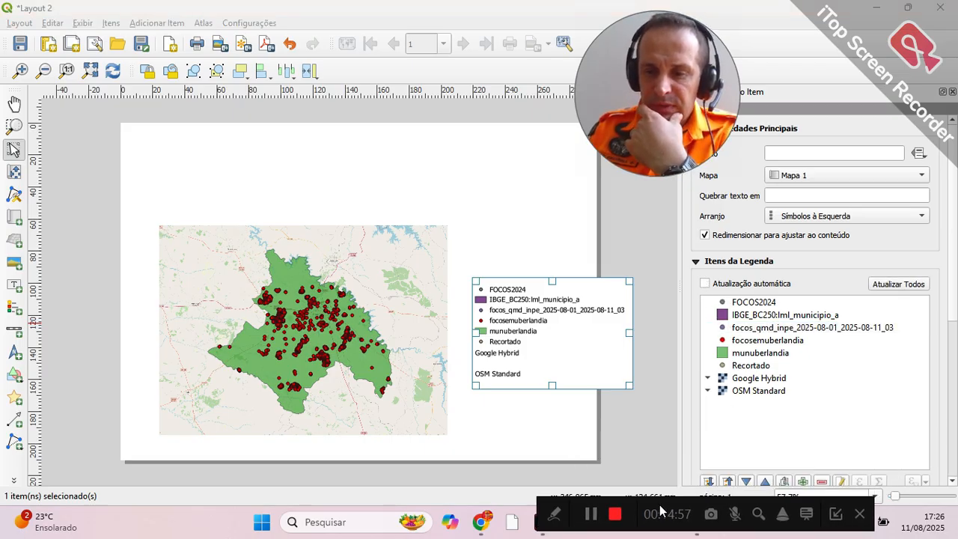
Step: Remove the IBGE_BC250:lml_municipio_a, focos_qmd_inpe_2025-08-01_2025-08-11_03 and FOCOS2024 entries from the legend
click(748, 315)
click(822, 482)
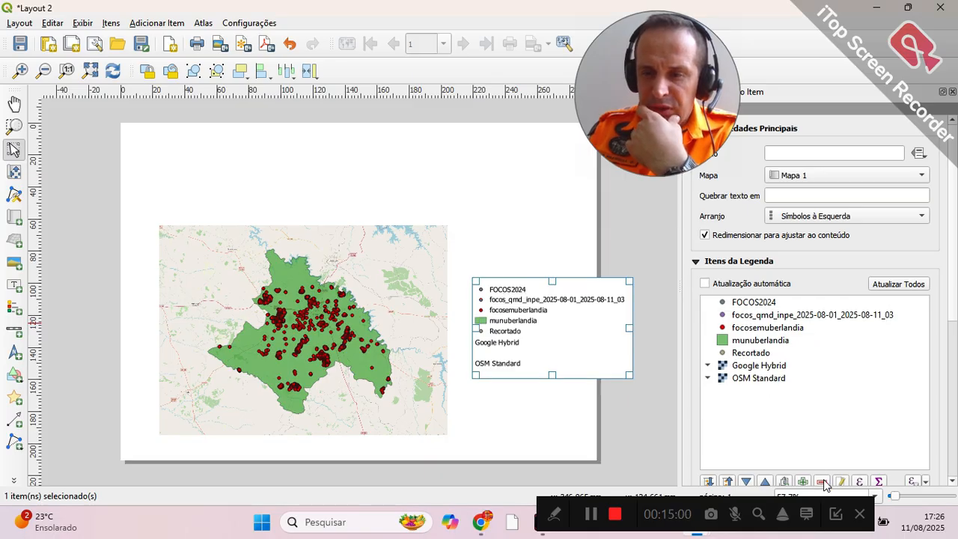
click(782, 316)
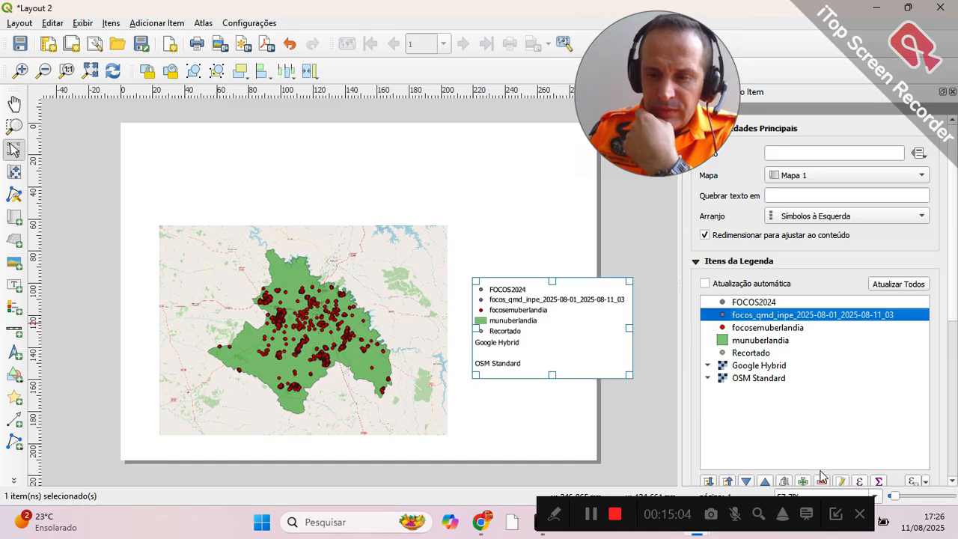
click(822, 482)
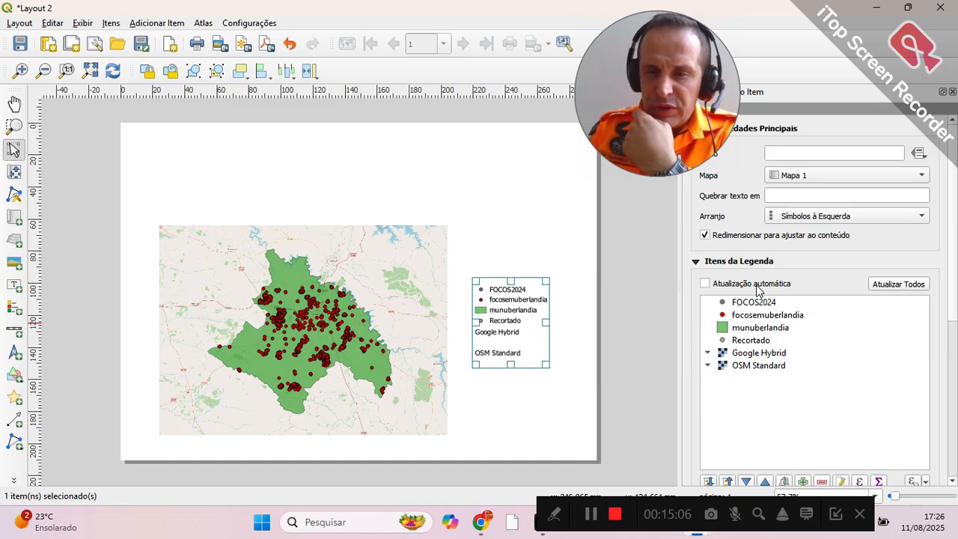
click(762, 302)
click(822, 482)
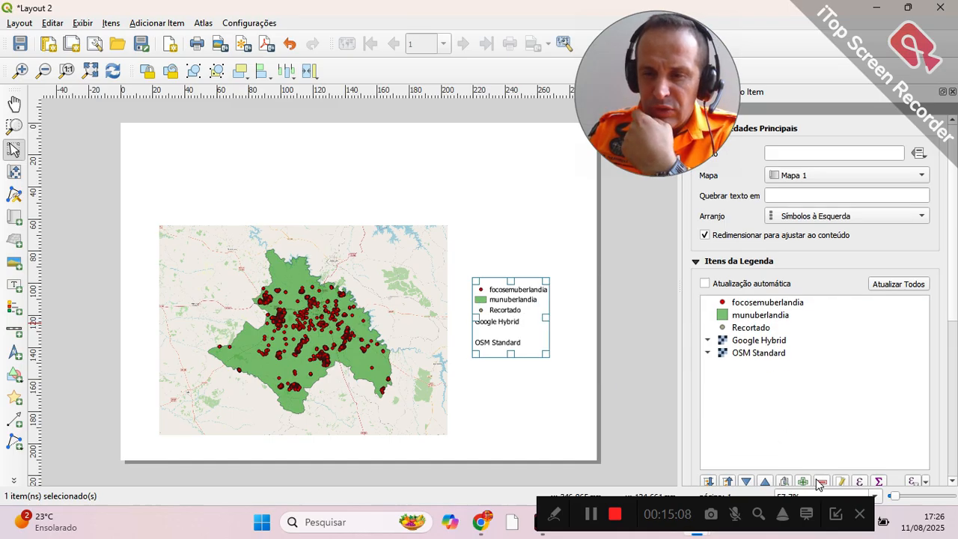
Step: Remove the Recortado, Google Hybrid and OSM Standard entries from the legend
click(753, 331)
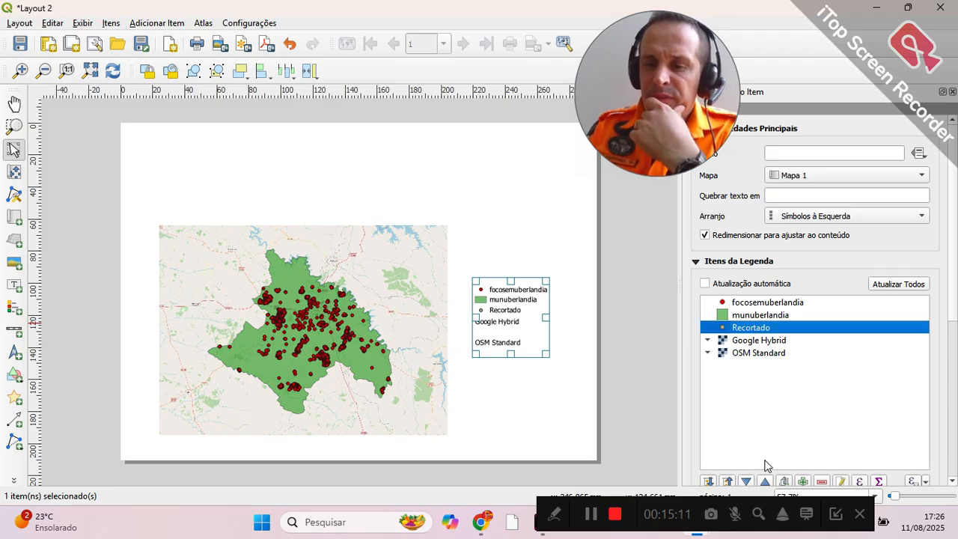
click(822, 482)
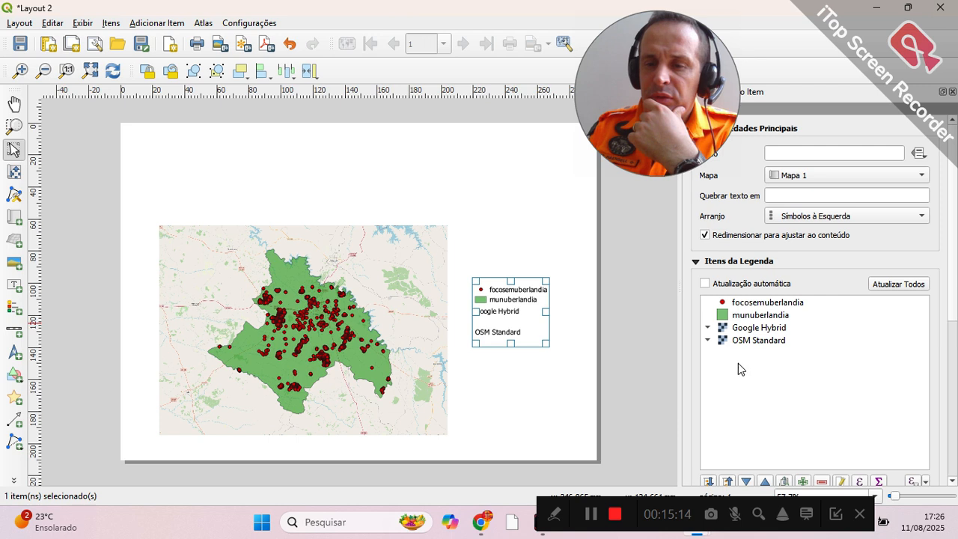
click(771, 331)
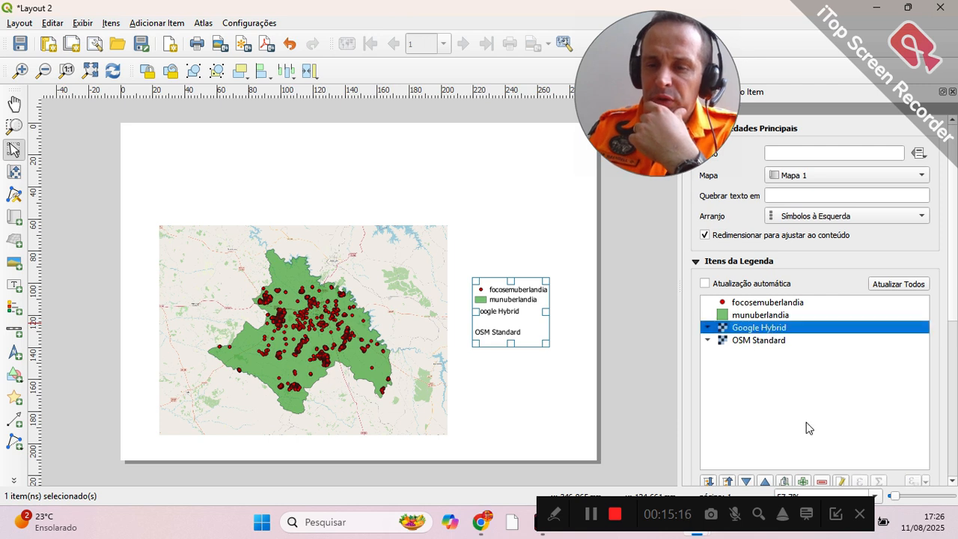
click(822, 482)
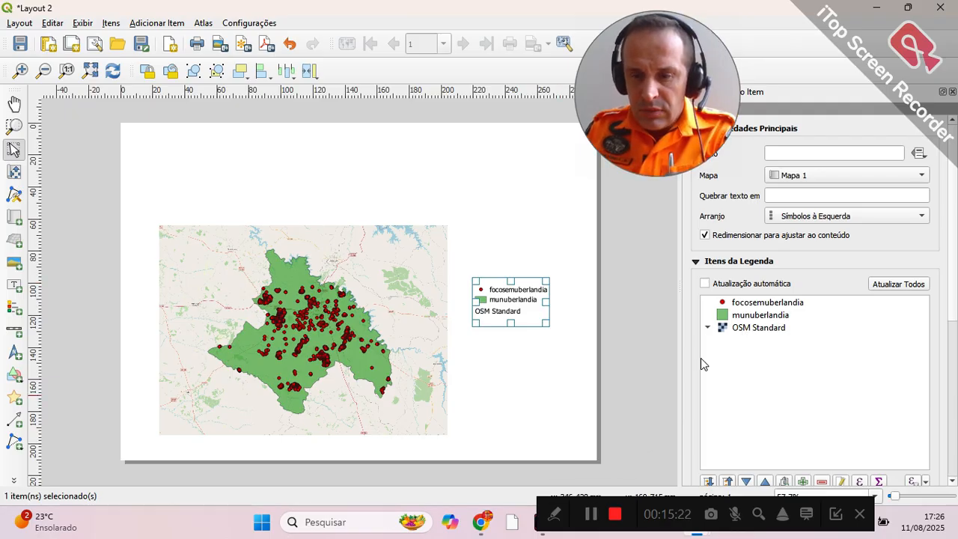
click(774, 330)
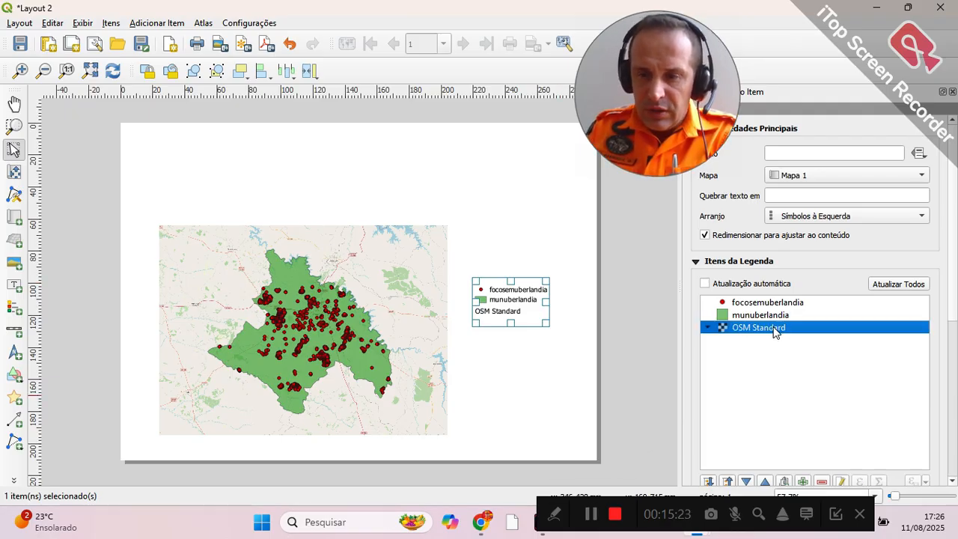
click(822, 481)
Step: Title the legend "LEGENDA:" and relabel its focosemuberlandia entry as "FOCOS DE CALOR"
click(805, 153)
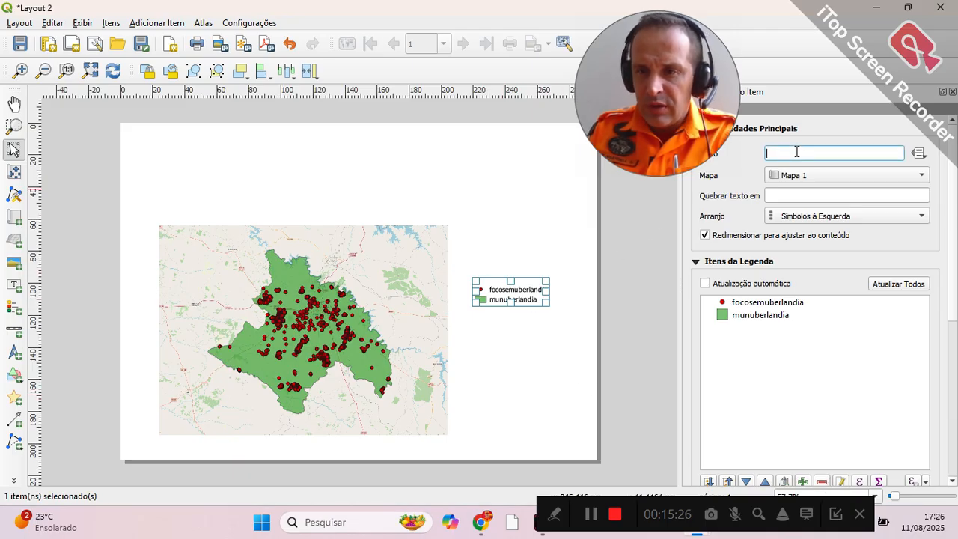
text(LEGENDA:)
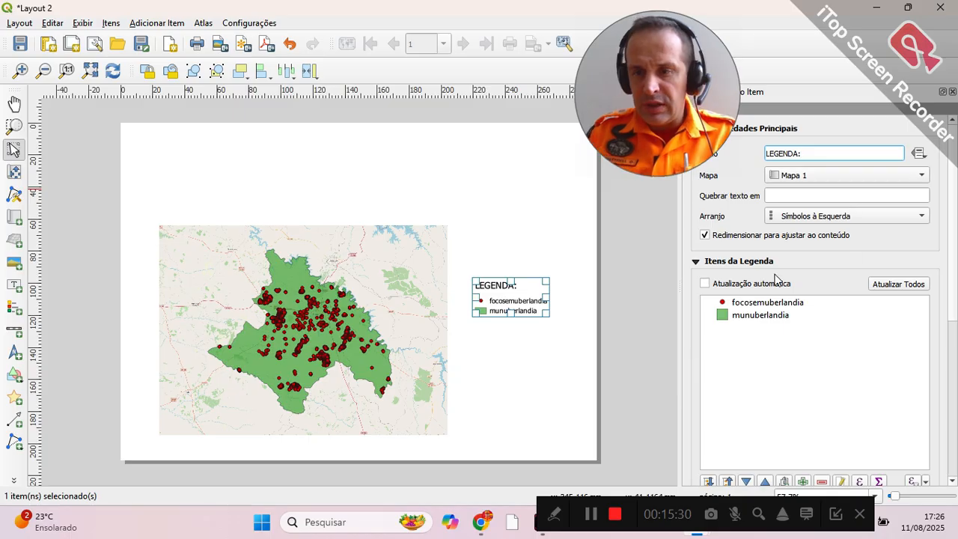
double_click(751, 304)
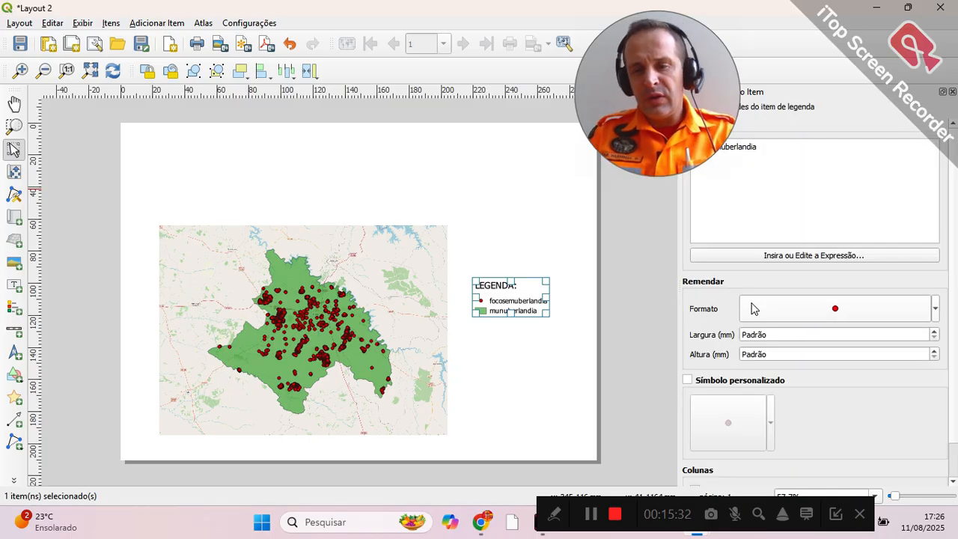
click(734, 202)
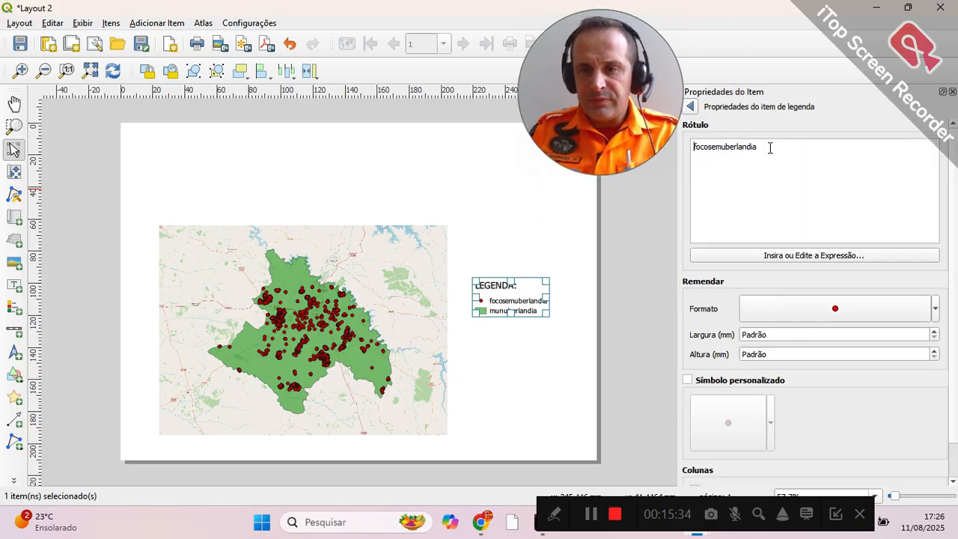
key(ctrl+a)
text(fOCOS DE CALOR)
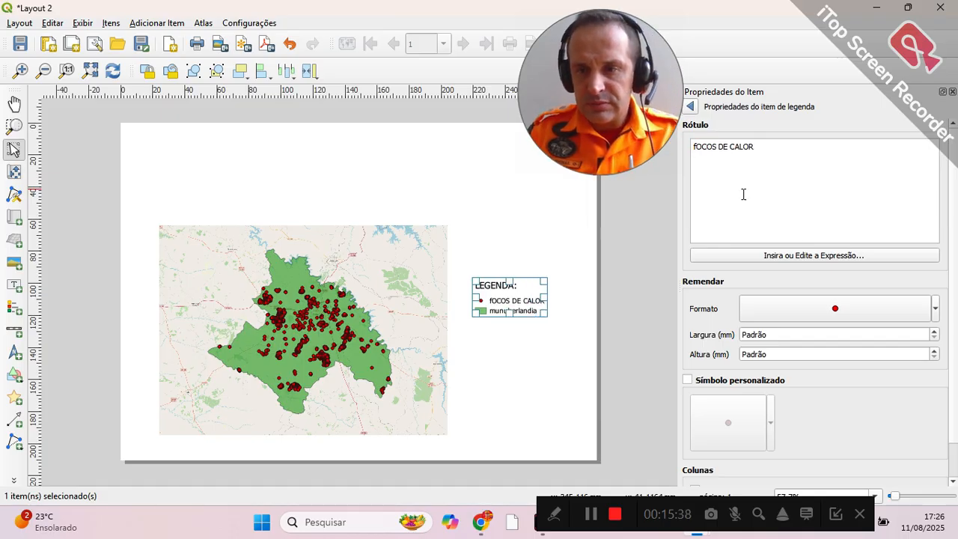
click(694, 140)
key(Delete)
text(F)
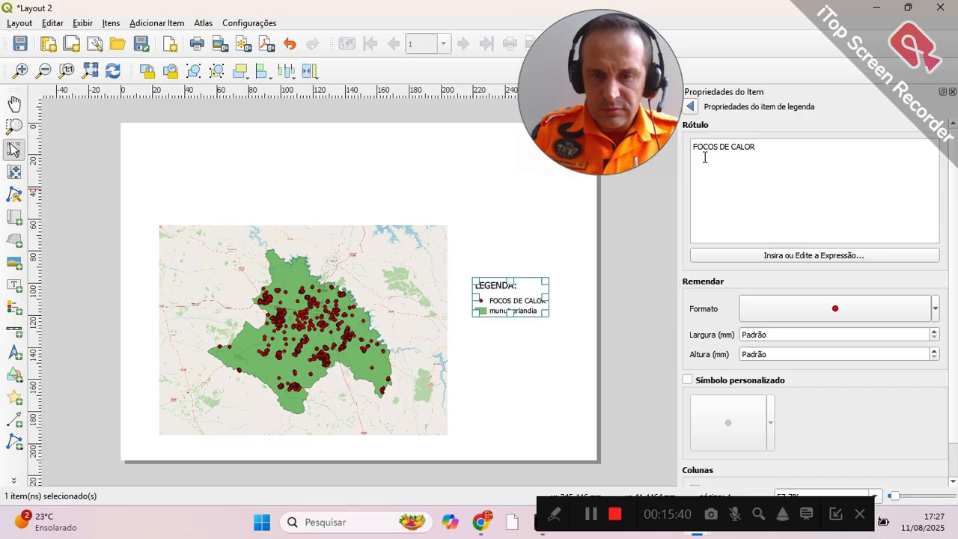
click(690, 107)
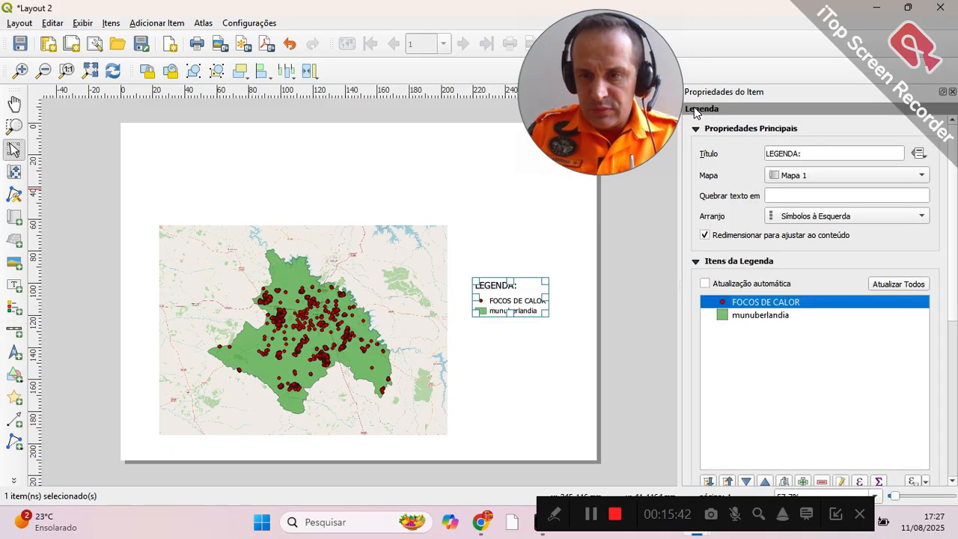
Step: Relabel the munuberlandia legend entry as "LIMITE DO MUNICIPIO"
double_click(758, 315)
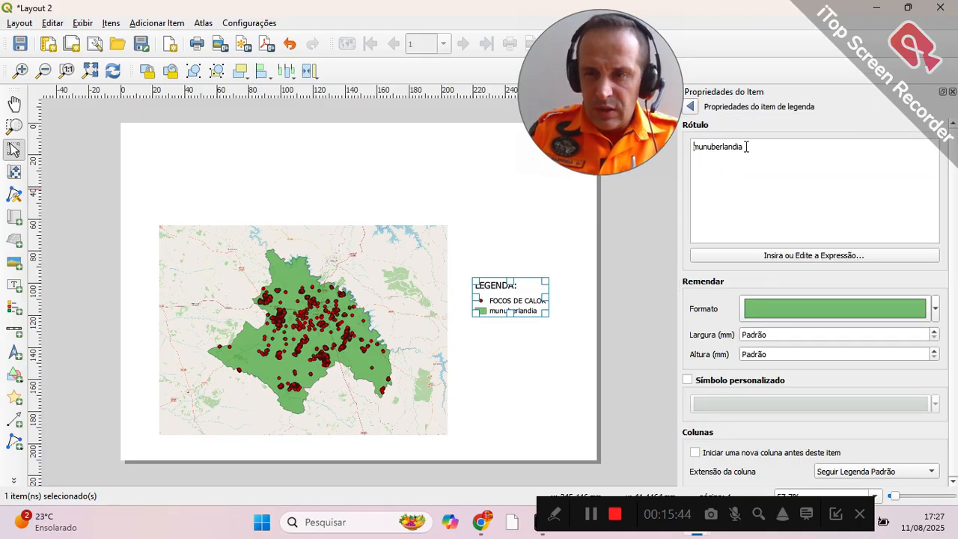
text(MUNIC)
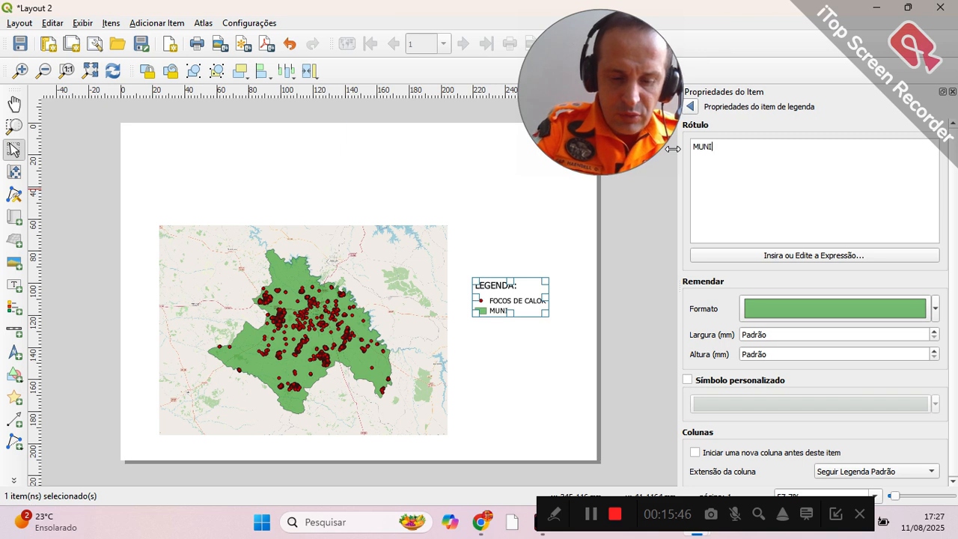
key(BackSpace)
key(BackSpace)
key(BackSpace)
key(BackSpace)
key(BackSpace)
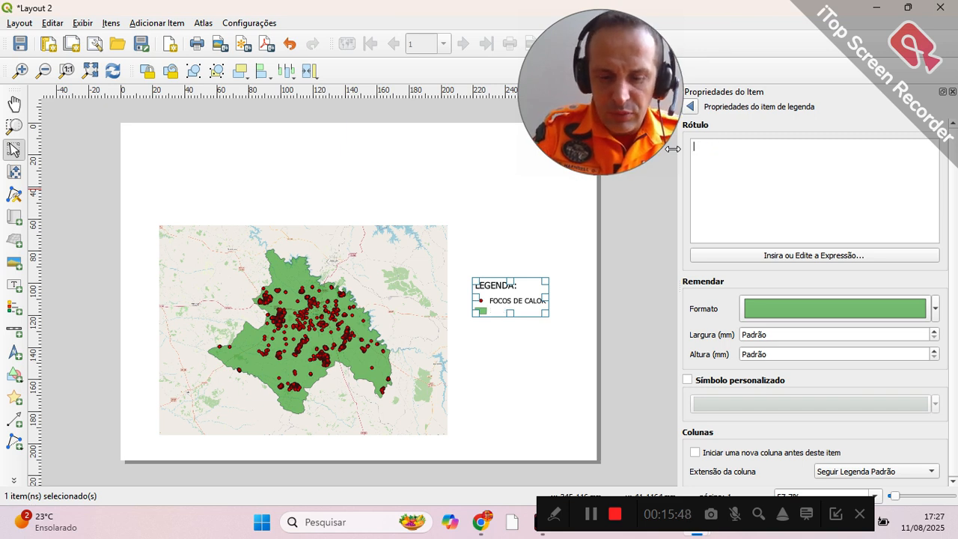
text(LIMITE DO)
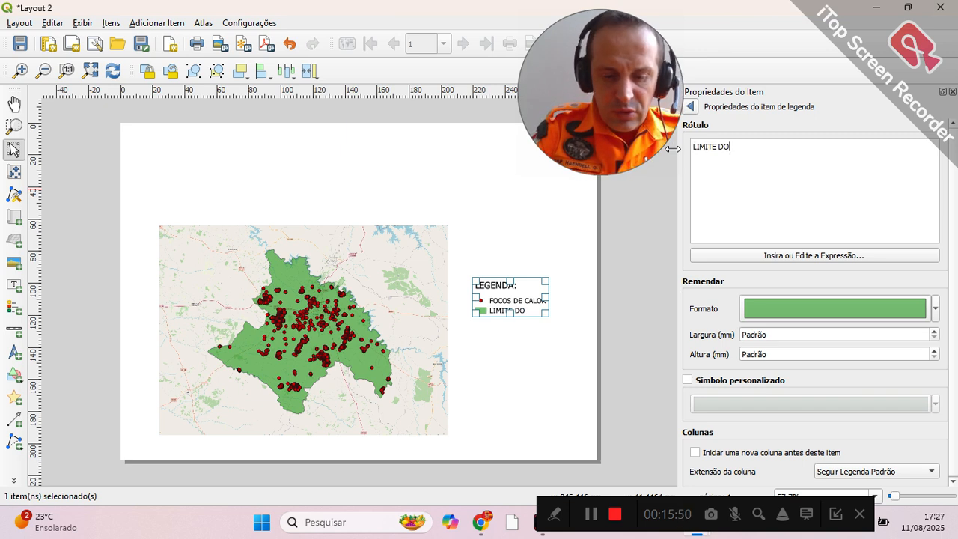
text( MUNICIPIO)
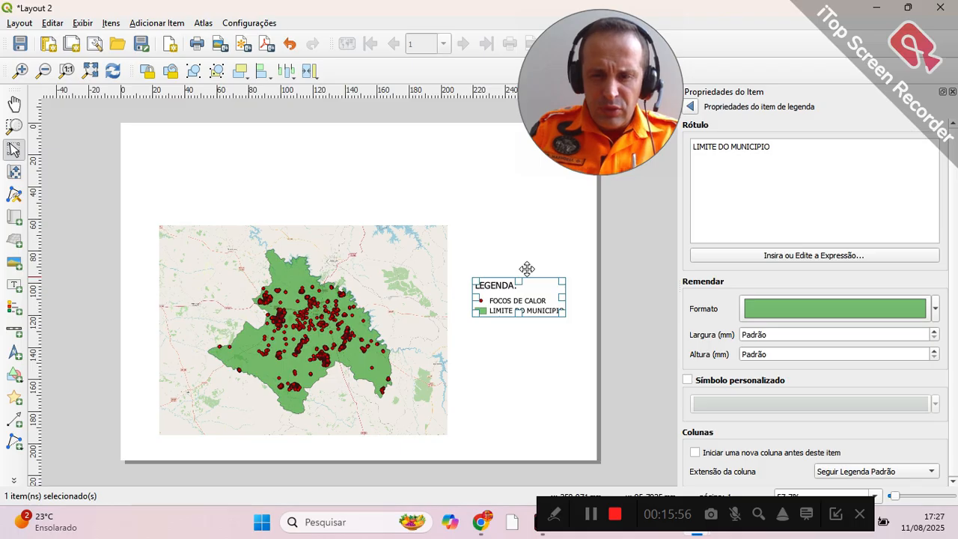
click(692, 109)
Step: Turn on a frame around the legend and move the legend slightly right and down on the page
scroll(790, 314, down, 3)
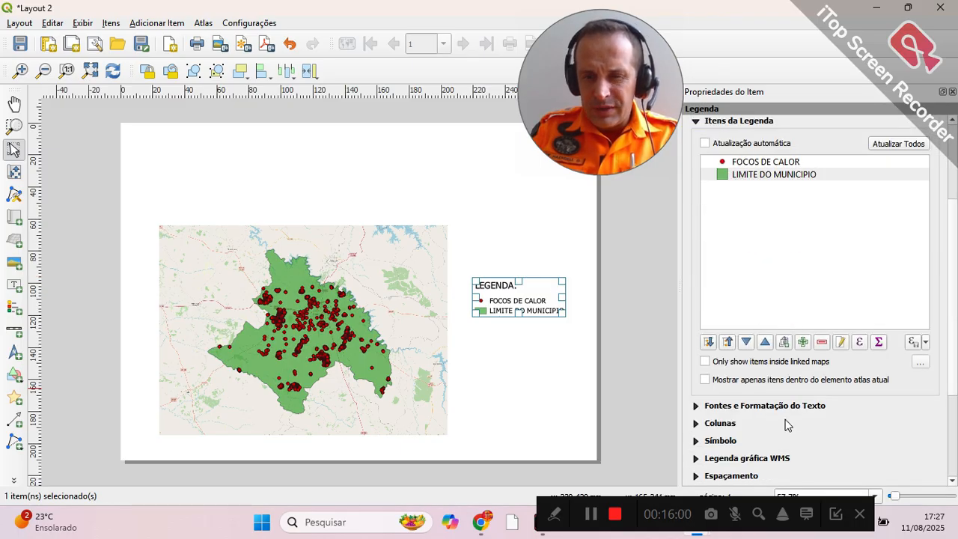
scroll(787, 424, down, 2)
click(709, 457)
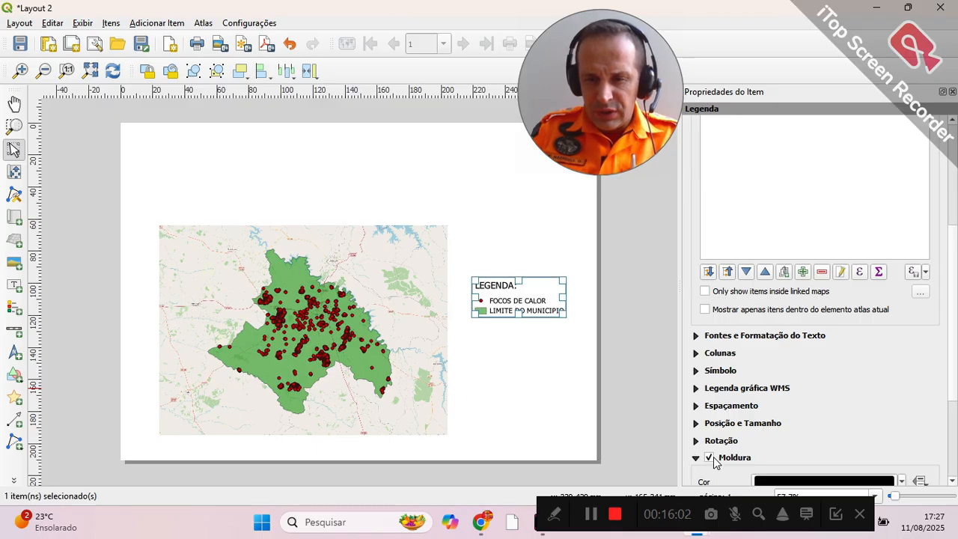
click(522, 223)
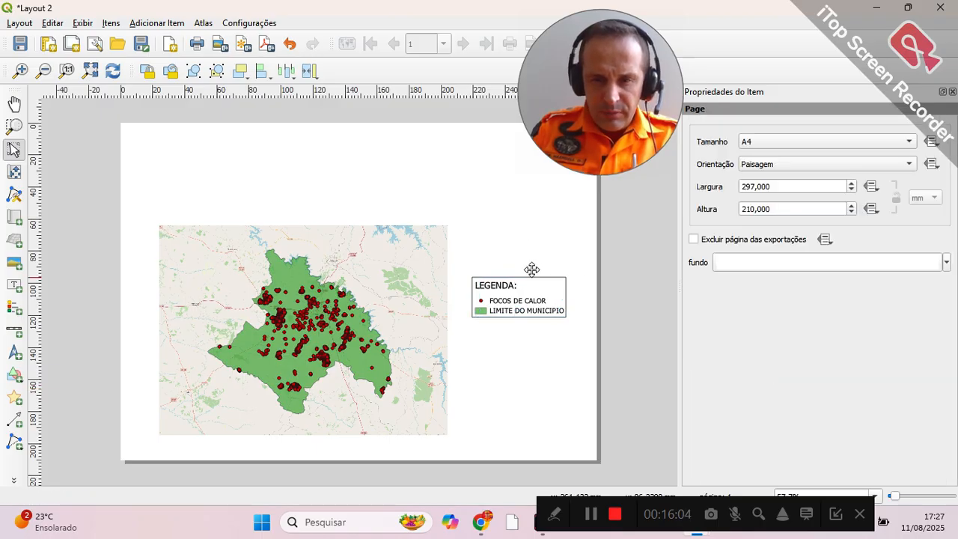
drag(531, 270, 545, 274)
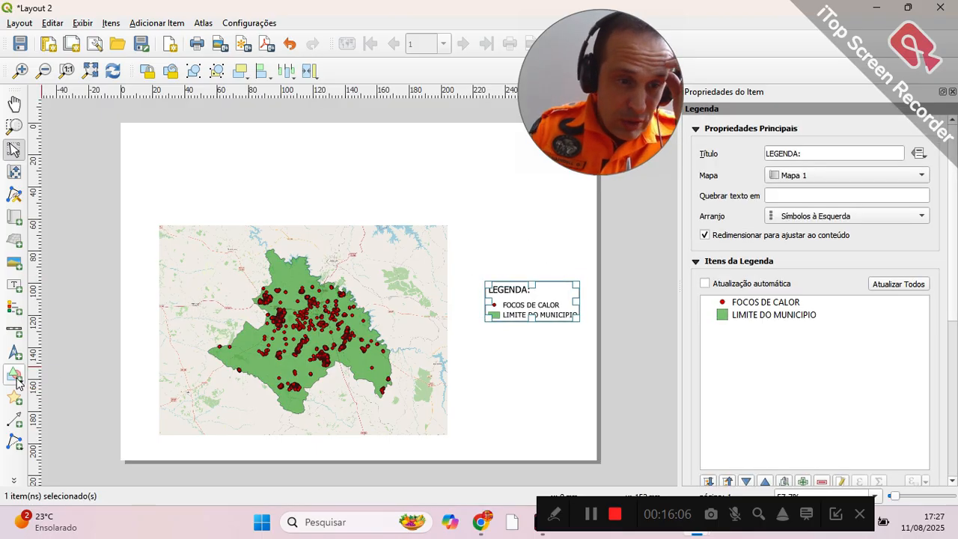
Step: Place a small default north arrow below the legend and a scale bar in kilometres to its right
drag(504, 398, 532, 429)
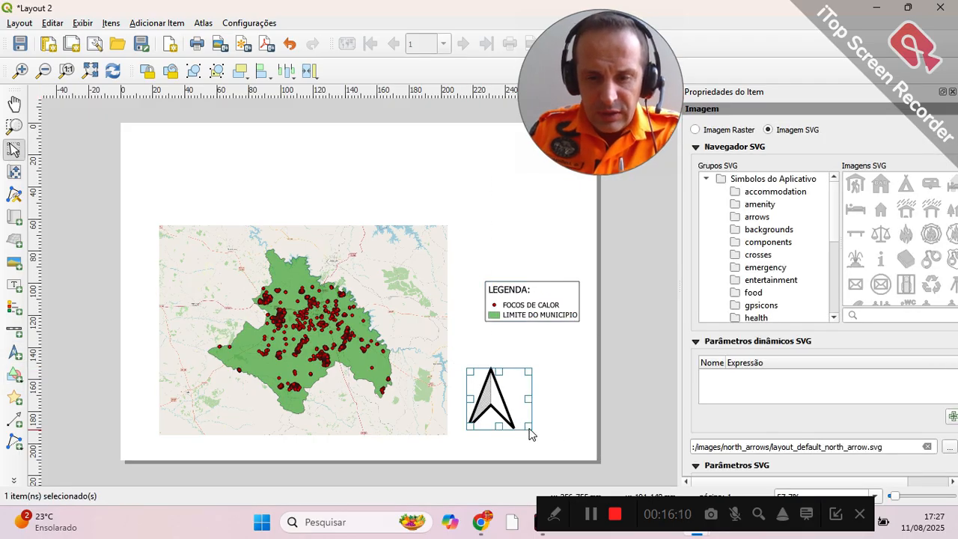
drag(512, 410, 494, 398)
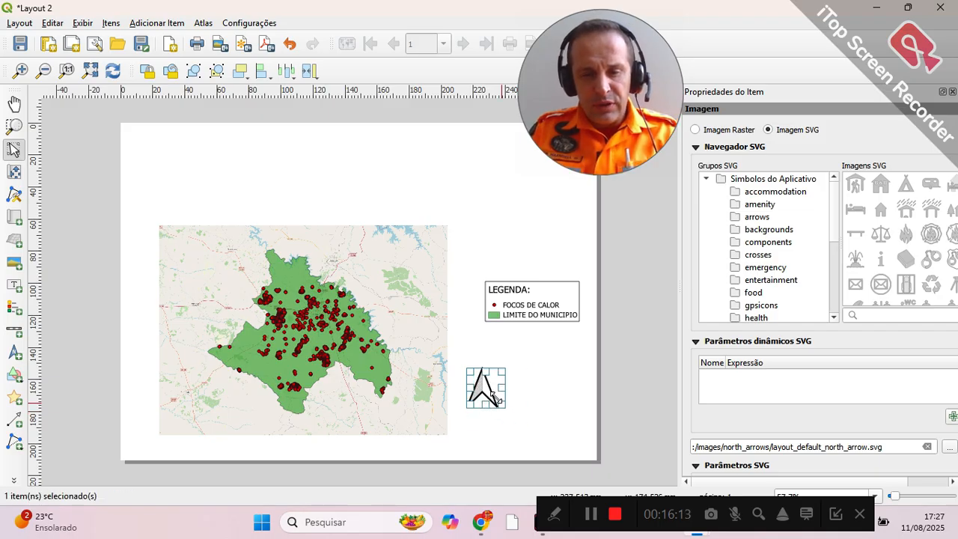
click(15, 331)
drag(522, 388, 581, 417)
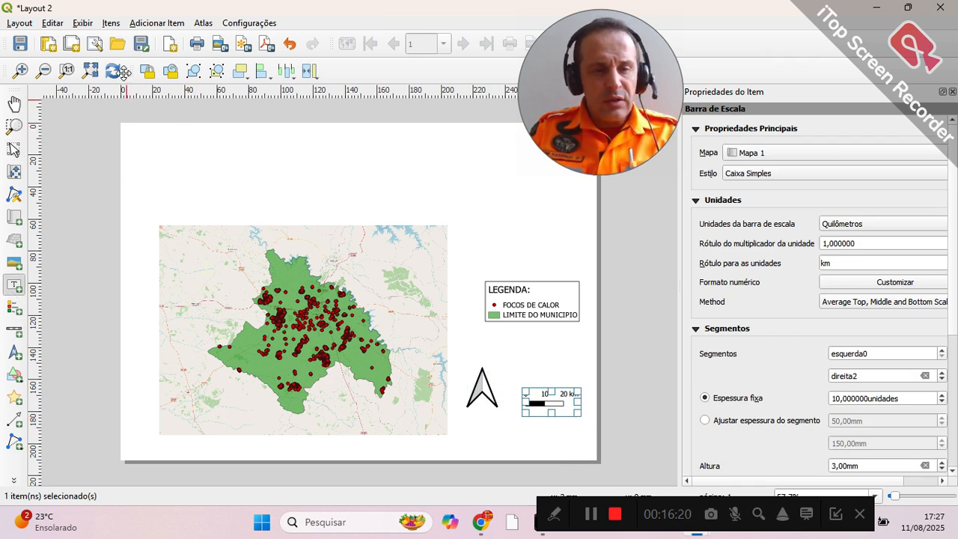
Step: Add a label spanning the map's width above it, reading "FOCOS DE CALOR NO MUNICIPIO DE UBERLÂNDIA NO ANO DE 2024"
drag(160, 149, 447, 202)
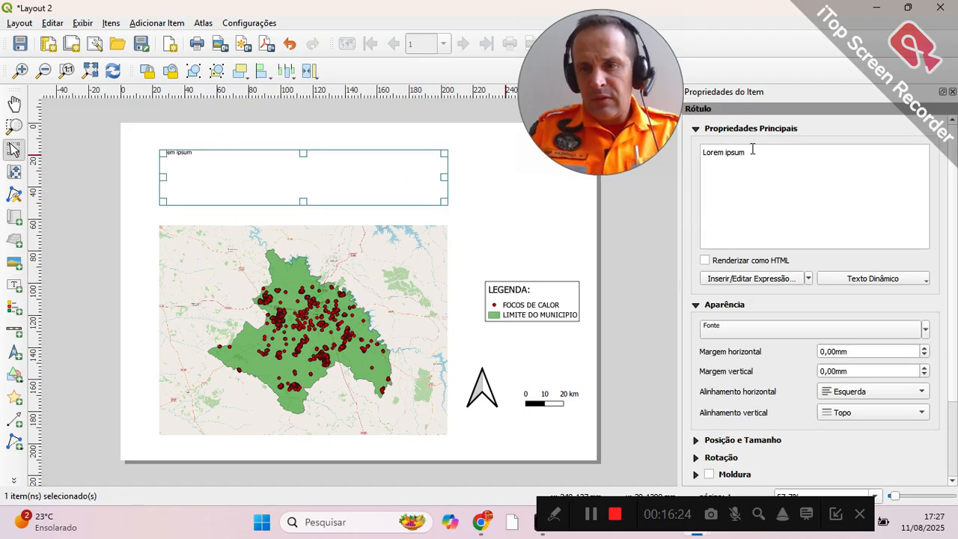
drag(753, 151, 601, 145)
text(FO)
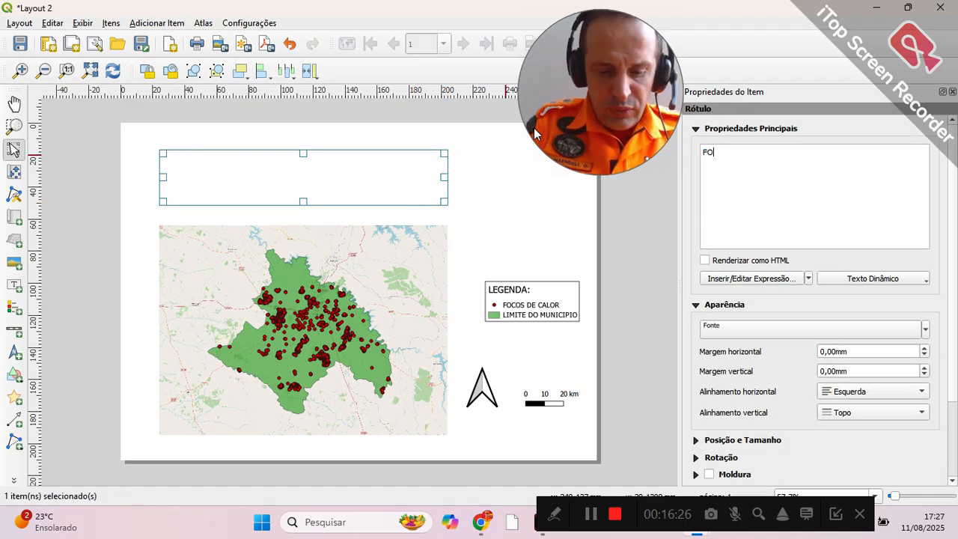
text(COS DE CALOR N)
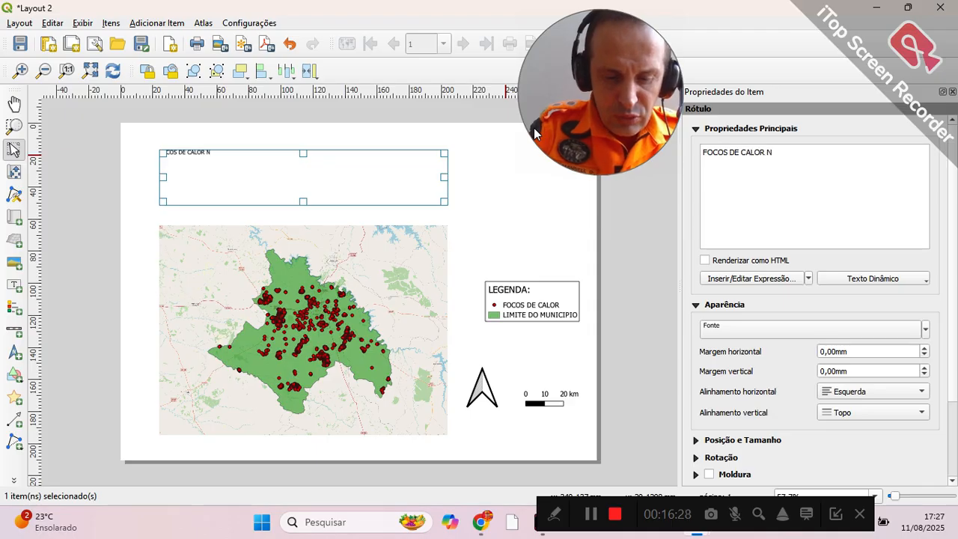
text(O MUNICIPIO)
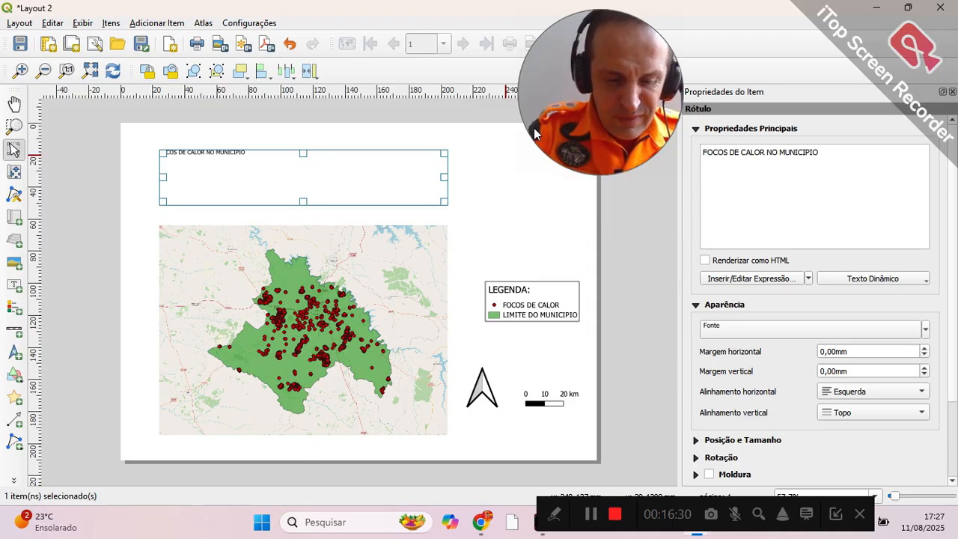
text( DE UBERL)
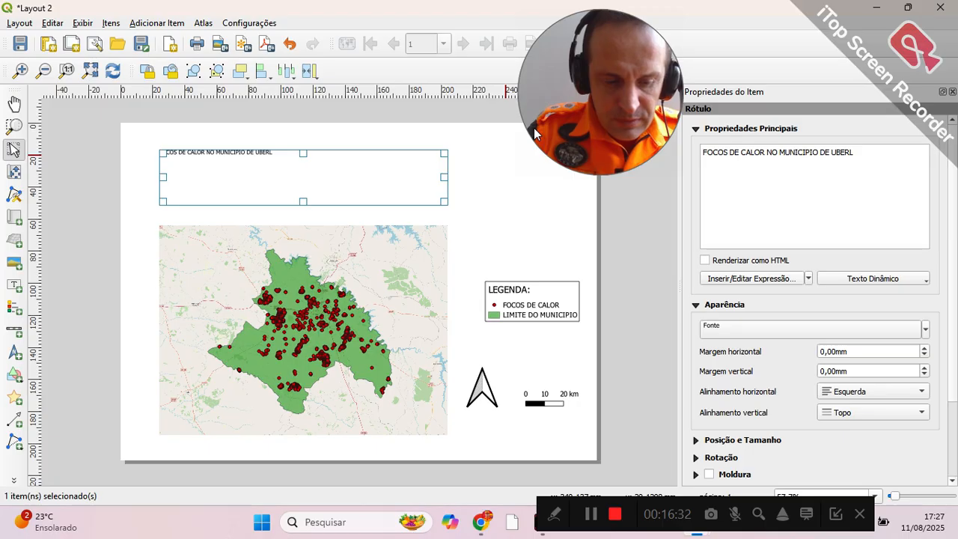
text(ÂND)
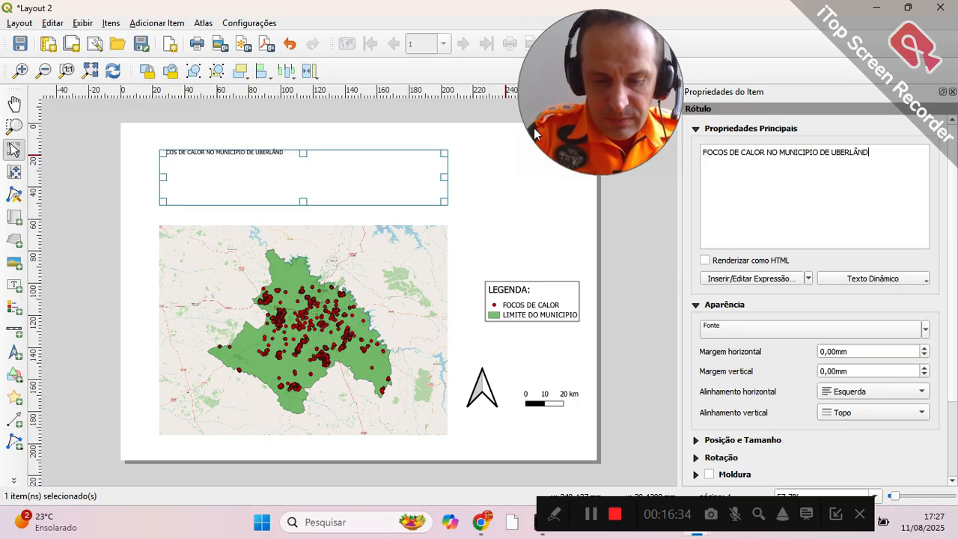
text(IA NO ANO )
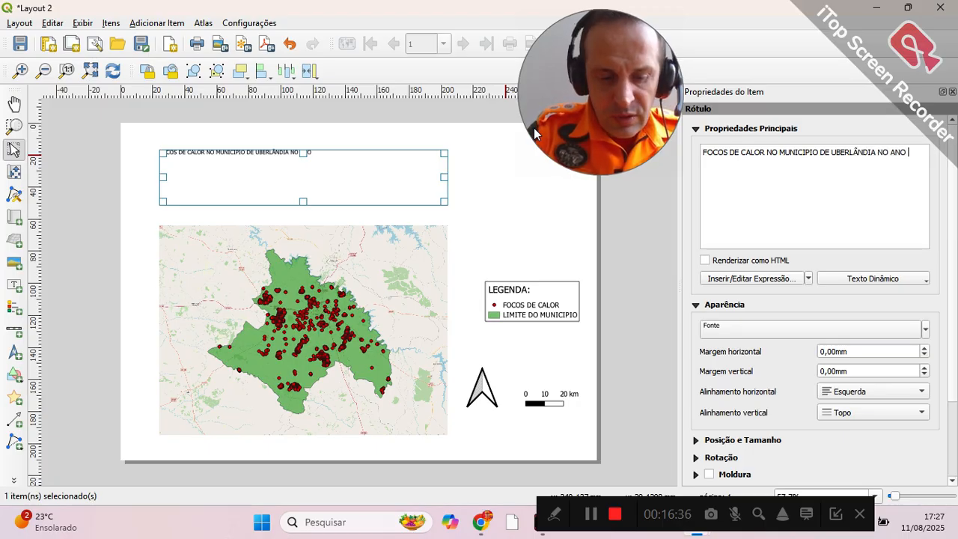
text(DE 2024)
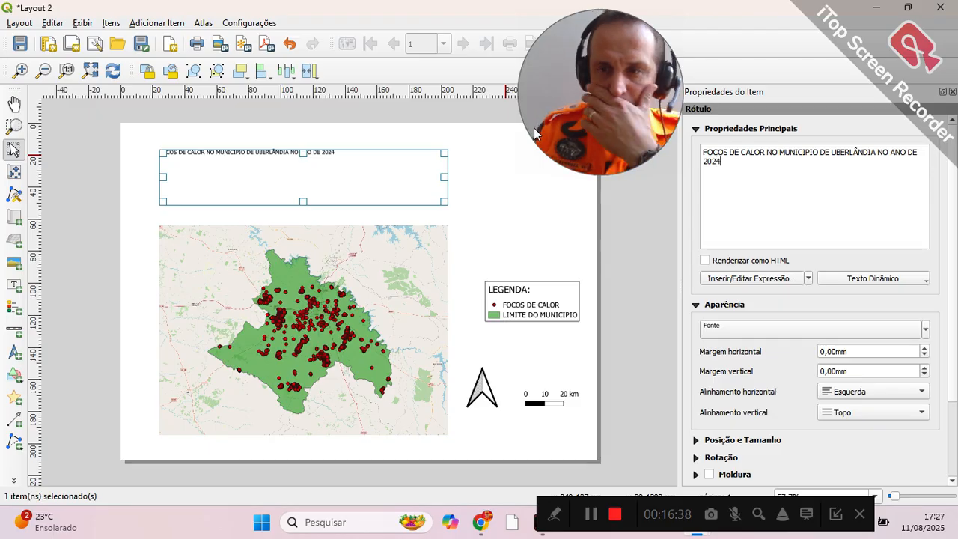
Step: Set the title label's font size to 23 points
click(925, 328)
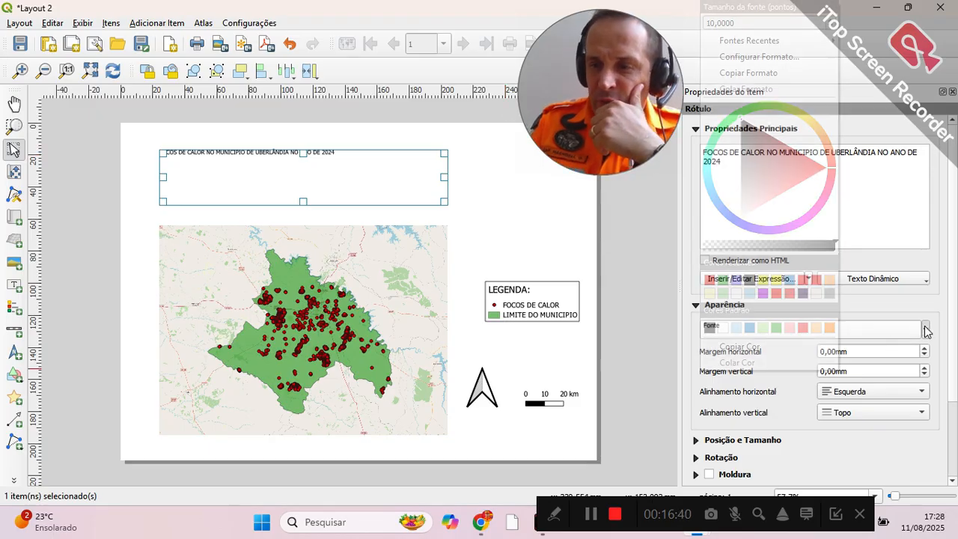
click(833, 20)
click(834, 21)
click(833, 20)
click(833, 20)
click(834, 20)
click(833, 20)
click(833, 20)
click(834, 20)
click(834, 20)
click(833, 20)
click(833, 20)
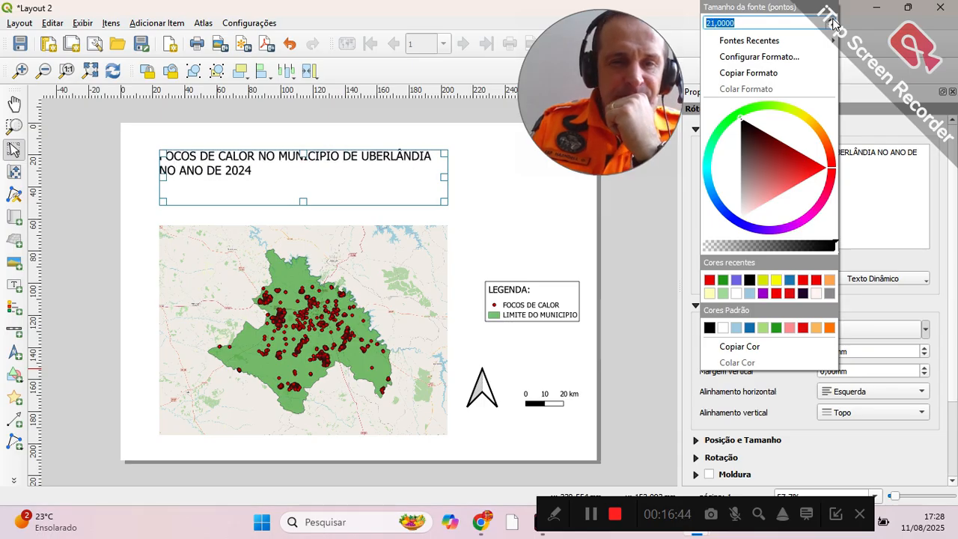
click(833, 20)
click(833, 20)
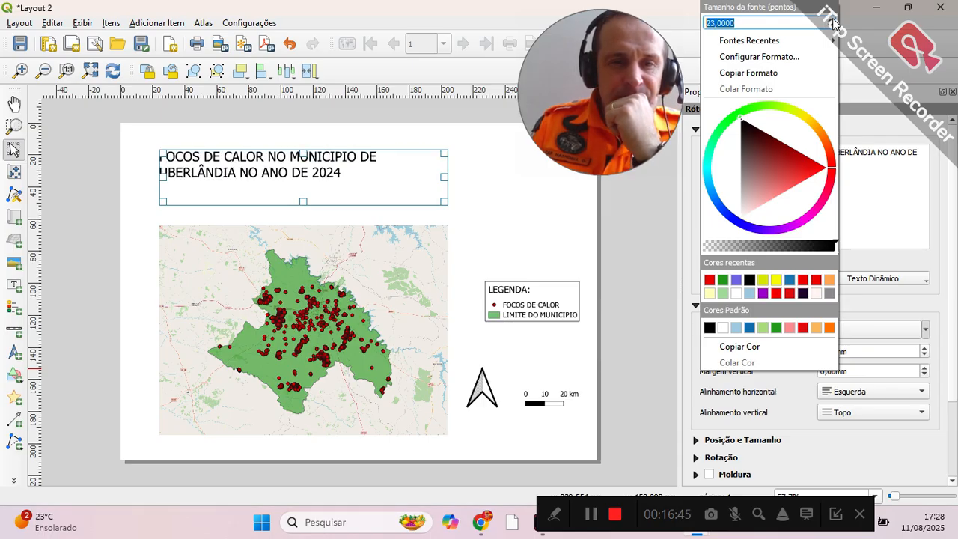
click(957, 210)
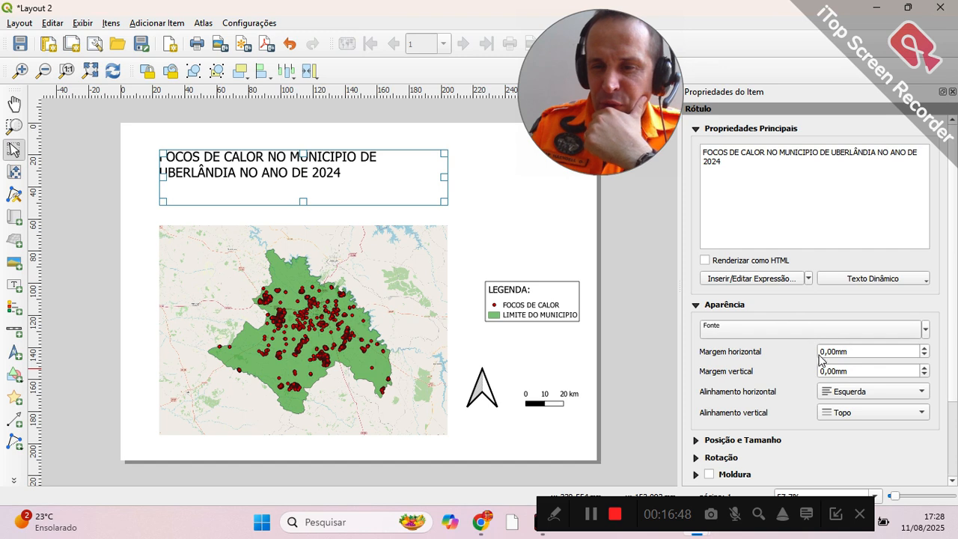
Step: Centre the title text horizontally and vertically in its label and turn on the label's frame
click(918, 397)
click(895, 405)
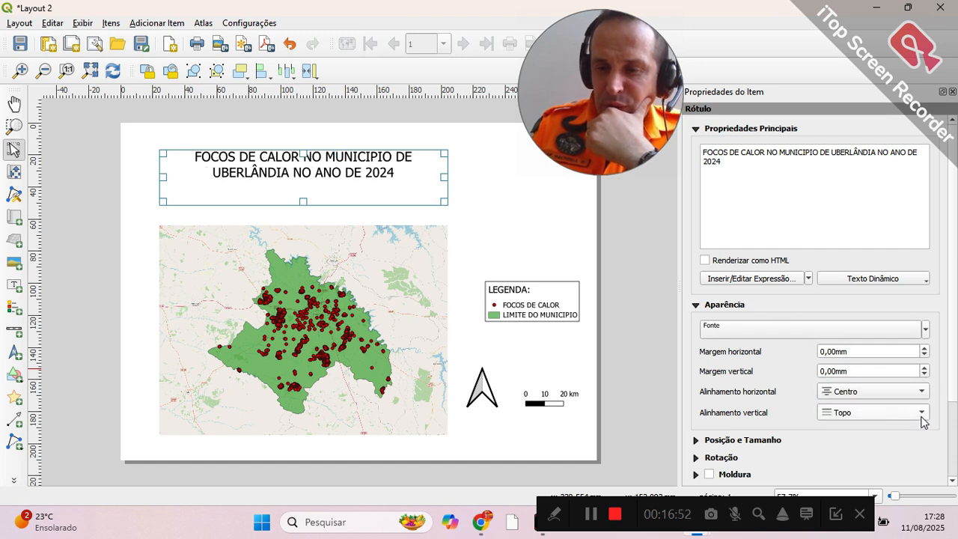
click(922, 417)
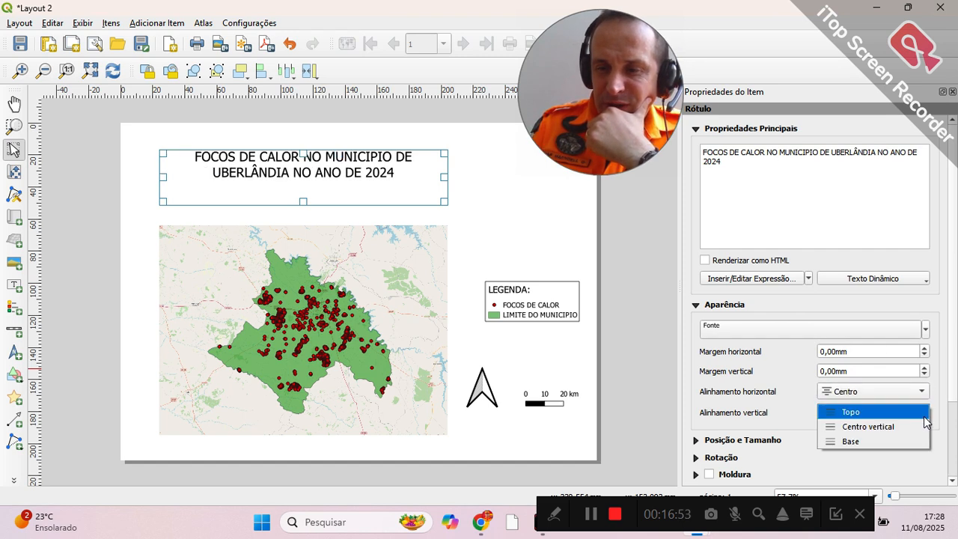
click(865, 431)
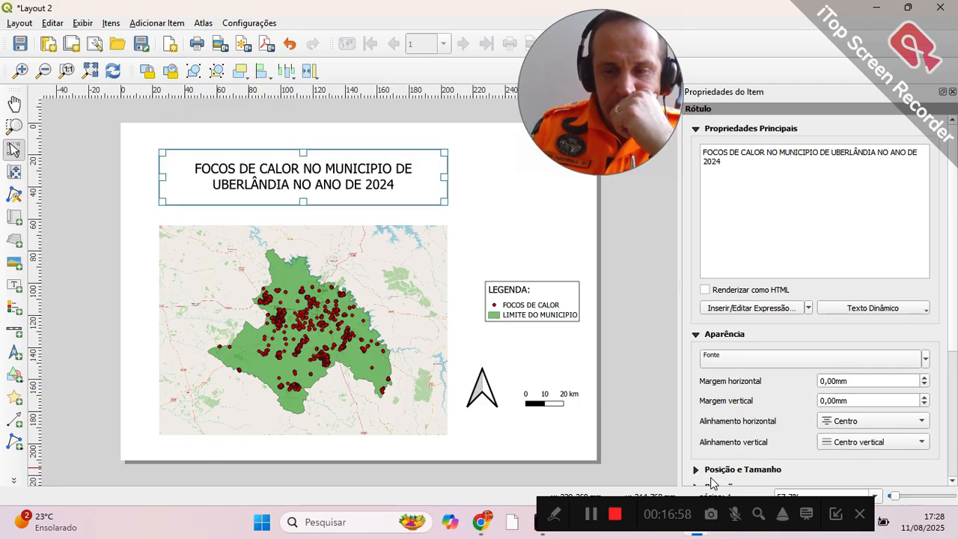
click(709, 474)
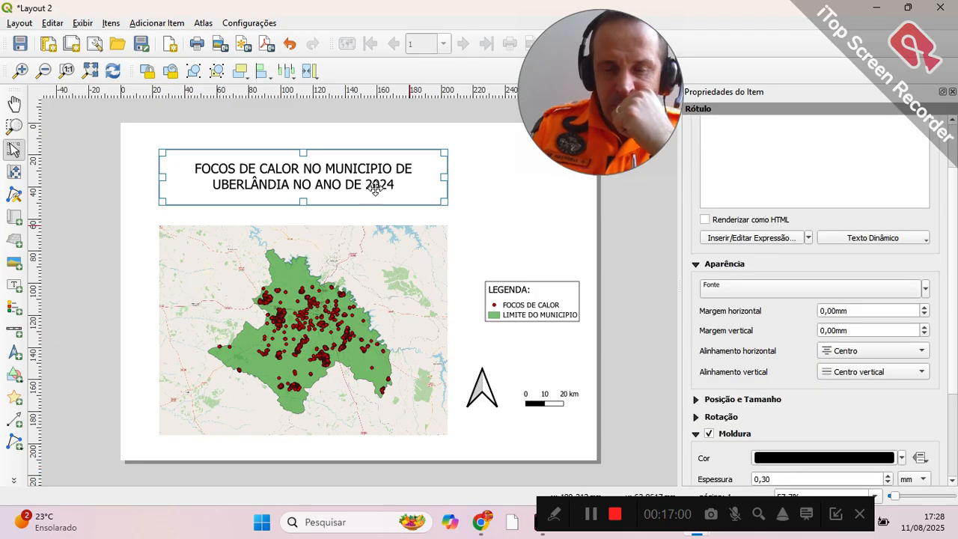
click(519, 211)
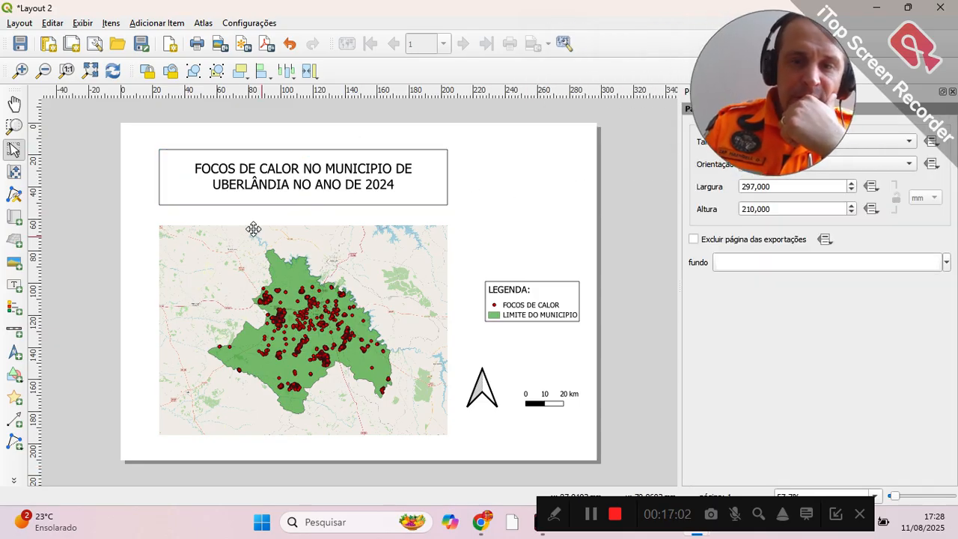
Step: Add a raster picture to the right of the title, using the bm.jpg logo from the Área de Trabalho folder
click(14, 265)
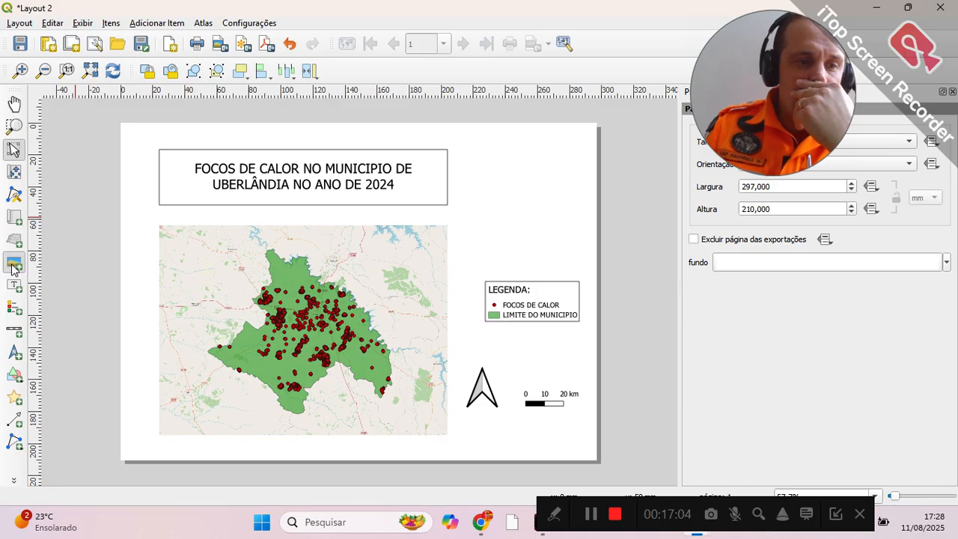
drag(492, 150, 566, 205)
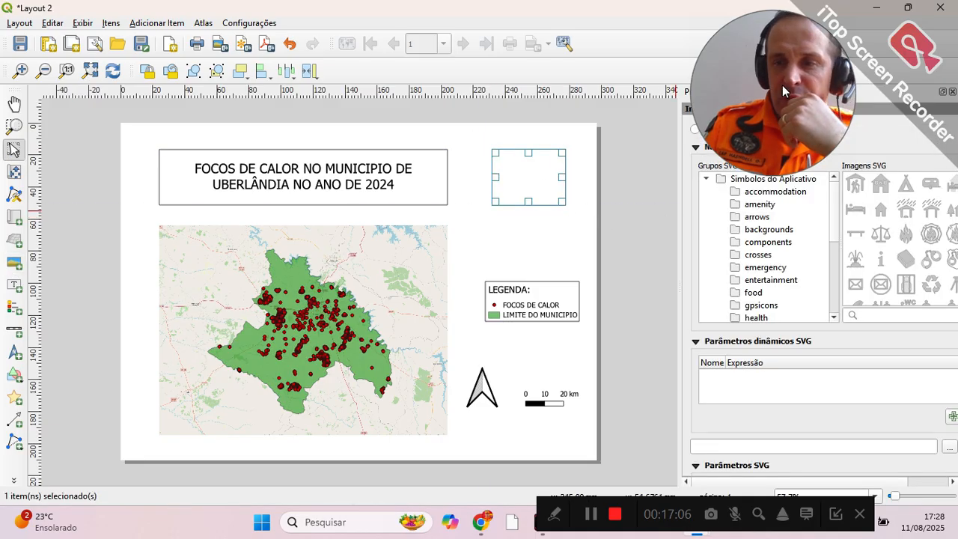
drag(782, 84, 838, 364)
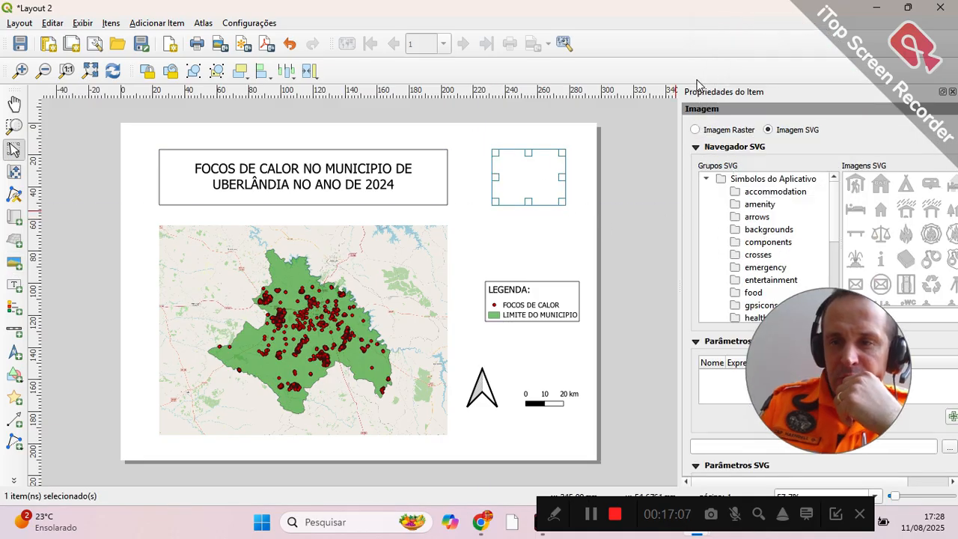
click(696, 128)
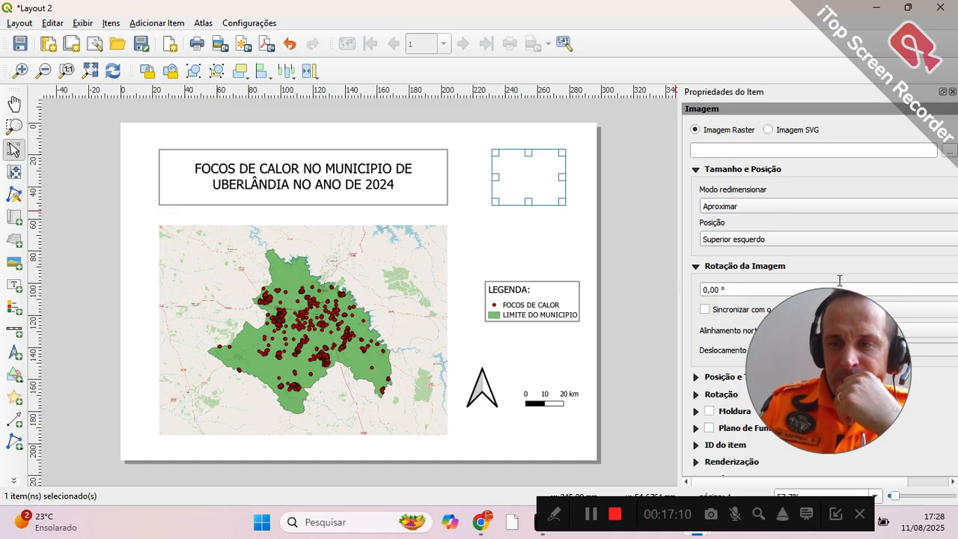
click(949, 149)
scroll(319, 163, down, 1)
scroll(319, 163, down, 3)
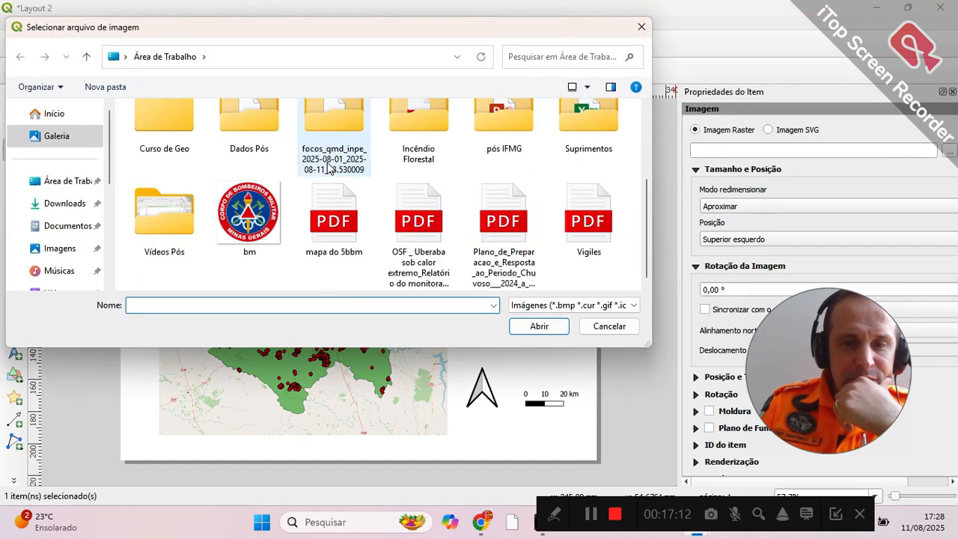
click(249, 217)
click(539, 326)
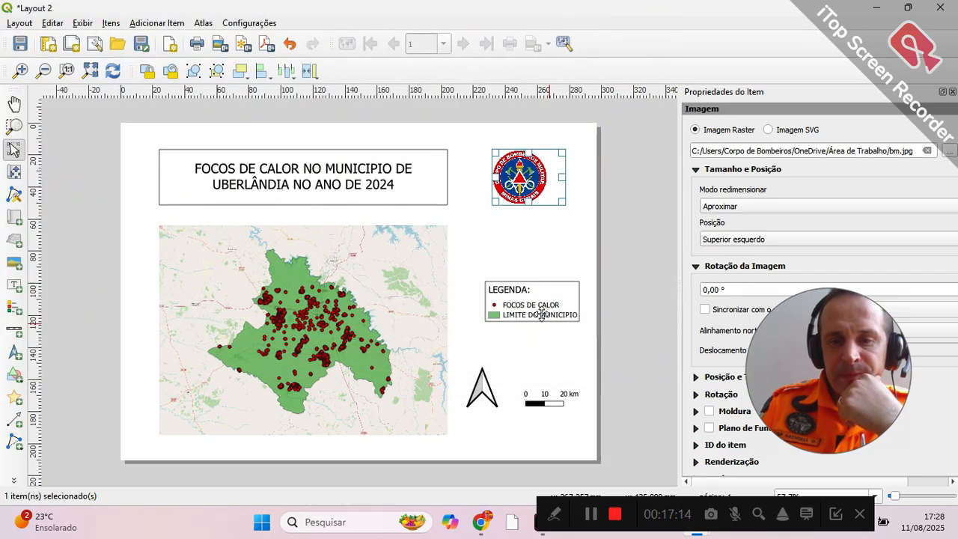
Step: Add a text label between the logo and the legend crediting the map to its author, with rank, name and CBMMG
click(13, 285)
drag(481, 220, 571, 253)
click(741, 152)
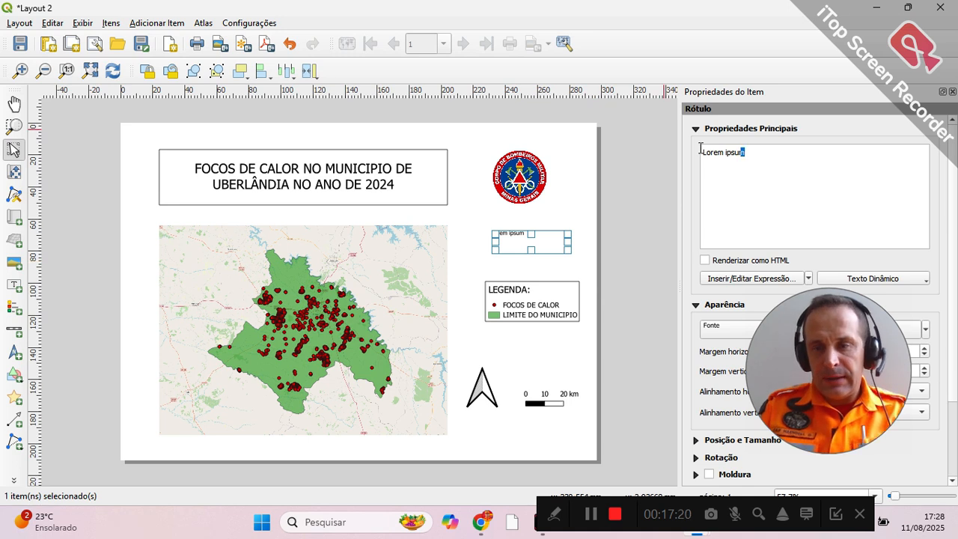
key(ctrl+a)
text(MAPA CRIAD)
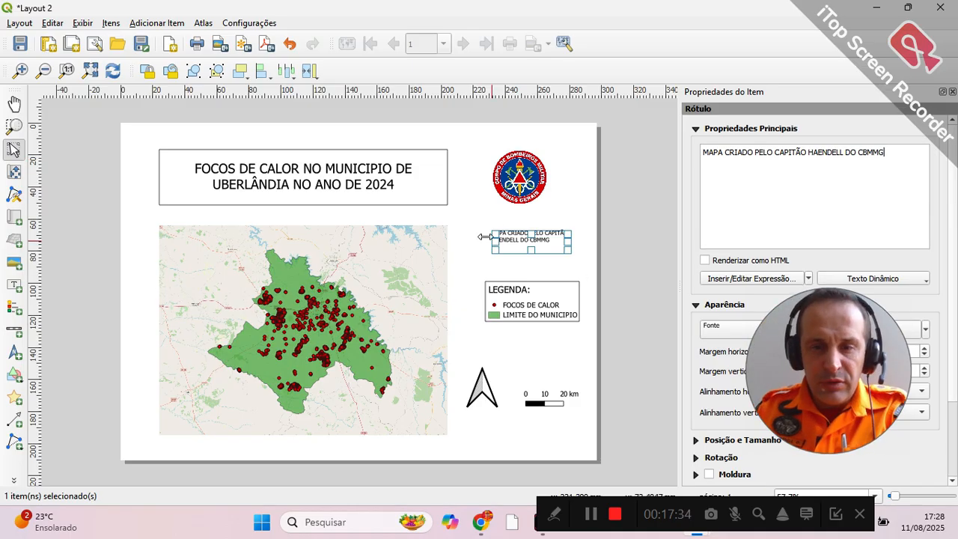
click(584, 199)
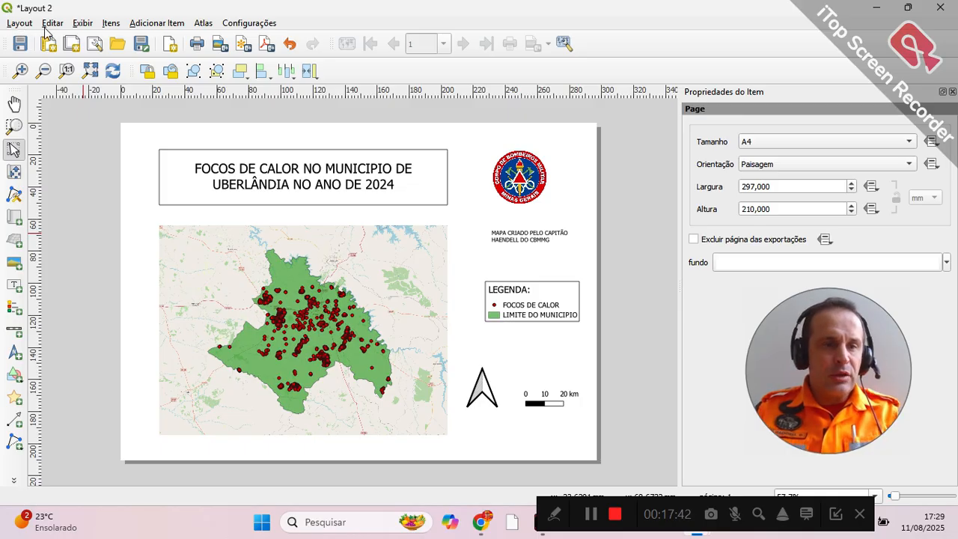
Step: Export the layout as the PDF file Layout 2 in the Dados Pós folder, with Create Geospatial PDF enabled
click(22, 24)
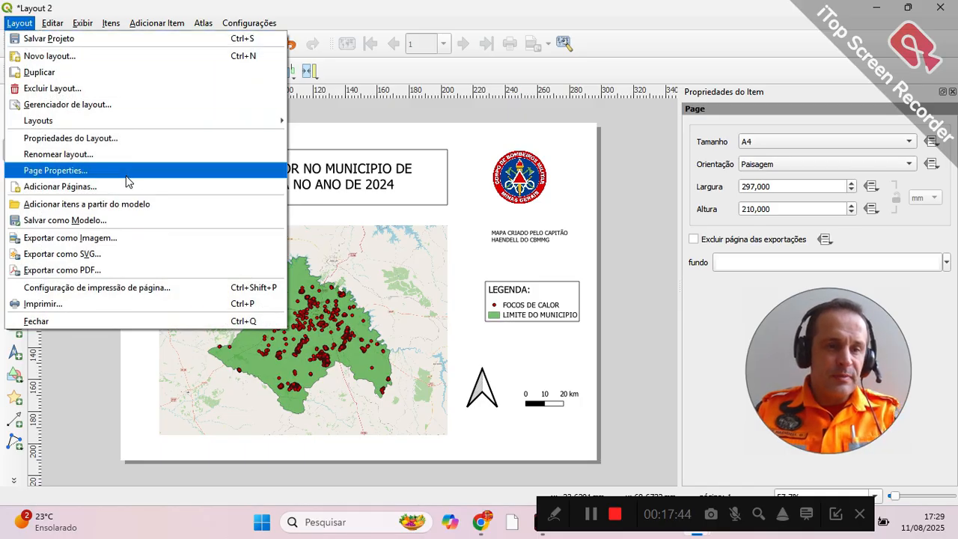
click(142, 274)
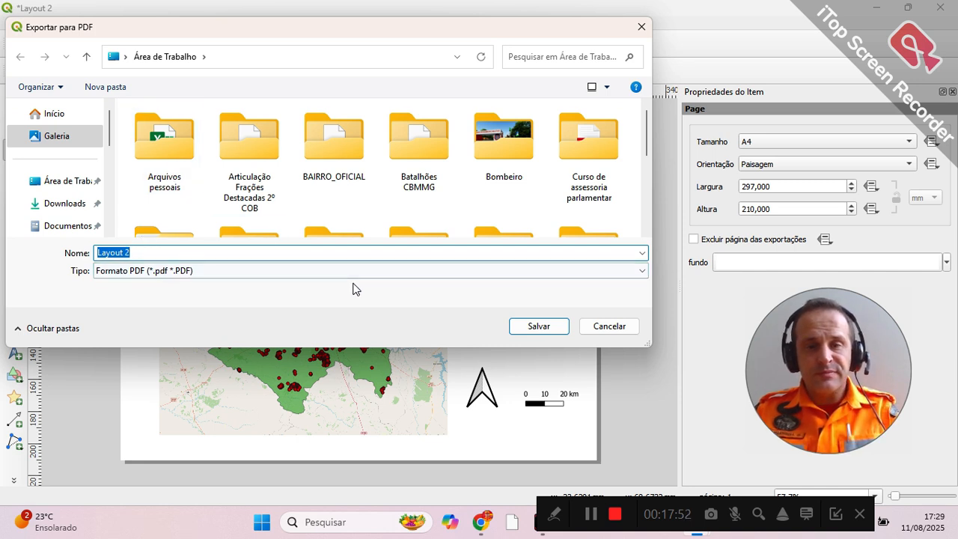
scroll(419, 188, down, 1)
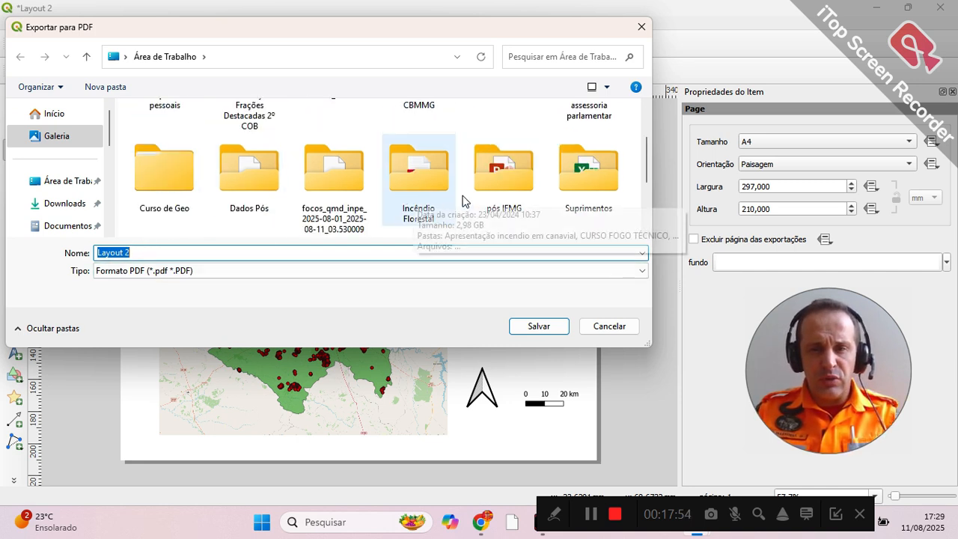
double_click(252, 191)
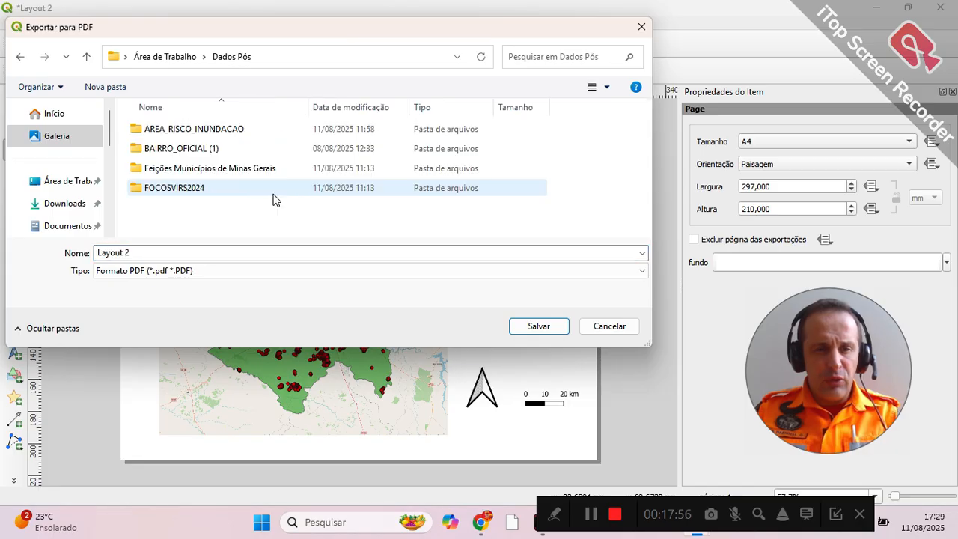
click(554, 331)
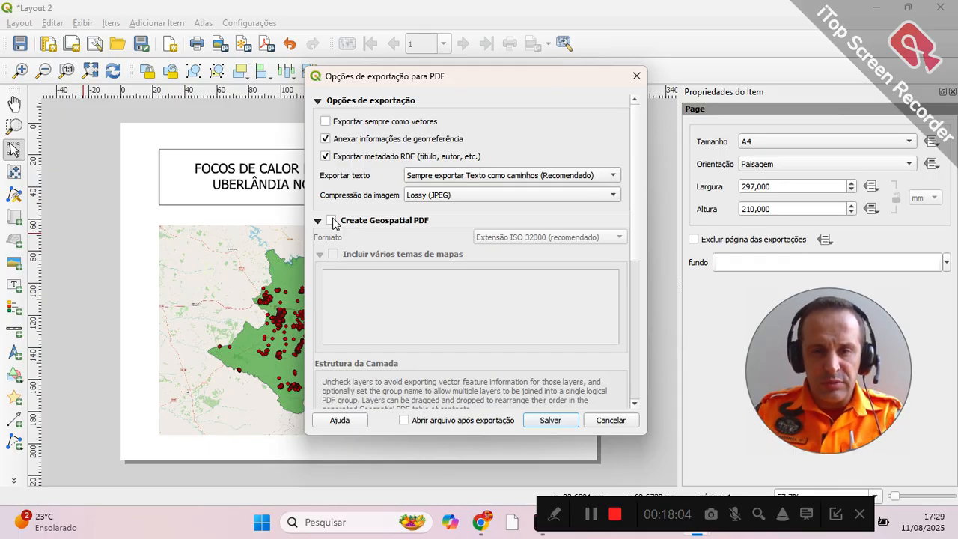
click(333, 221)
click(561, 421)
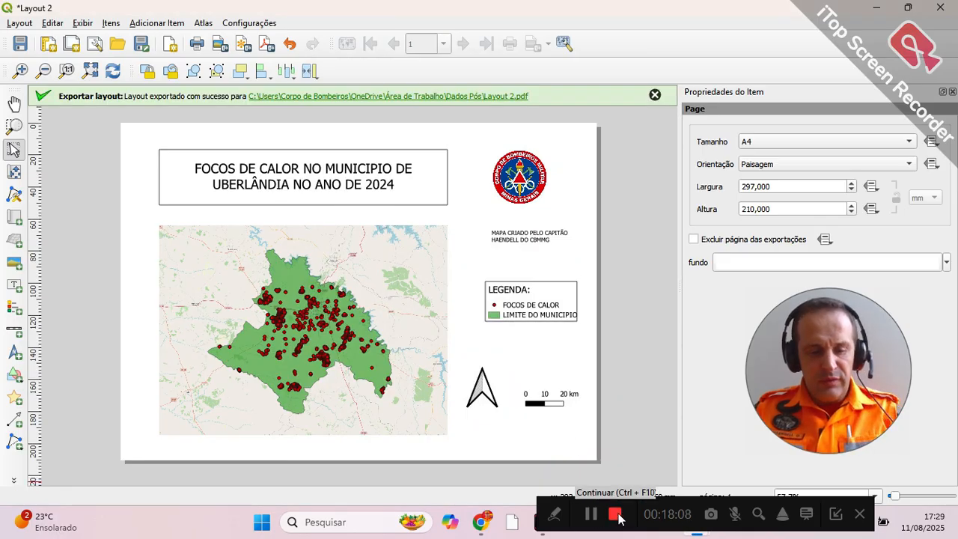
Step: Minimise the open windows to reach the desktop and open the Dados Pós folder in File Explorer
key(alt+Tab)
key(alt+Tab)
key(alt+Tab)
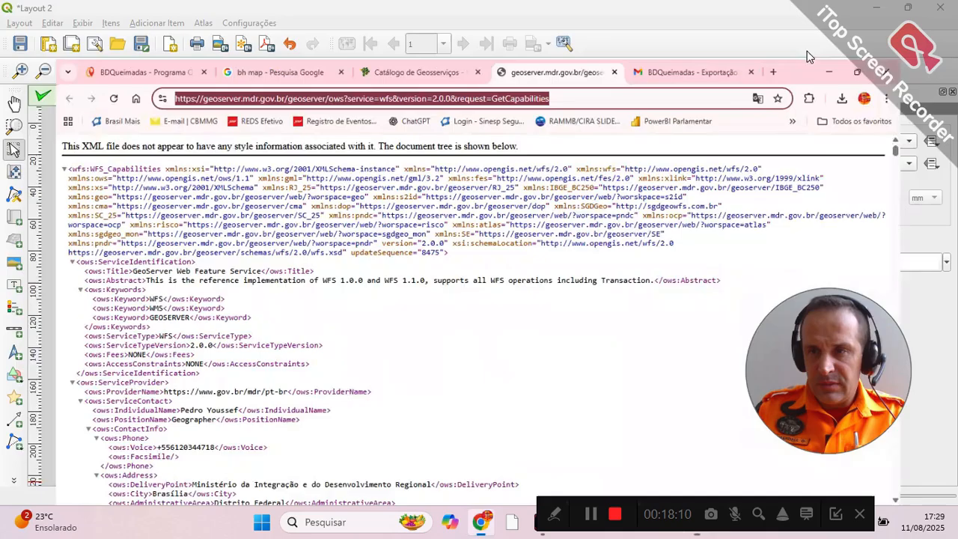
click(881, 13)
click(880, 14)
click(881, 14)
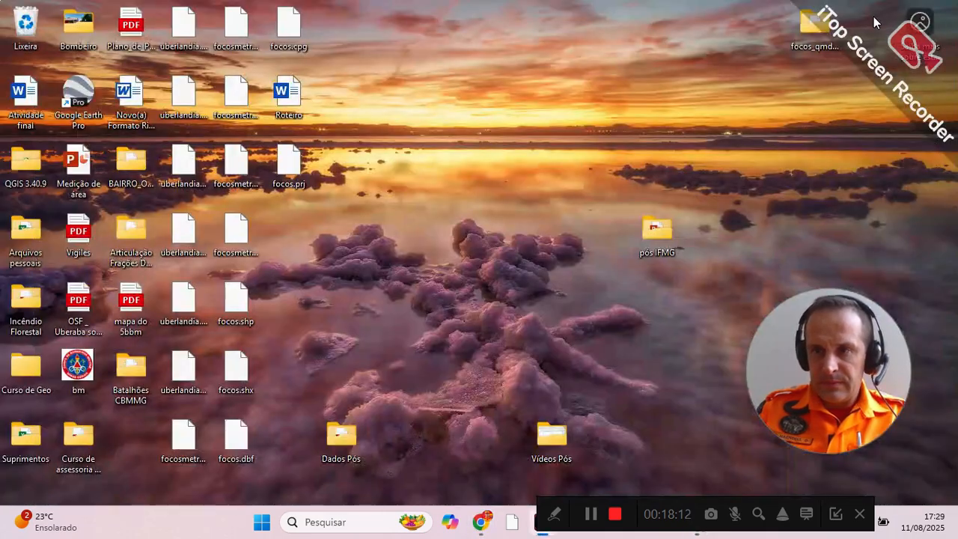
double_click(337, 450)
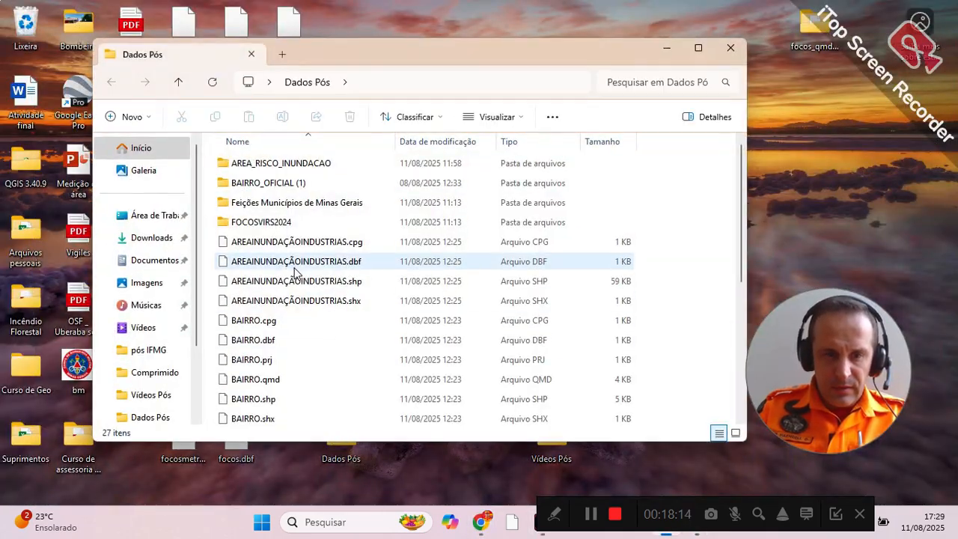
Step: Open the exported Layout 2 PDF in Microsoft Edge and examine the title, map, legend and other layout items
scroll(295, 277, down, 5)
click(254, 182)
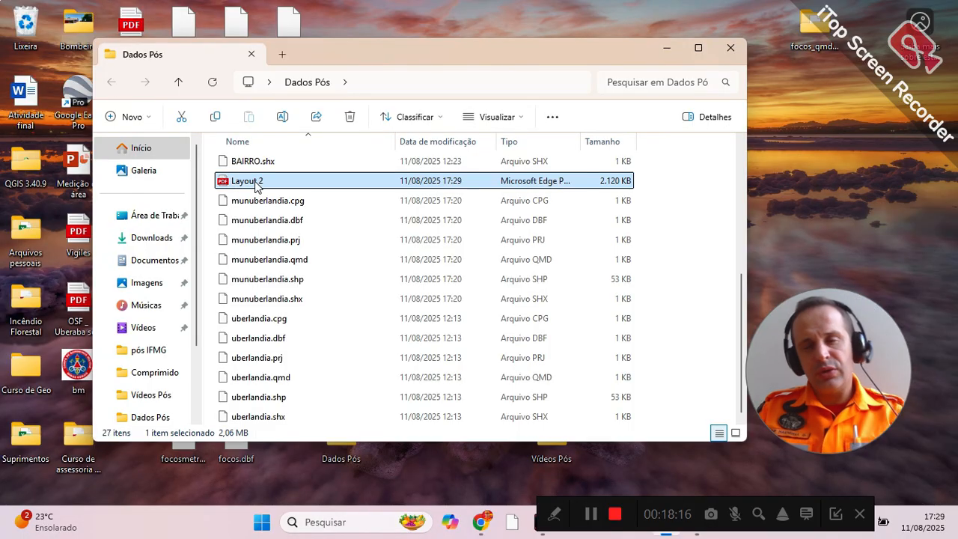
double_click(256, 183)
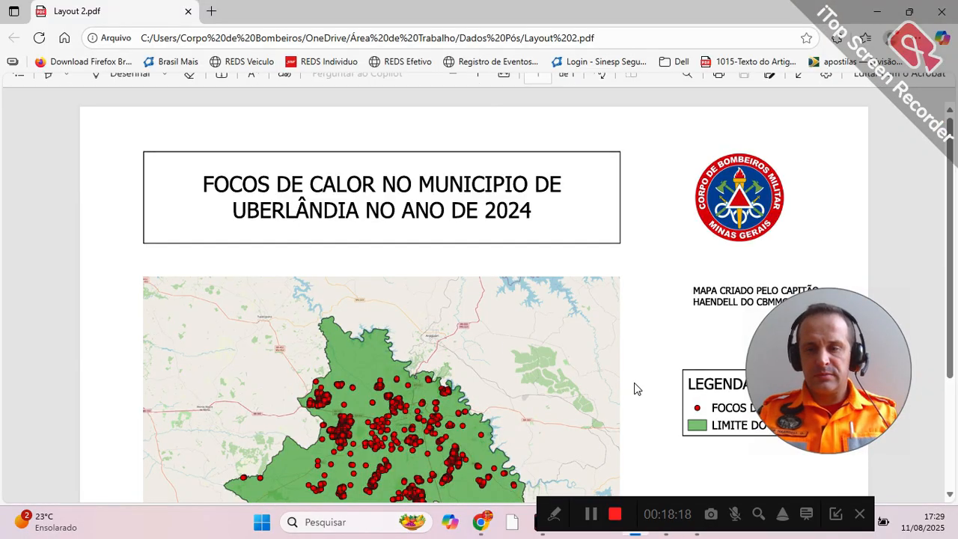
scroll(491, 318, down, 3)
scroll(490, 318, up, 3)
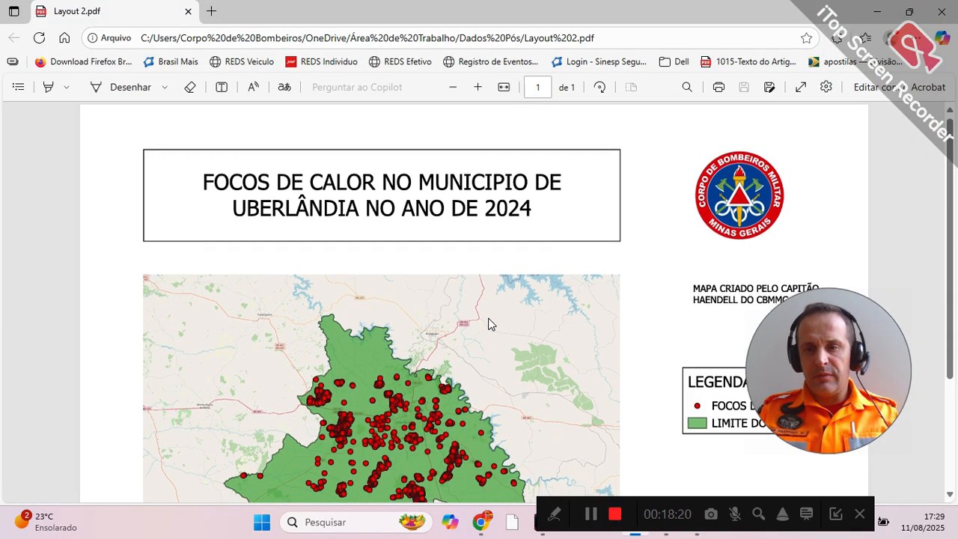
scroll(490, 324, down, 3)
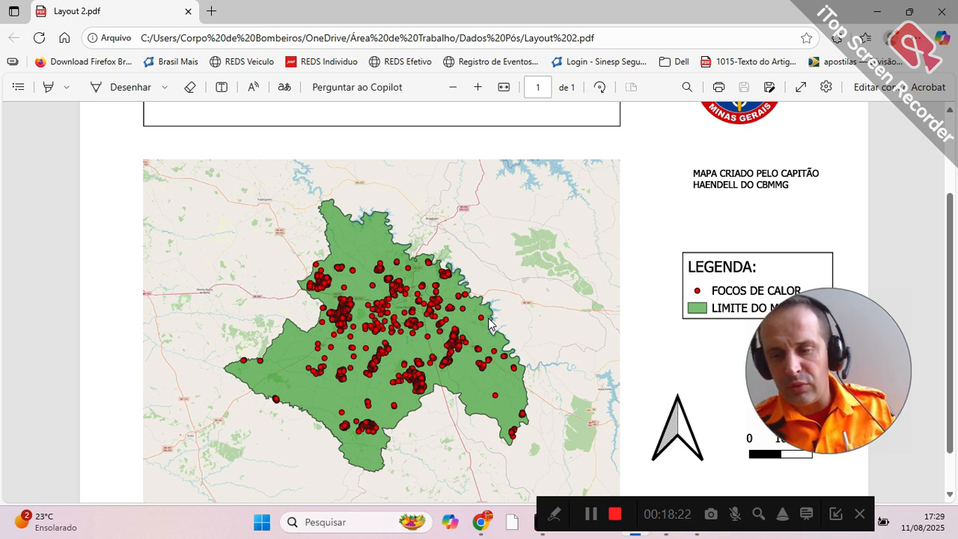
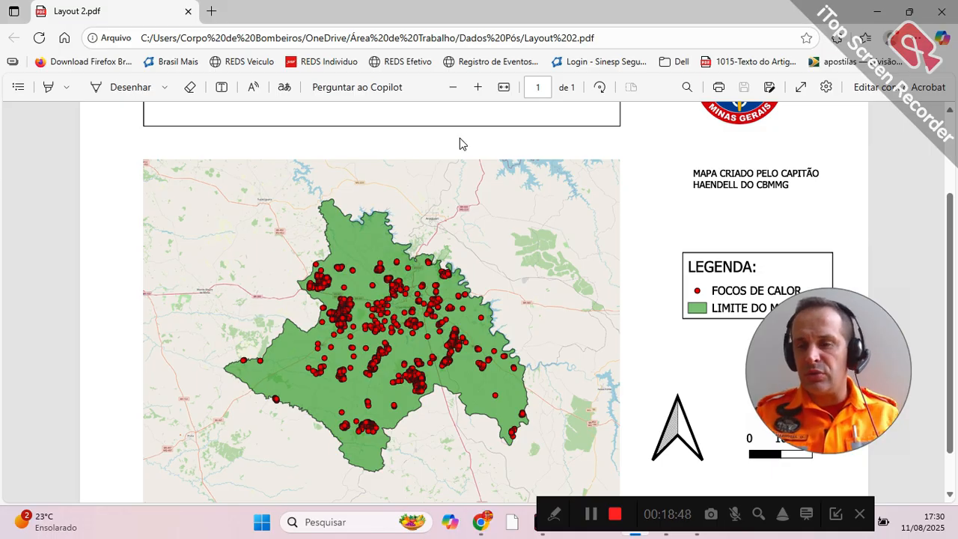
Step: Close the exported PDF and the Dados Pós folder window, and switch back to QGIS
click(940, 21)
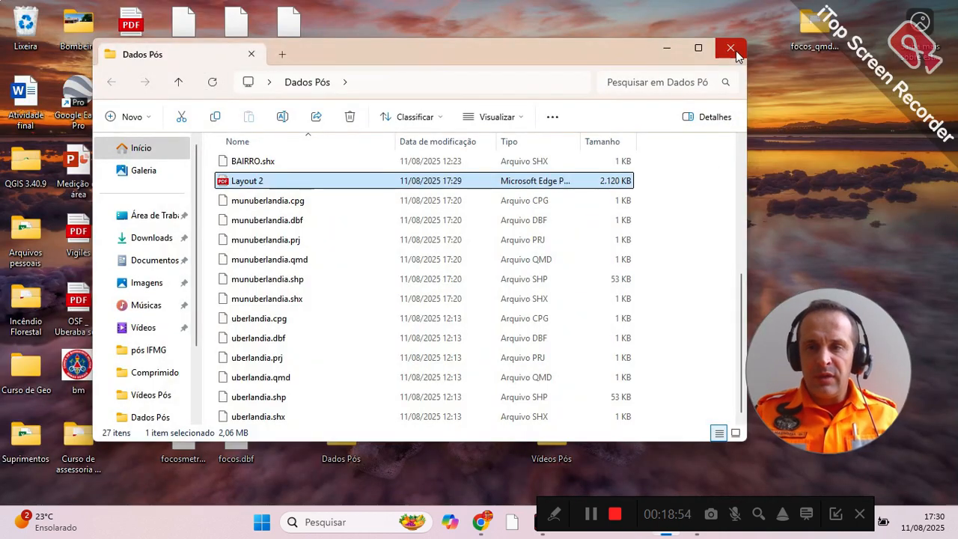
click(735, 52)
key(alt+Tab)
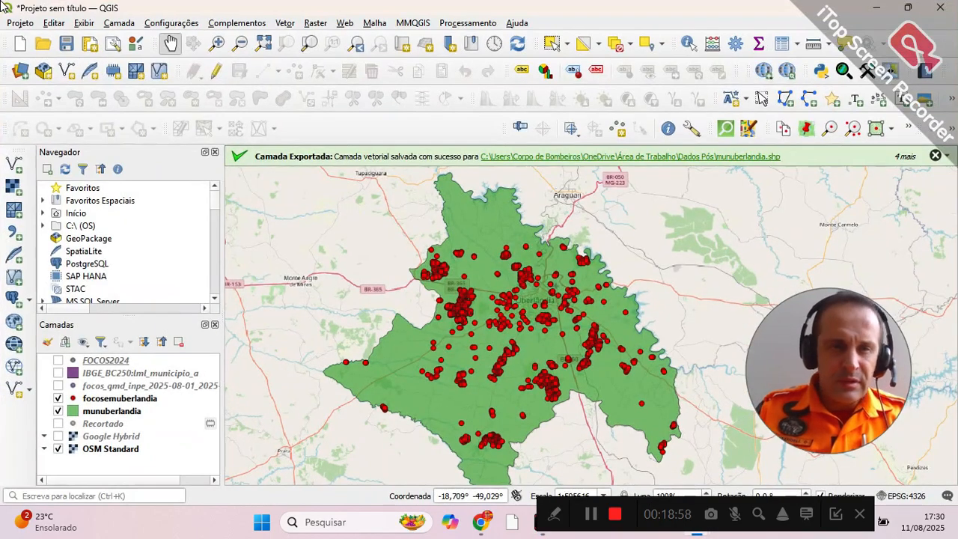
Step: Start a new empty project, agreeing to discard the temporary layers of the current one
click(20, 43)
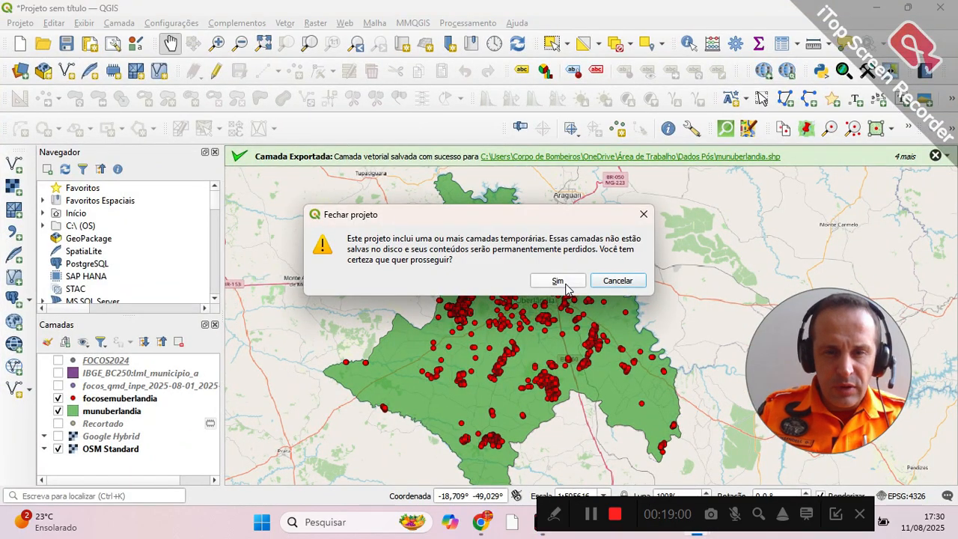
click(567, 285)
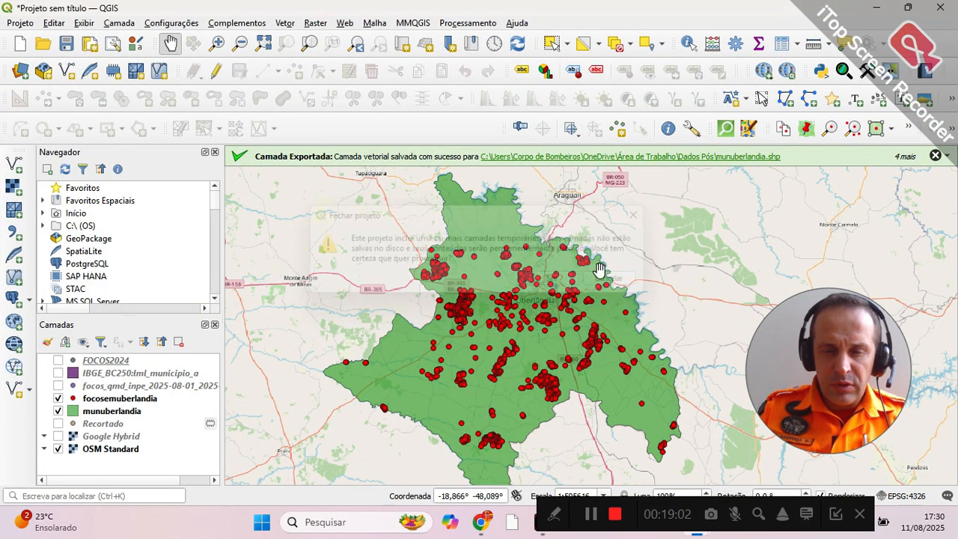
click(20, 43)
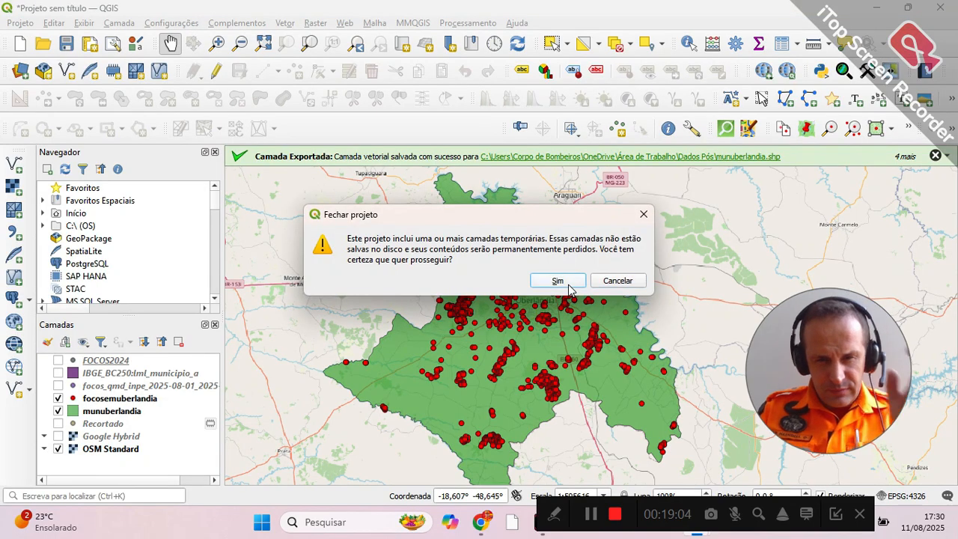
click(563, 283)
click(497, 276)
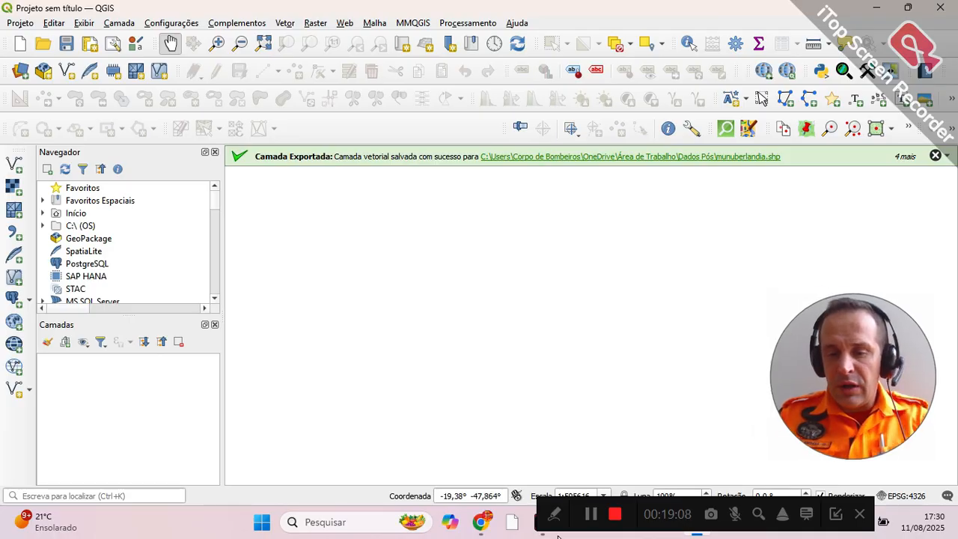
Step: Switch to Chrome and close the GeoServer capabilities, BDQueimadas e-mail and Catálogo de Geosserviços pages
key(alt+Tab)
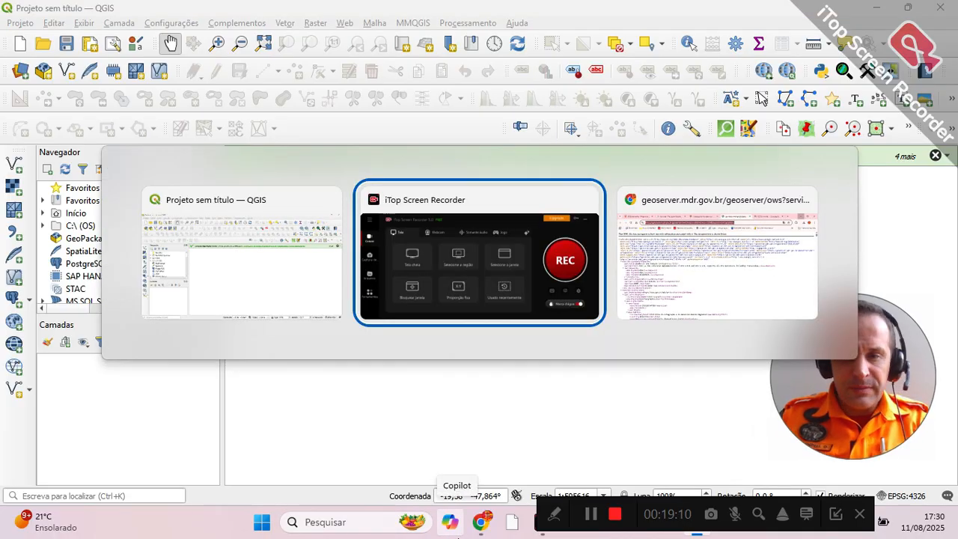
mouse_move(484, 536)
key(Tab)
key(Tab)
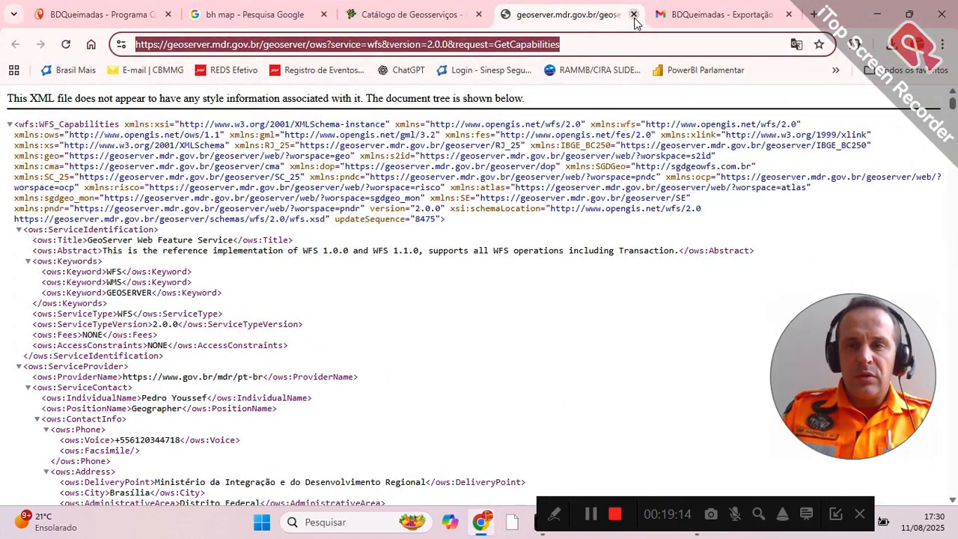
click(633, 14)
click(634, 14)
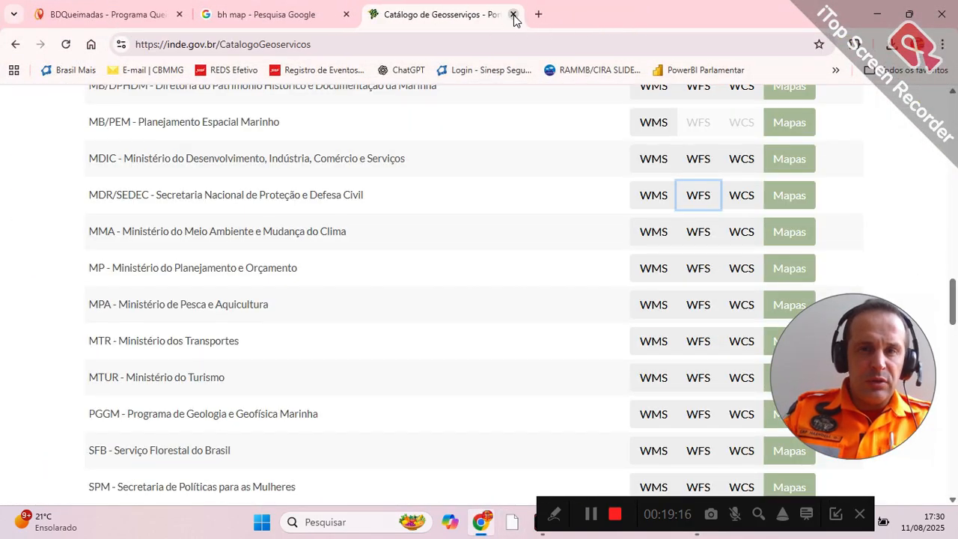
click(513, 14)
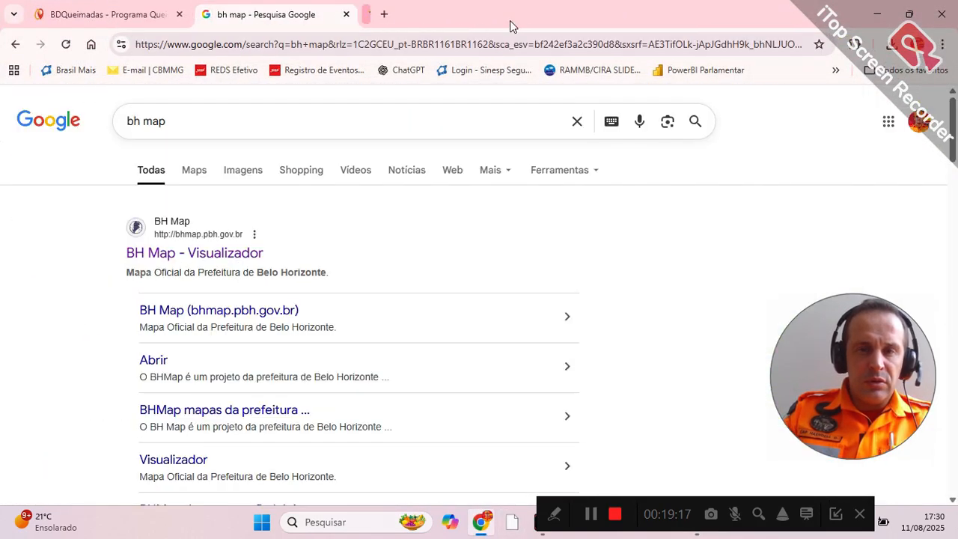
Step: Open BH Map - Visualizador from the search results and display its list of downloadable layers
click(210, 254)
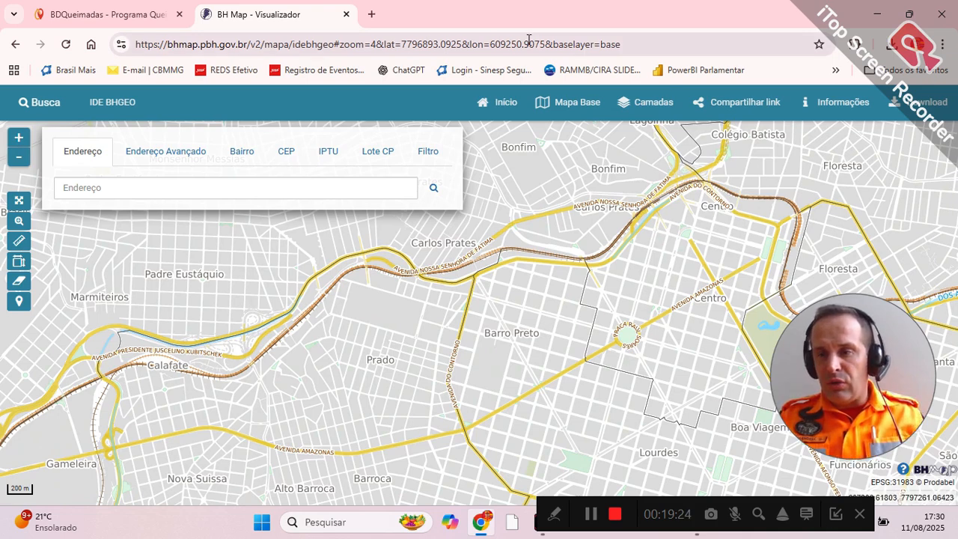
click(920, 101)
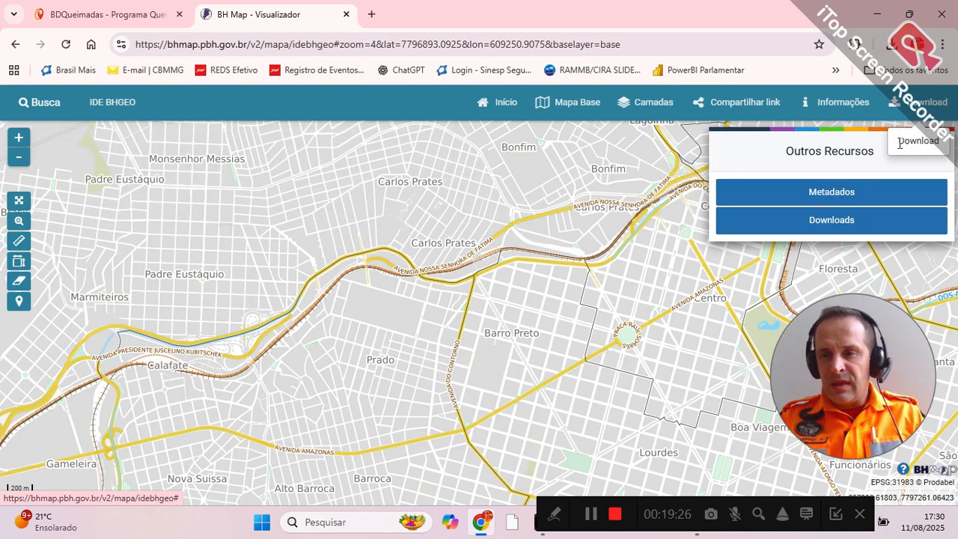
click(830, 220)
drag(880, 352, 125, 397)
Step: Find the Area de Risco de Inundacao layer in the download list and download it as a shapefile
scroll(854, 344, down, 6)
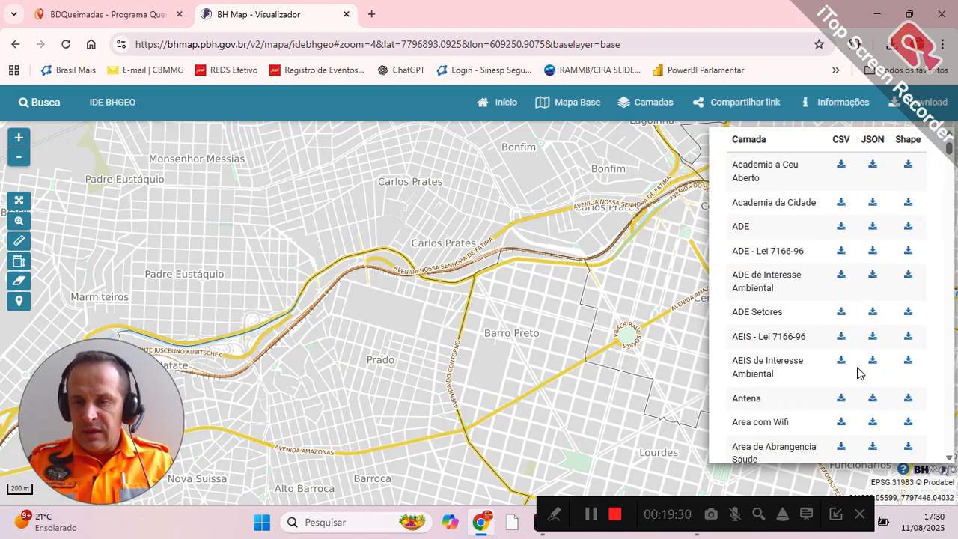
scroll(859, 373, down, 5)
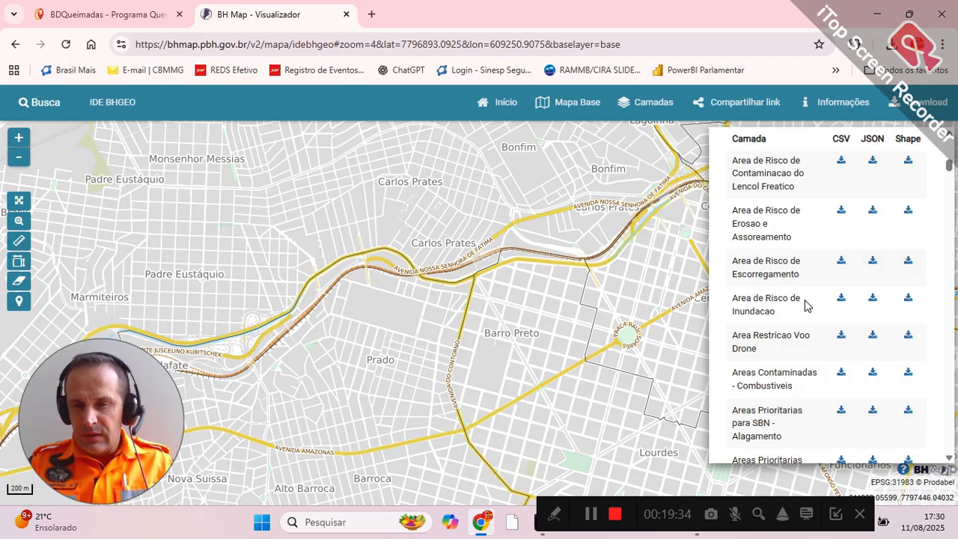
scroll(803, 185, up, 3)
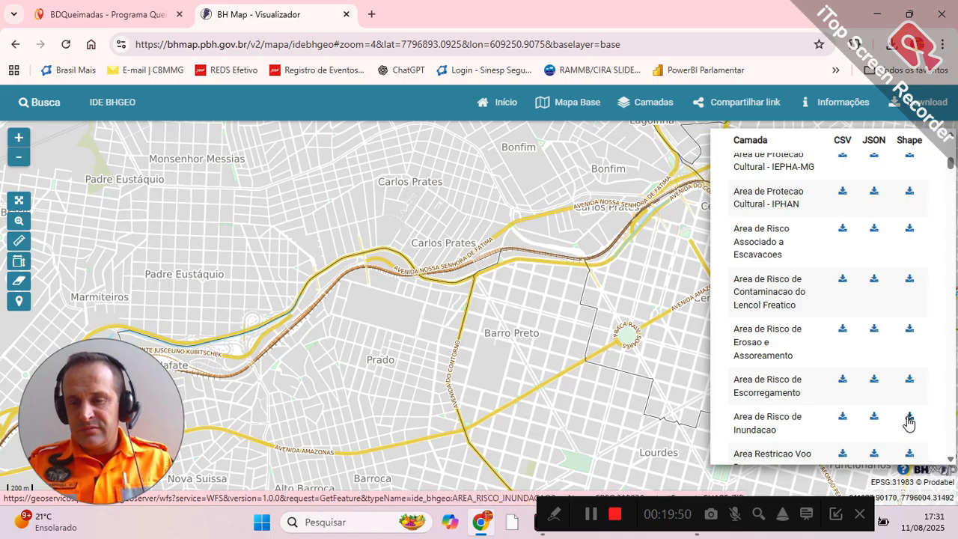
click(909, 419)
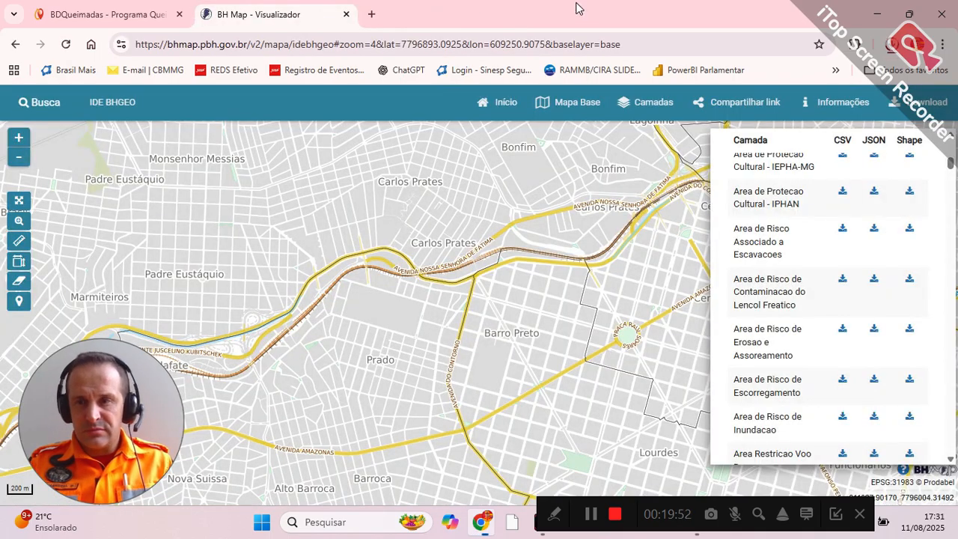
Step: Find the Bairro Oficial layer in the download list and download it as a shapefile
scroll(877, 333, down, 10)
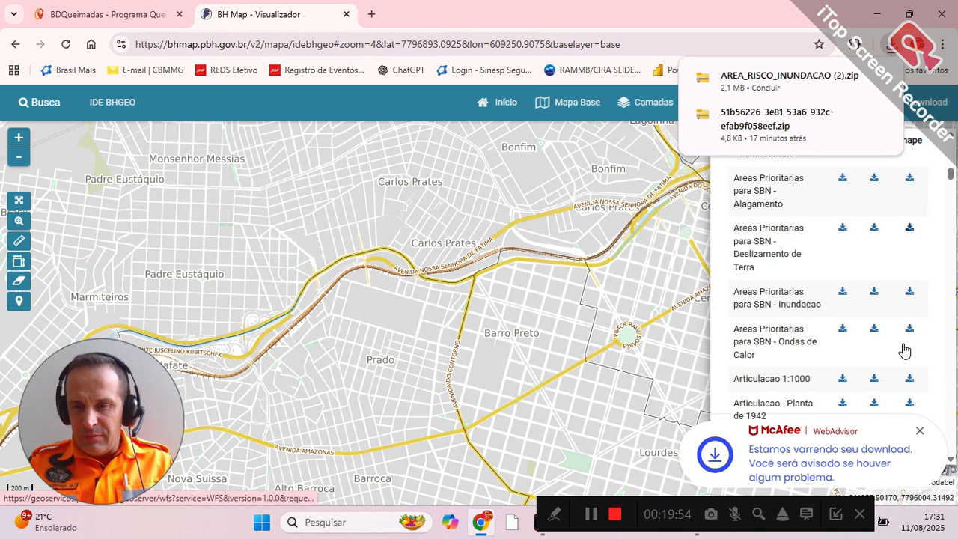
scroll(906, 350, down, 5)
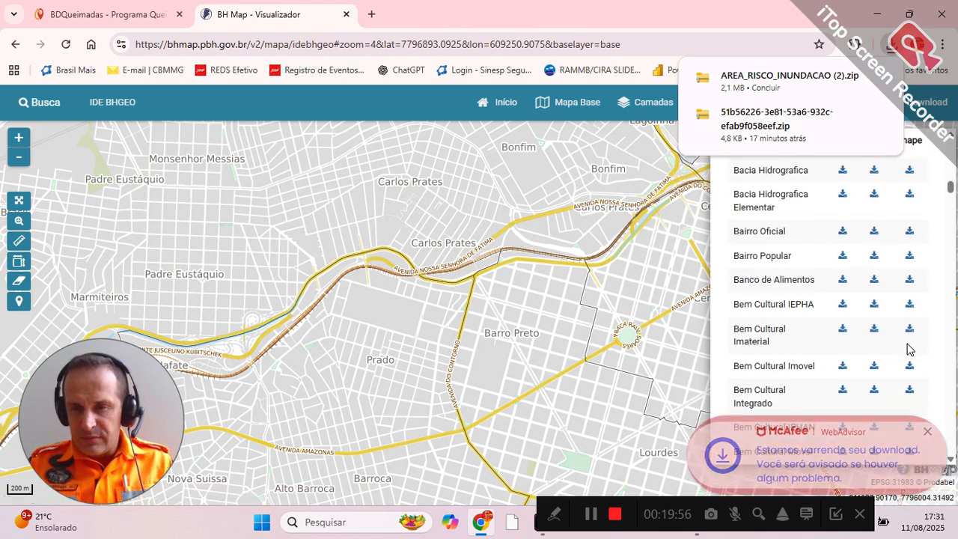
scroll(904, 338, up, 3)
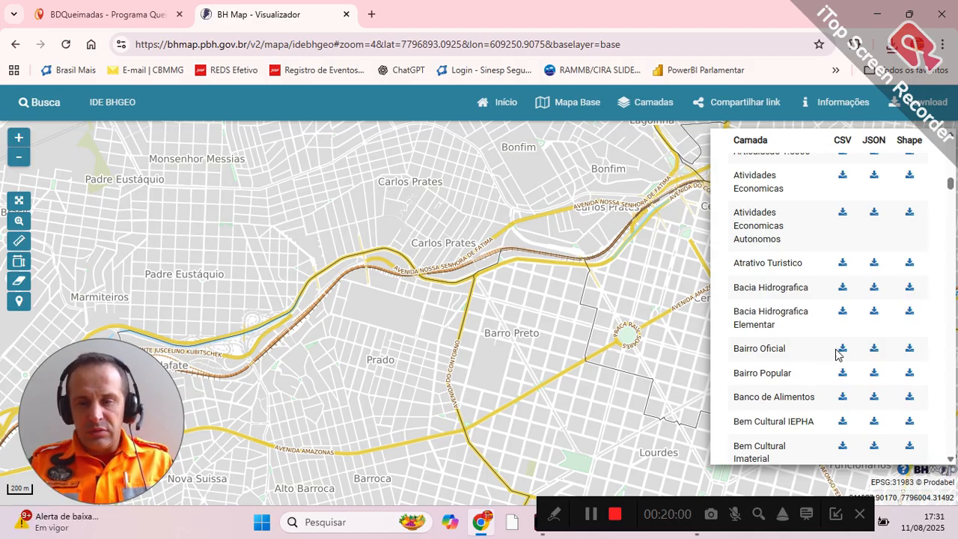
click(908, 352)
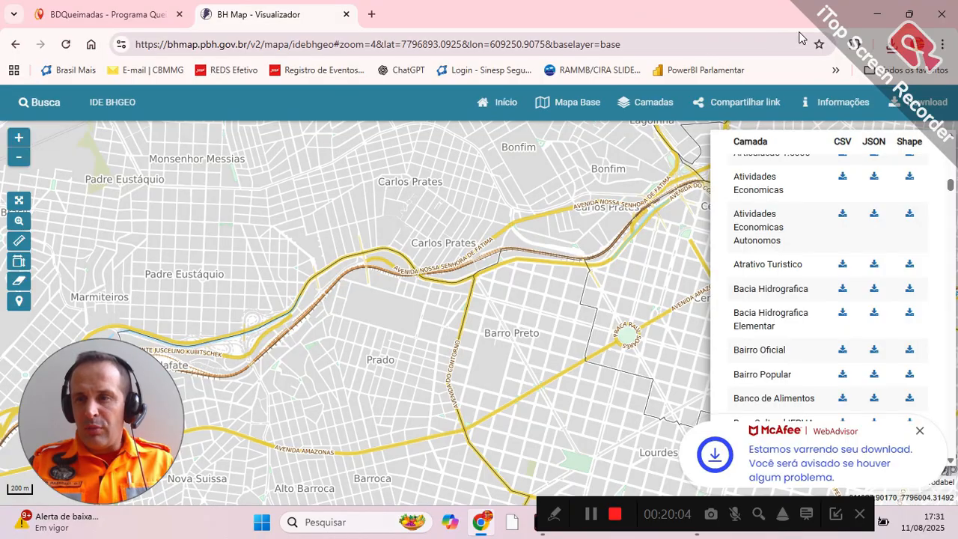
Step: Show the downloaded BAIRRO_OFICIAL (3) archive in the Downloads folder, look at its extraction option, and close the folder
click(893, 50)
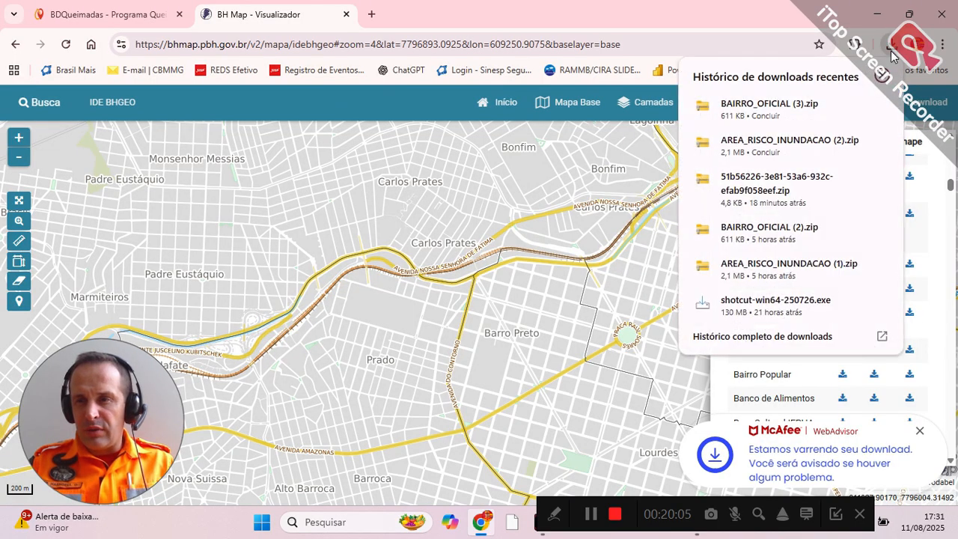
click(854, 104)
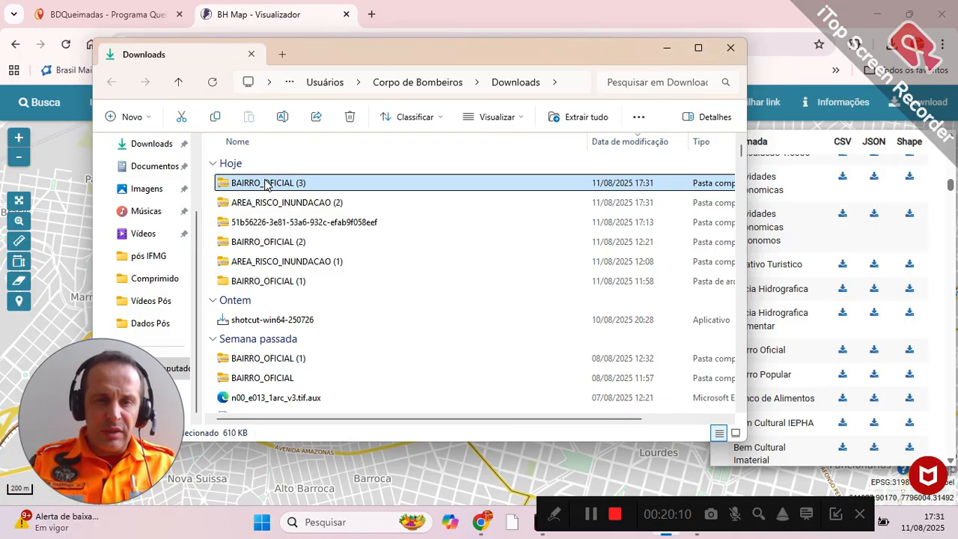
right_click(267, 186)
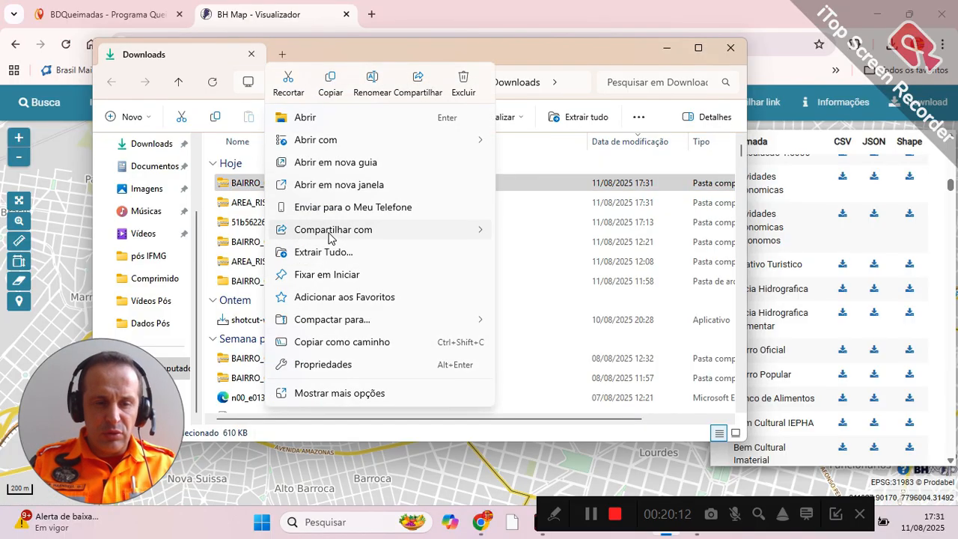
click(731, 46)
click(730, 46)
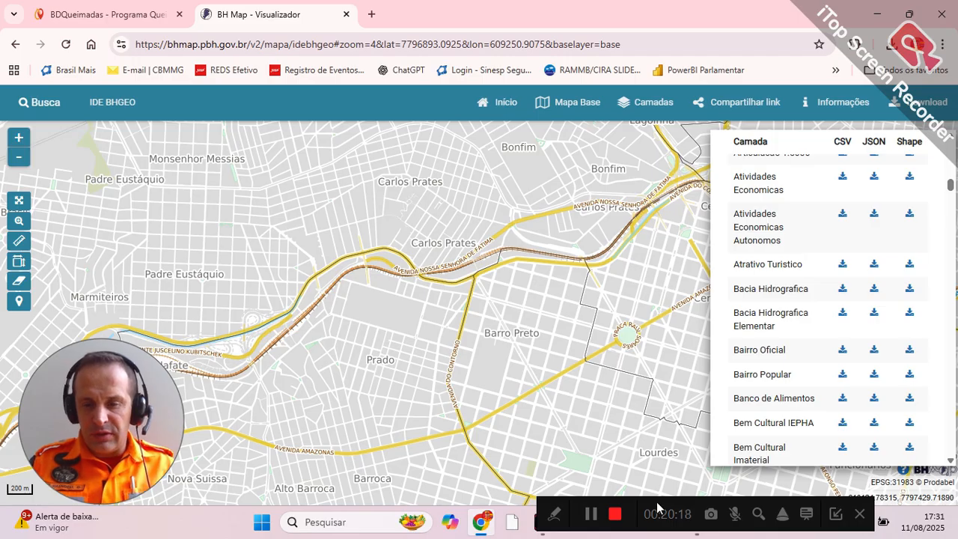
Step: Switch to QGIS and open the data source manager for adding a vector layer
drag(658, 507, 185, 497)
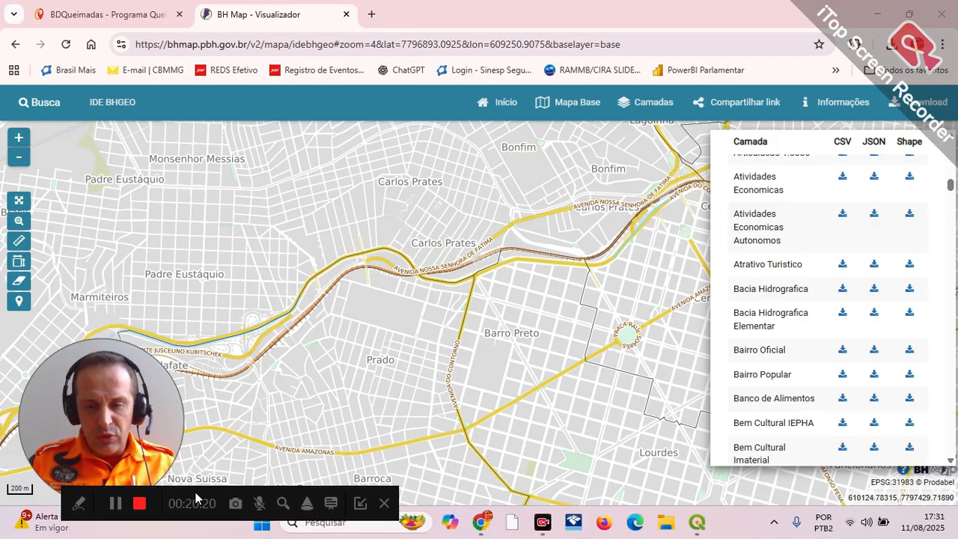
click(697, 523)
drag(82, 354, 836, 42)
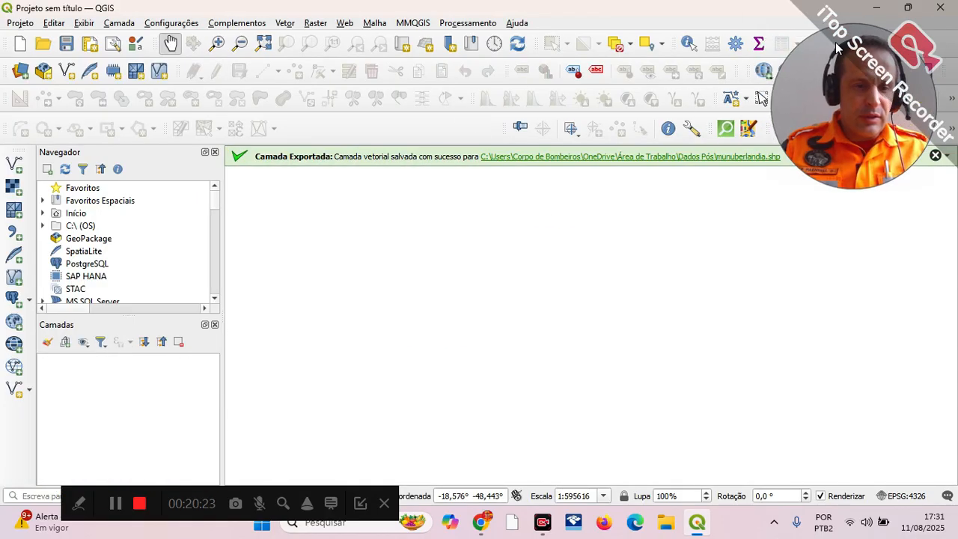
click(119, 23)
mouse_move(420, 71)
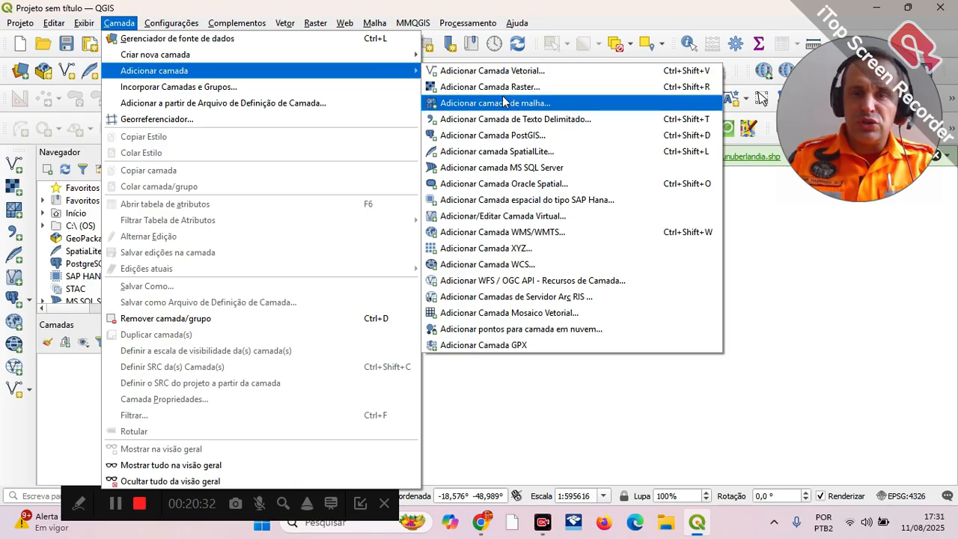
click(490, 71)
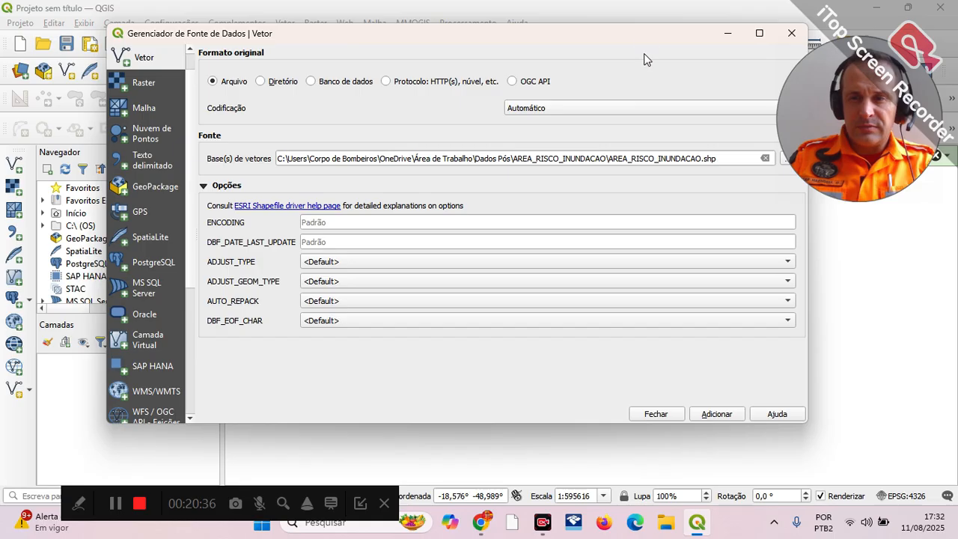
Step: Add AREA_RISCO_INUNDACAO.shp from the AREA_RISCO_INUNDACAO folder to the project as a vector layer and close the data source manager
drag(649, 32, 599, 39)
click(738, 164)
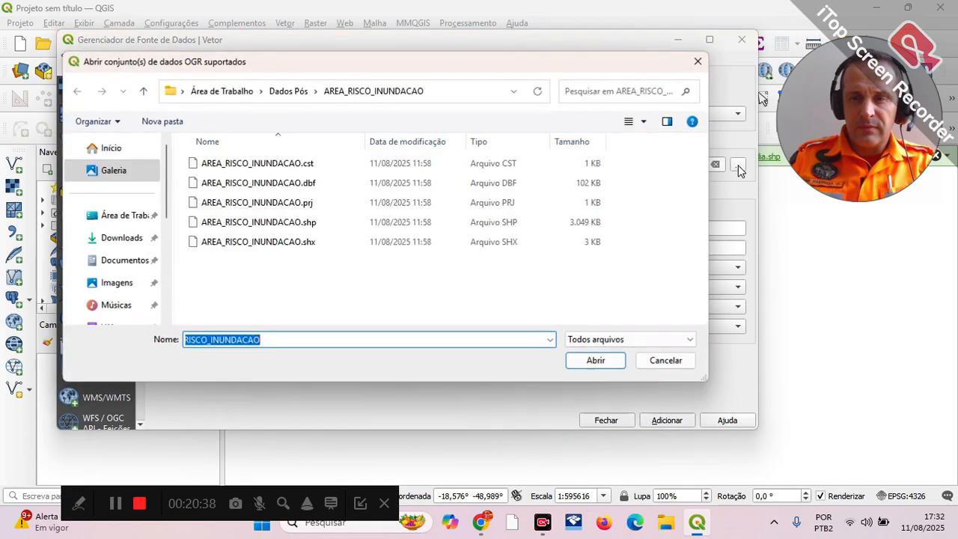
click(299, 224)
click(595, 361)
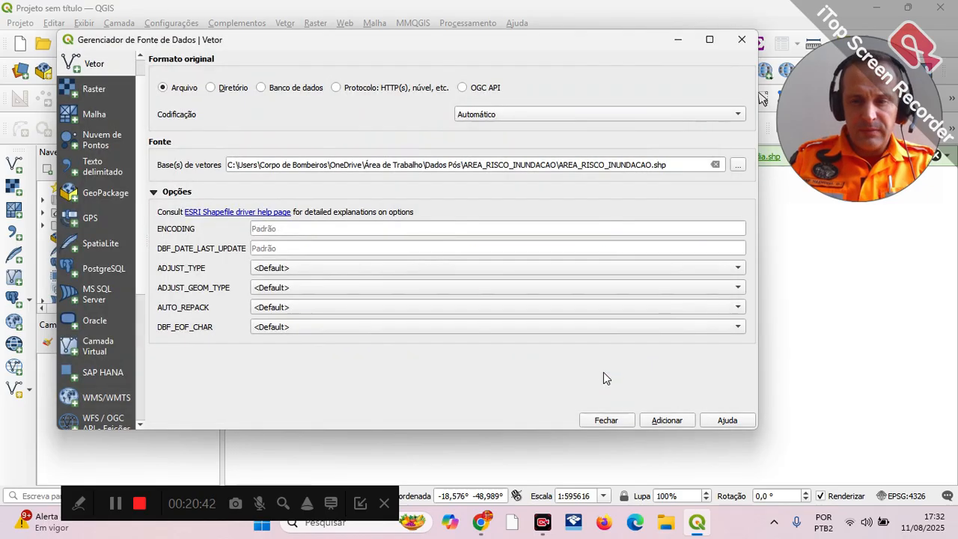
click(662, 420)
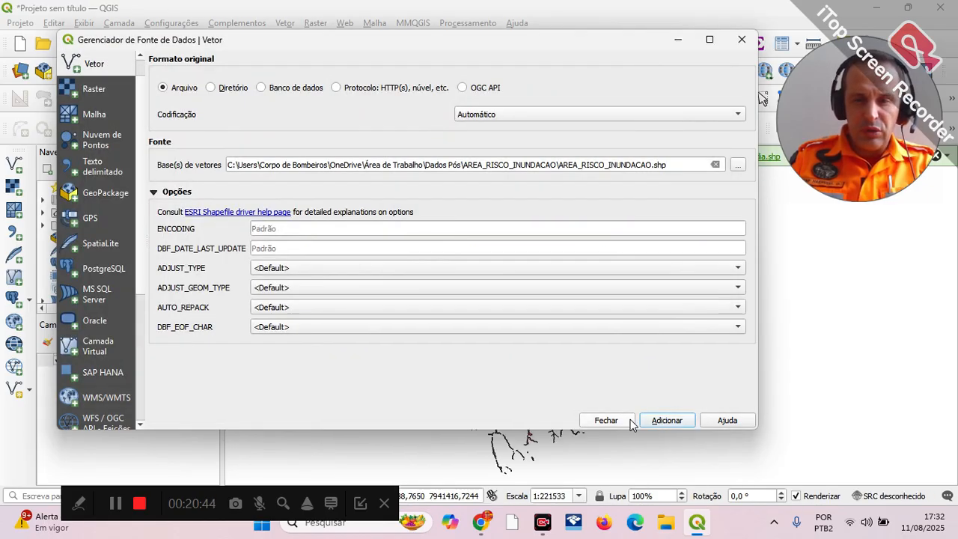
click(606, 421)
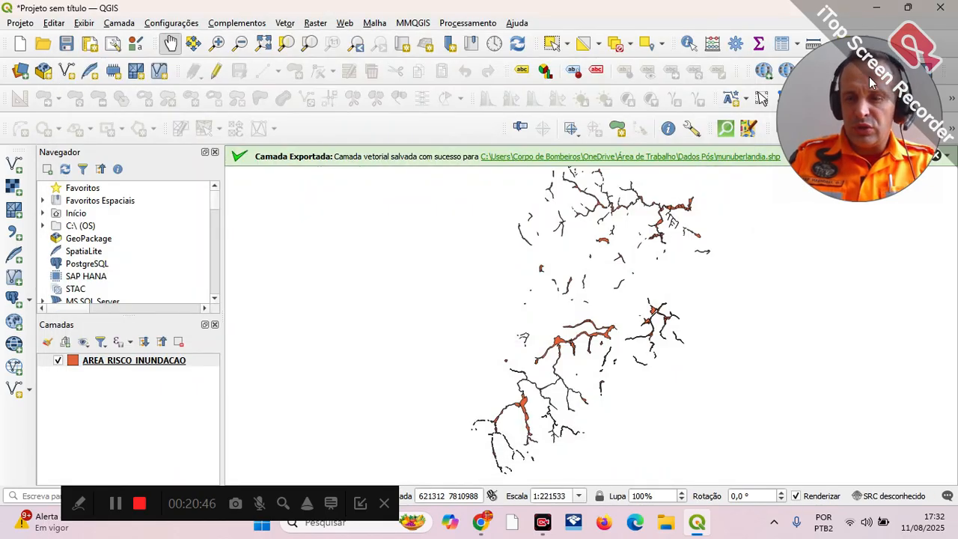
Step: Minimise the open windows to reach the desktop and open the Dados Pós folder in File Explorer to access the layer files
key(alt+Tab)
key(alt+Tab)
key(alt+Tab)
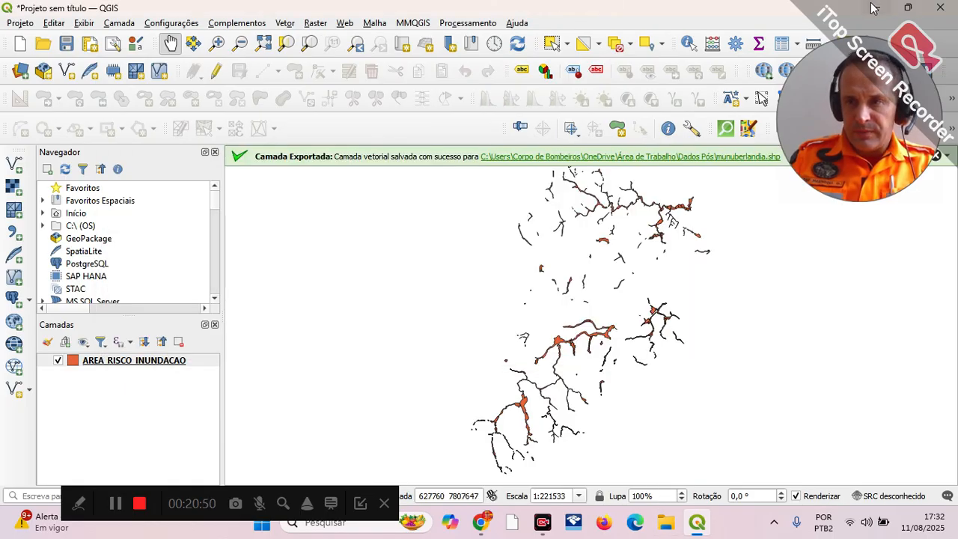
click(874, 7)
click(875, 7)
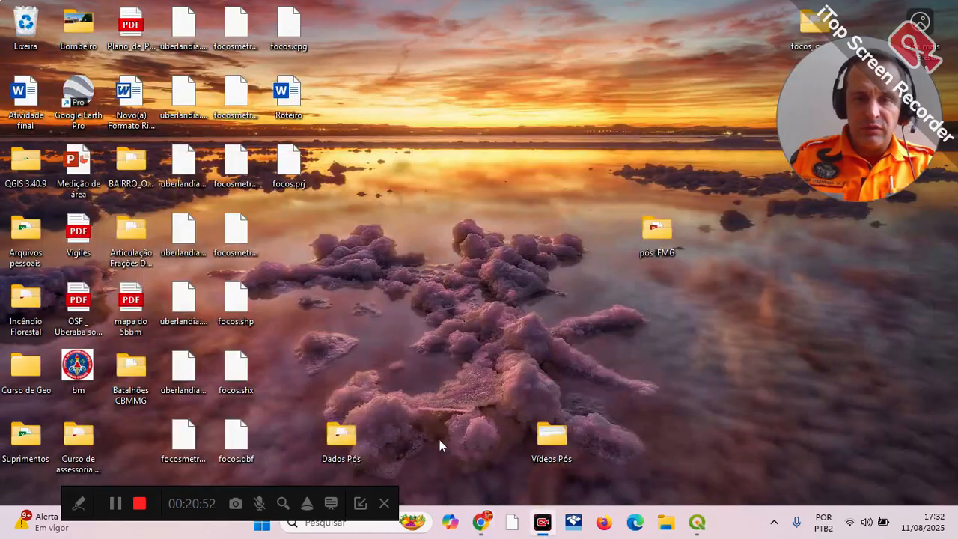
double_click(341, 437)
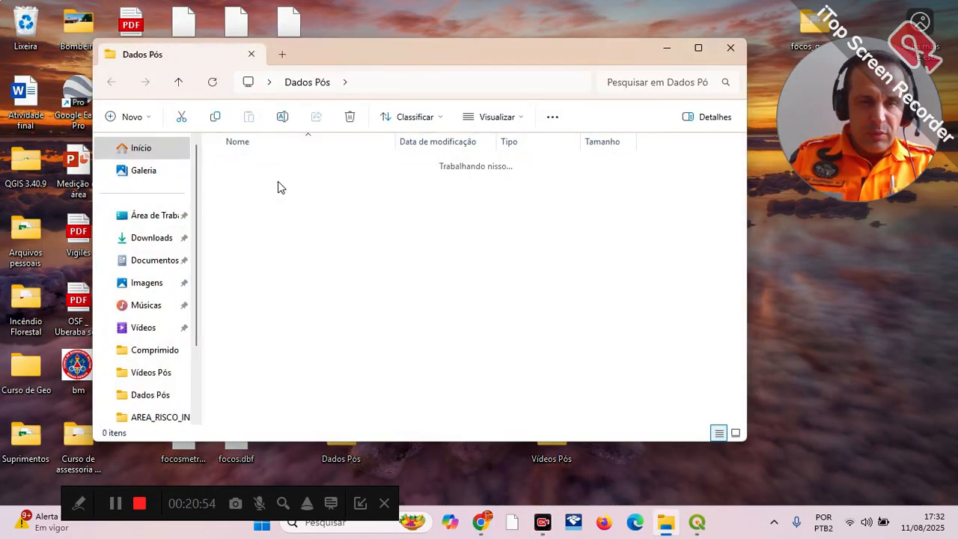
Step: Add BAIRRO_OFICIAL.shp from the BAIRRO_OFICIAL (1) folder to the QGIS project and close the folder window
double_click(278, 186)
click(697, 522)
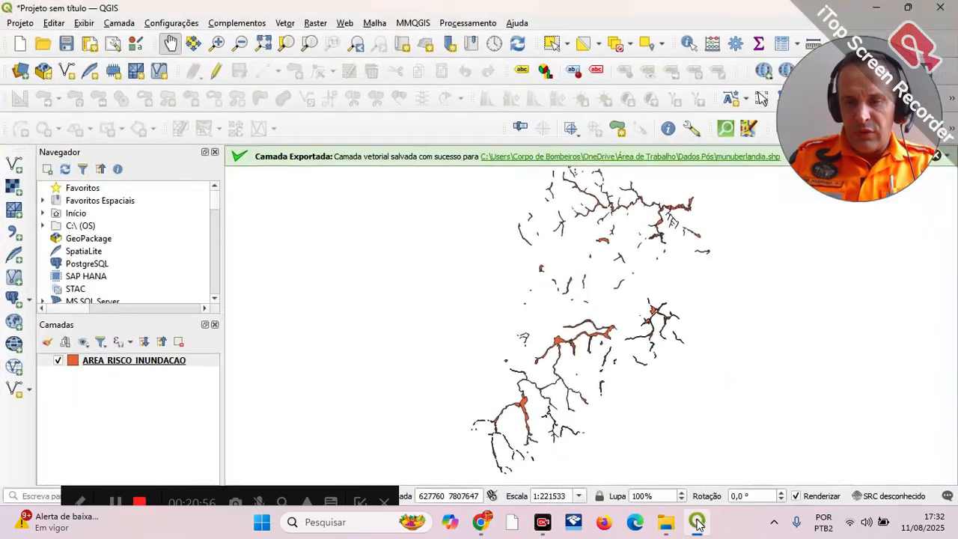
key(alt+Tab)
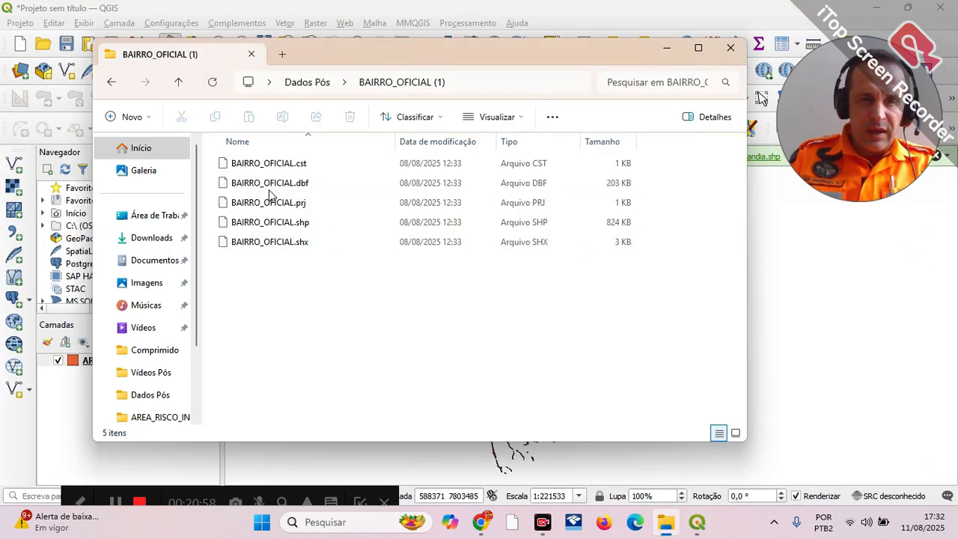
drag(388, 73, 448, 77)
click(330, 225)
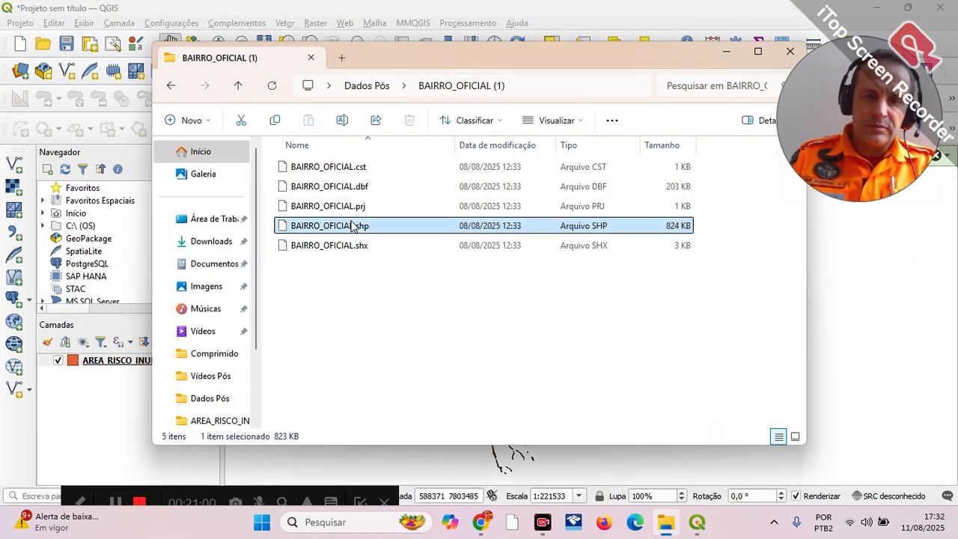
drag(330, 225, 130, 378)
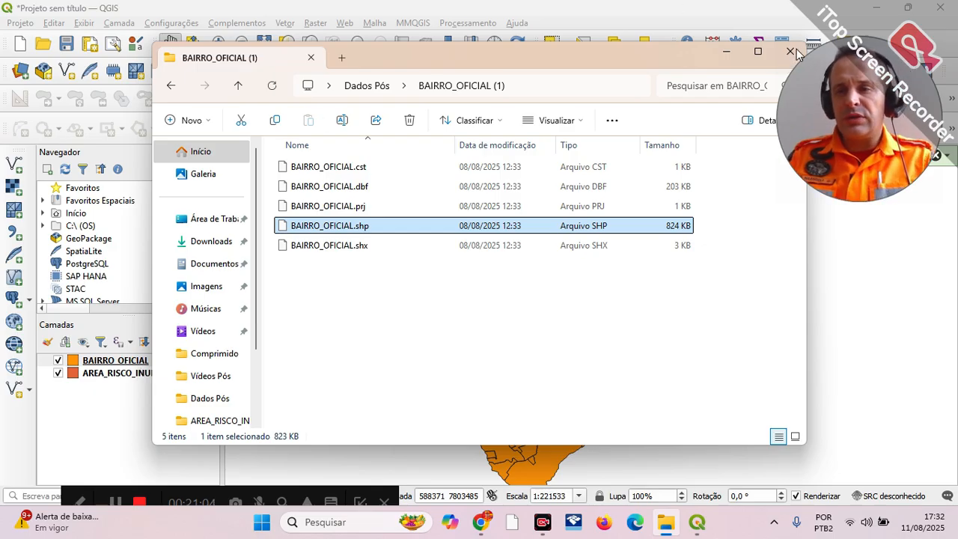
drag(554, 52, 486, 61)
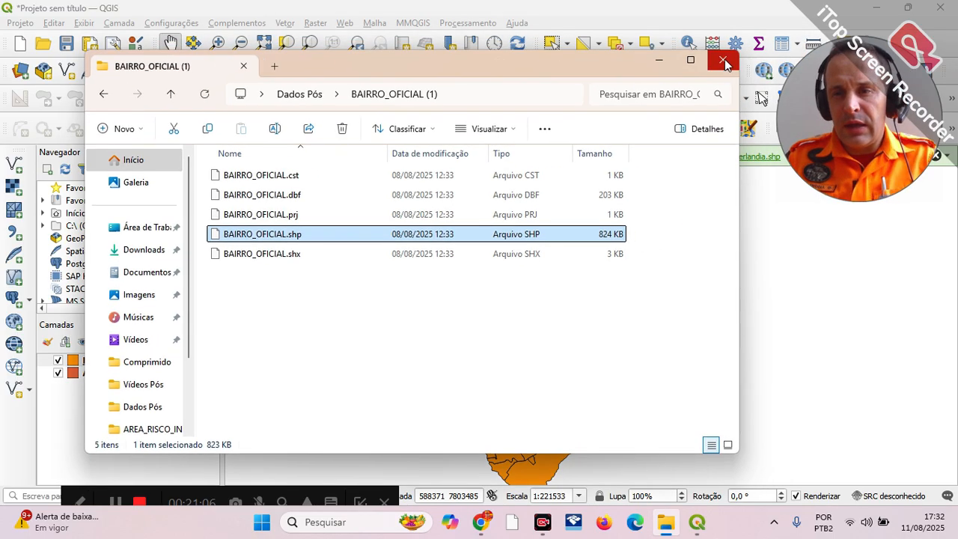
click(723, 61)
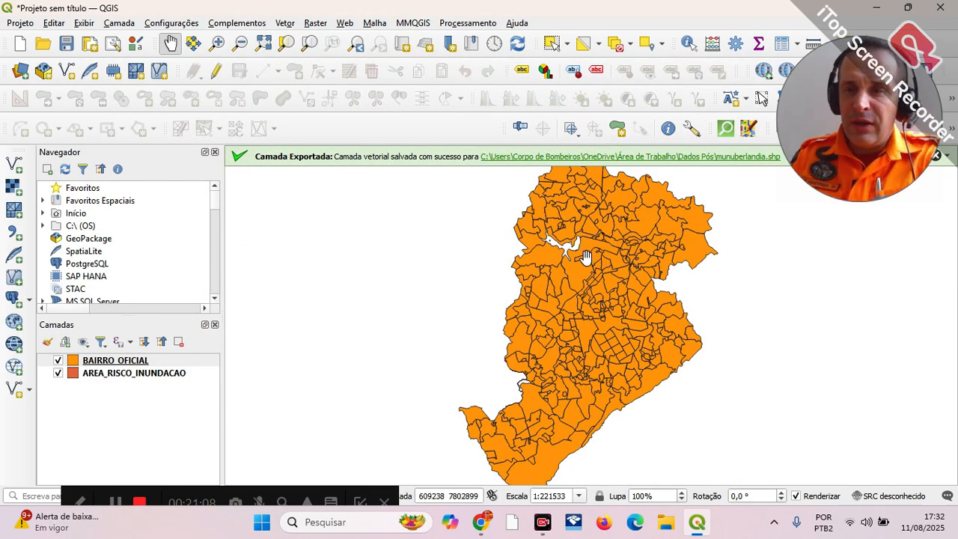
Step: Hide the BAIRRO_OFICIAL layer and examine the records in the AREA_RISCO_INUNDACAO attribute table, closing it when done
click(59, 361)
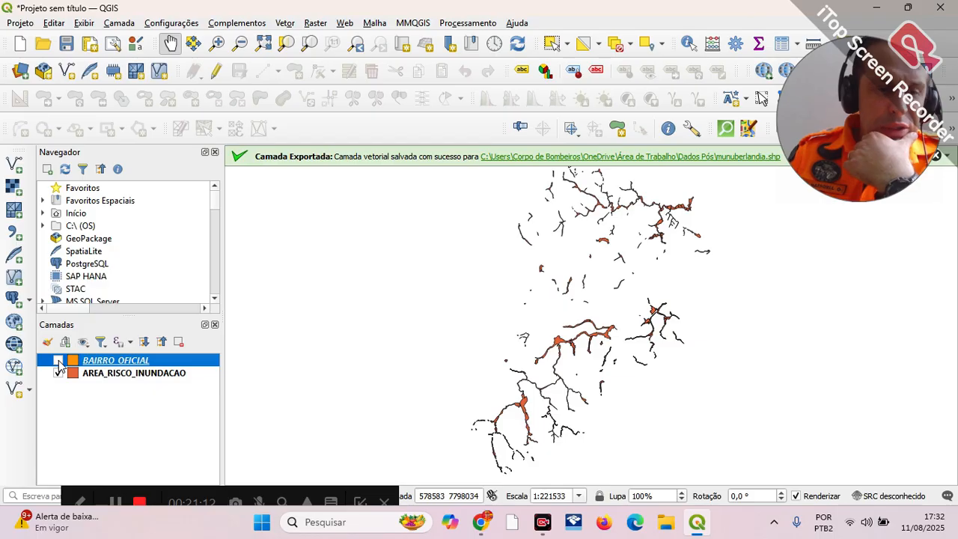
right_click(117, 375)
click(187, 216)
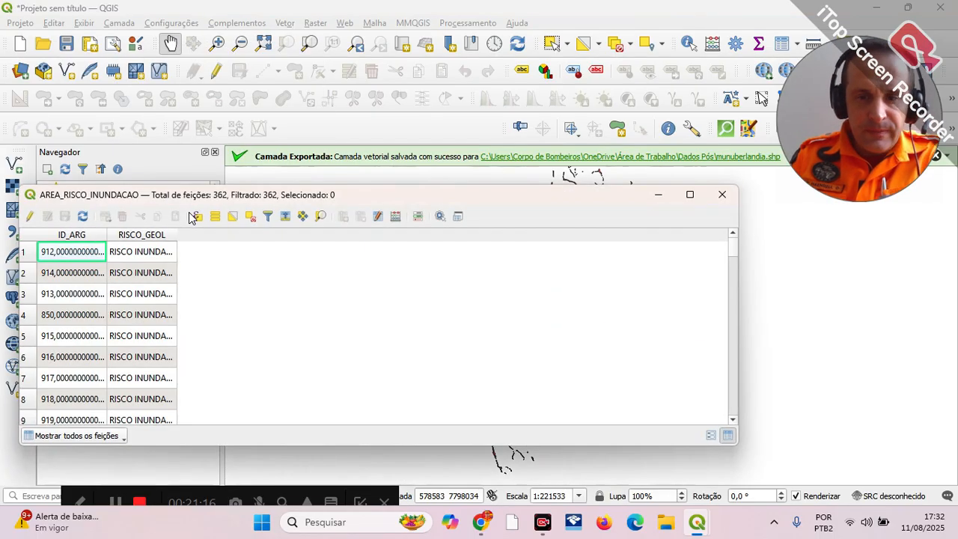
scroll(134, 277, down, 3)
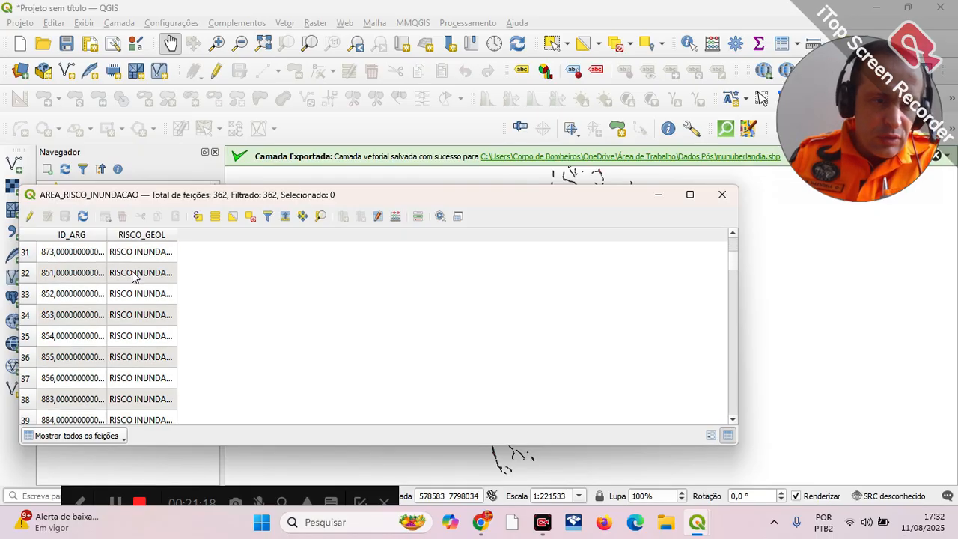
scroll(134, 277, down, 5)
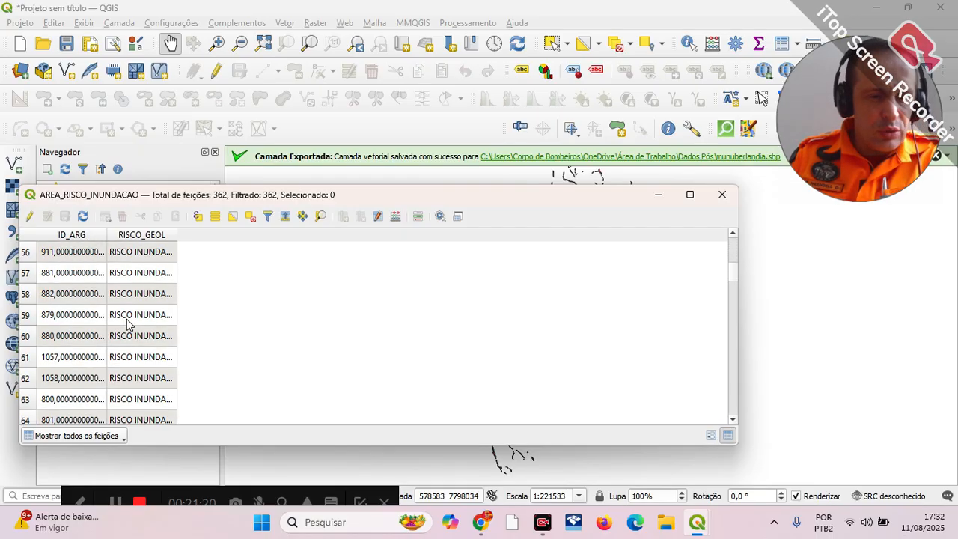
click(723, 196)
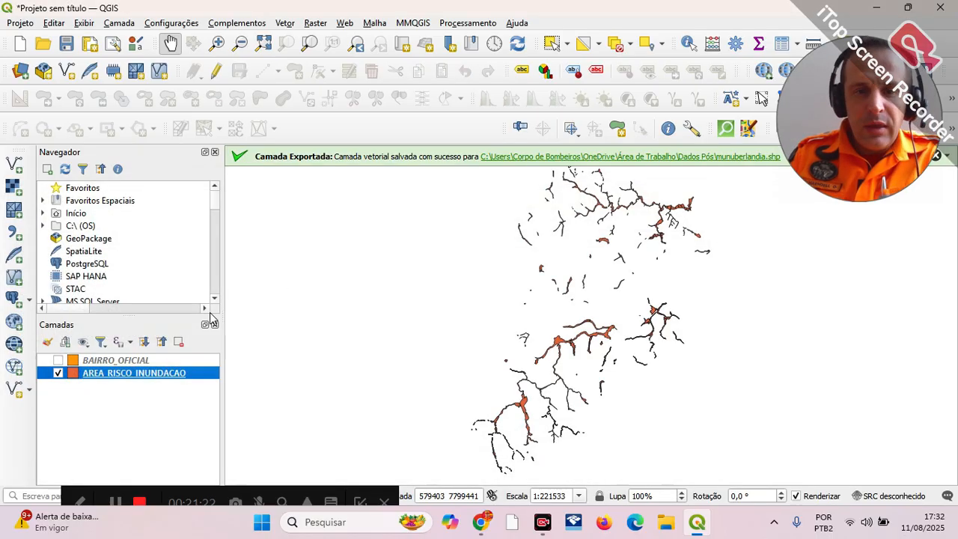
Step: Examine the type, name, area and perimeter fields in the BAIRRO_OFICIAL attribute table, closing it when done
right_click(131, 363)
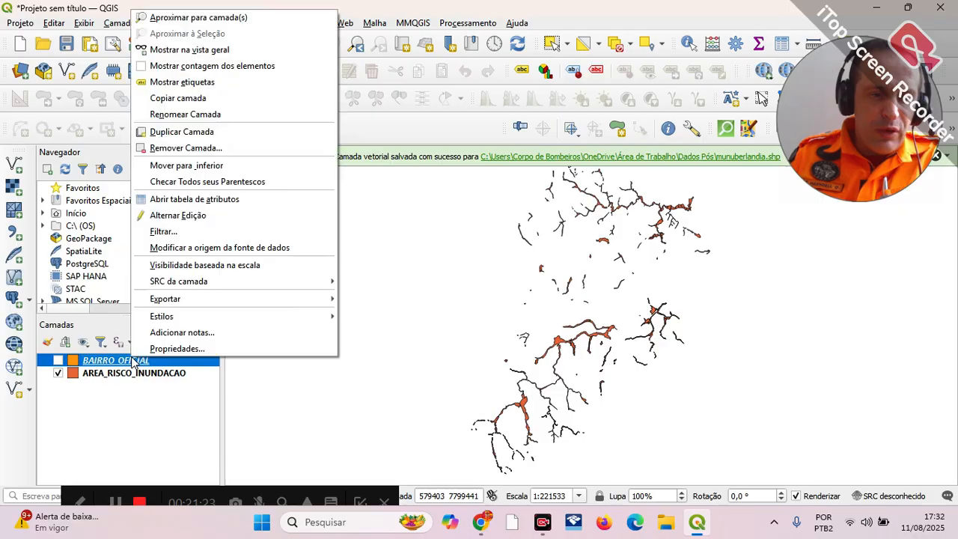
click(209, 202)
click(689, 195)
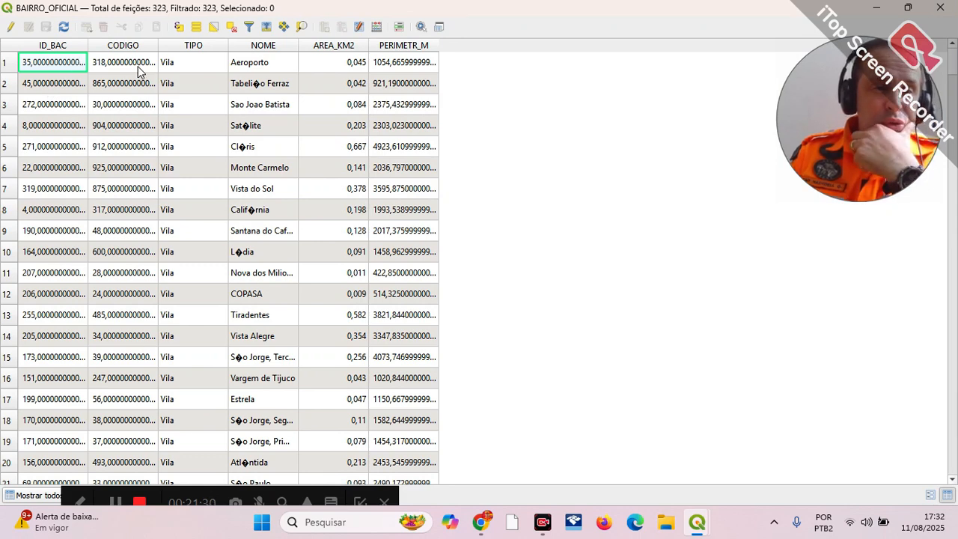
scroll(195, 307, down, 20)
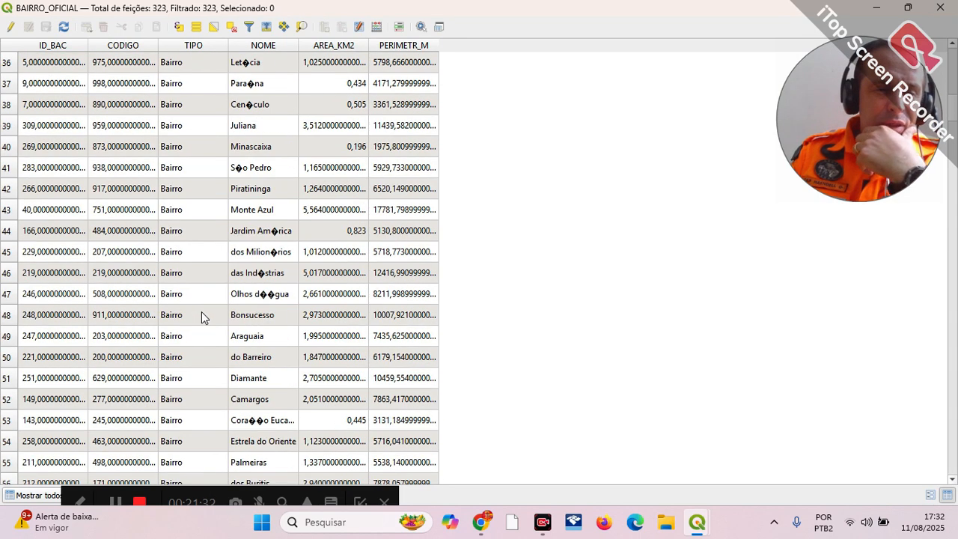
scroll(196, 316, up, 8)
scroll(202, 285, up, 8)
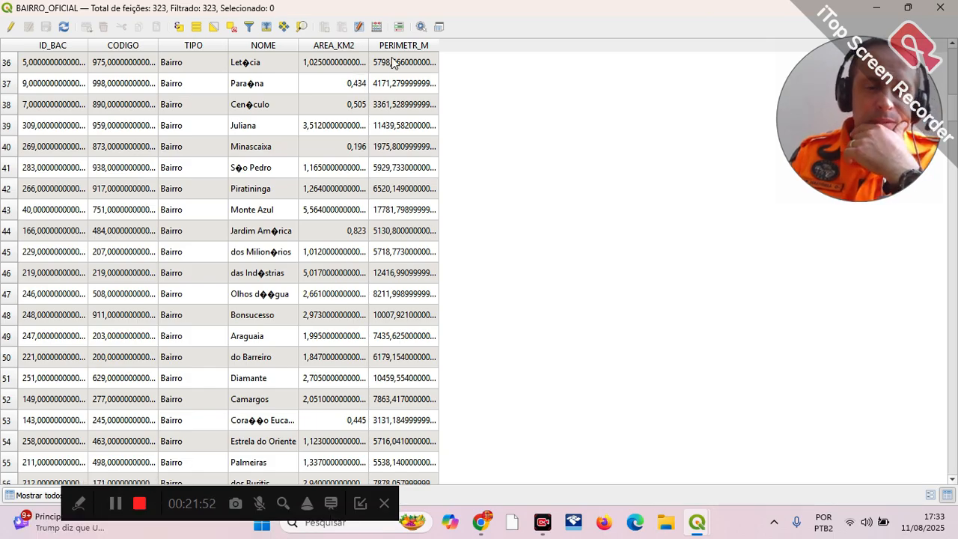
scroll(380, 137, down, 12)
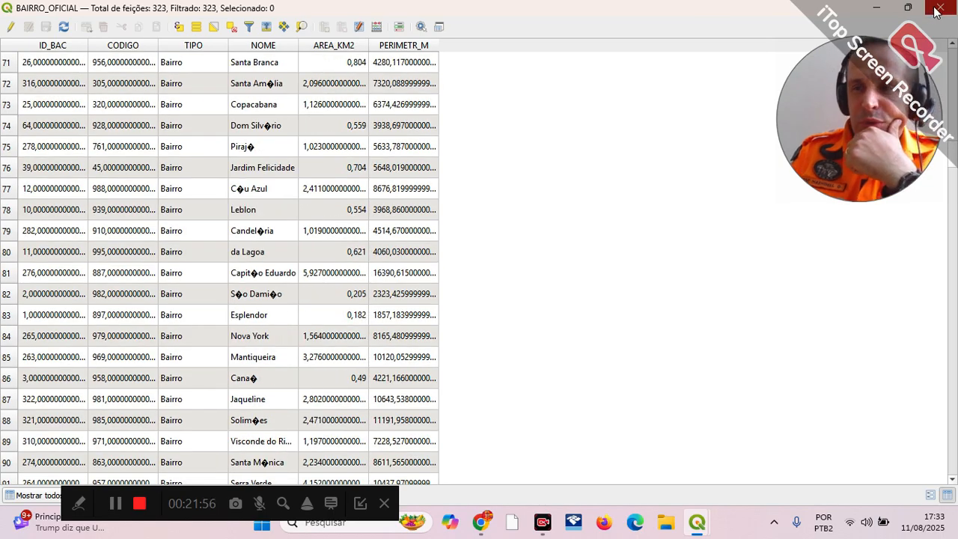
click(940, 8)
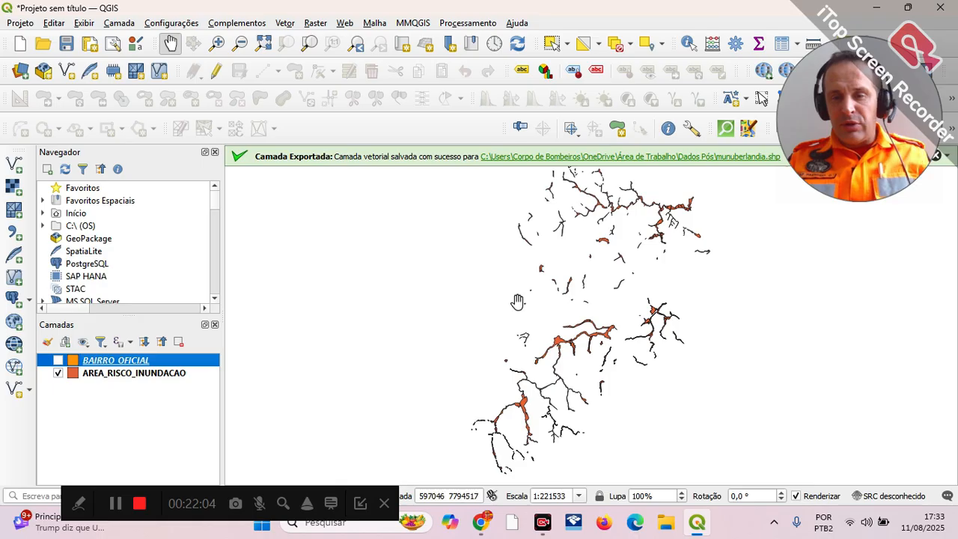
Step: Inspect the flood-risk polygons up close and turn the BAIRRO_OFICIAL layer back on over them
scroll(610, 320, up, 1)
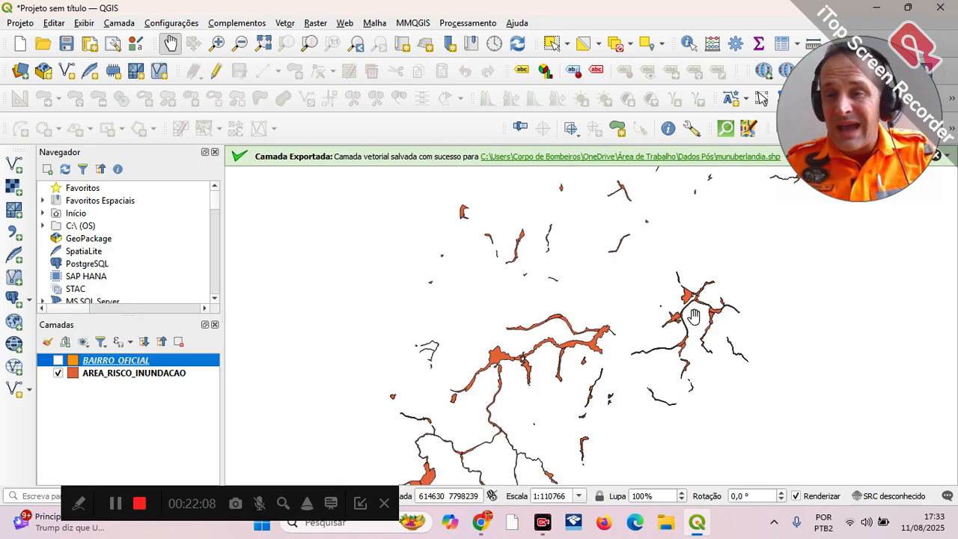
scroll(530, 367, up, 1)
scroll(595, 320, up, 1)
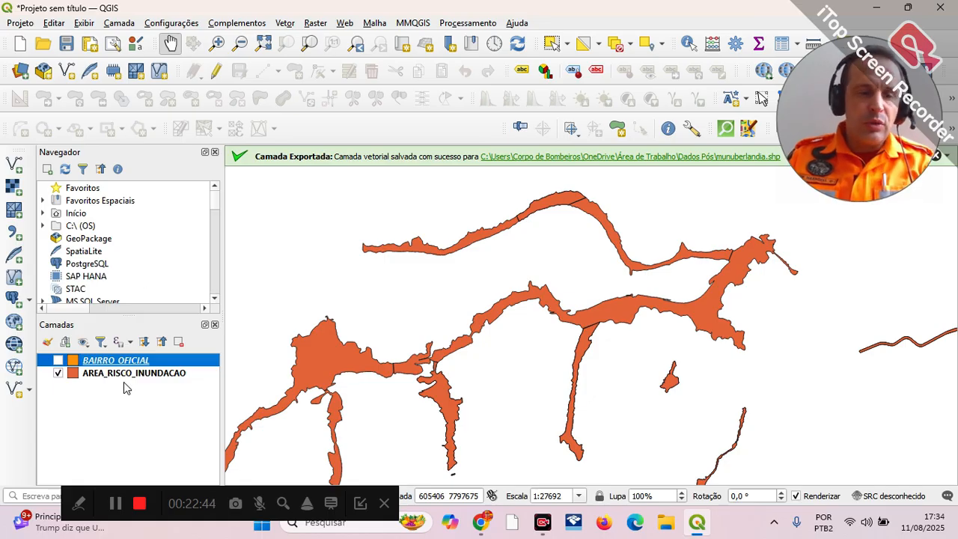
click(58, 360)
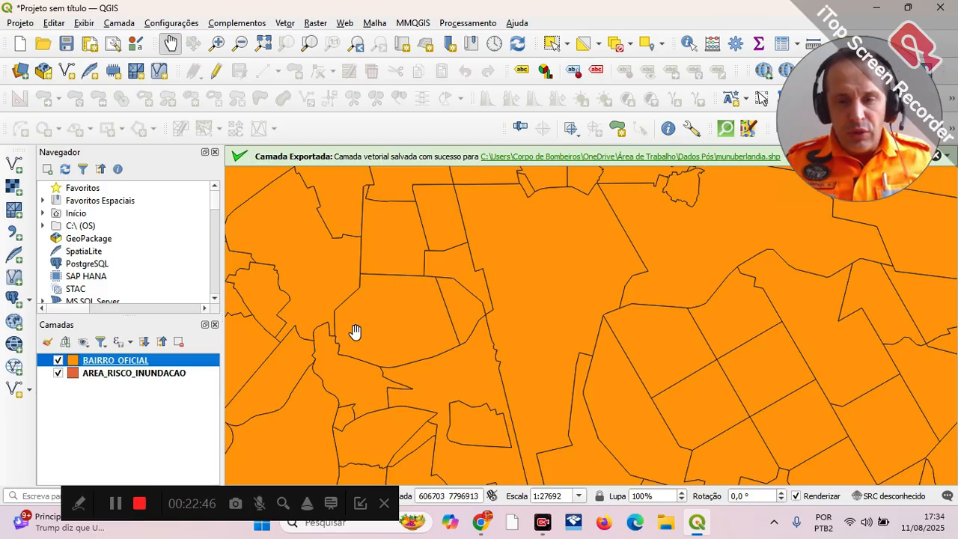
scroll(624, 274, down, 2)
drag(706, 315, 593, 332)
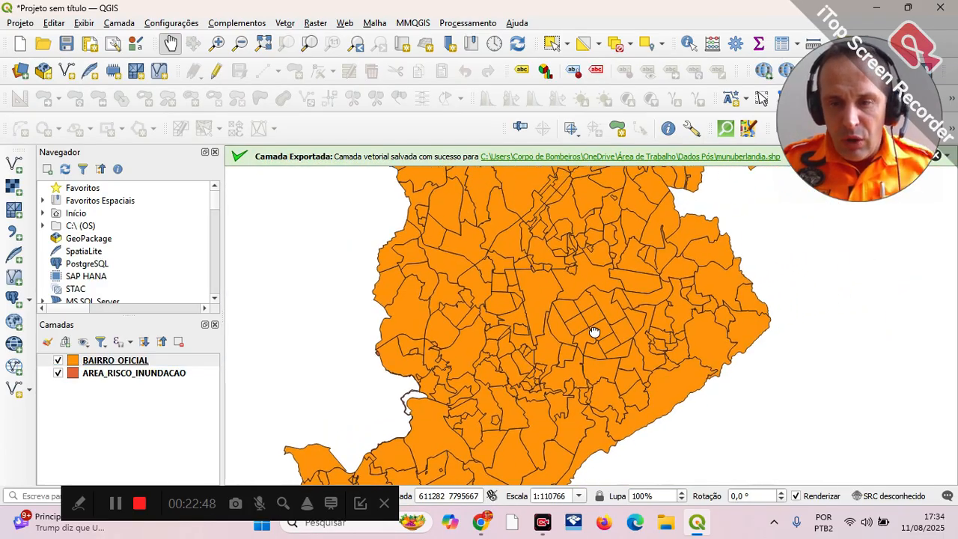
Step: Identify several neighbourhood polygons of BAIRRO_OFICIAL on the map to read their attributes
click(687, 46)
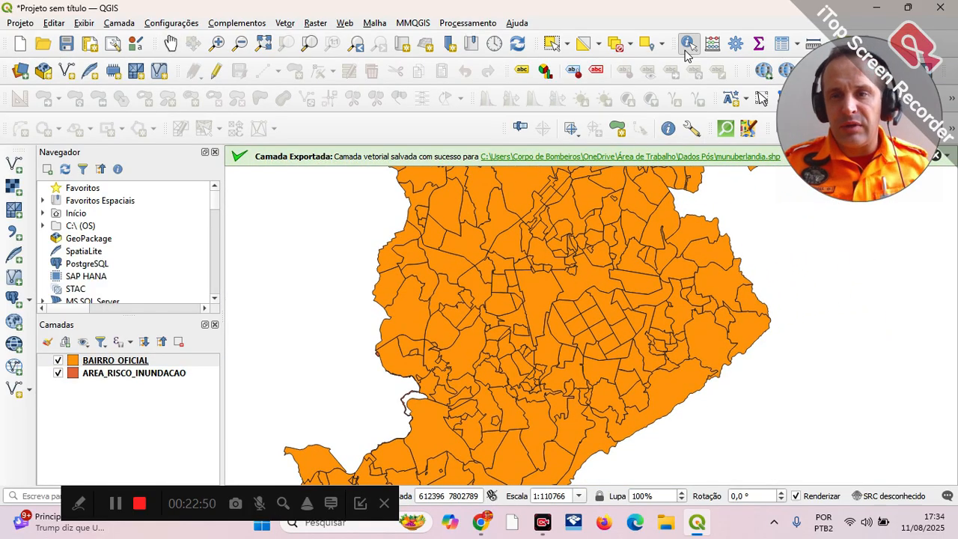
click(588, 285)
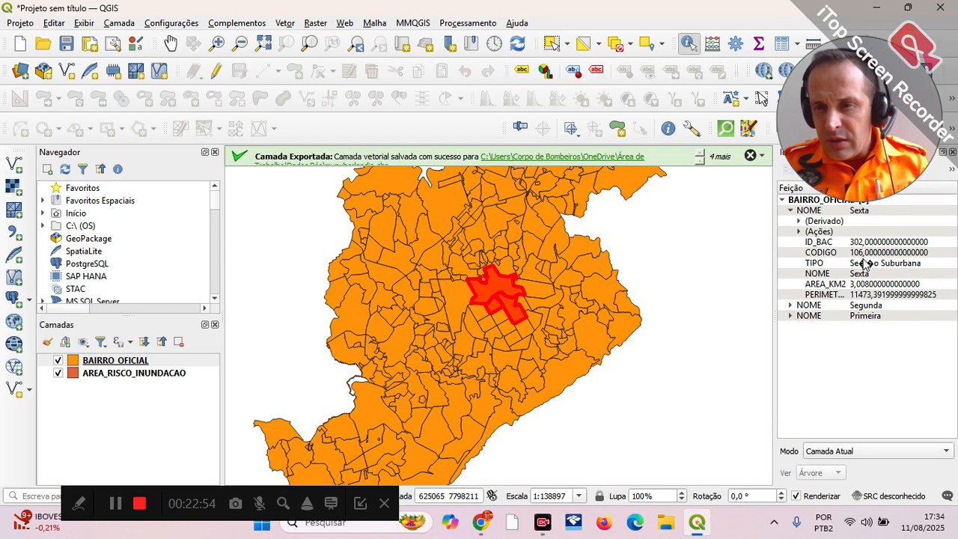
drag(859, 163, 816, 136)
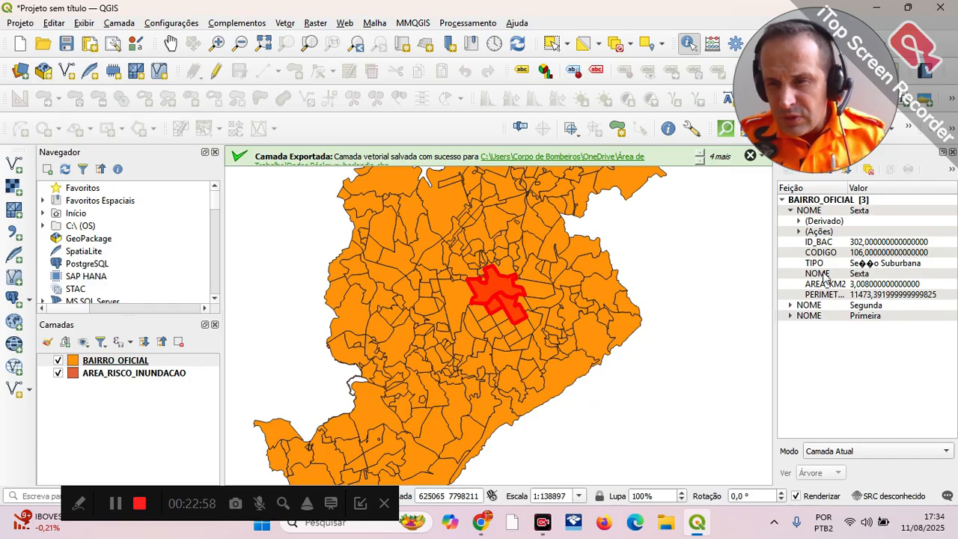
click(594, 334)
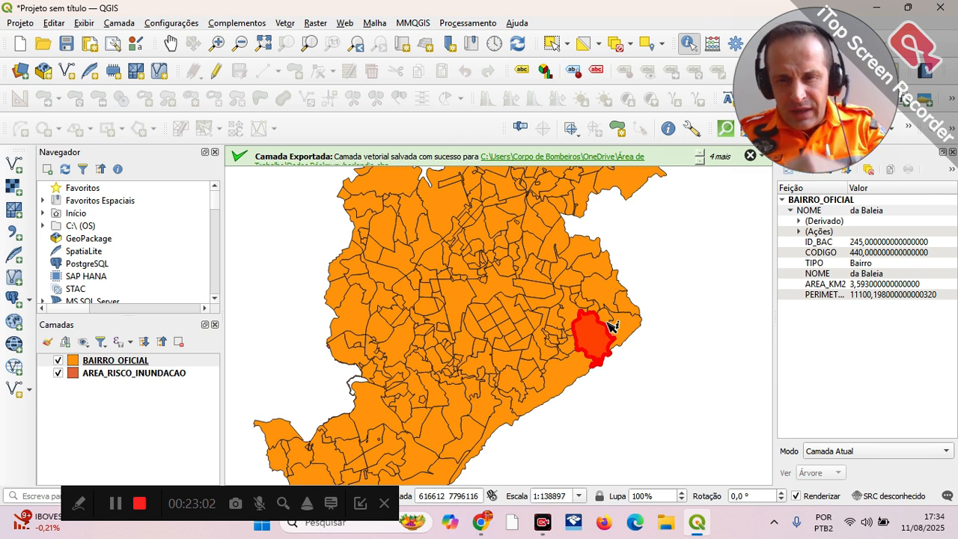
click(620, 323)
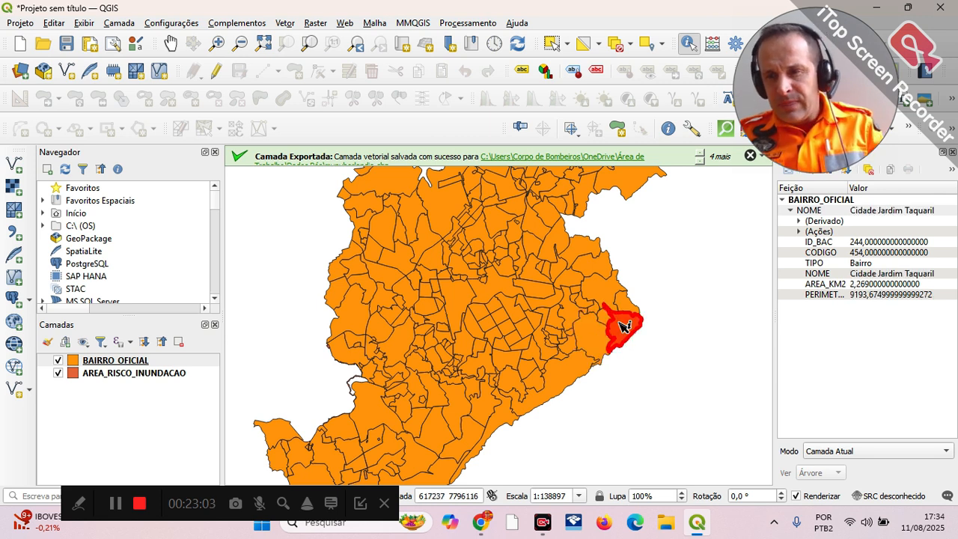
click(453, 266)
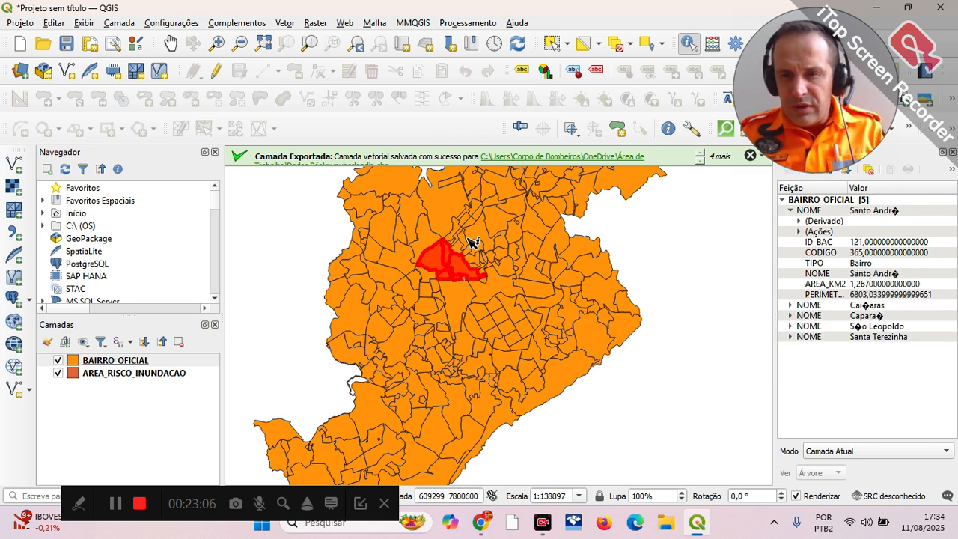
click(476, 260)
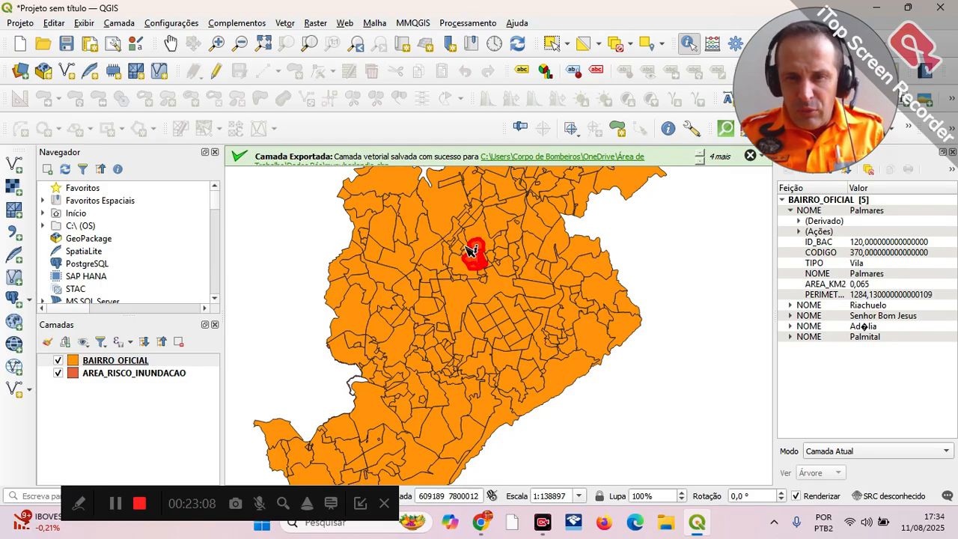
click(464, 246)
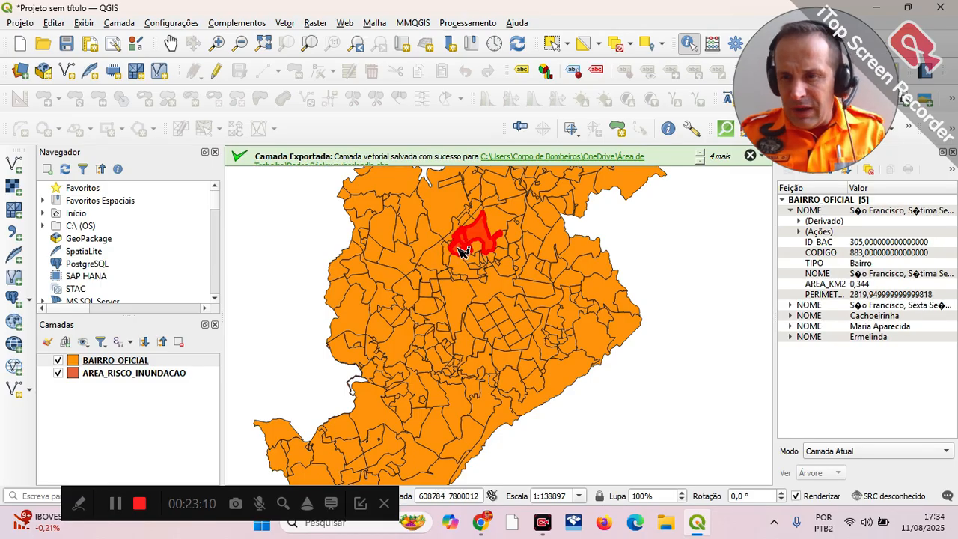
click(458, 258)
click(437, 265)
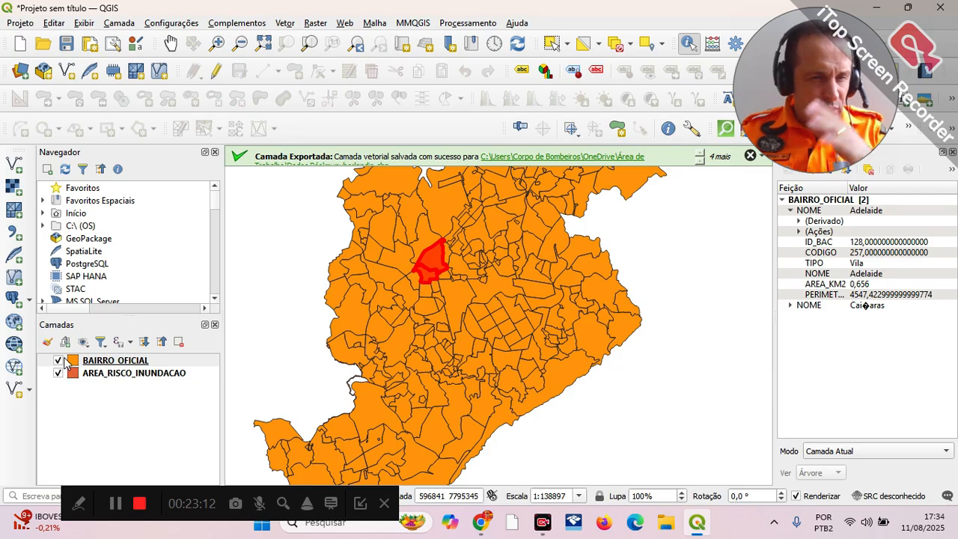
Step: Hide the BAIRRO_OFICIAL layer and set its fill symbol opacity to 60% in the layer's symbology
click(61, 362)
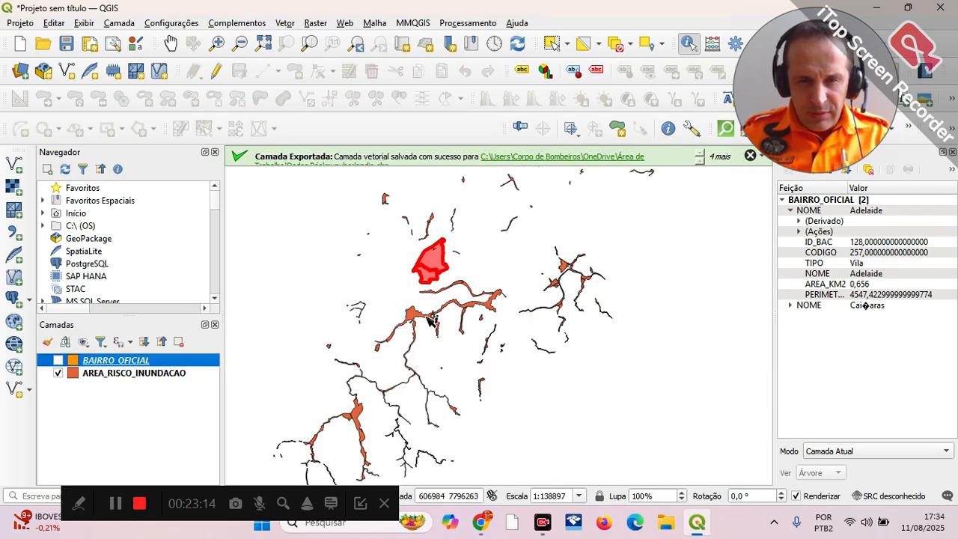
right_click(101, 367)
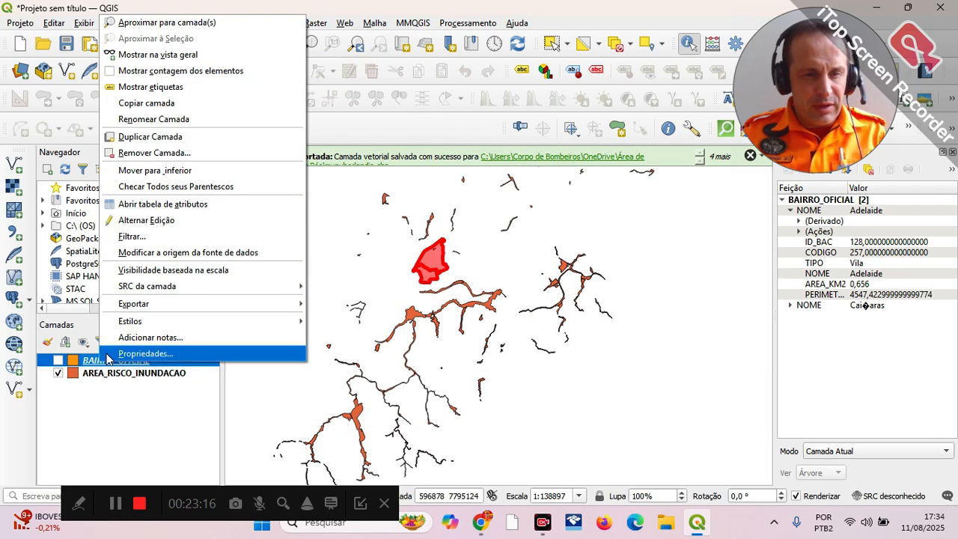
right_click(89, 364)
right_click(89, 365)
click(135, 349)
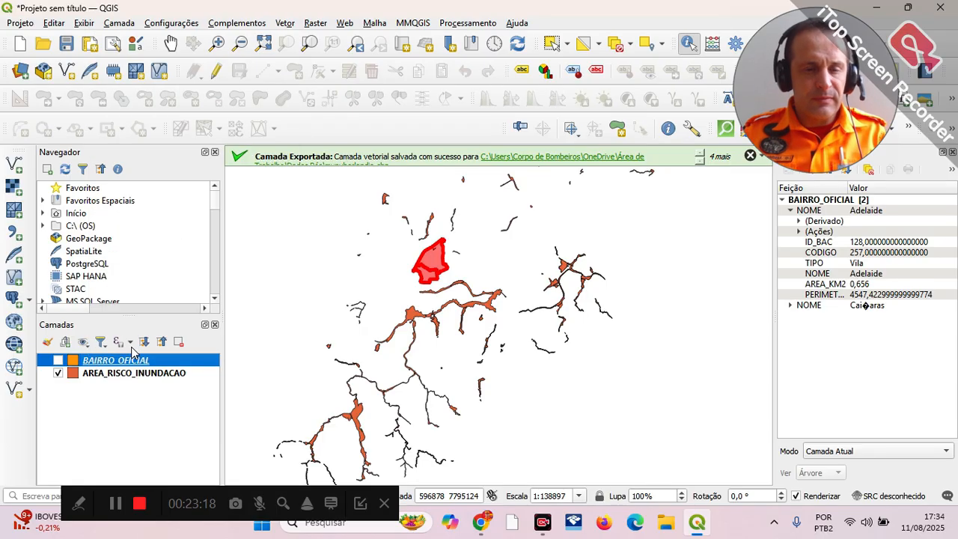
scroll(444, 181, down, 3)
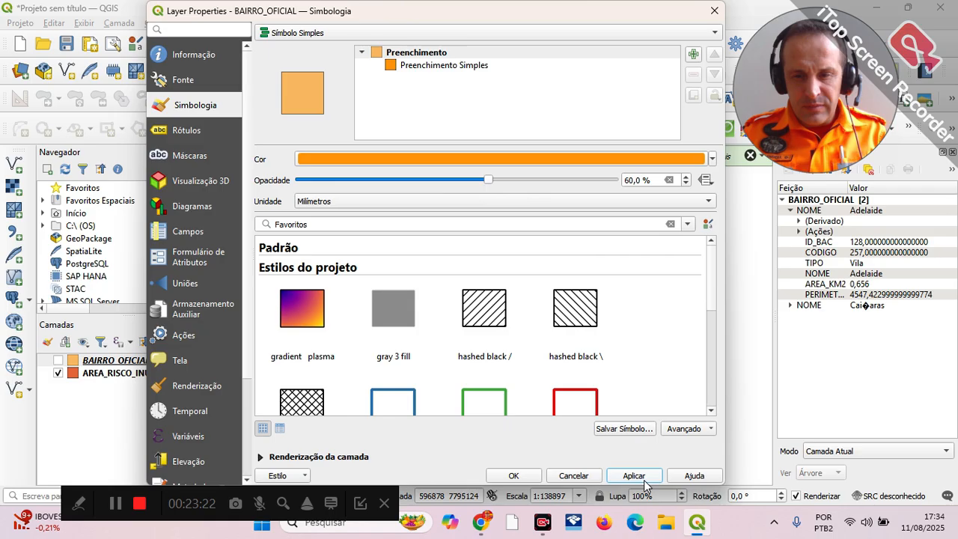
click(513, 476)
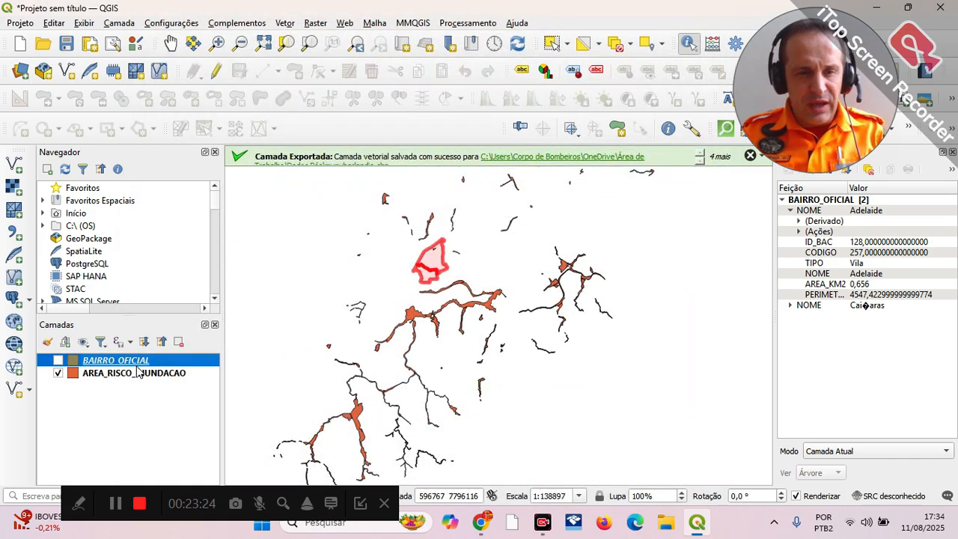
Step: Show the BAIRRO_OFICIAL layer again and identify the neighbourhood crossed by the central flood-risk strip to read its attributes
click(58, 362)
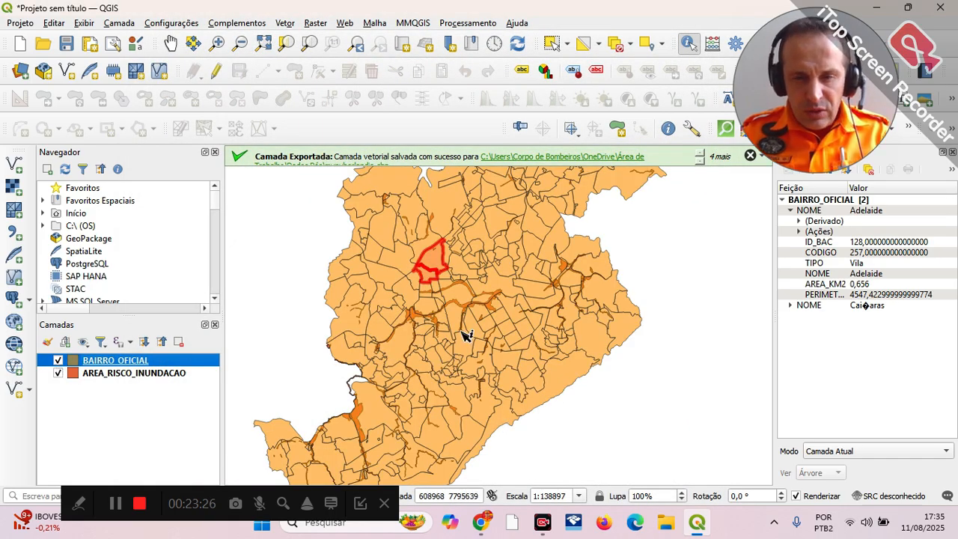
scroll(462, 334, up, 2)
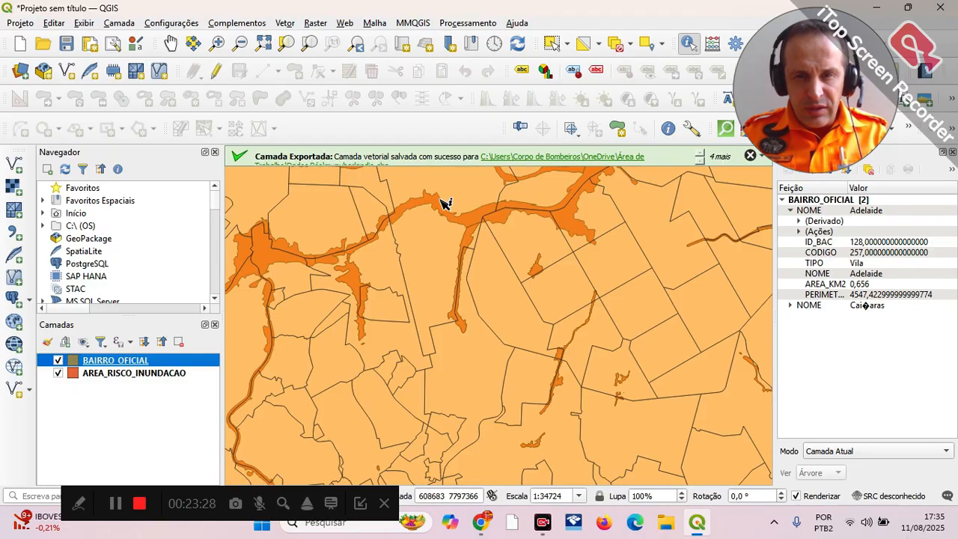
click(442, 200)
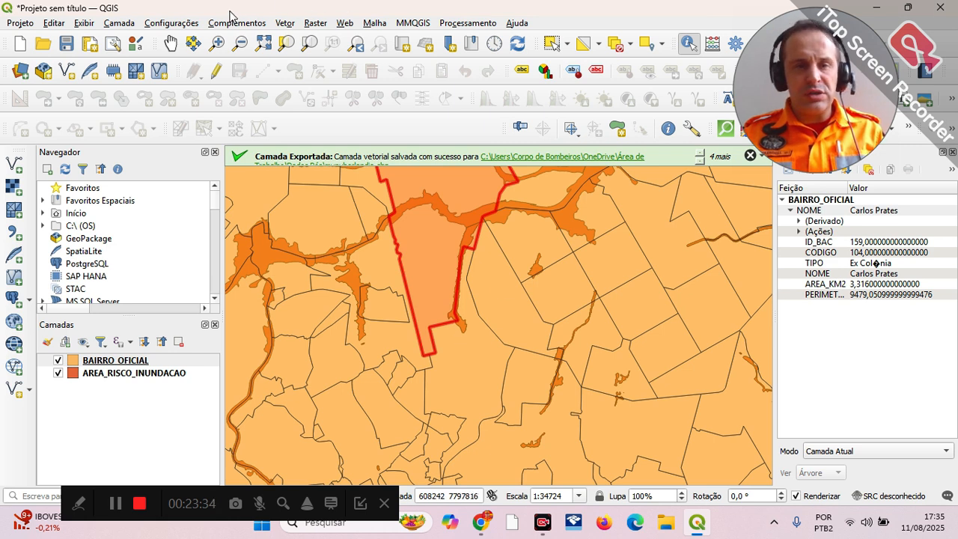
Step: Select the Carlos Prates neighbourhood polygon of BAIRRO_OFICIAL on the map using single-feature or rectangle selection
click(168, 45)
drag(494, 283, 507, 370)
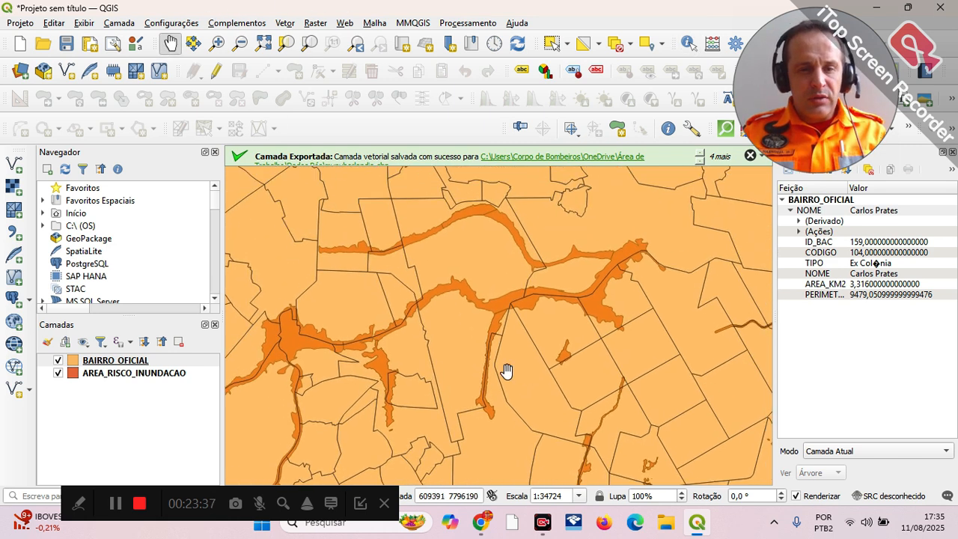
click(568, 45)
click(580, 79)
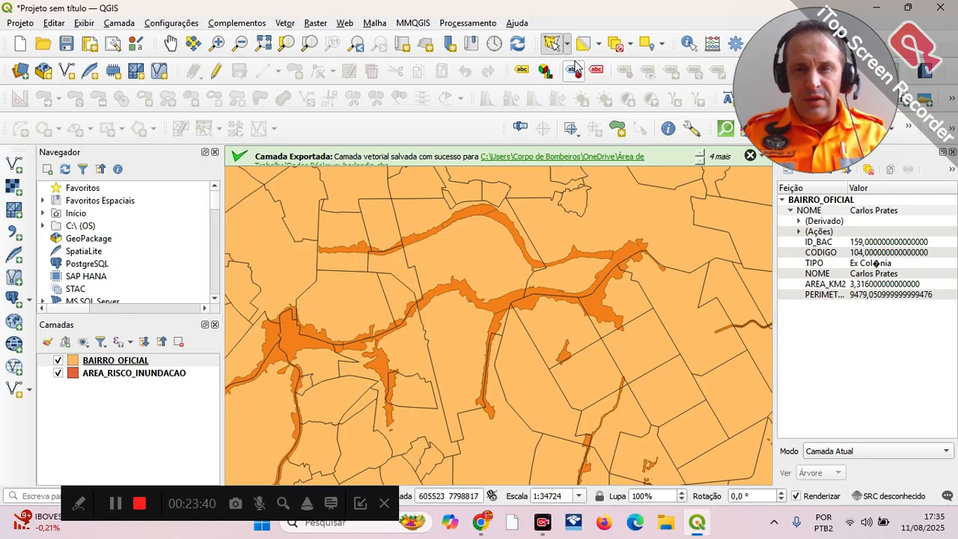
click(568, 45)
click(575, 65)
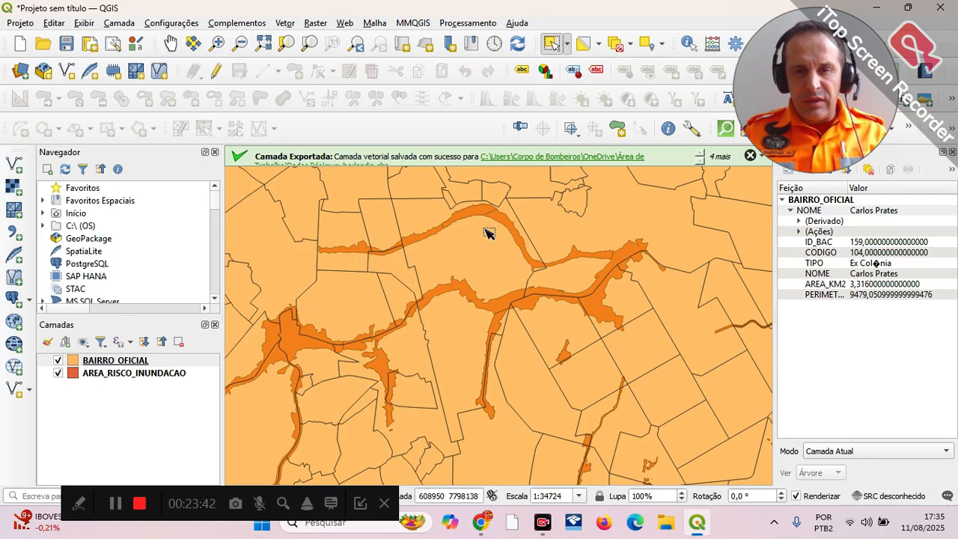
click(474, 307)
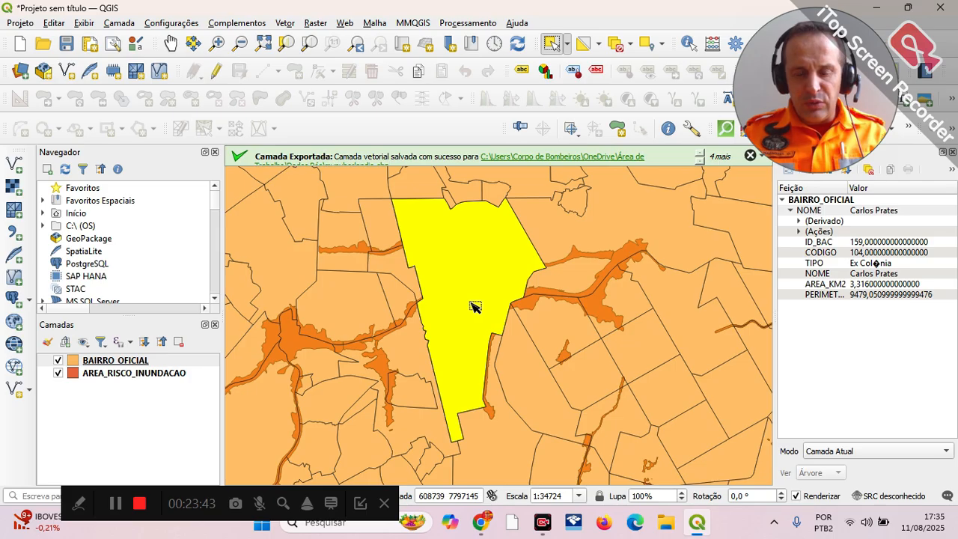
Step: Export only the selected BAIRRO_OFICIAL feature as a shapefile named CARLOSPRATES in the Dados Pós folder, adding it to the map
click(101, 361)
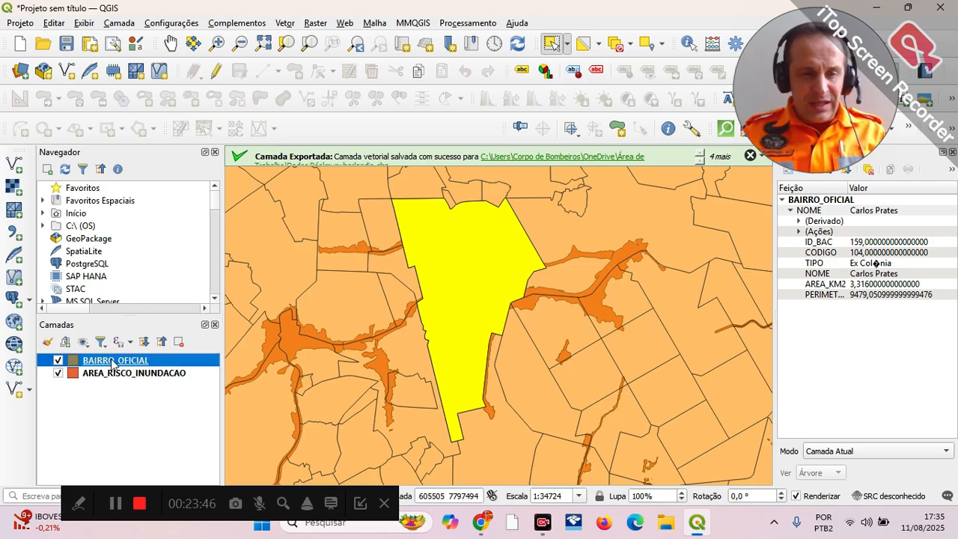
right_click(112, 365)
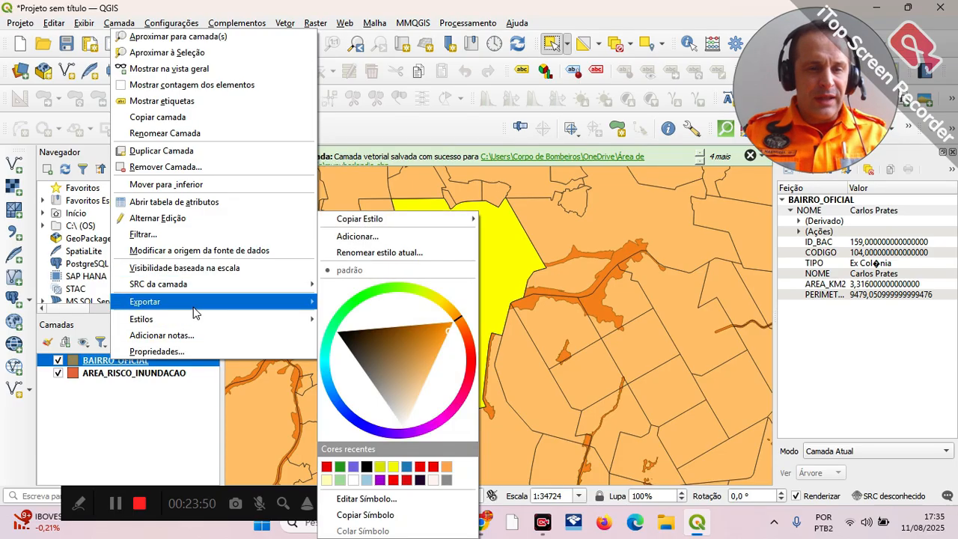
mouse_move(196, 302)
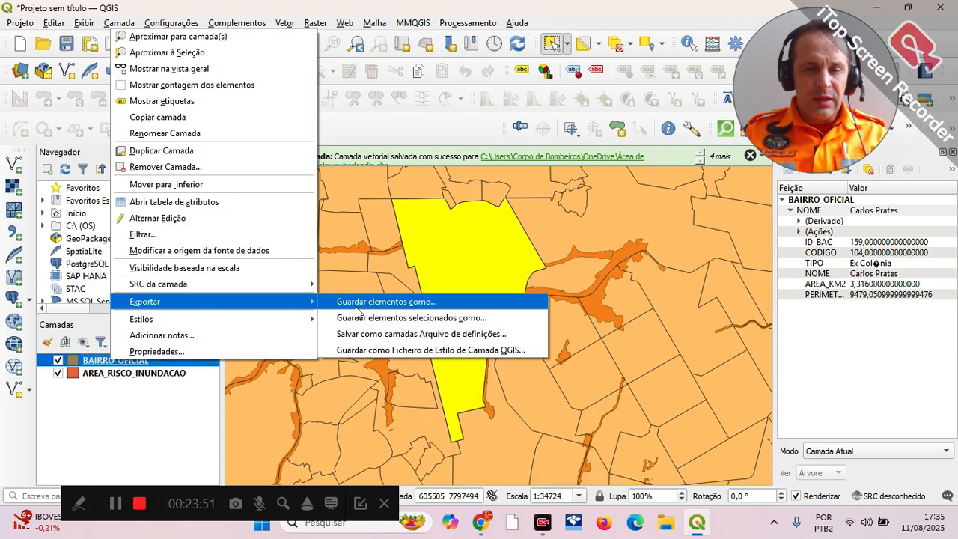
click(458, 318)
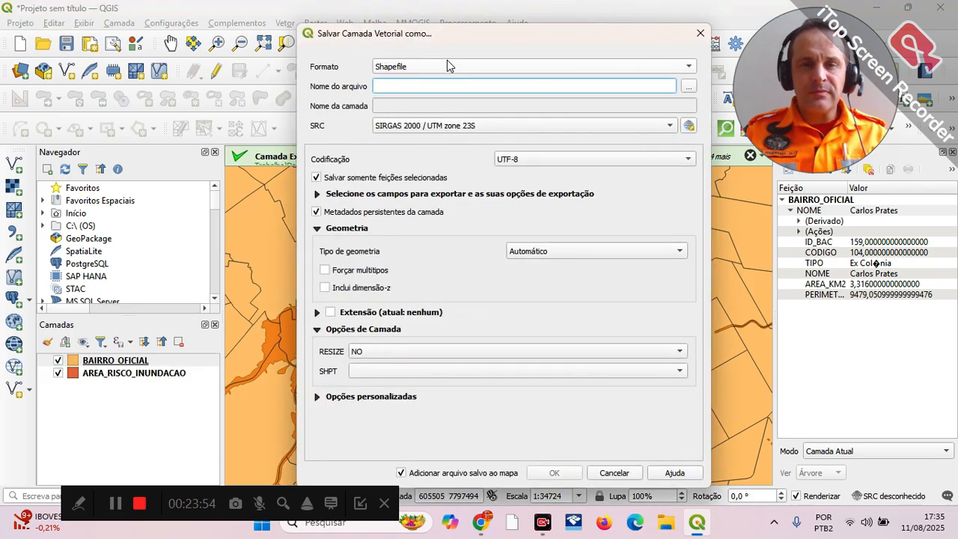
click(688, 86)
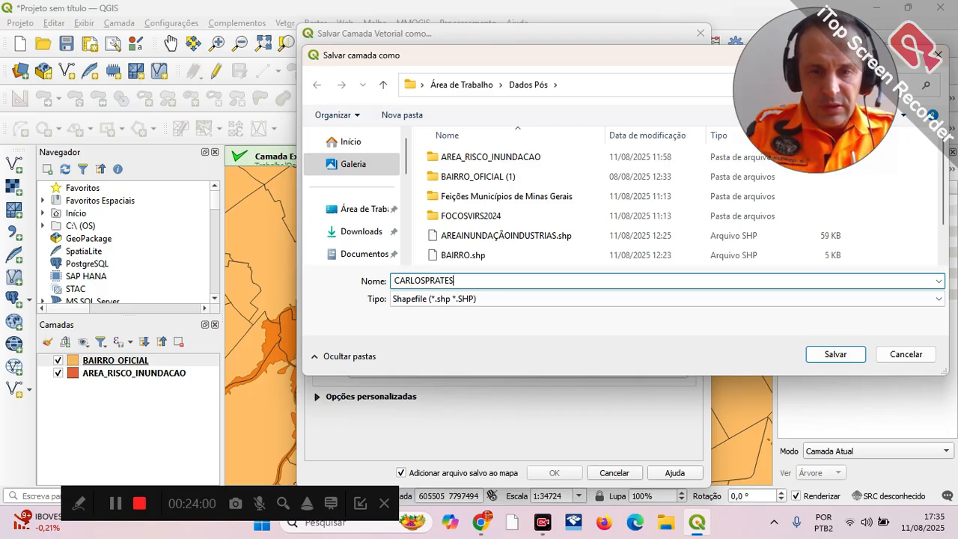
click(836, 355)
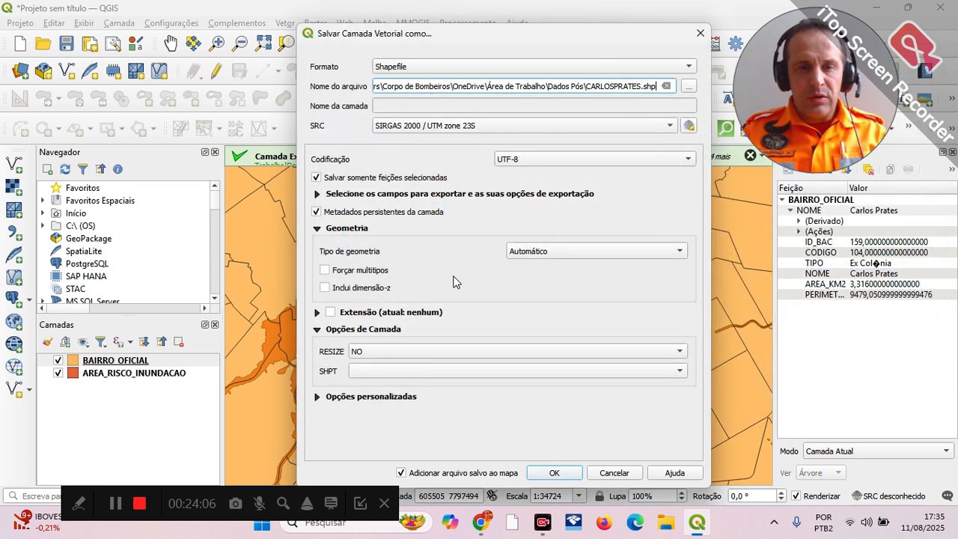
click(554, 473)
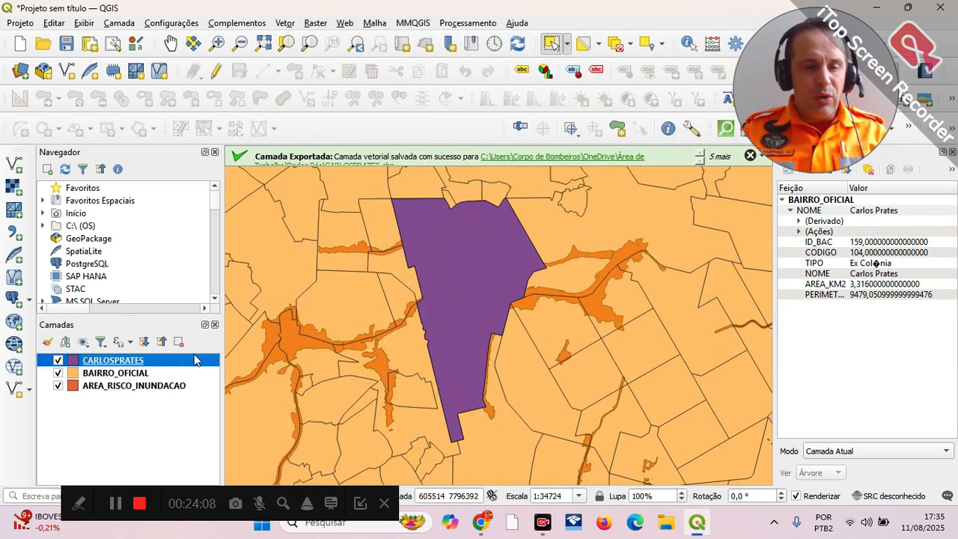
Step: Hide the BAIRRO_OFICIAL layer and set the CARLOSPRATES layer's fill symbol opacity to 60%
click(59, 373)
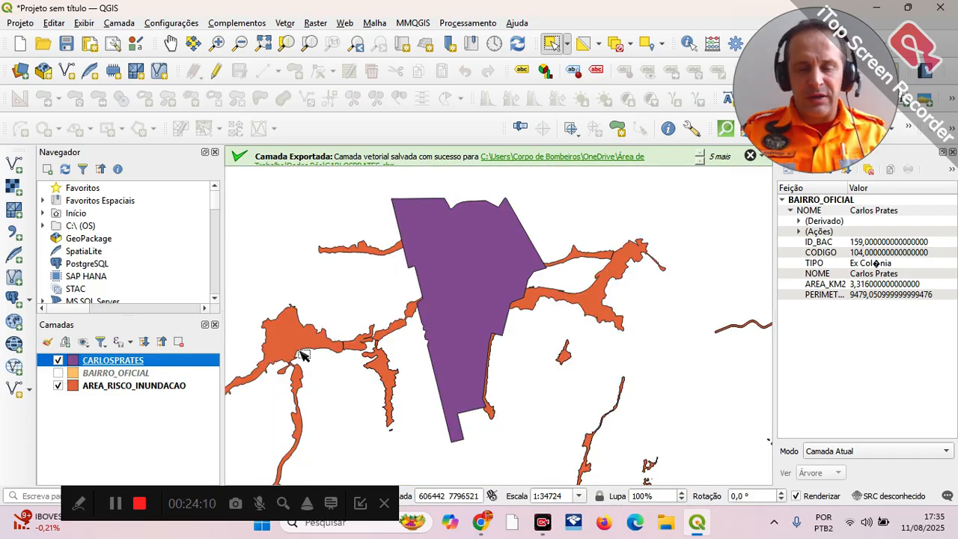
right_click(92, 364)
click(116, 350)
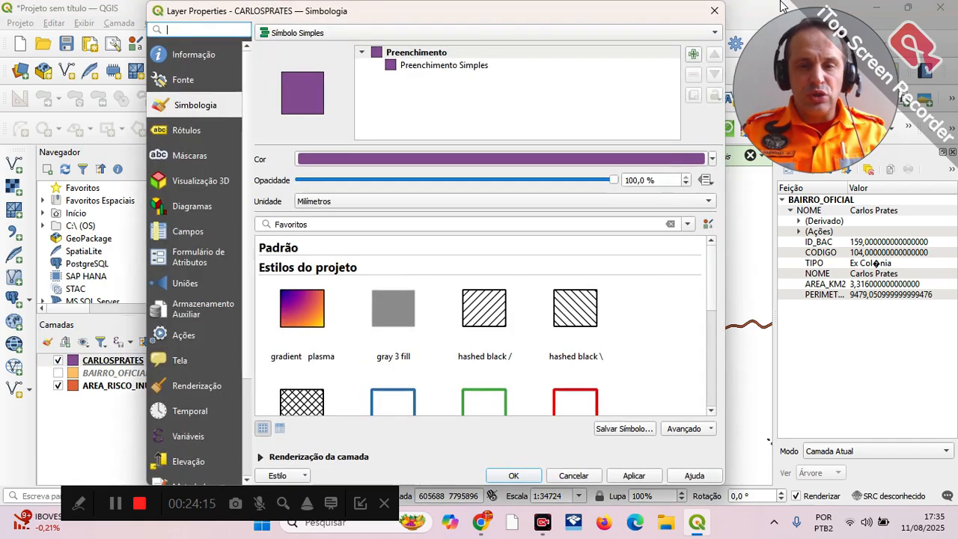
click(449, 180)
click(449, 179)
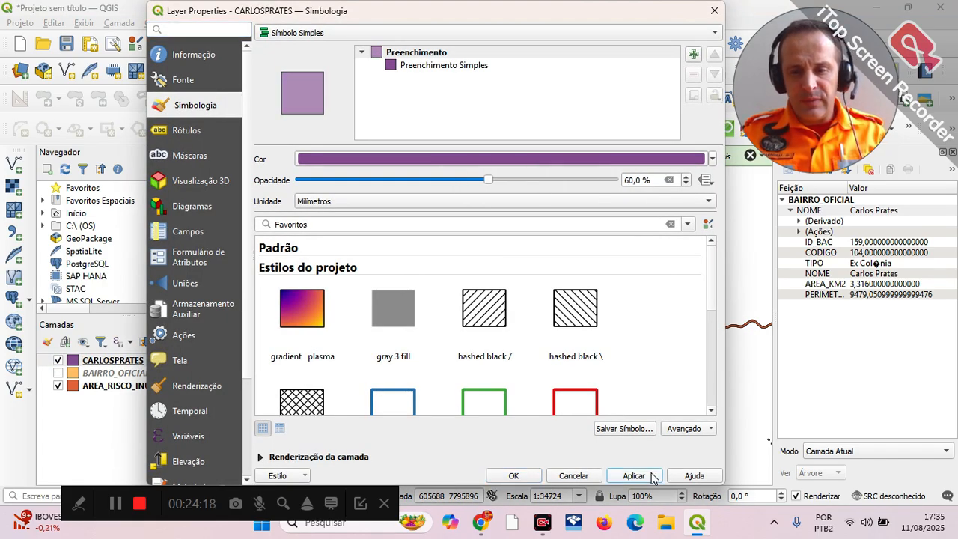
click(514, 477)
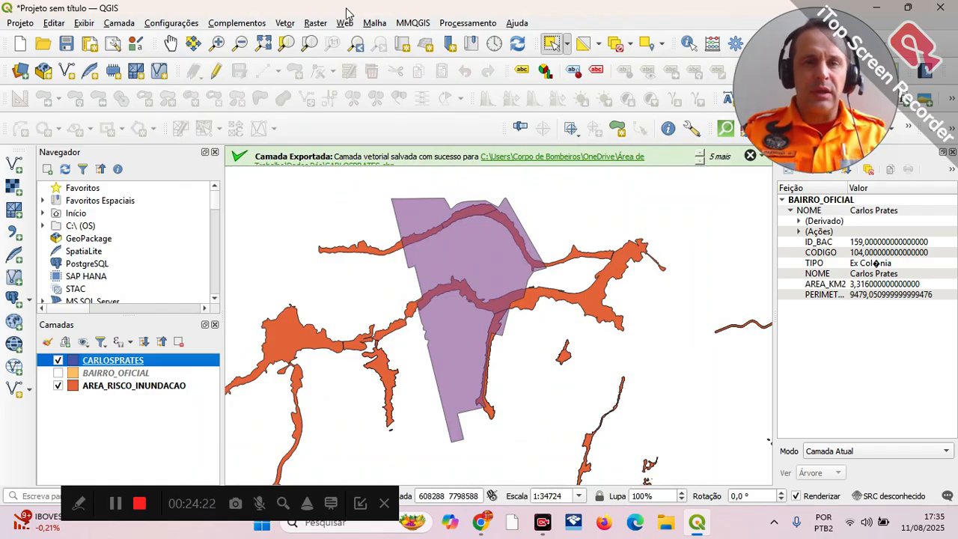
Step: Set up the Clip (Recortar) geoprocessing tool with AREA_RISCO_INUNDACAO as the input layer and CARLOSPRATES as the overlay layer
click(286, 23)
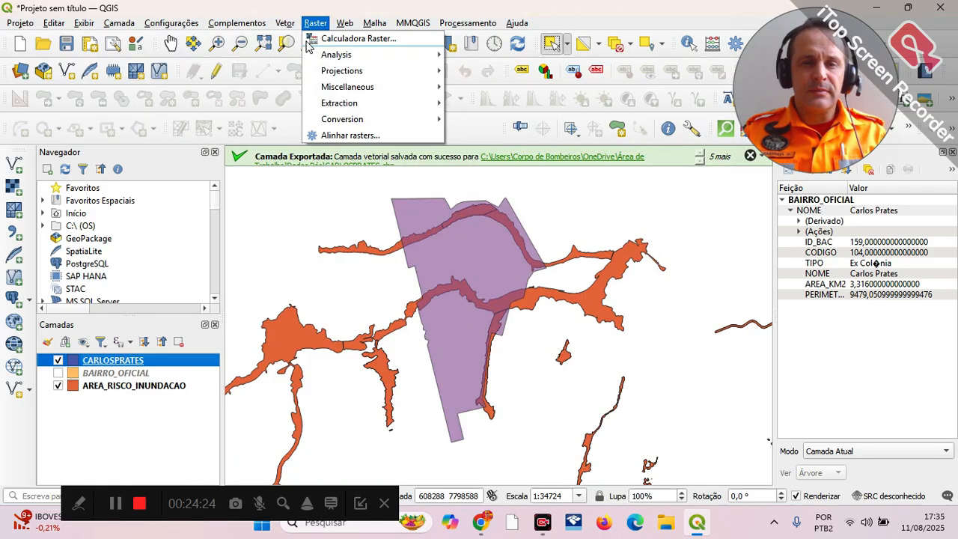
mouse_move(318, 64)
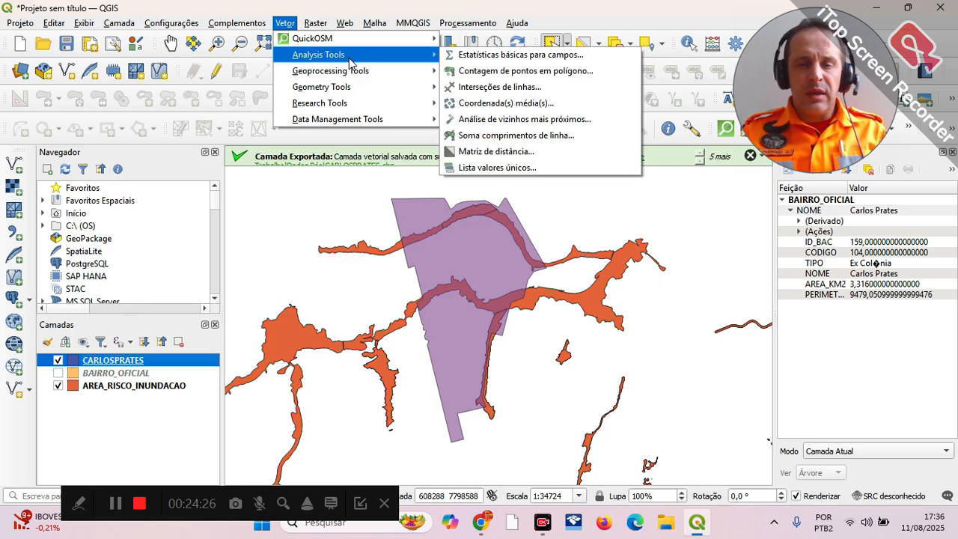
mouse_move(367, 75)
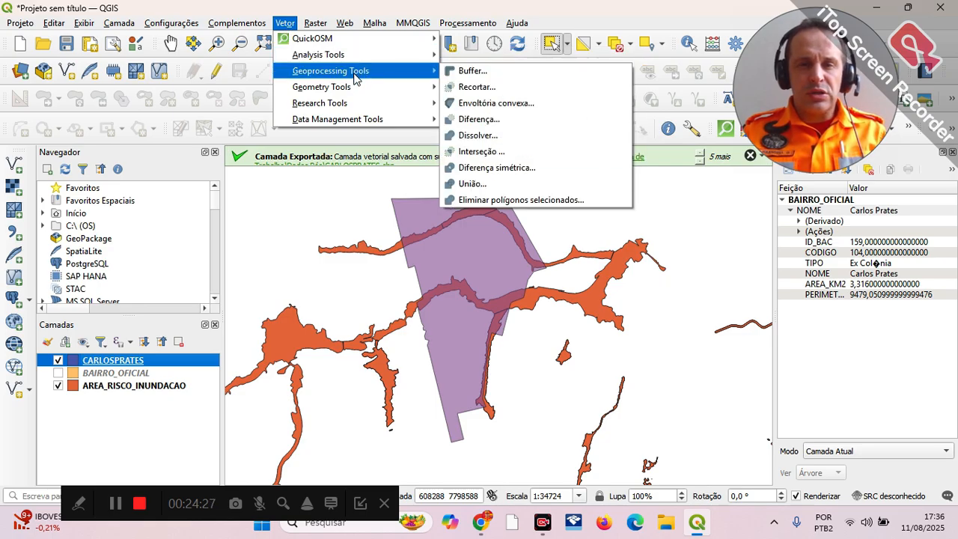
click(485, 88)
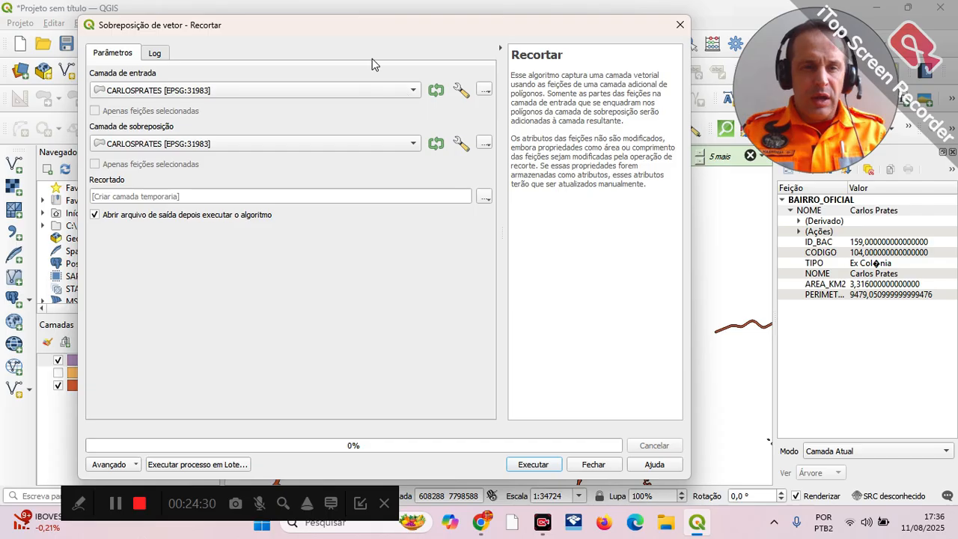
drag(377, 37, 474, 47)
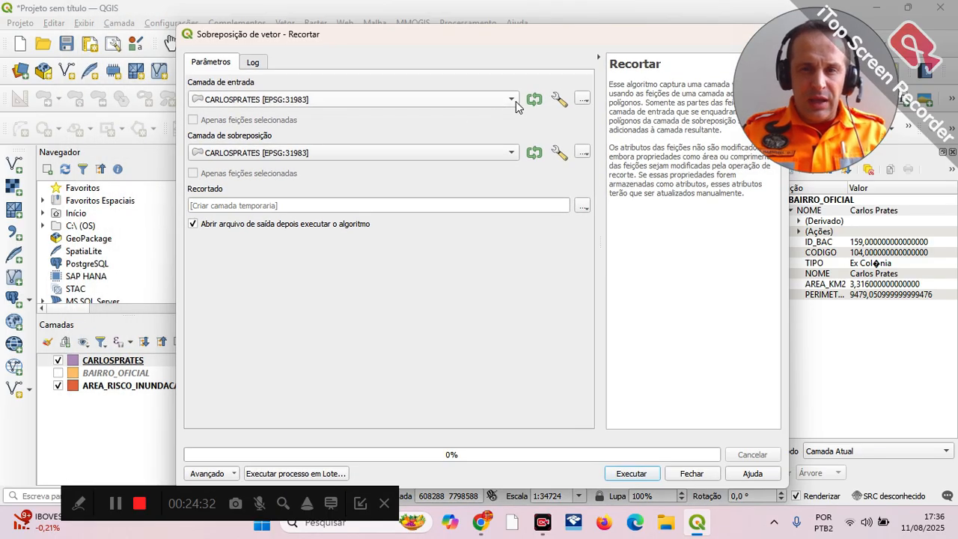
click(513, 101)
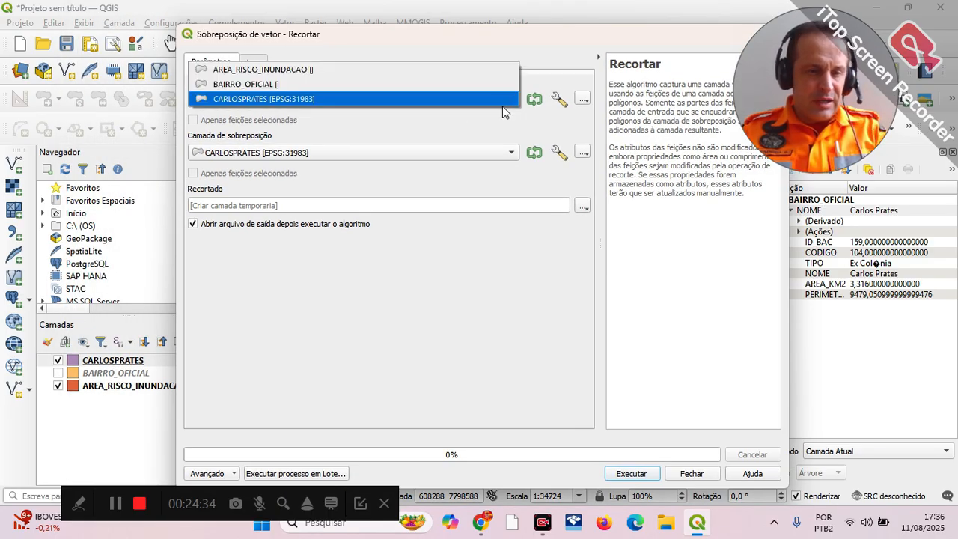
click(368, 66)
click(512, 153)
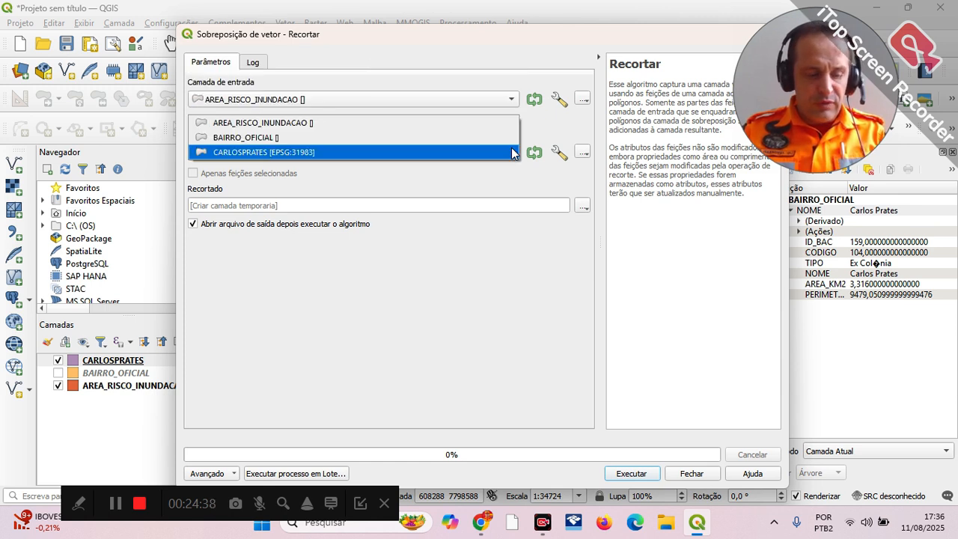
click(419, 152)
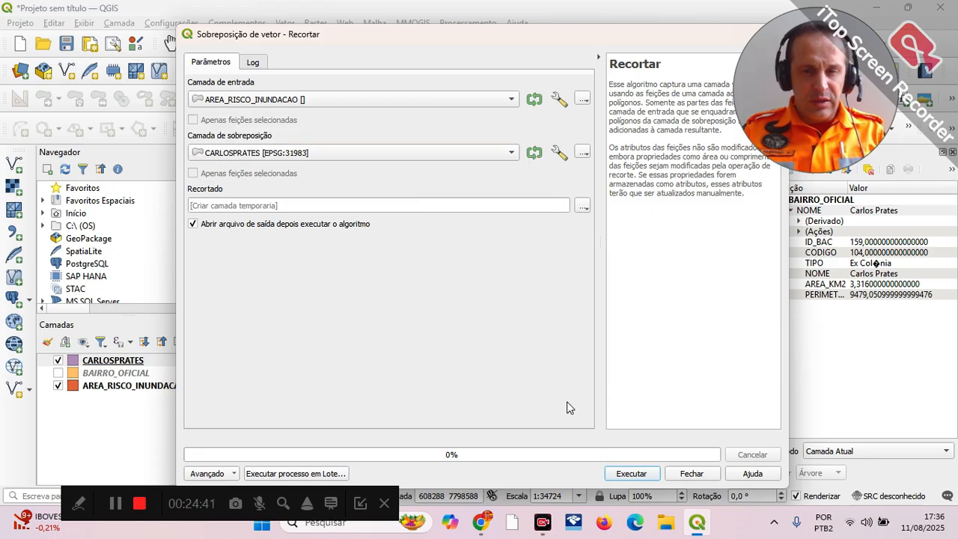
click(582, 153)
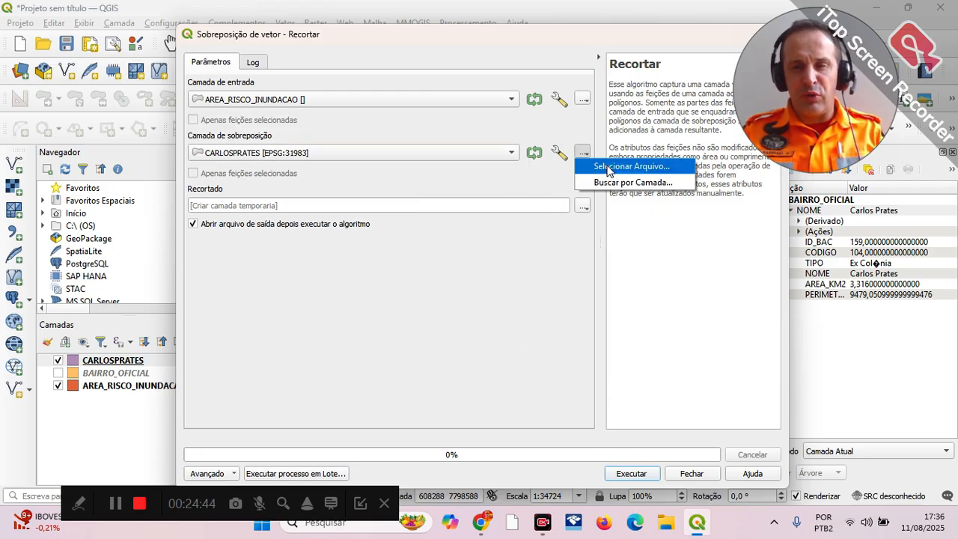
click(608, 167)
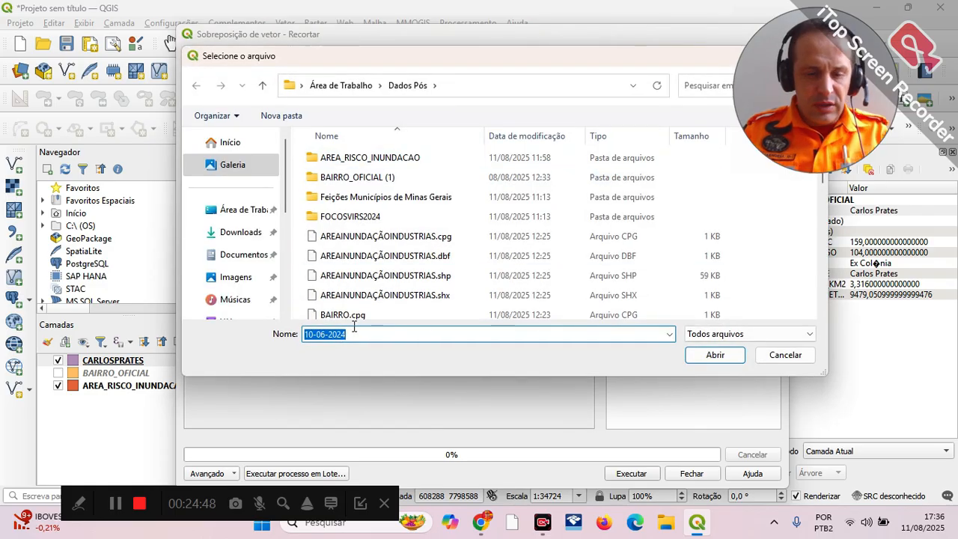
text(RECORTADO)
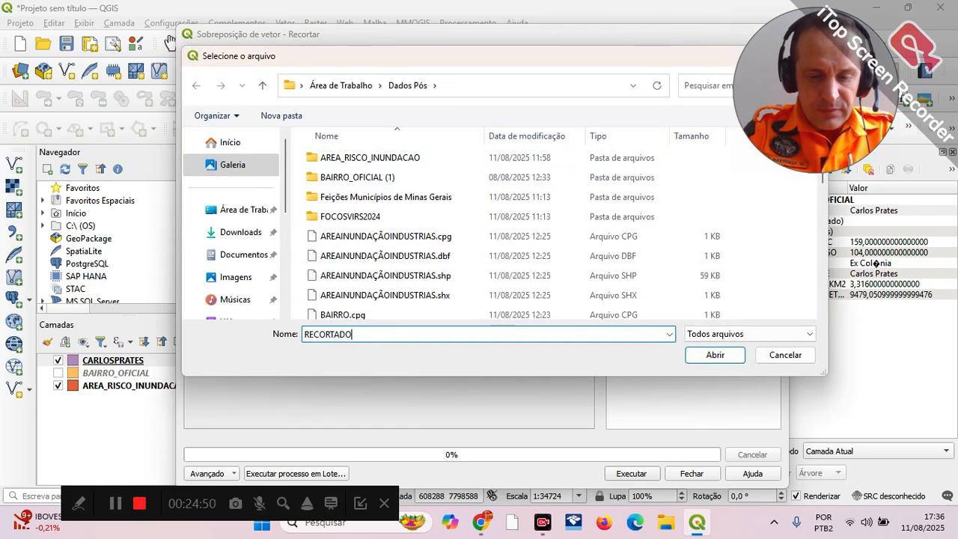
click(716, 355)
click(563, 263)
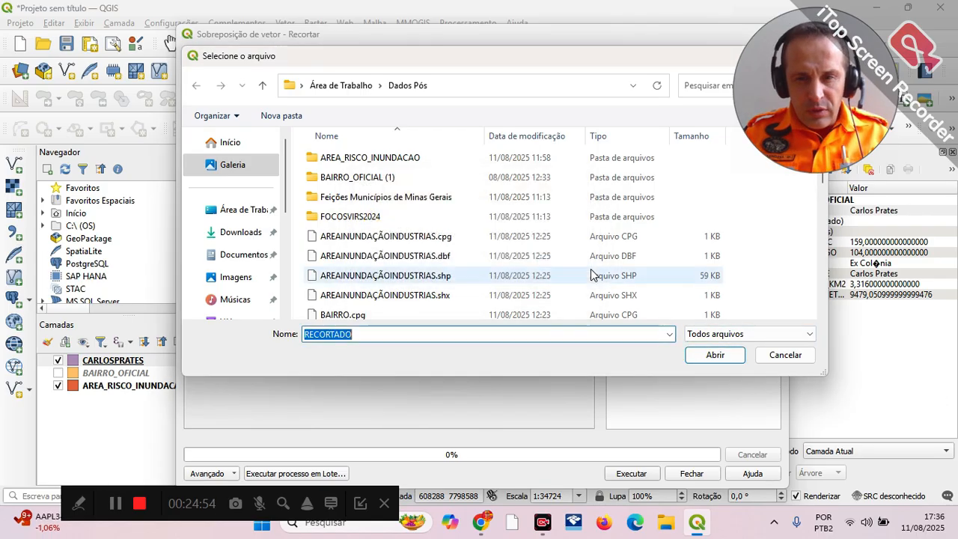
click(800, 358)
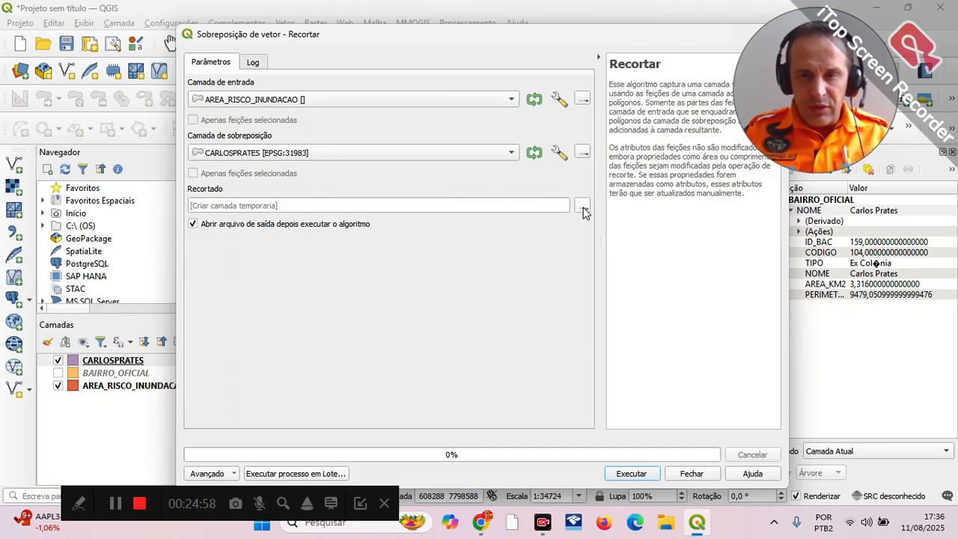
Step: Save the clip output as RECORTADO.shp in the Dados Pós folder on the desktop and run the Clip (Recortar) tool
click(585, 213)
click(615, 235)
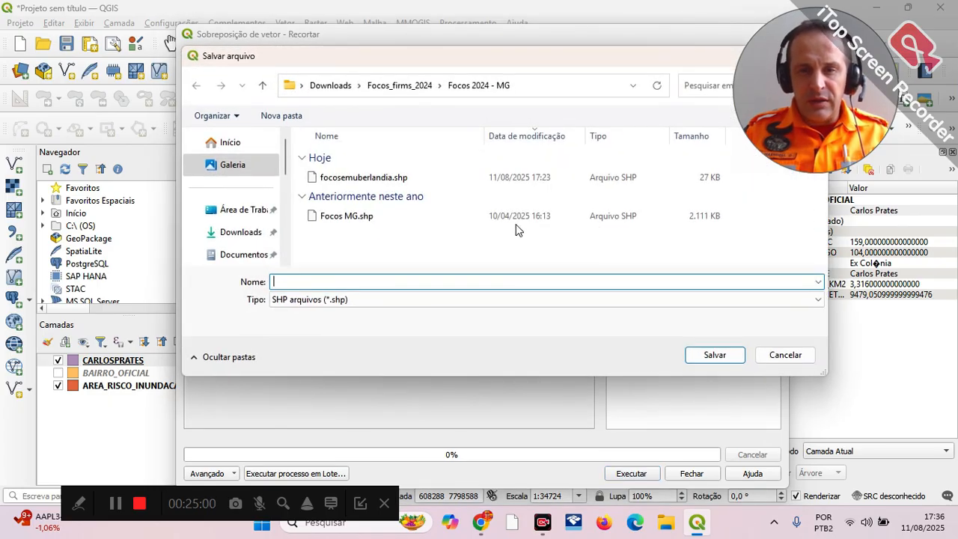
text(RECORTADO)
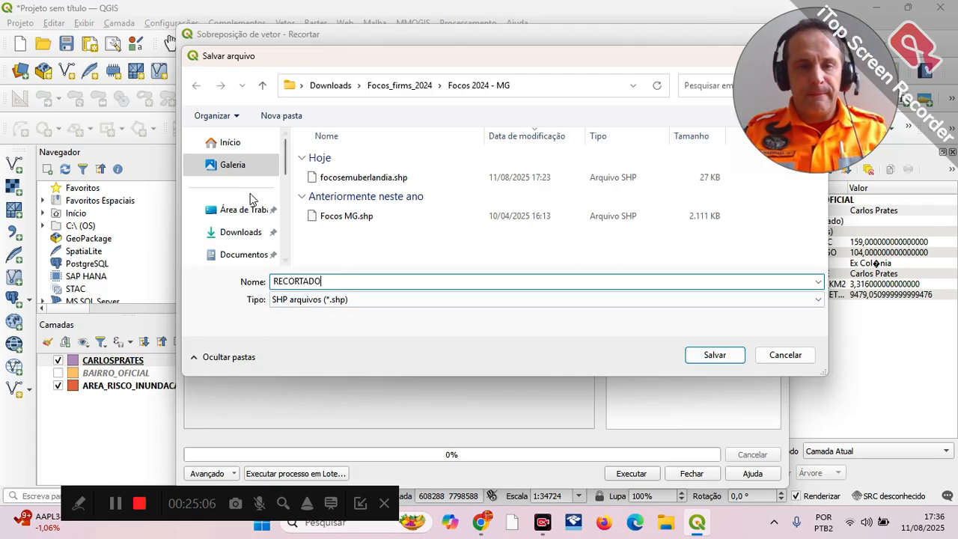
click(244, 210)
scroll(449, 202, down, 2)
click(449, 197)
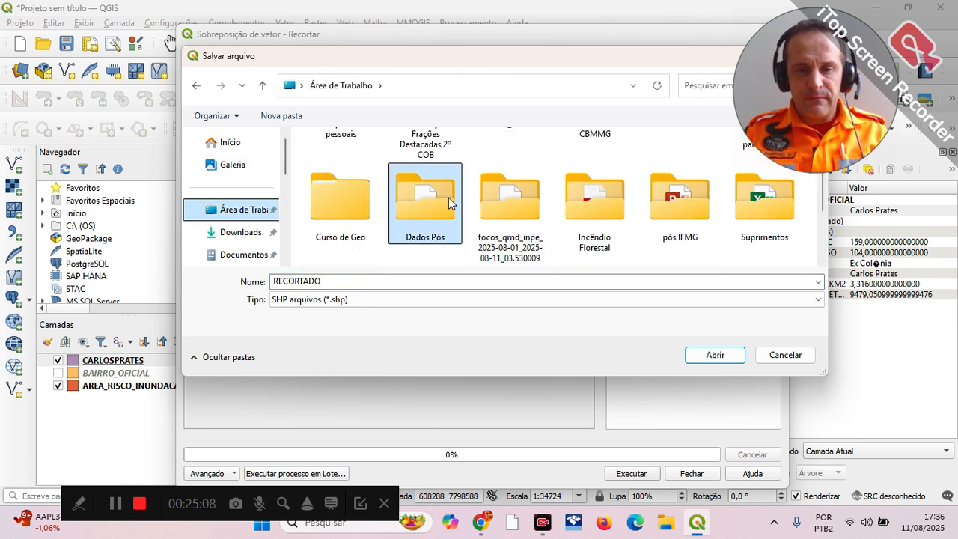
double_click(448, 197)
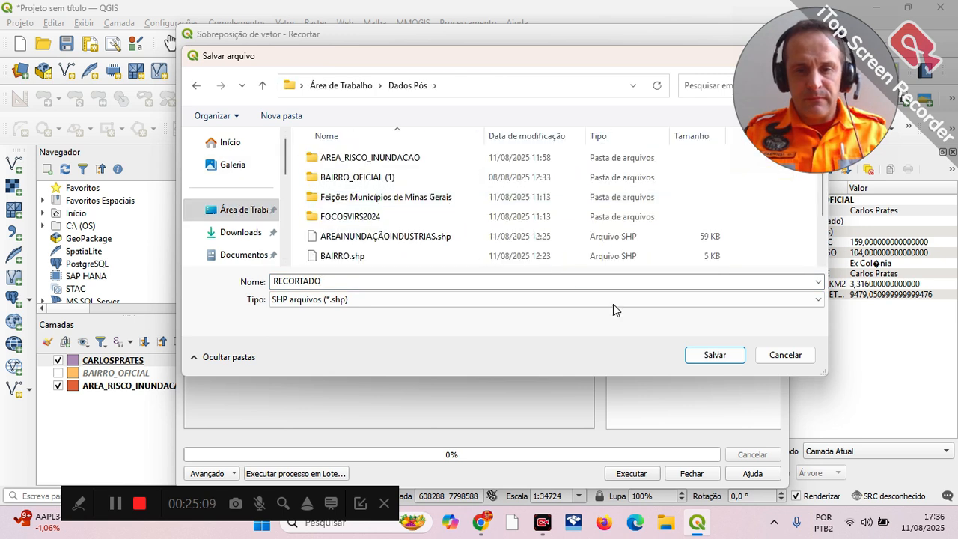
click(715, 354)
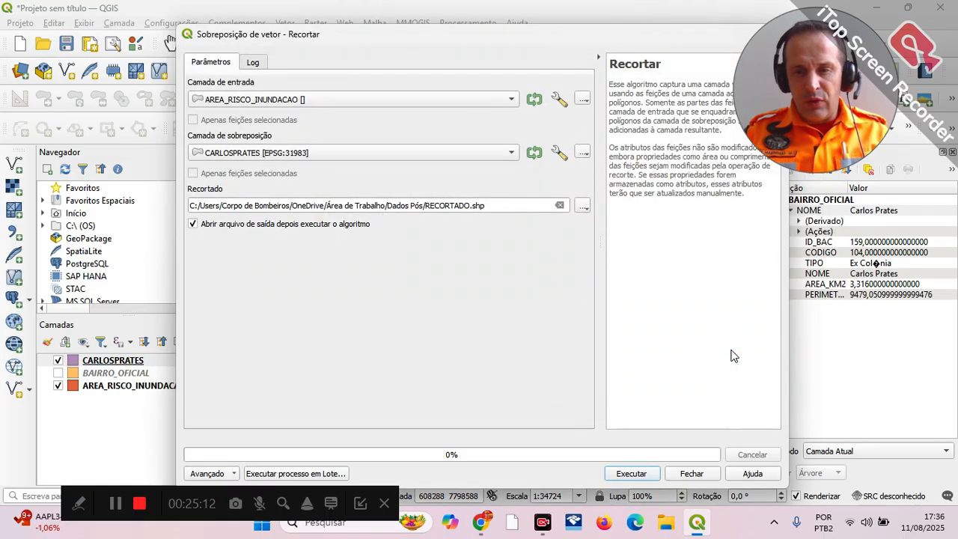
click(629, 470)
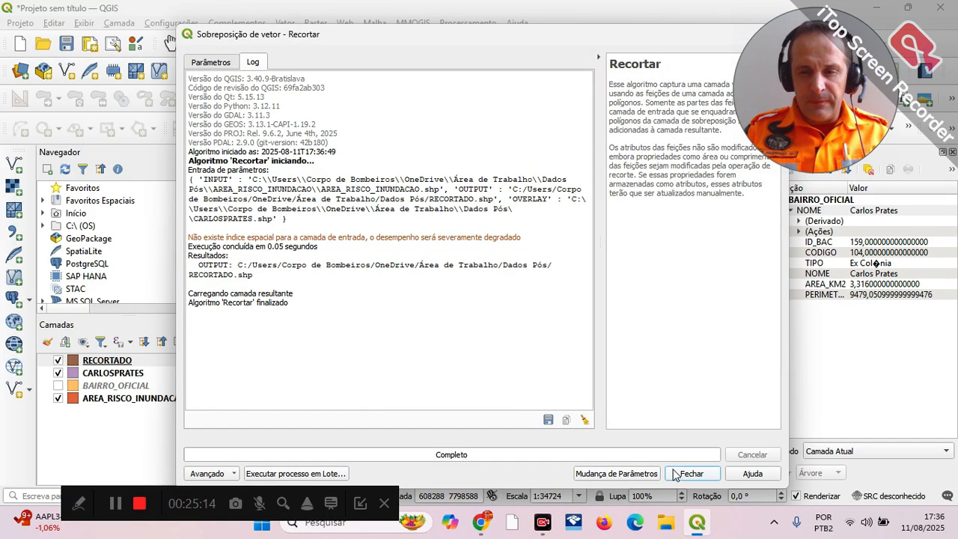
click(674, 472)
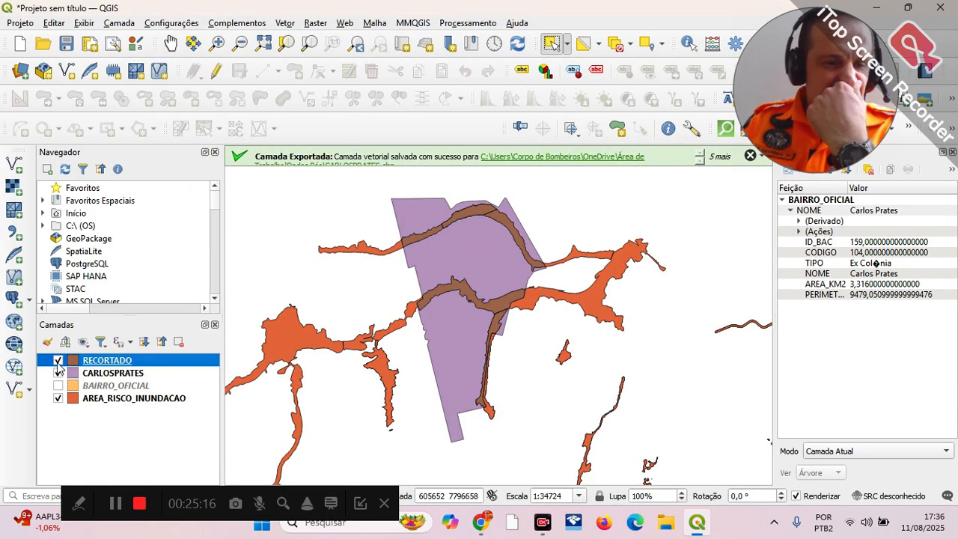
Step: Hide the AREA_RISCO_INUNDACAO layer so only the clipped flood-risk areas show over the Carlos Prates neighbourhood
click(58, 399)
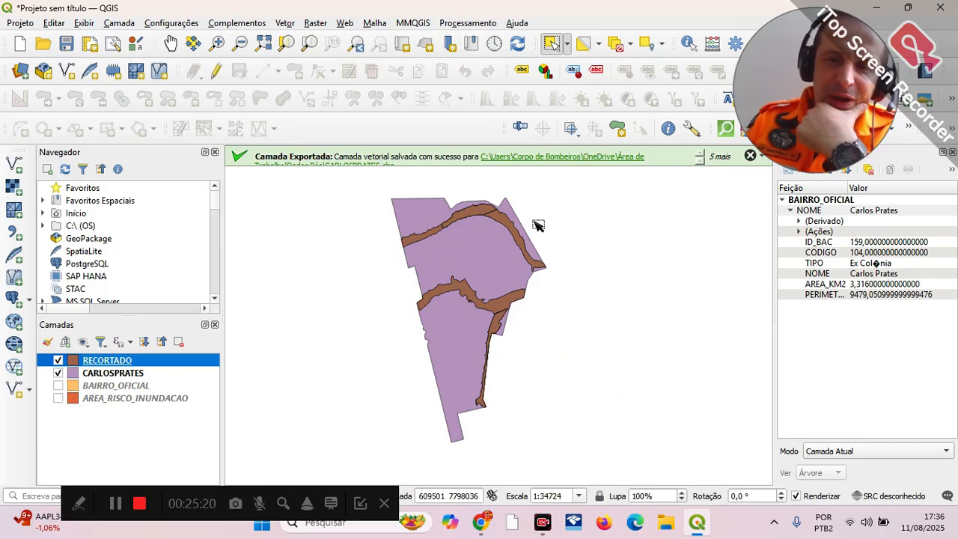
scroll(466, 231, up, 1)
scroll(470, 234, down, 3)
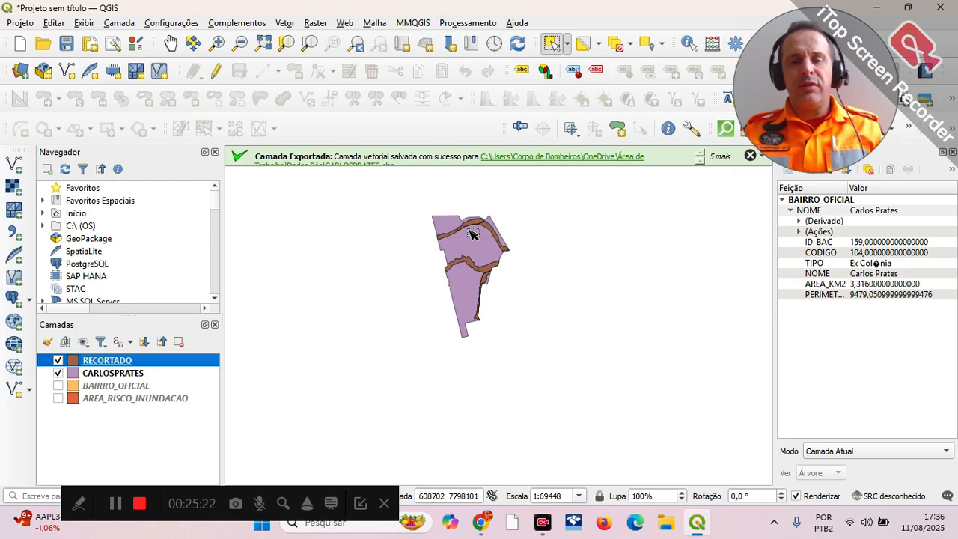
scroll(476, 238, up, 1)
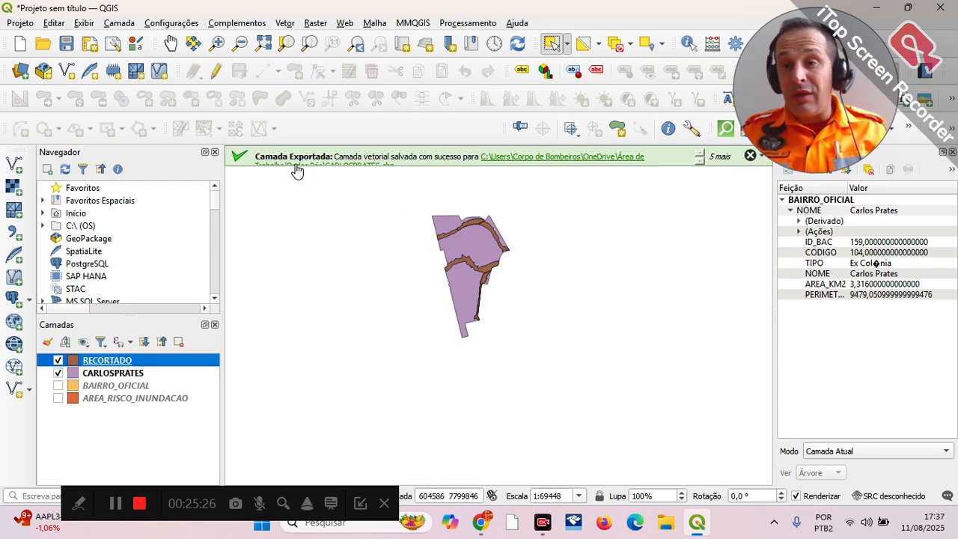
scroll(557, 234, down, 2)
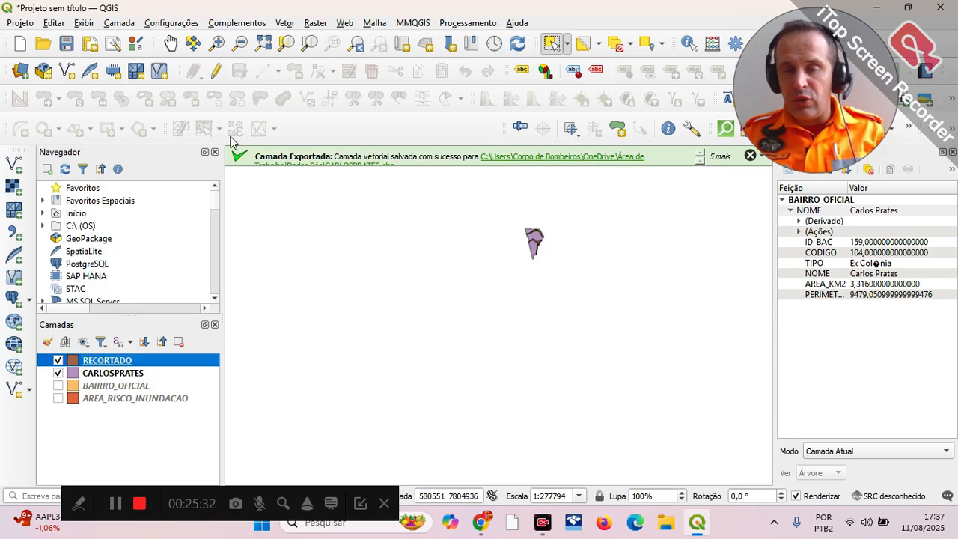
Step: Add the WFS layer Limites Municipais - IBGE - 1:250.000 from the SecretariaDefesaCivil connection to the map
click(119, 23)
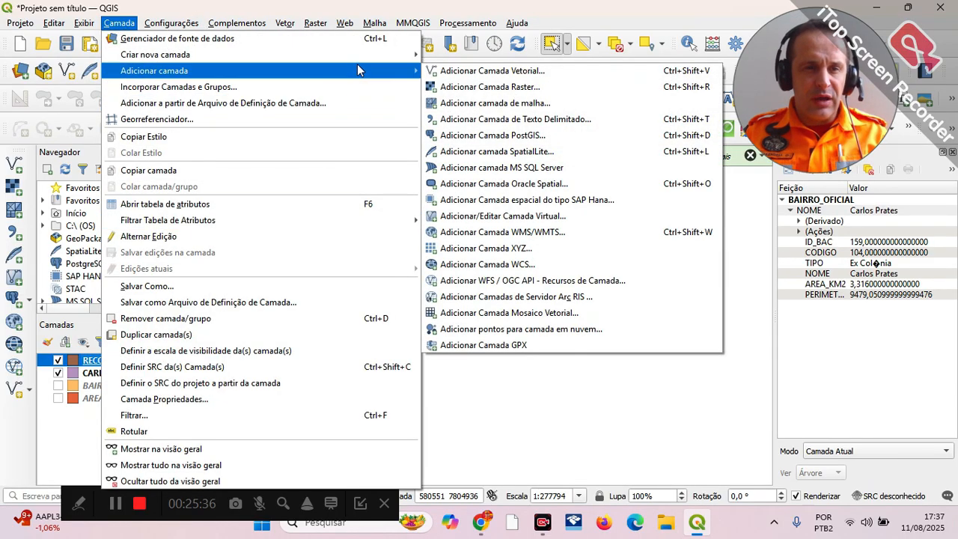
click(539, 283)
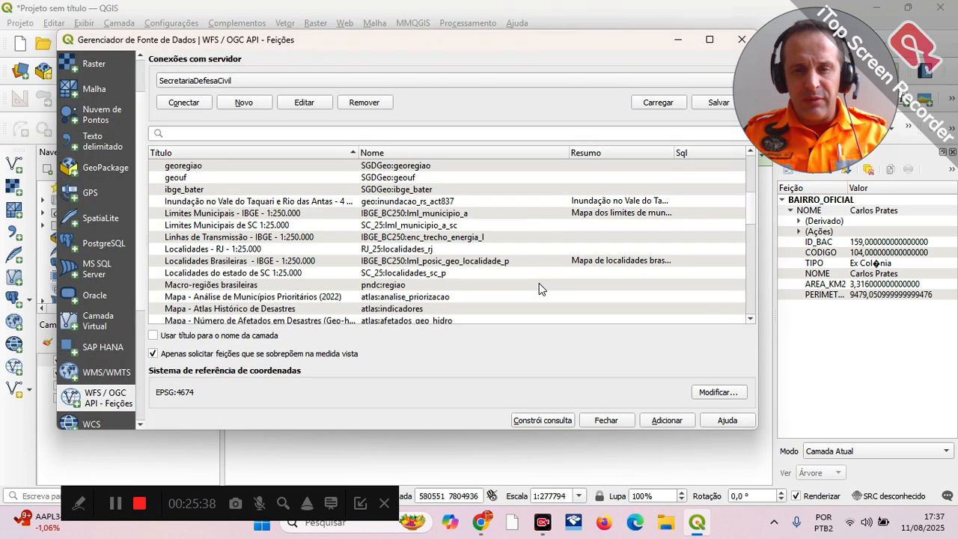
scroll(254, 257, down, 2)
scroll(254, 257, down, 3)
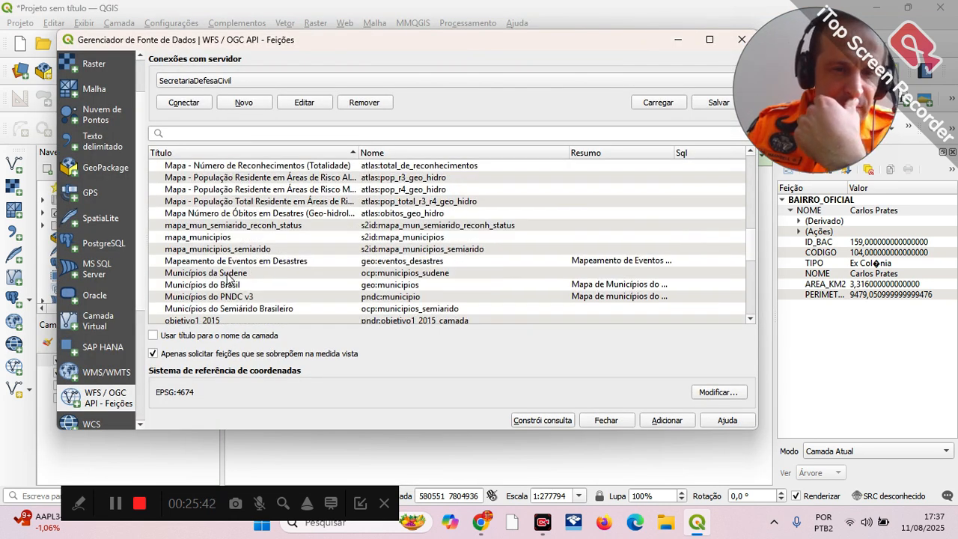
scroll(232, 268, up, 3)
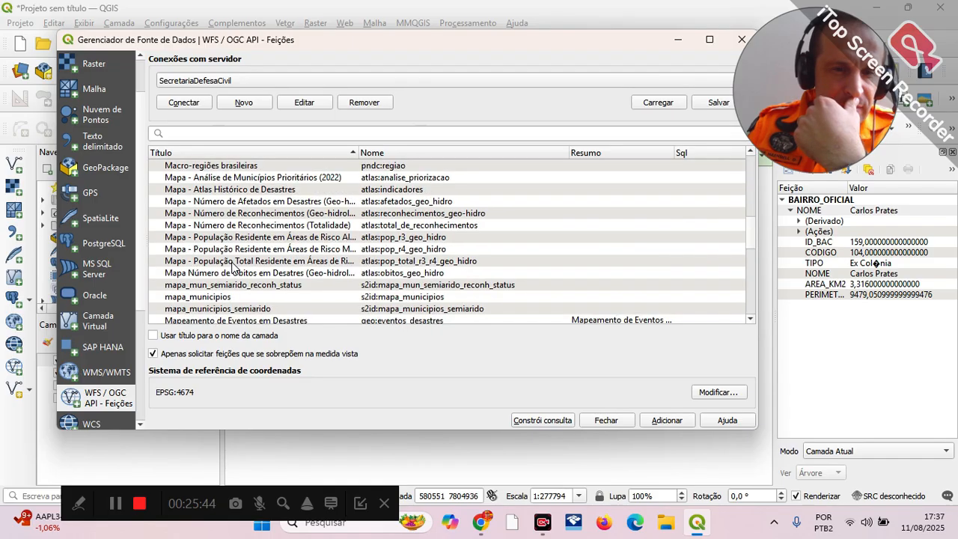
scroll(233, 266, up, 2)
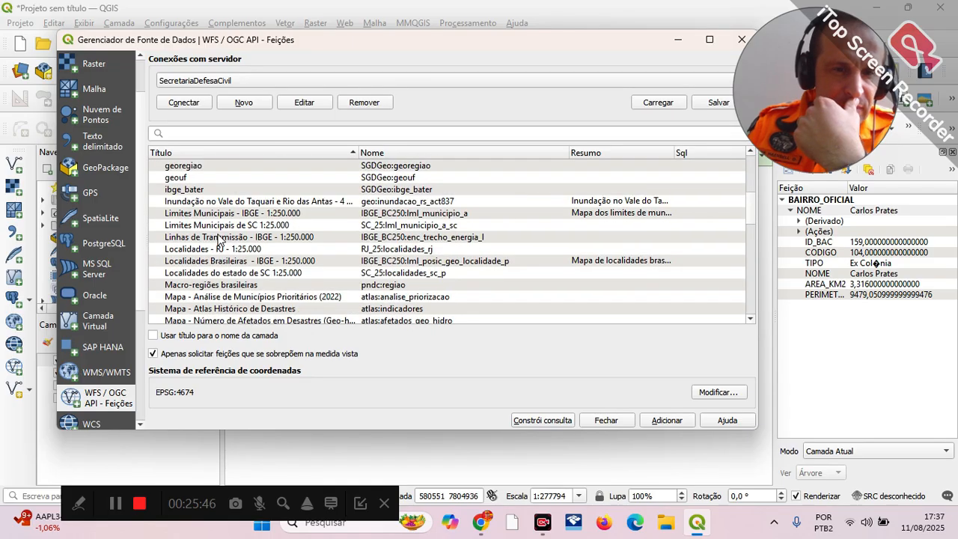
click(217, 215)
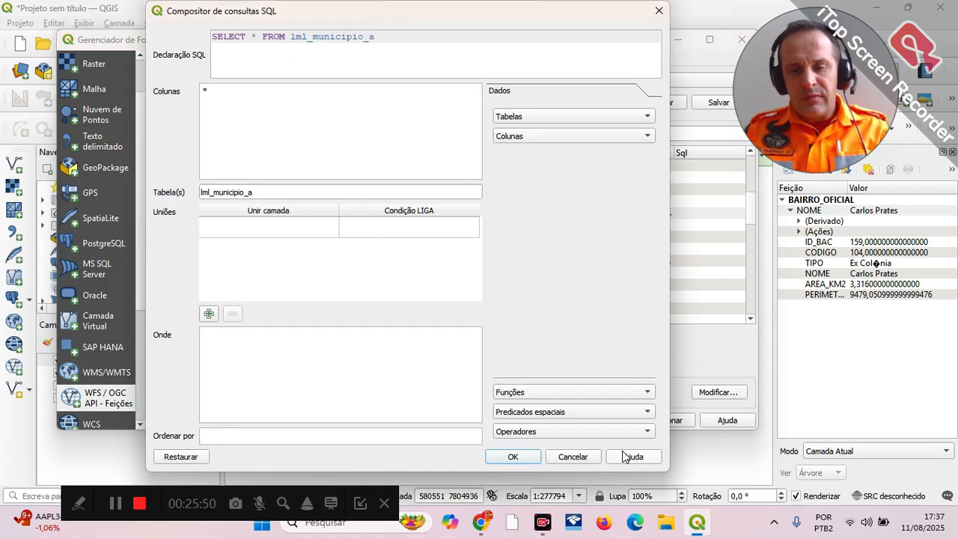
click(583, 455)
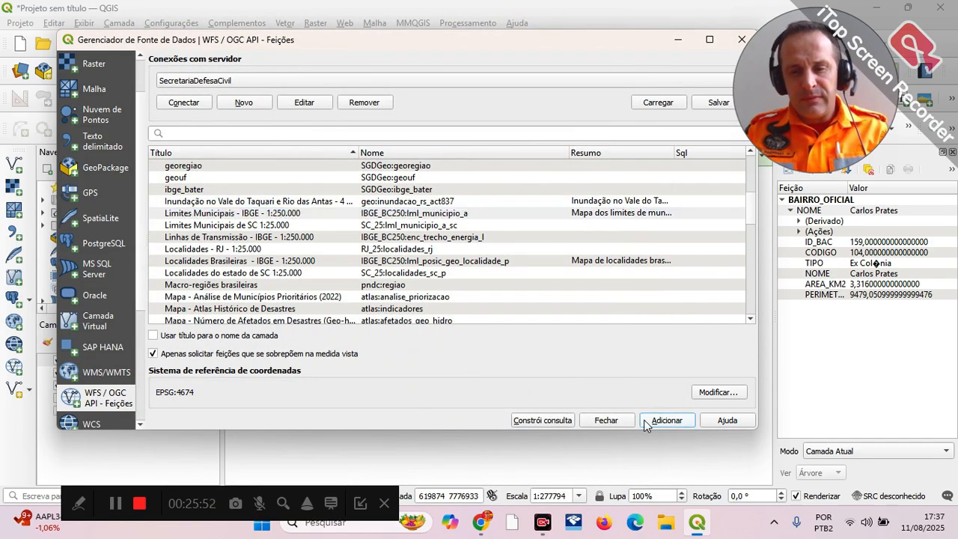
click(645, 422)
click(607, 420)
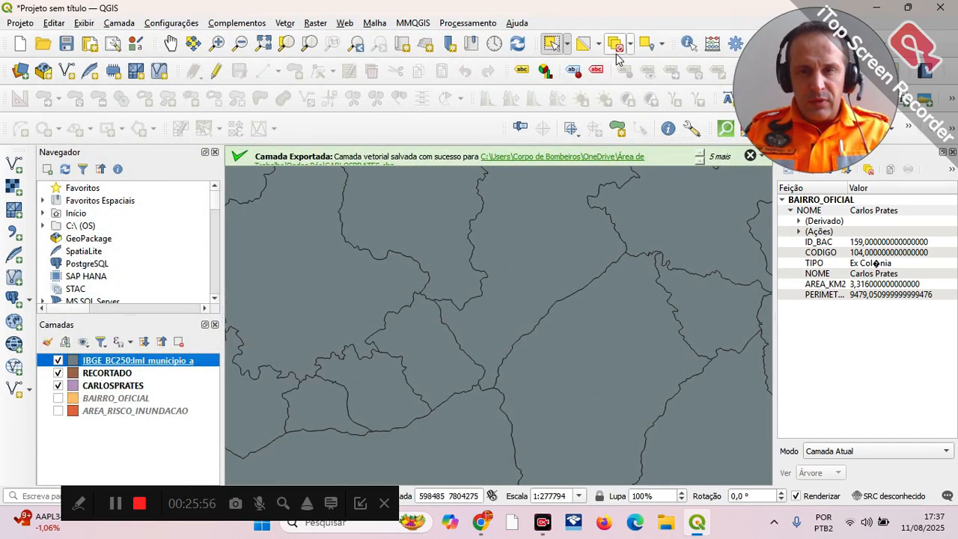
Step: Identify the municipality polygon that contains the Carlos Prates neighbourhood on the map
click(688, 43)
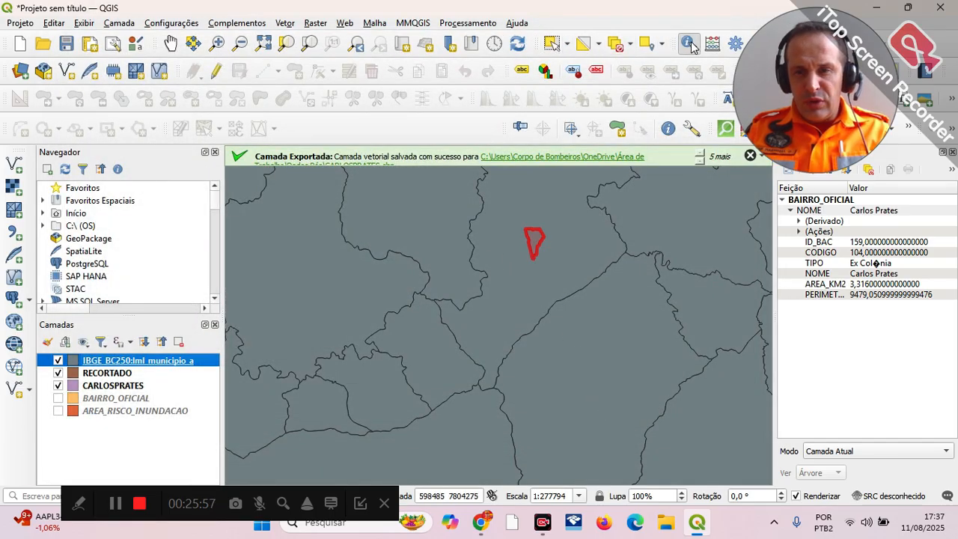
click(589, 256)
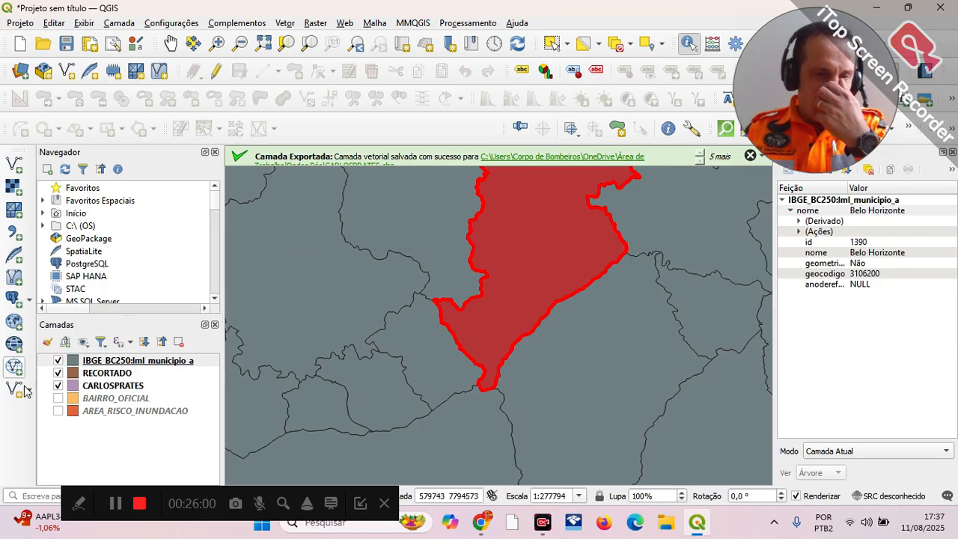
click(107, 364)
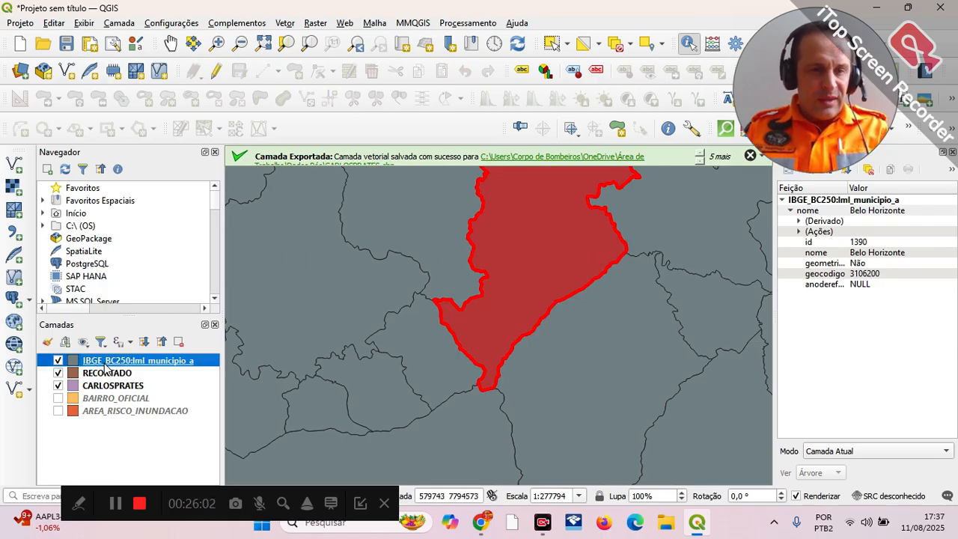
right_click(125, 363)
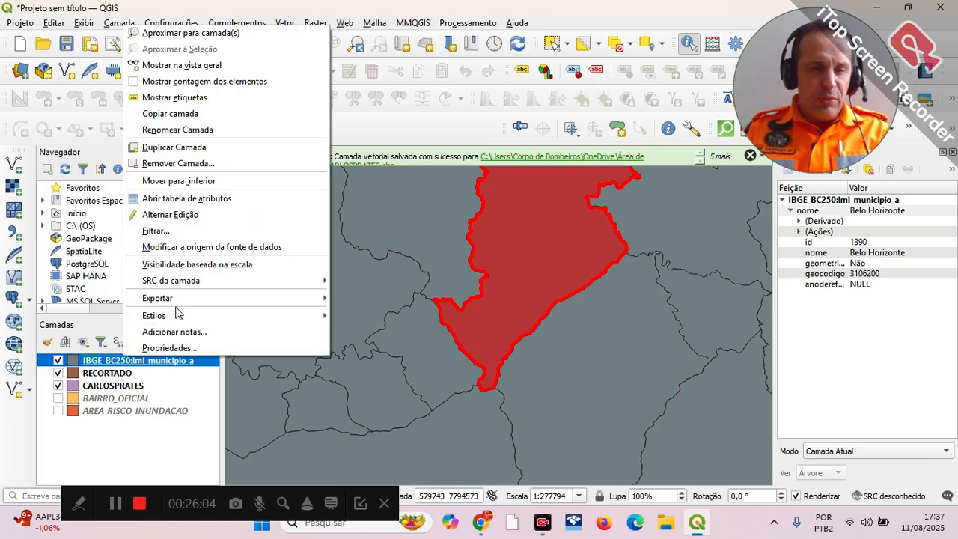
mouse_move(187, 301)
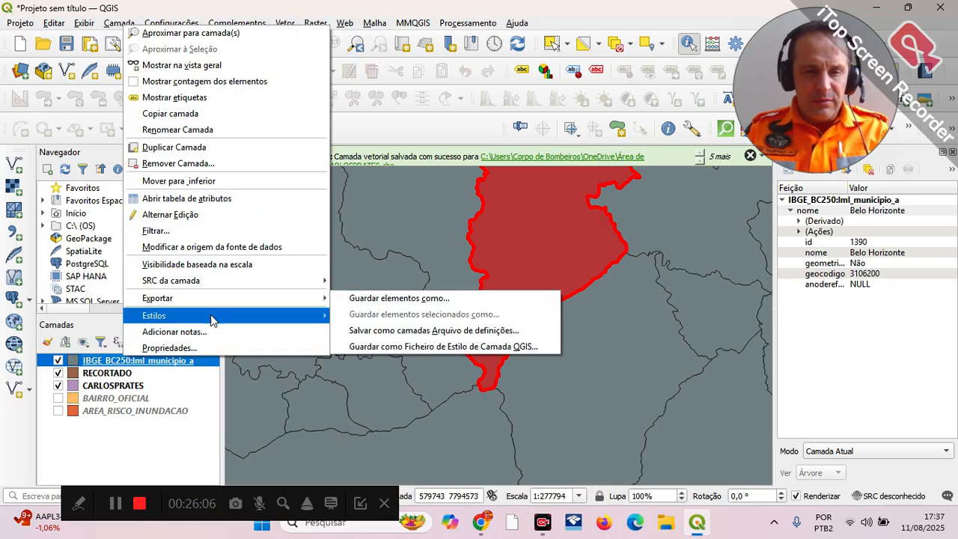
click(106, 364)
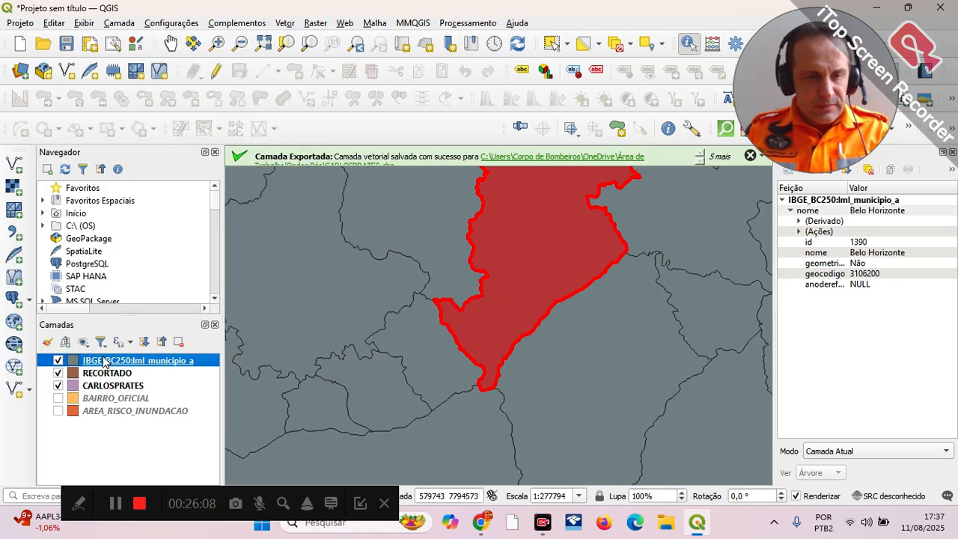
Step: Hide the RECORTADO and CARLOSPRATES layers and select the Belo Horizonte polygon in the municipal boundaries layer
click(59, 373)
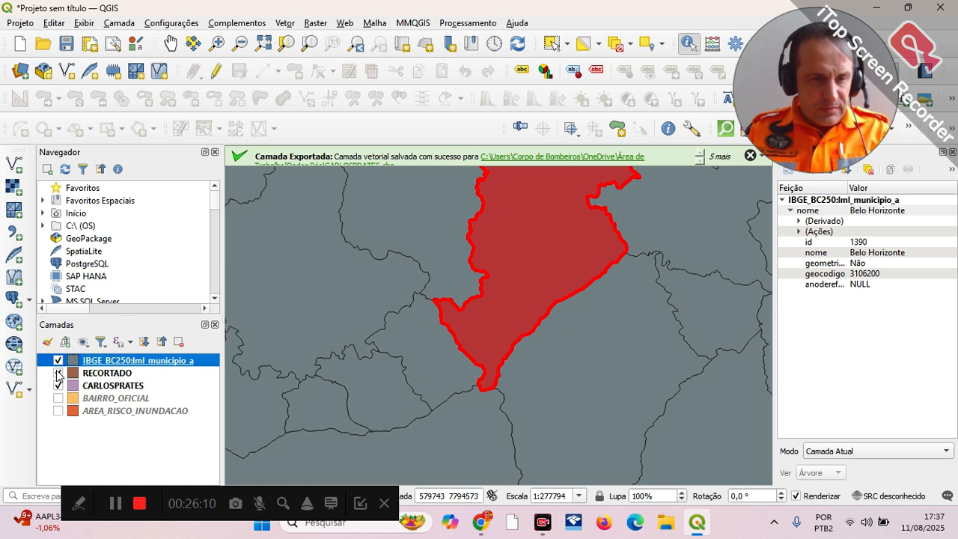
click(60, 386)
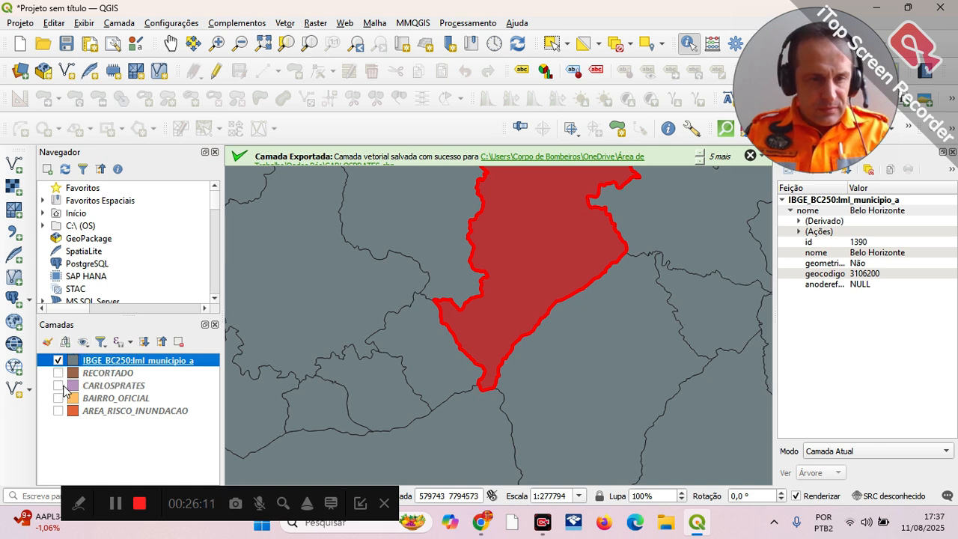
click(573, 258)
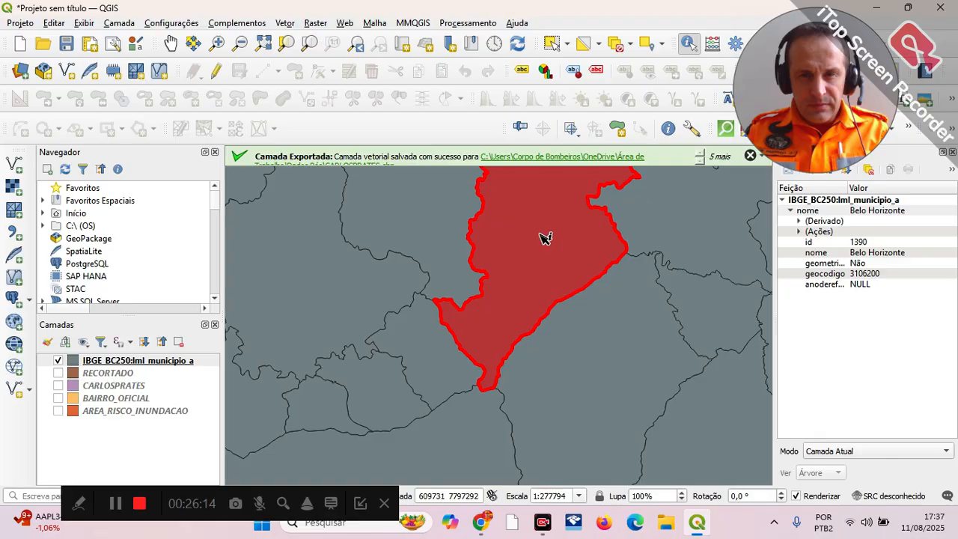
click(556, 45)
click(536, 262)
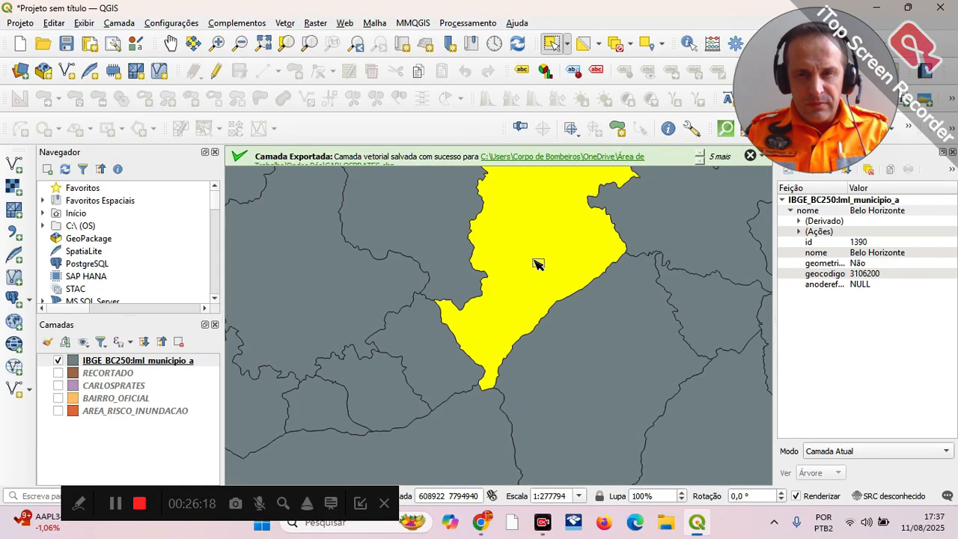
Step: Export the selected Belo Horizonte polygon as a shapefile named BELOHORIZONTE in the Dados Pós folder and add it to the map
click(137, 362)
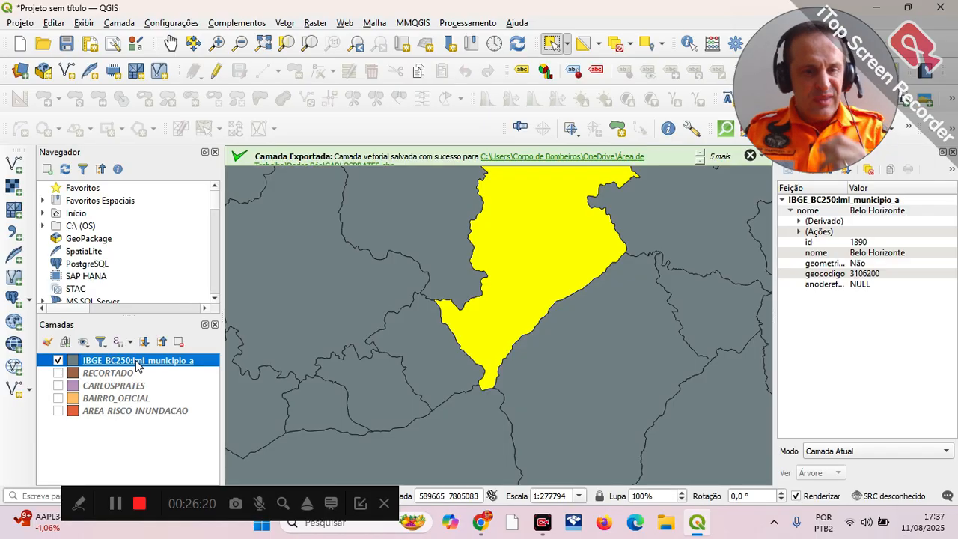
right_click(138, 365)
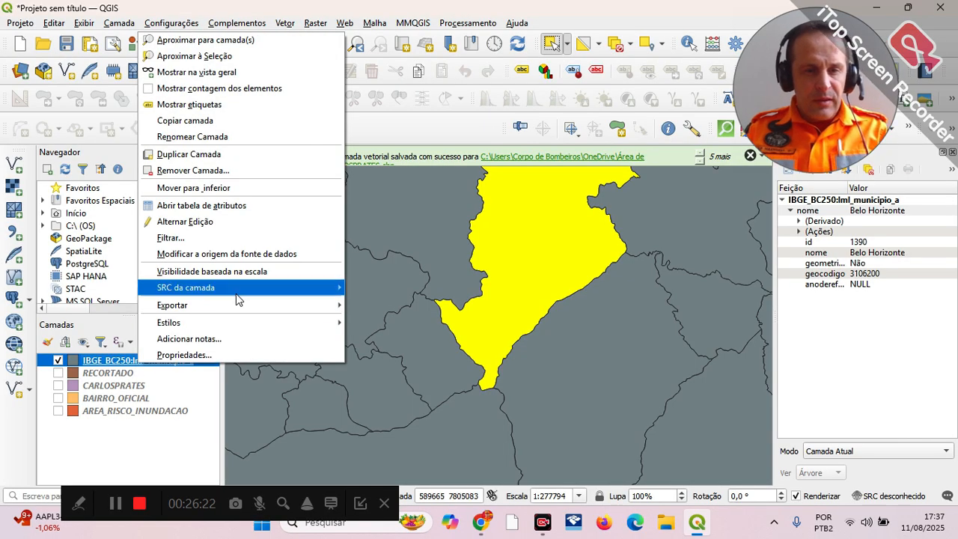
mouse_move(241, 307)
click(419, 322)
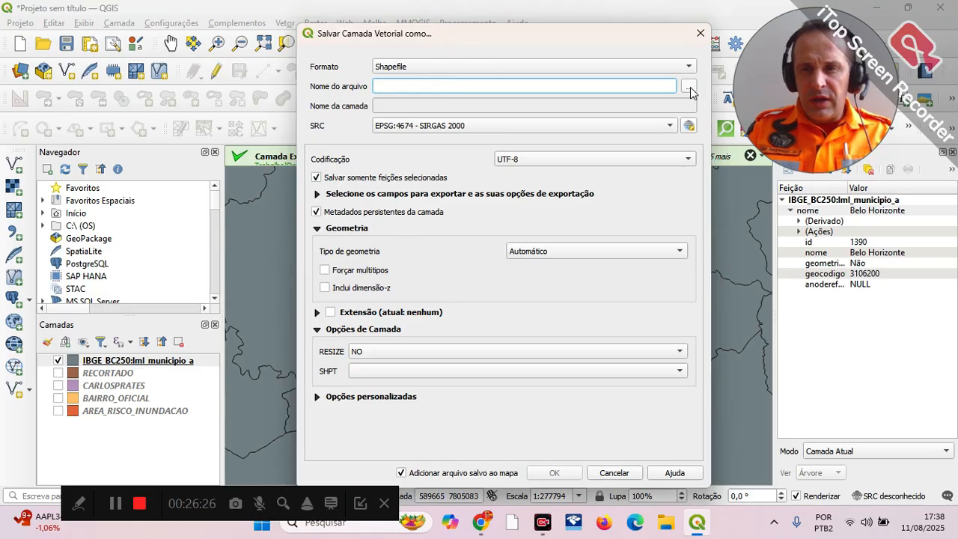
click(689, 87)
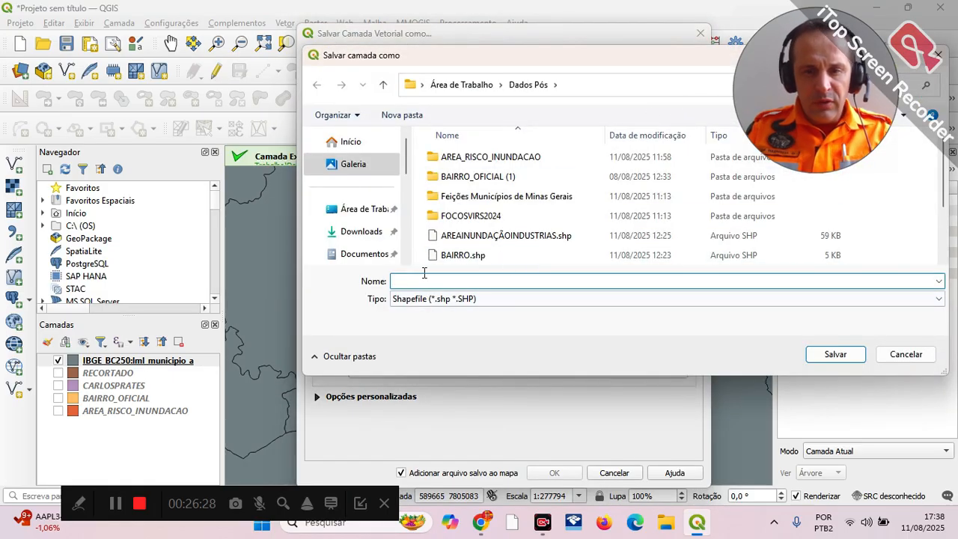
text(BELOHO)
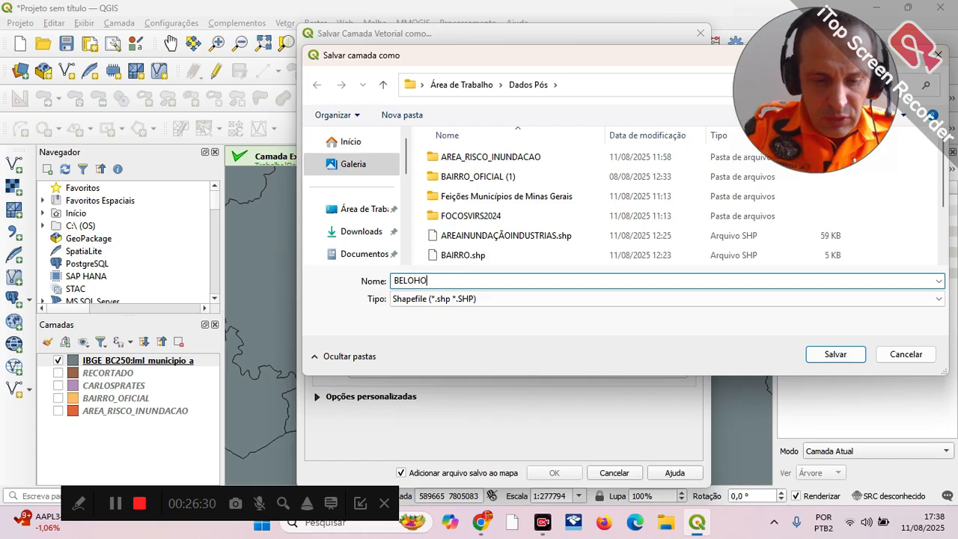
text(RIZONTE)
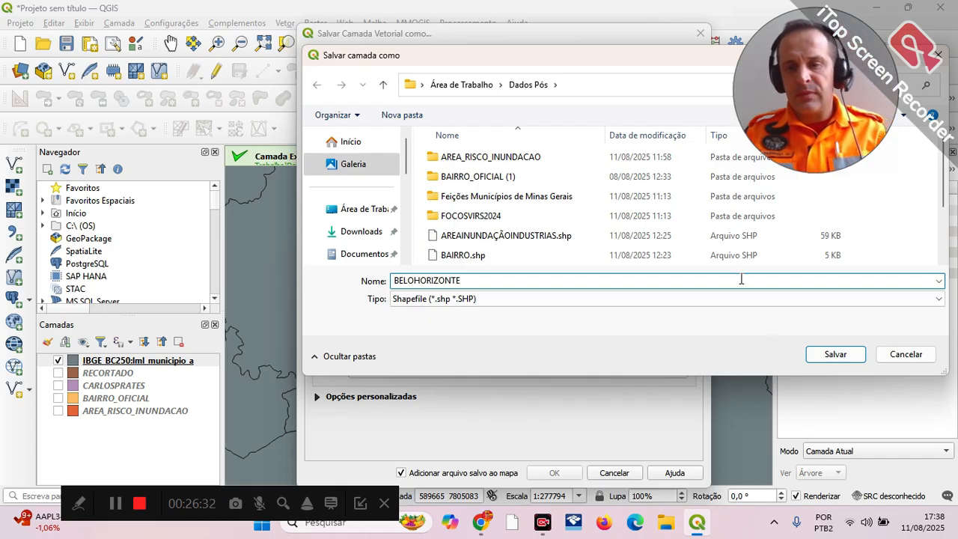
click(836, 354)
click(563, 473)
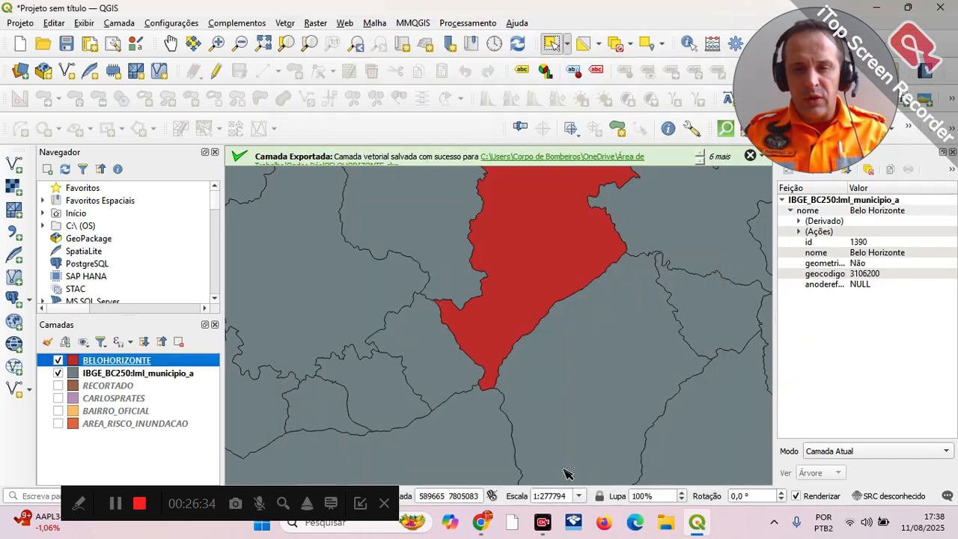
Step: Show the RECORTADO layer and hide the BELOHORIZONTE and IBGE municipal boundaries layers
click(58, 386)
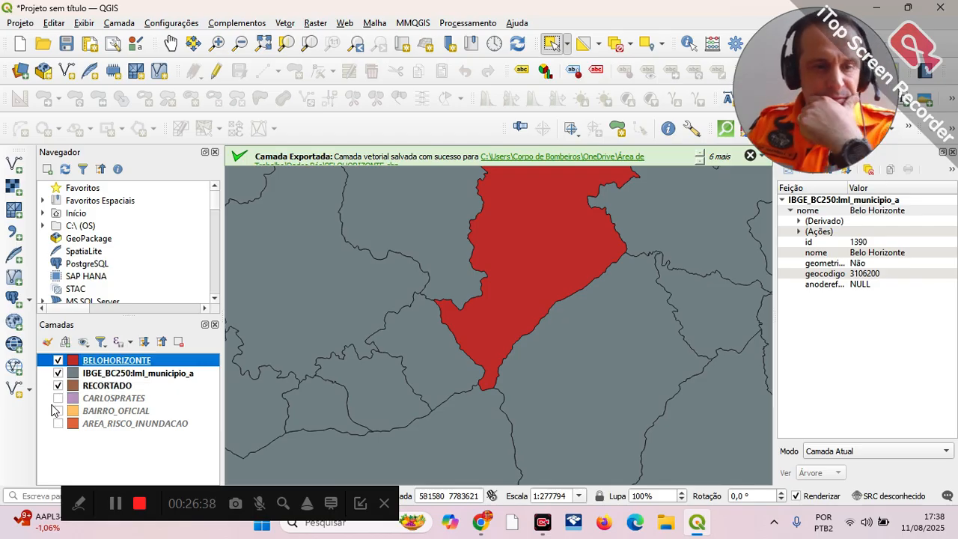
click(58, 361)
click(59, 361)
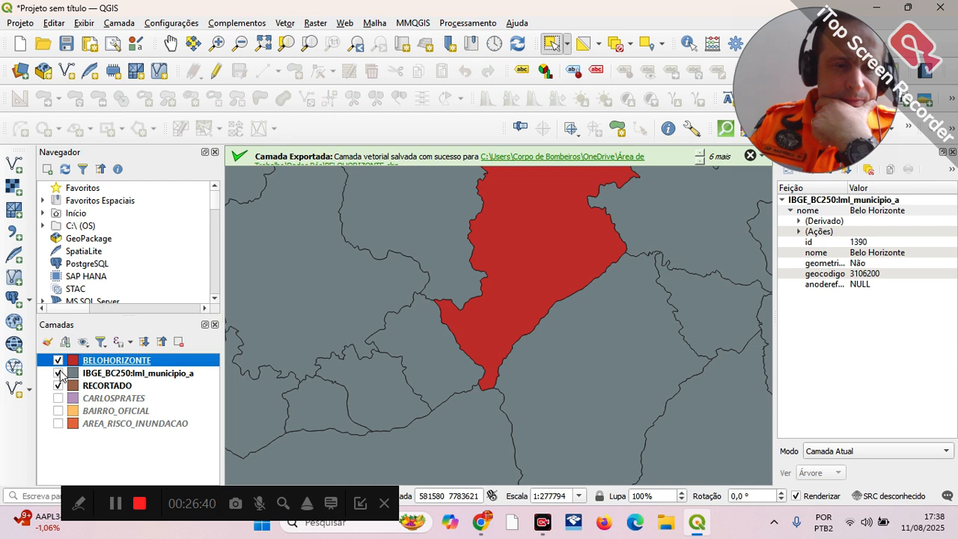
click(59, 373)
click(58, 360)
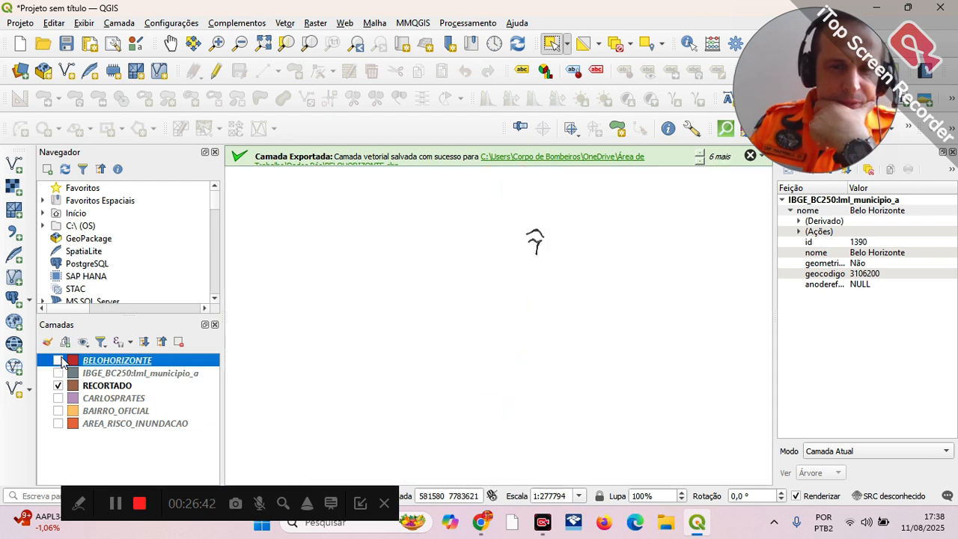
click(59, 360)
click(59, 361)
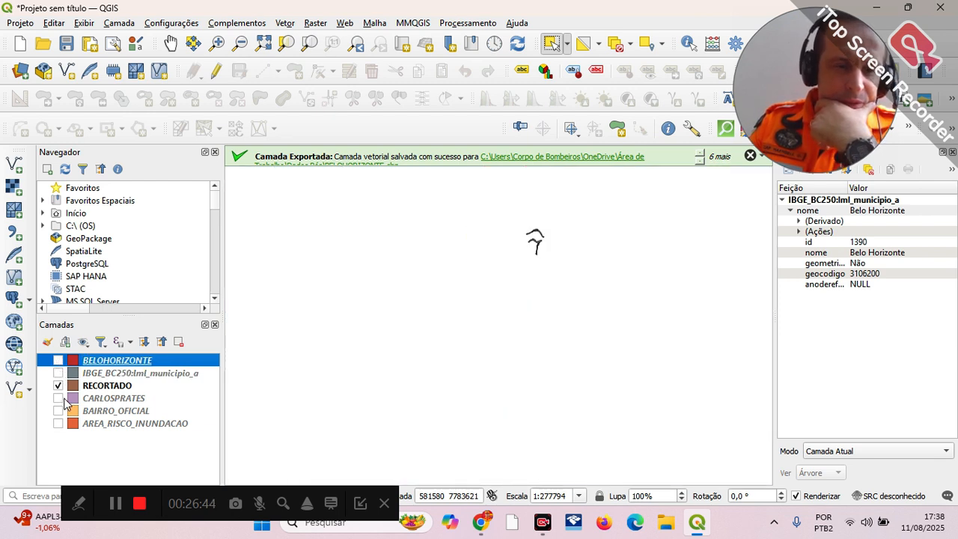
click(60, 399)
click(59, 399)
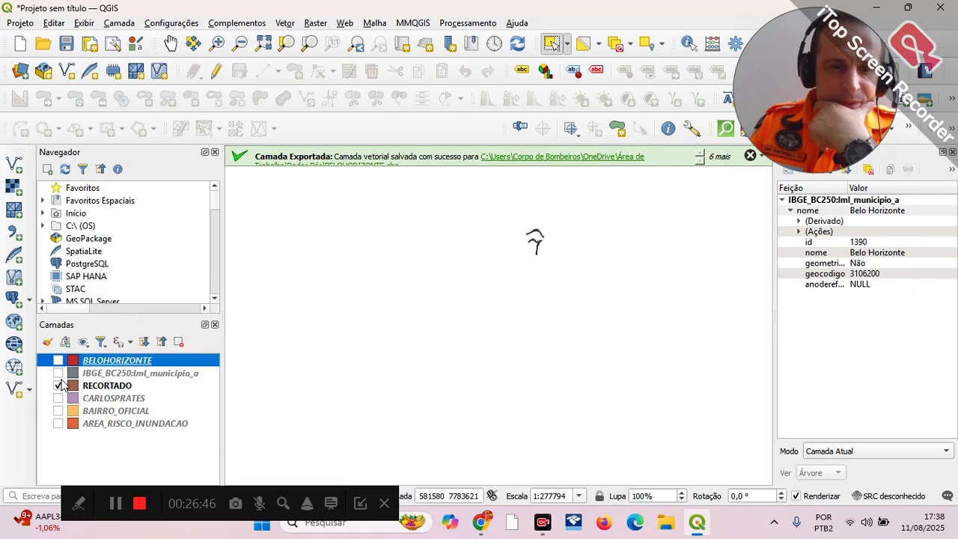
click(58, 385)
click(58, 386)
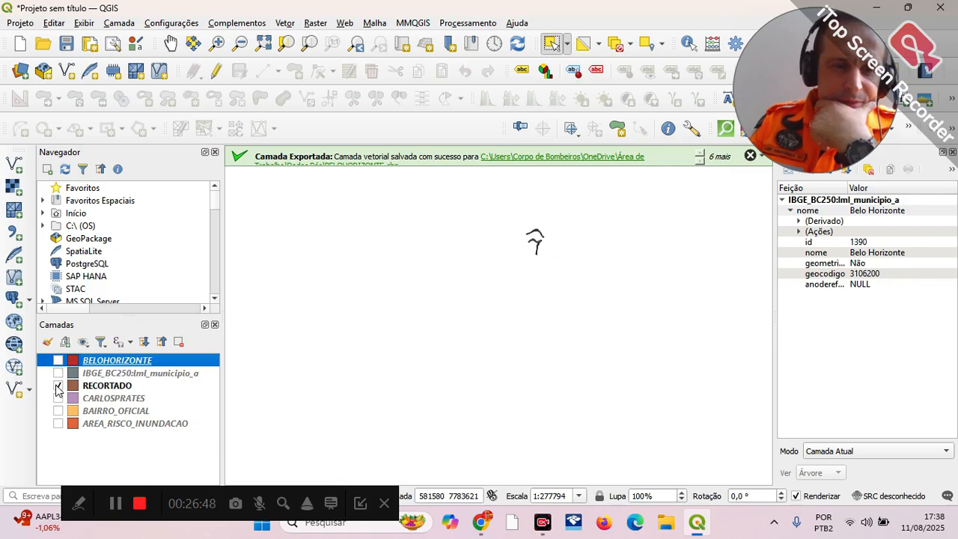
Step: Set the BELOHORIZONTE layer's symbol opacity to 60% and apply it
right_click(94, 361)
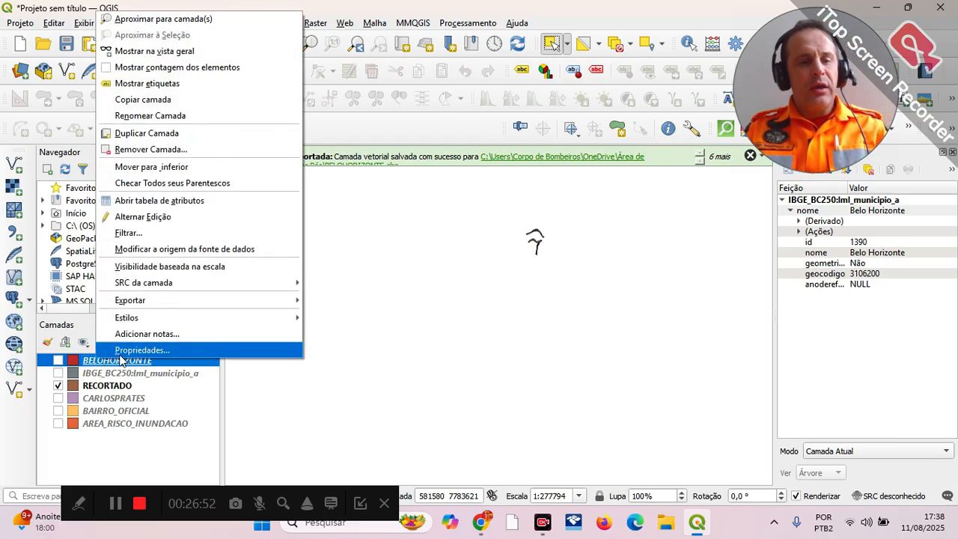
click(125, 347)
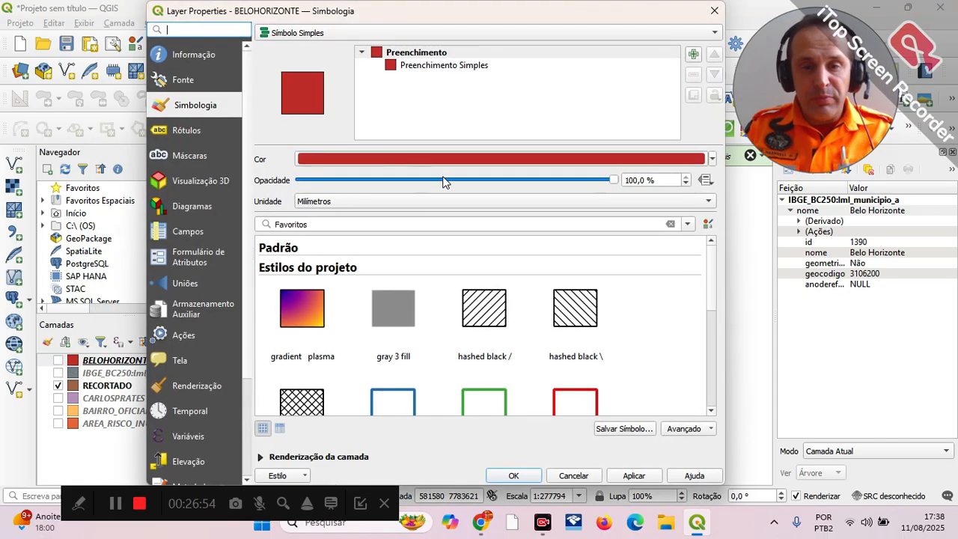
click(444, 180)
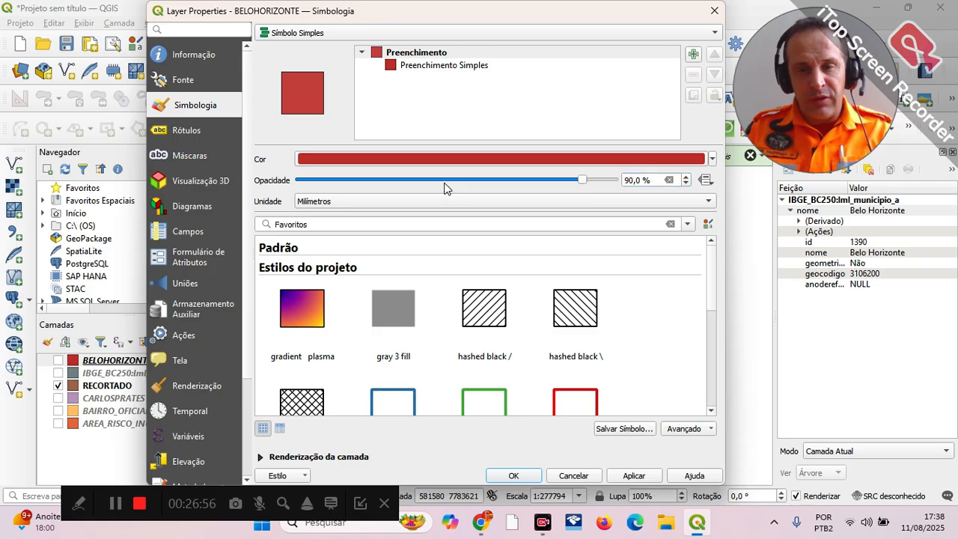
click(444, 180)
click(444, 181)
click(444, 181)
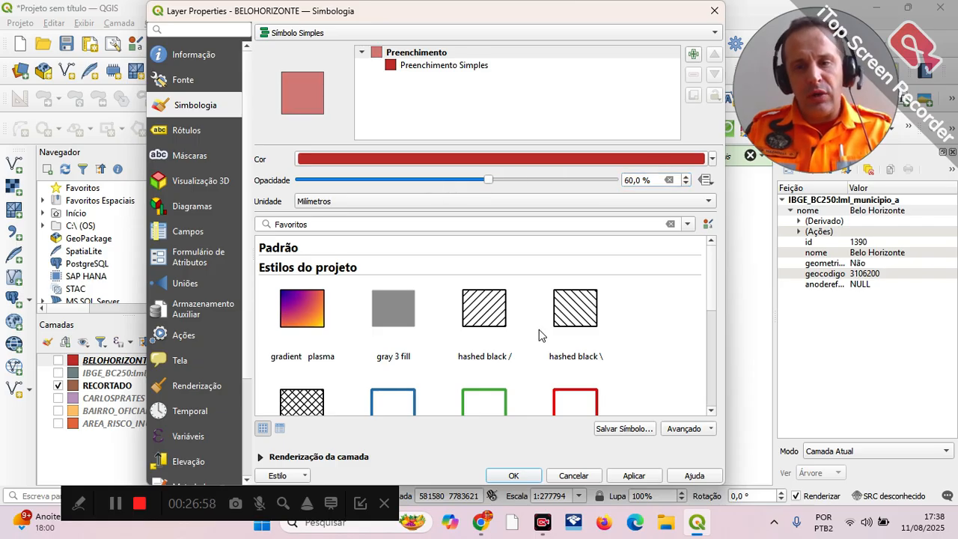
click(620, 478)
click(612, 480)
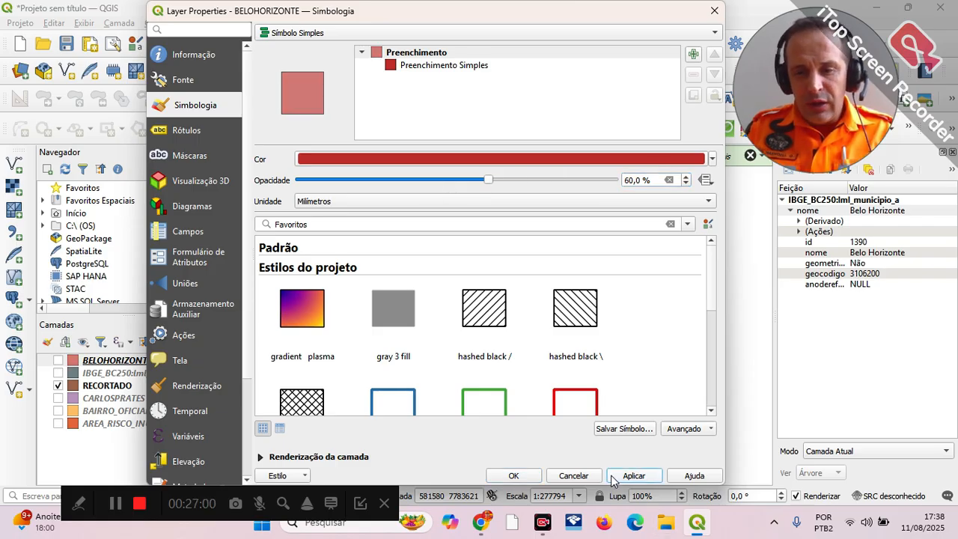
click(513, 476)
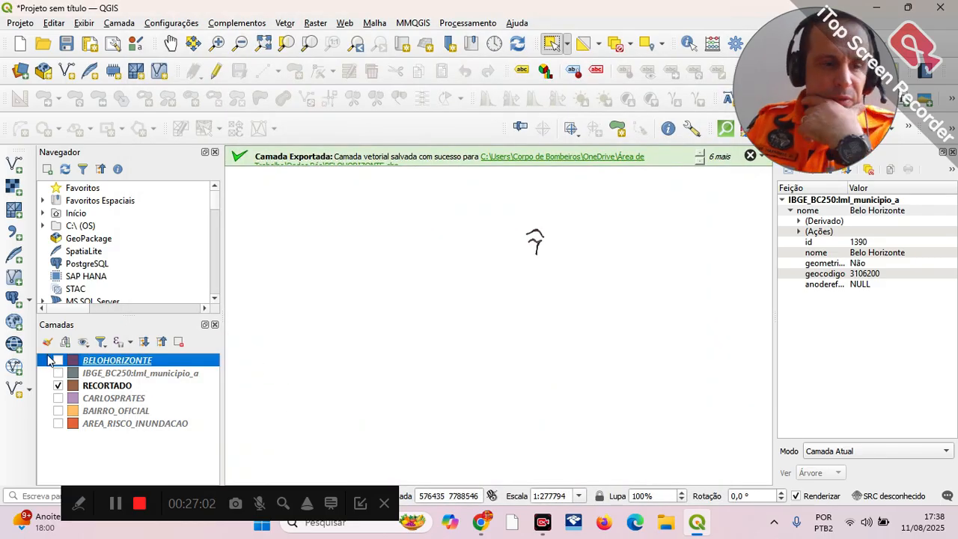
Step: Preview the semi-transparent BELOHORIZONTE layer over RECORTADO, show the CARLOSPRATES layer, and hide BELOHORIZONTE again
click(58, 361)
click(58, 374)
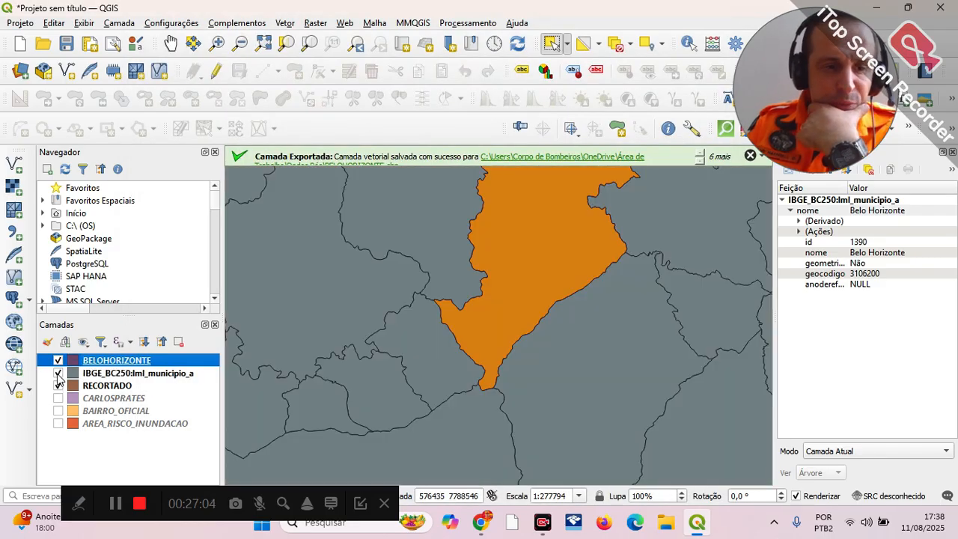
click(58, 374)
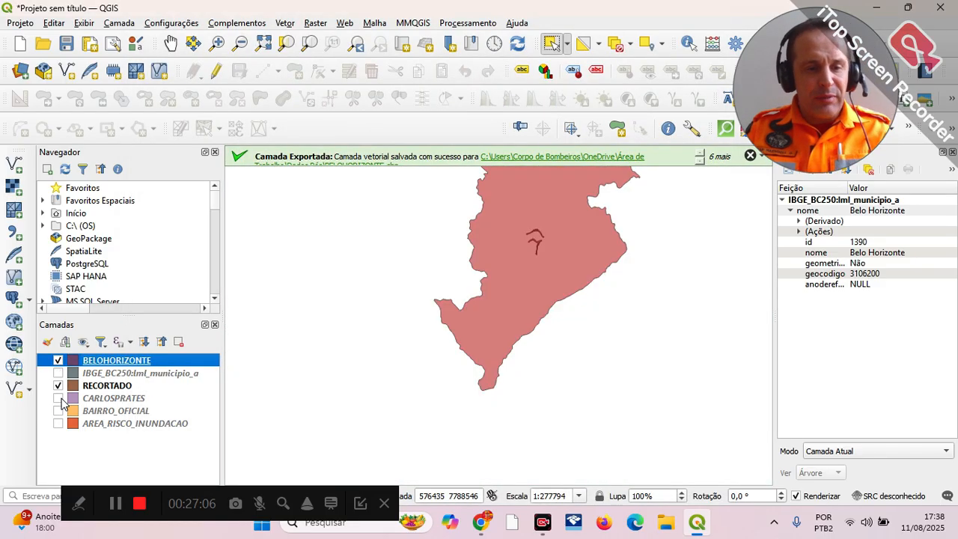
click(58, 399)
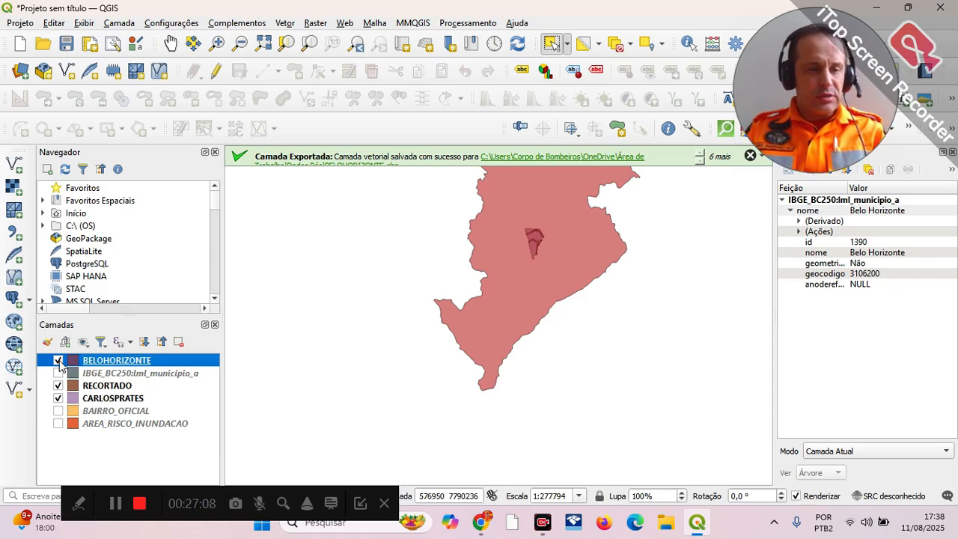
click(58, 361)
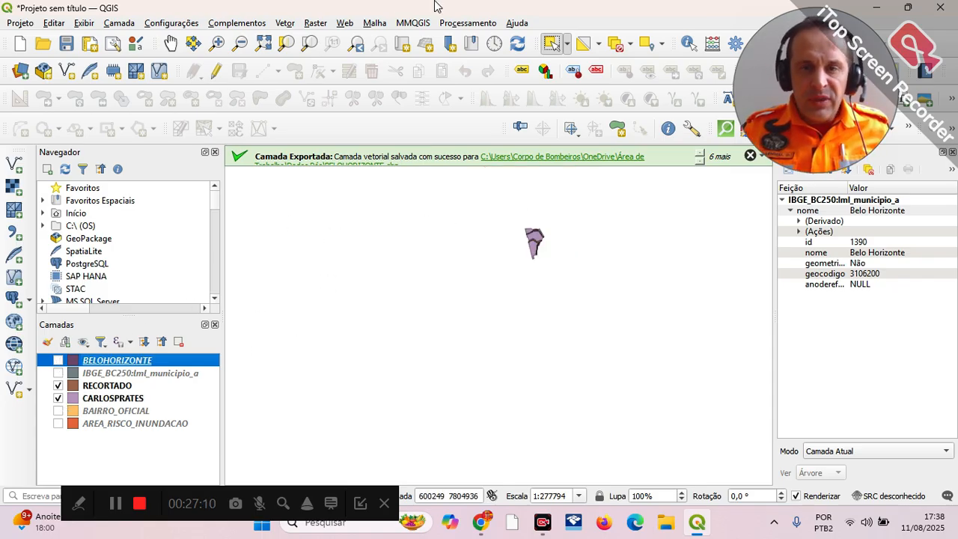
Step: Add the OSM Standard basemap from QuickMapServices to the project
click(344, 23)
mouse_move(404, 55)
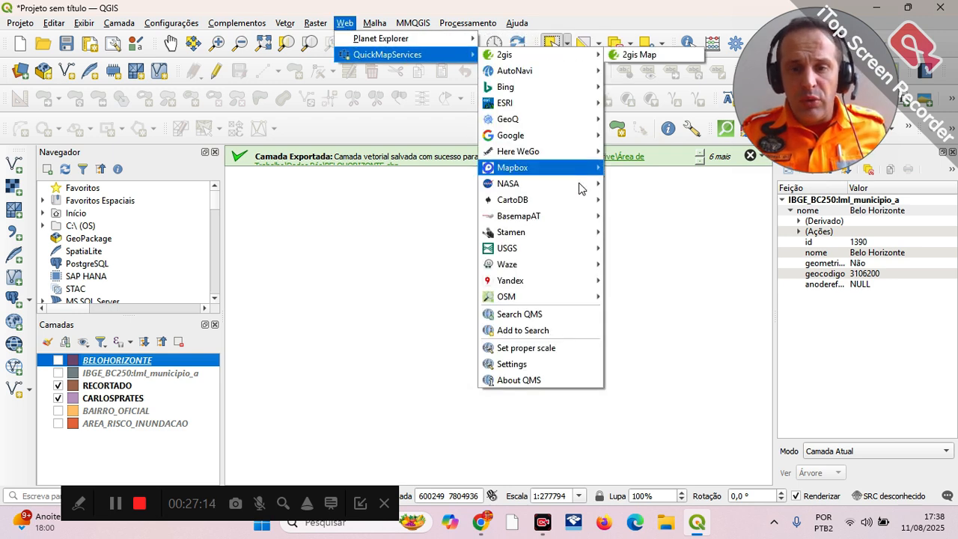
mouse_move(595, 300)
click(633, 303)
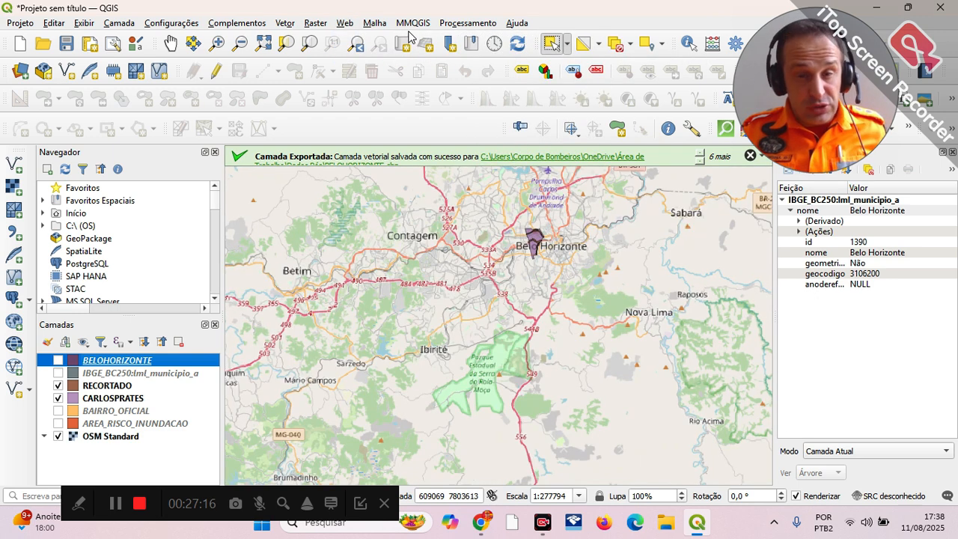
Step: Add the Google Hybrid basemap from QuickMapServices and hide the OSM Standard layer
click(344, 24)
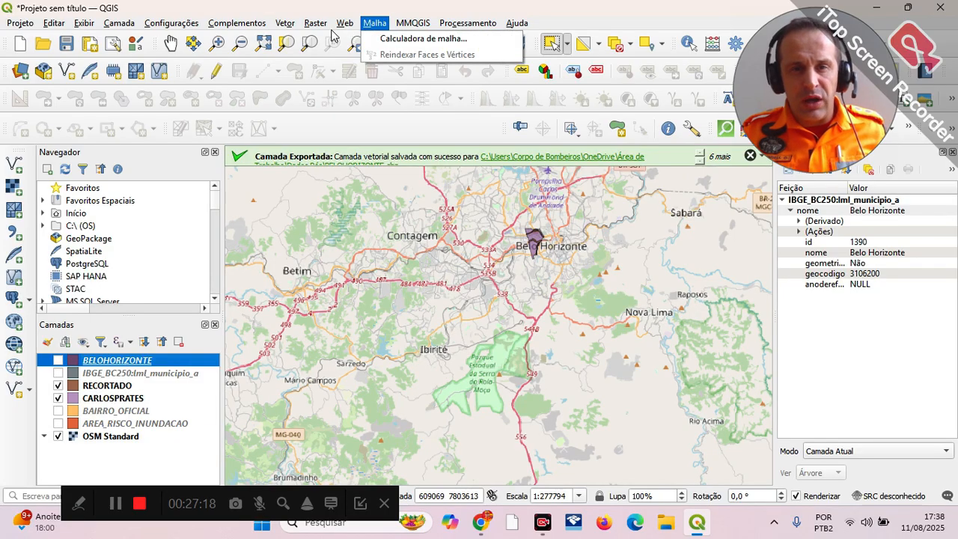
mouse_move(450, 57)
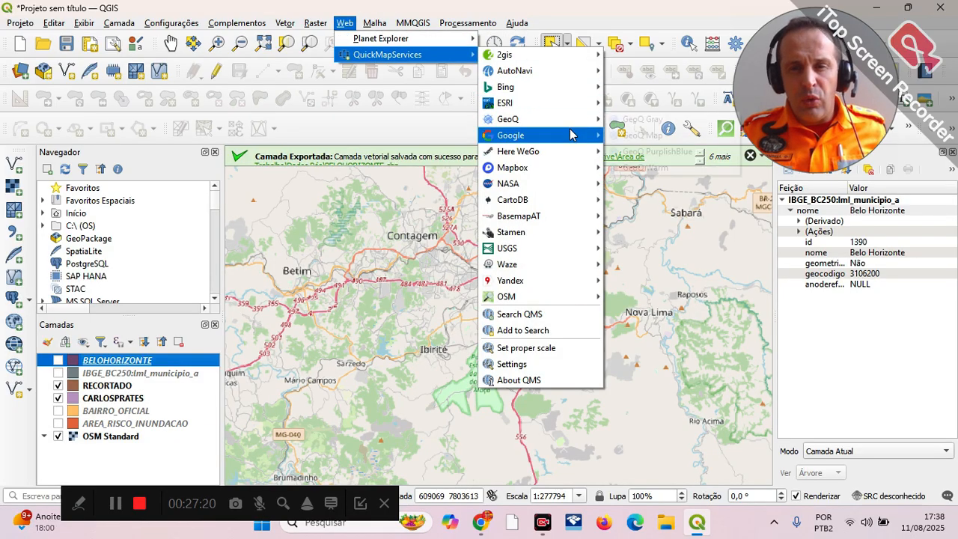
mouse_move(584, 137)
click(638, 138)
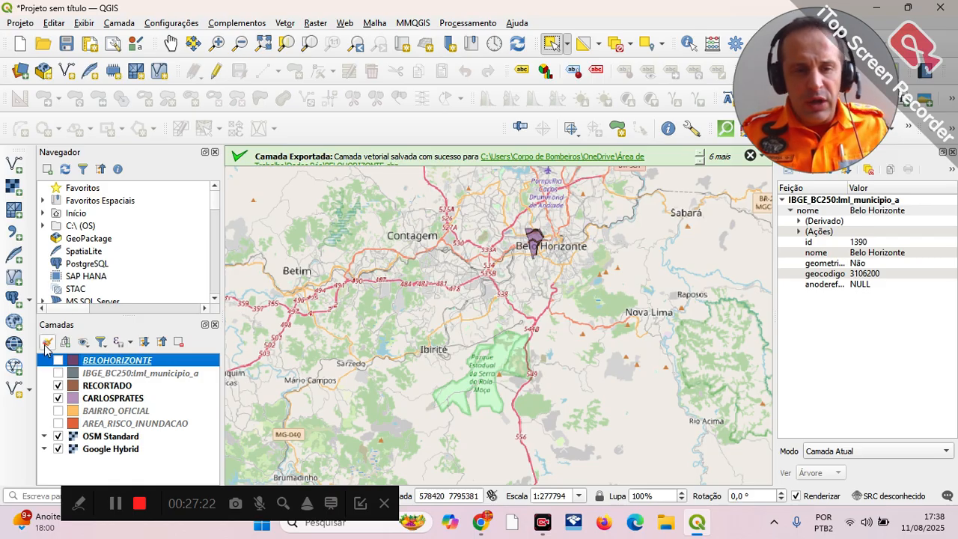
click(58, 437)
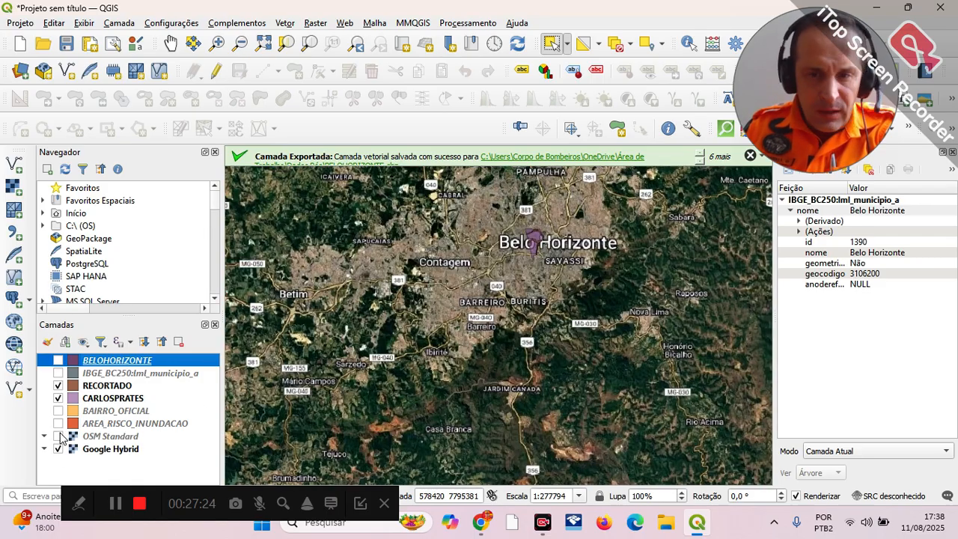
Step: Change the RECORTADO layer's fill colour to the blue among the recent colours and apply it
click(173, 42)
scroll(524, 236, up, 2)
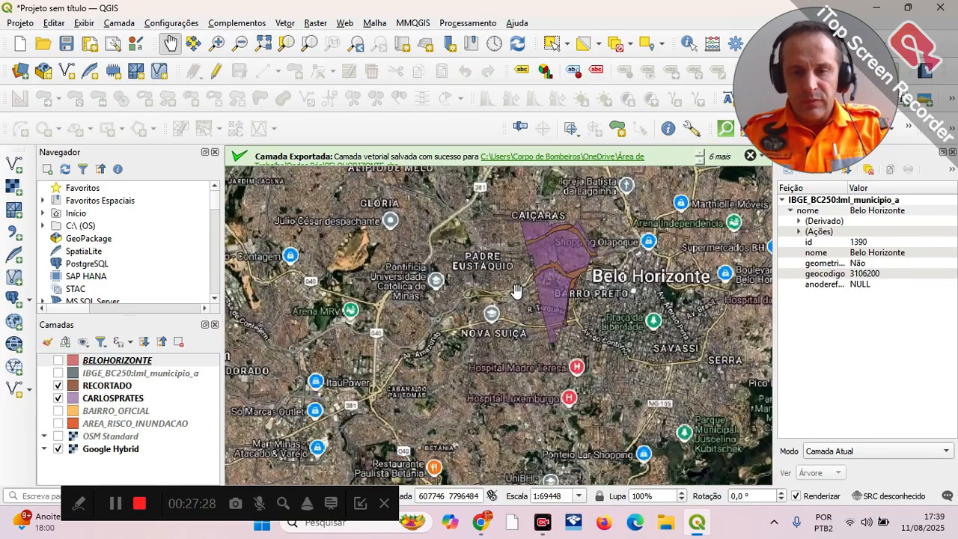
scroll(516, 290, up, 1)
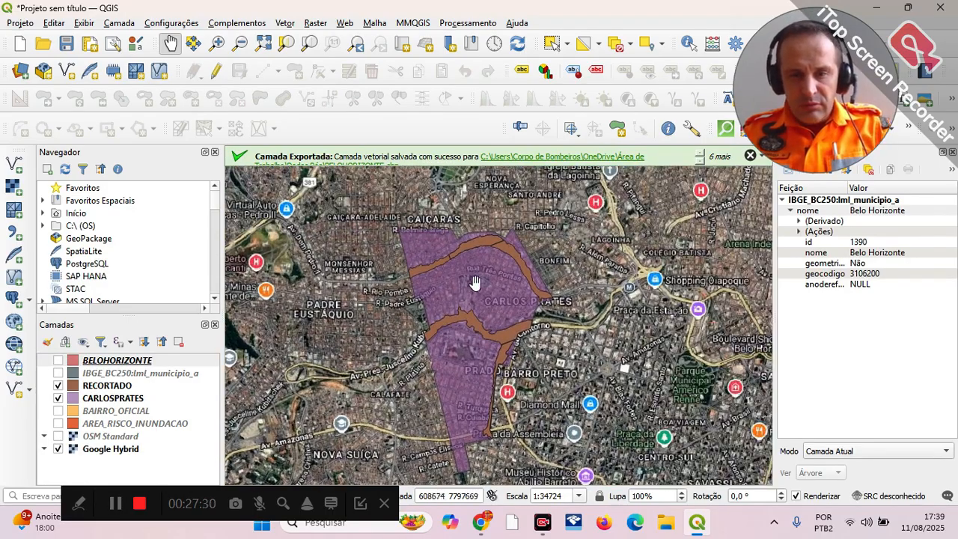
drag(506, 317, 503, 303)
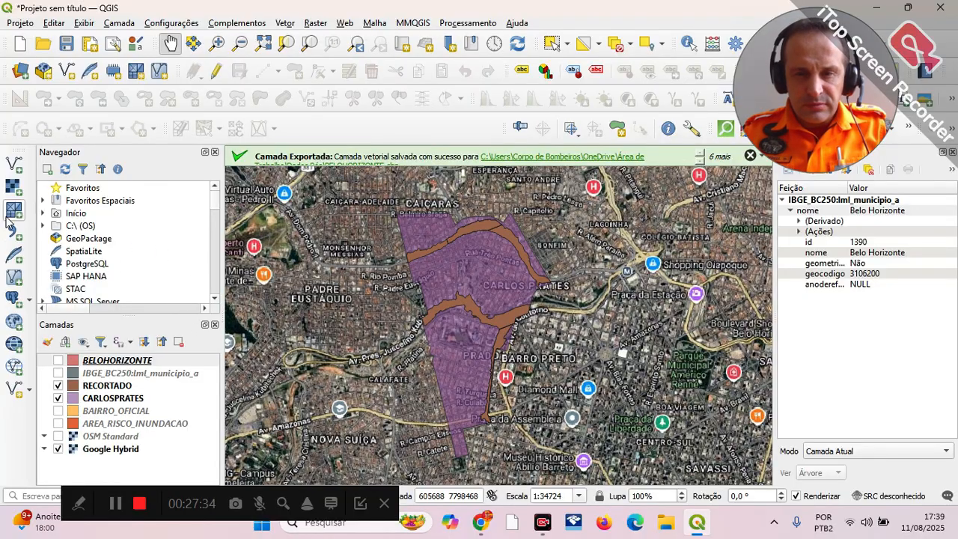
right_click(105, 389)
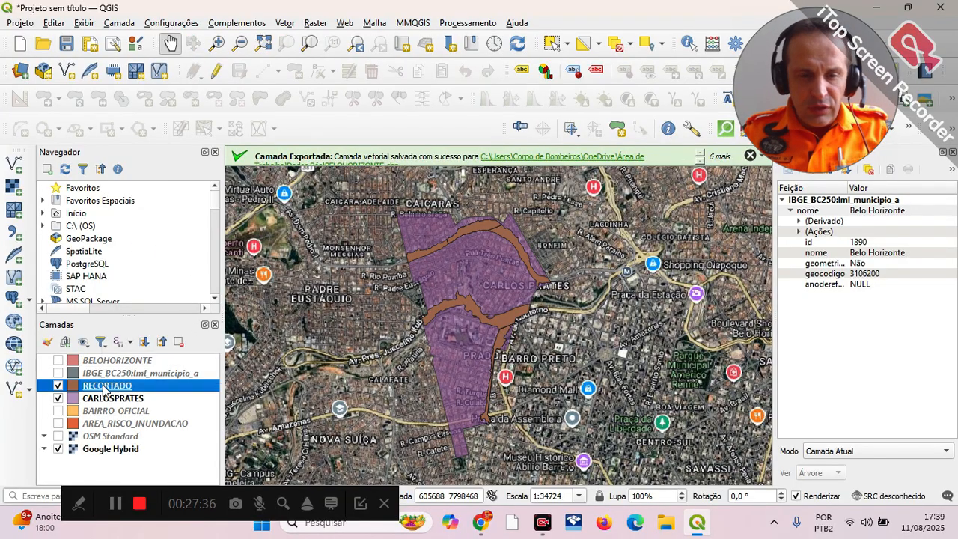
click(150, 377)
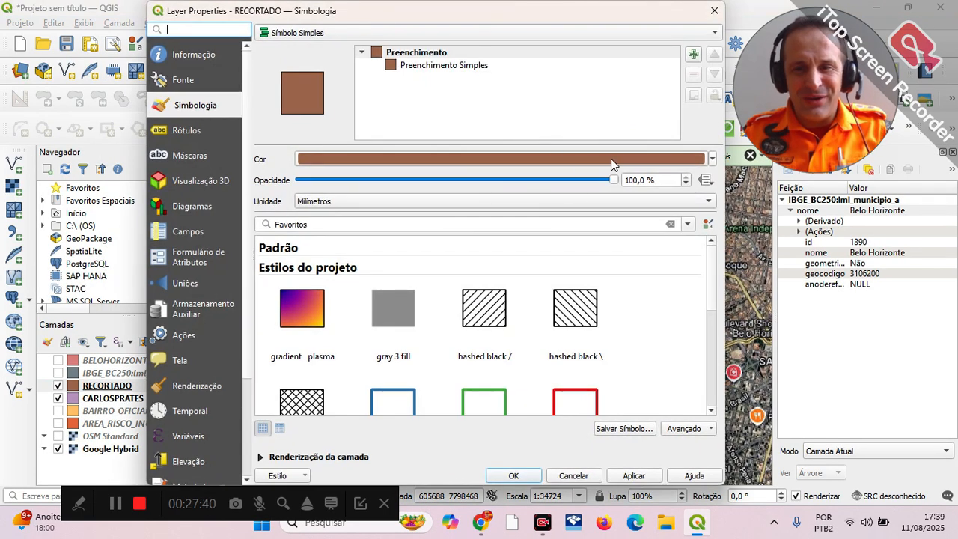
click(712, 159)
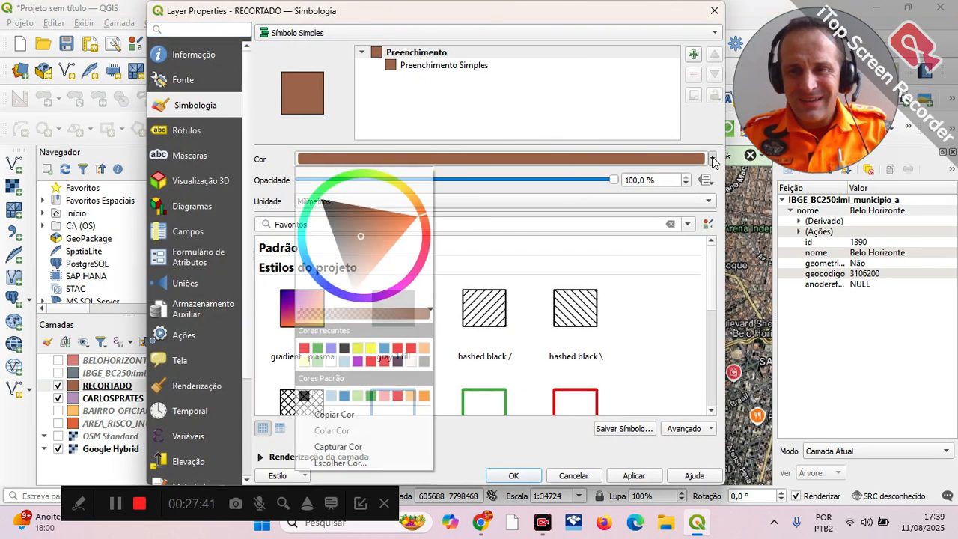
click(384, 348)
click(634, 476)
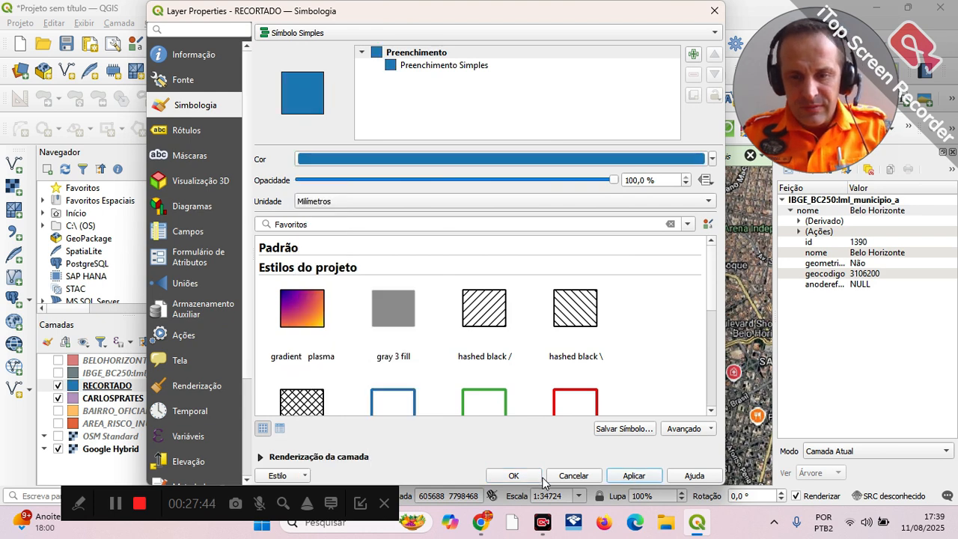
click(513, 474)
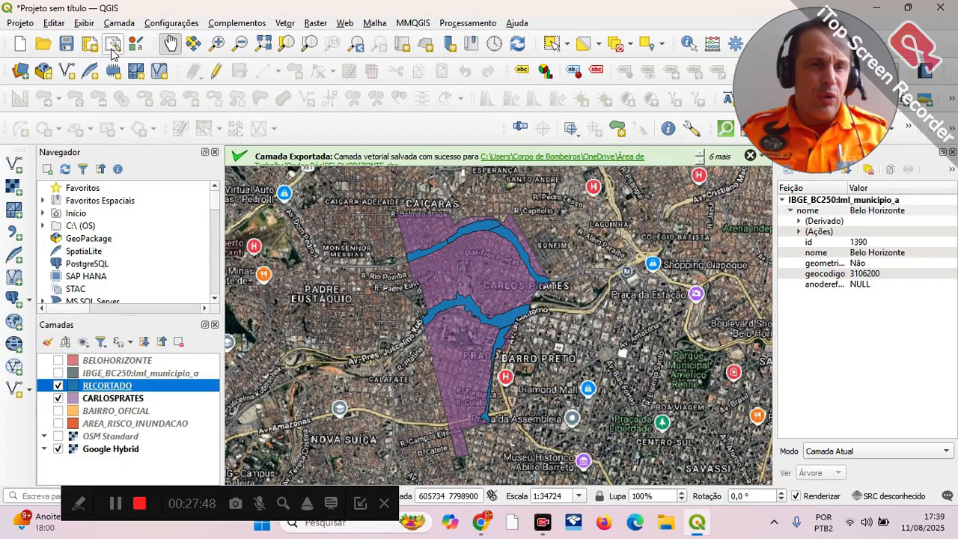
Step: Create a new untitled print layout and set its A4 page orientation to Retrato (portrait)
click(88, 45)
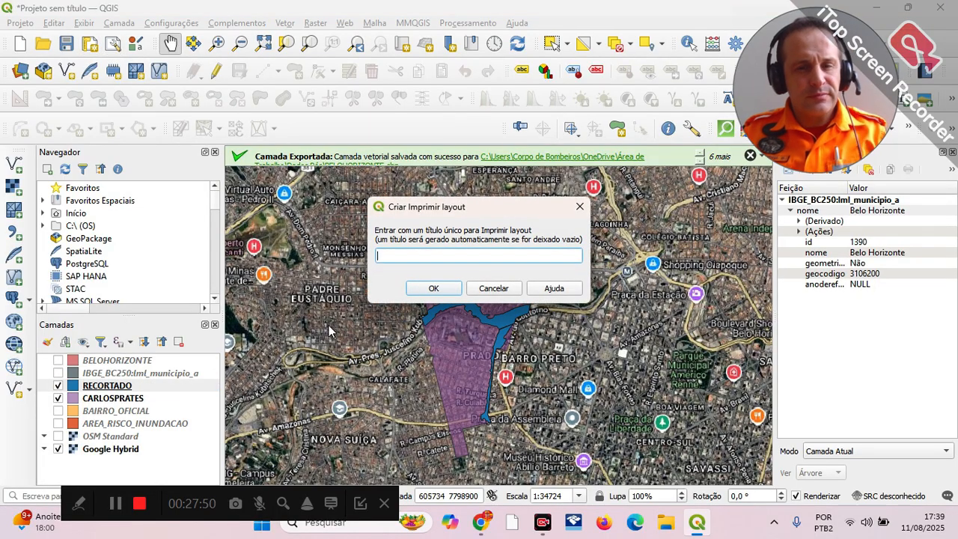
click(434, 289)
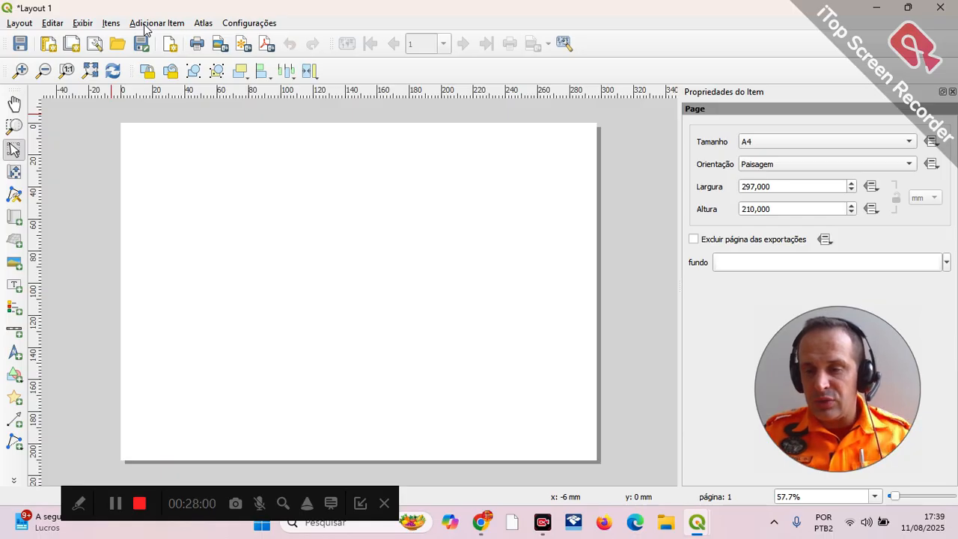
click(822, 165)
click(801, 149)
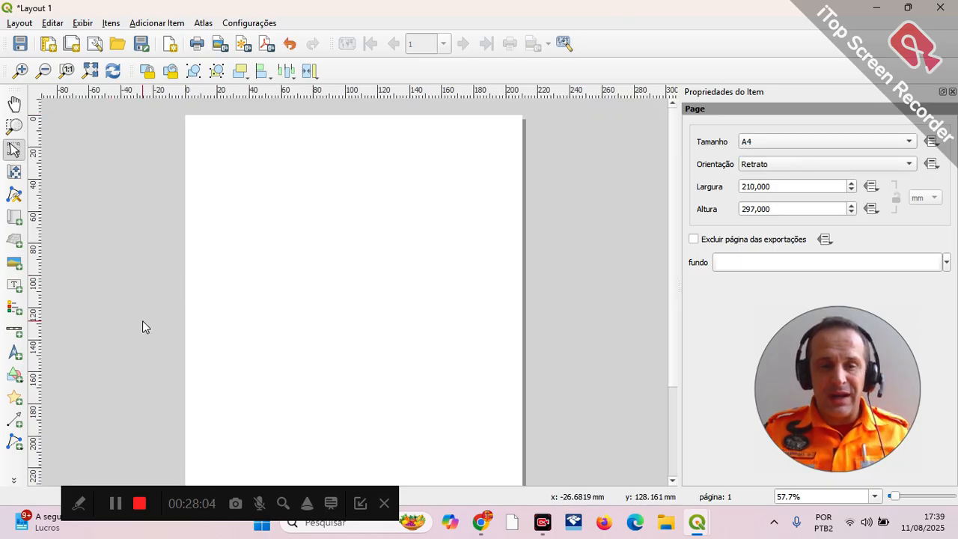
Step: Add a map item about 140 mm wide and 170 mm tall in the middle of the page
click(12, 220)
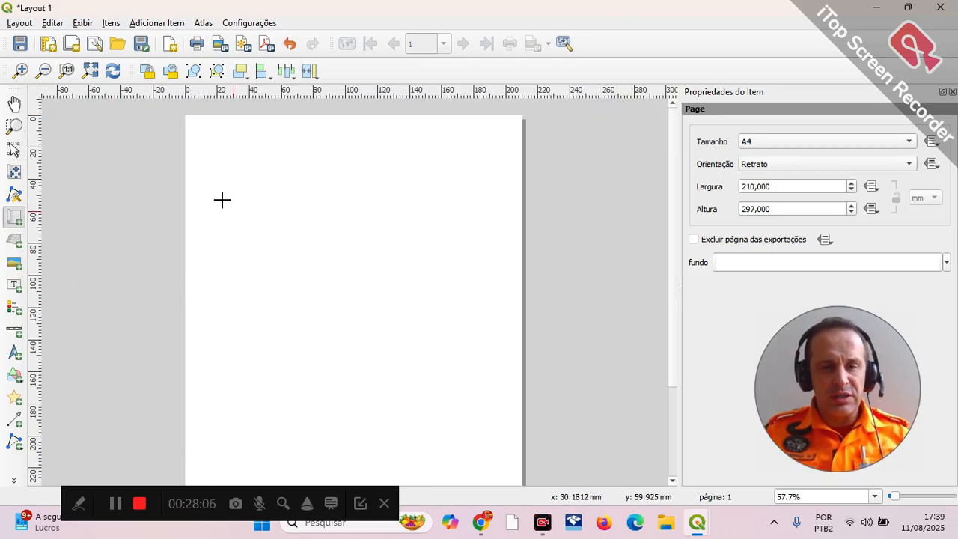
drag(227, 221, 447, 487)
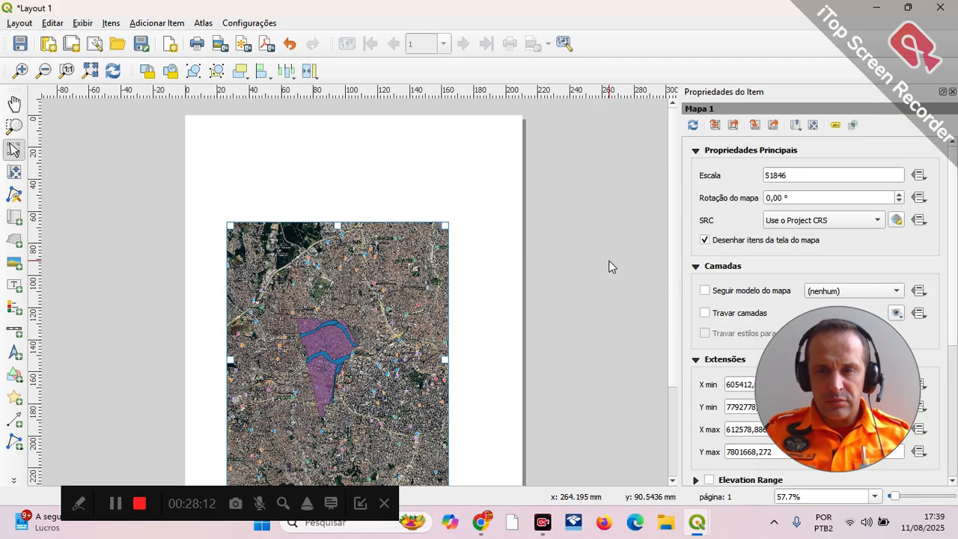
scroll(614, 285, down, 1)
scroll(618, 291, up, 1)
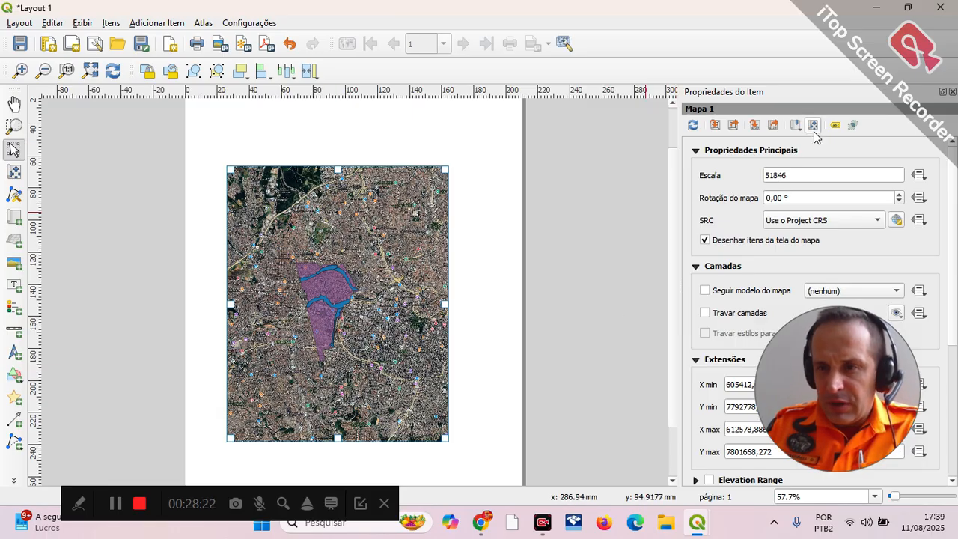
Step: Zoom the map item's content in on the Carlos Prates area to a scale of 25923
key(c)
scroll(357, 345, up, 1)
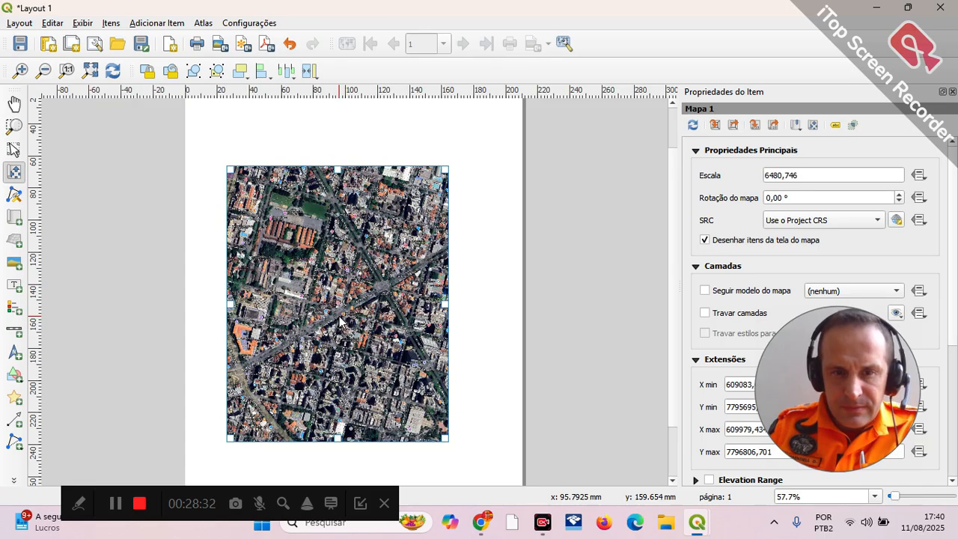
scroll(340, 321, up, 1)
scroll(341, 321, down, 3)
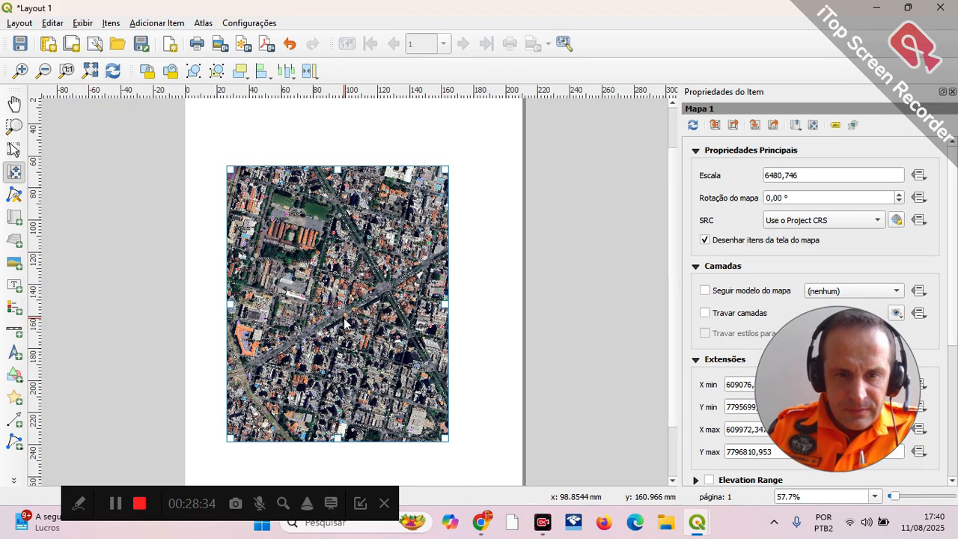
scroll(344, 321, down, 1)
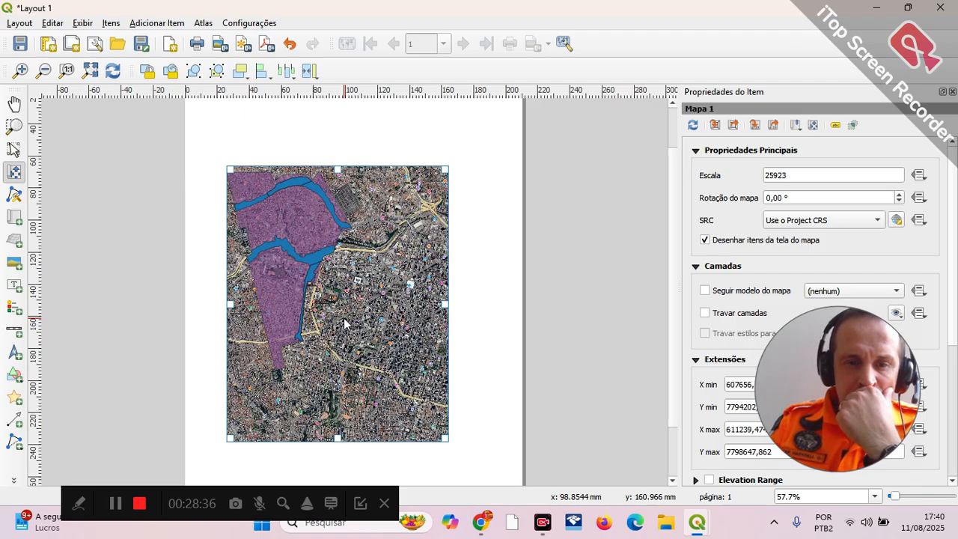
Step: Shift the map frame slightly towards the page's left edge and centre the Carlos Prates polygon inside it
click(13, 149)
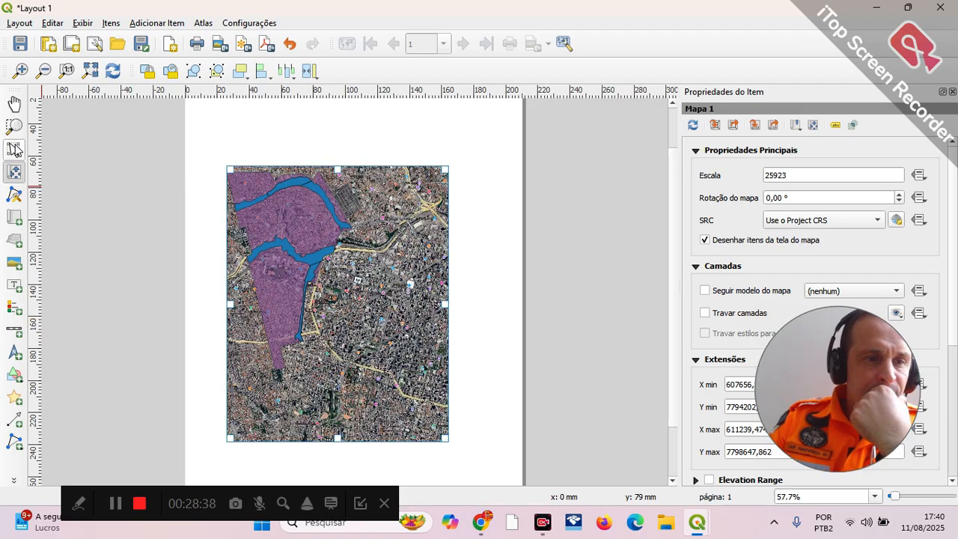
mouse_move(333, 272)
mouse_down()
mouse_move(361, 308)
mouse_move(317, 274)
mouse_up()
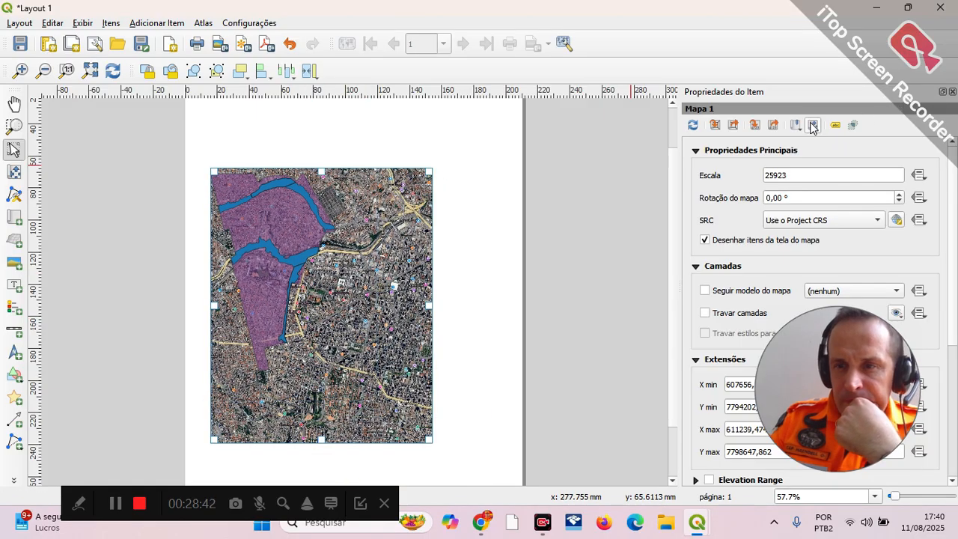
key(c)
drag(277, 266, 343, 286)
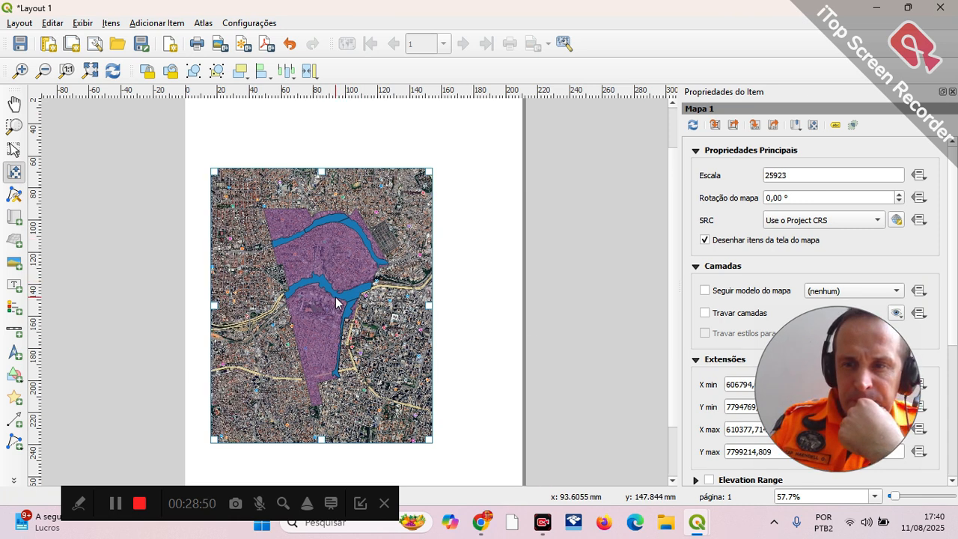
Step: Set the map item's scale to 20923
click(774, 174)
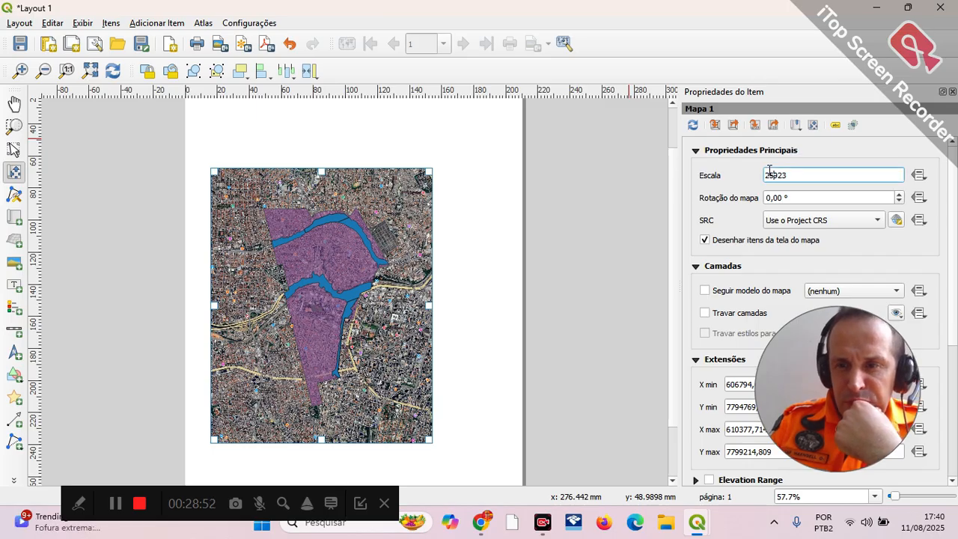
key(BackSpace)
text(0)
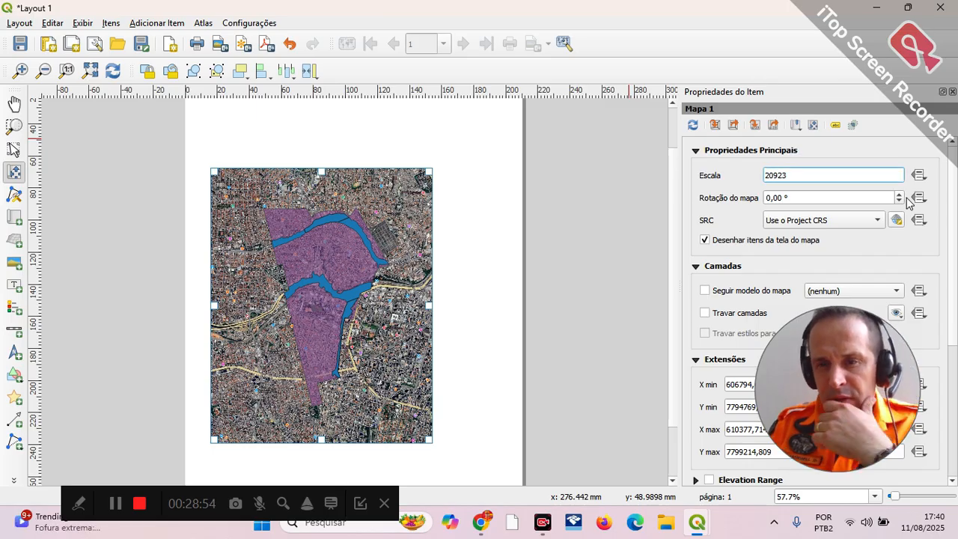
key(Return)
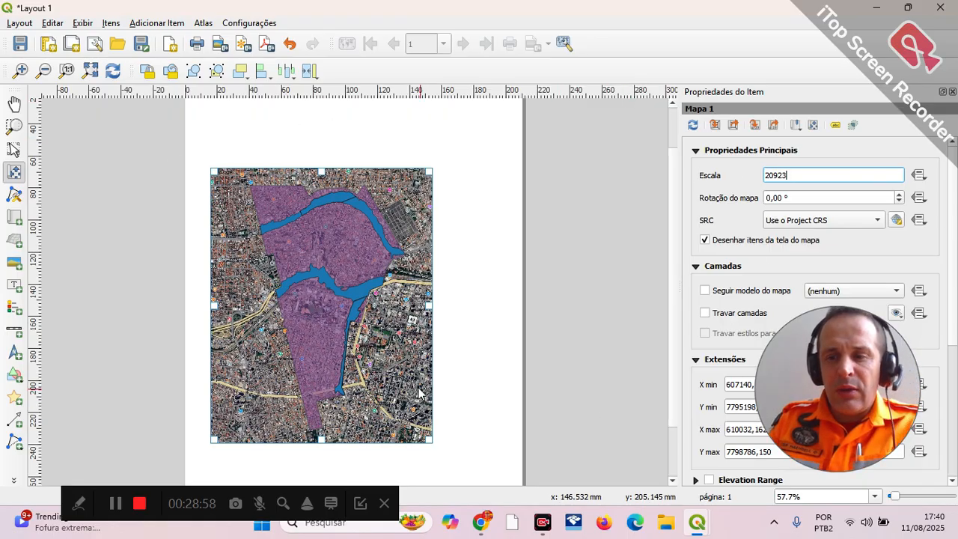
Step: Add a legend to the page, just to the right of the map
click(15, 307)
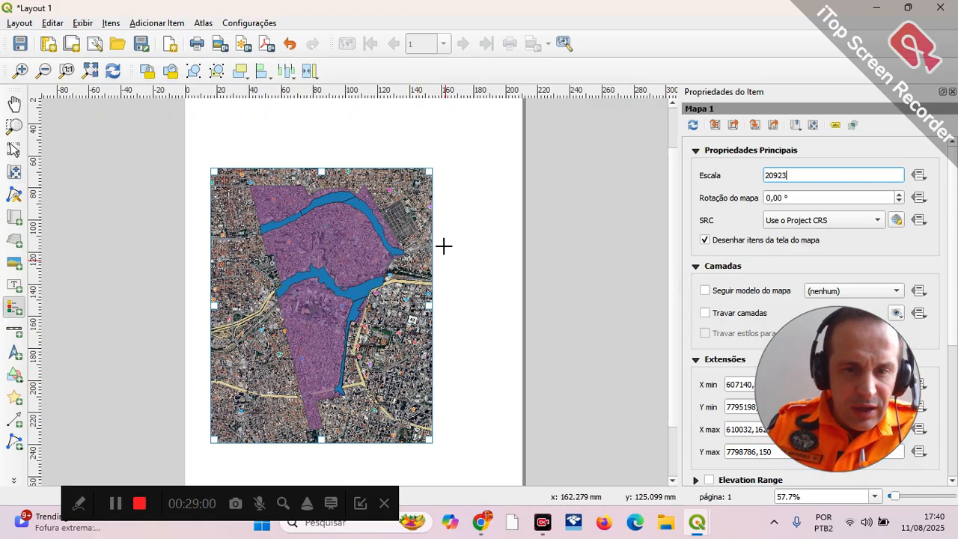
drag(444, 226, 503, 326)
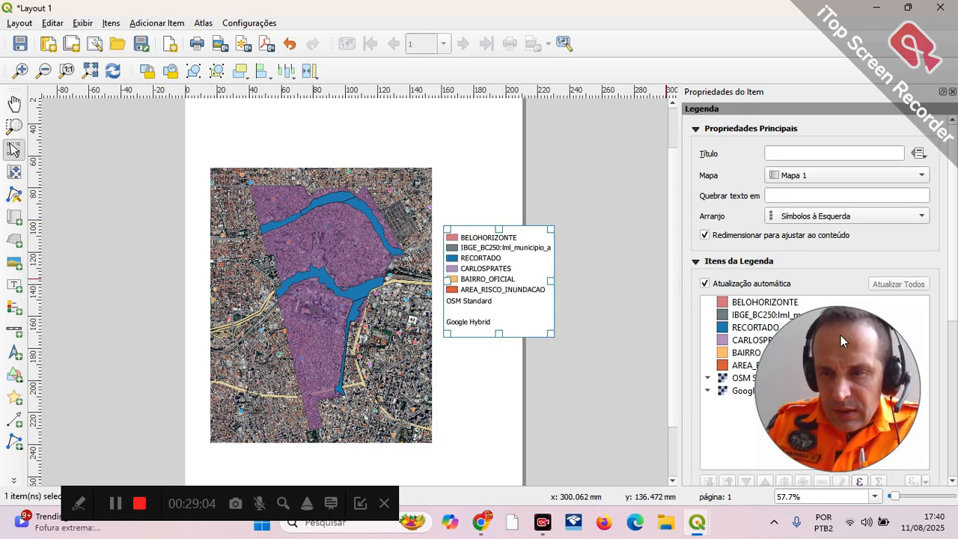
drag(841, 334, 76, 337)
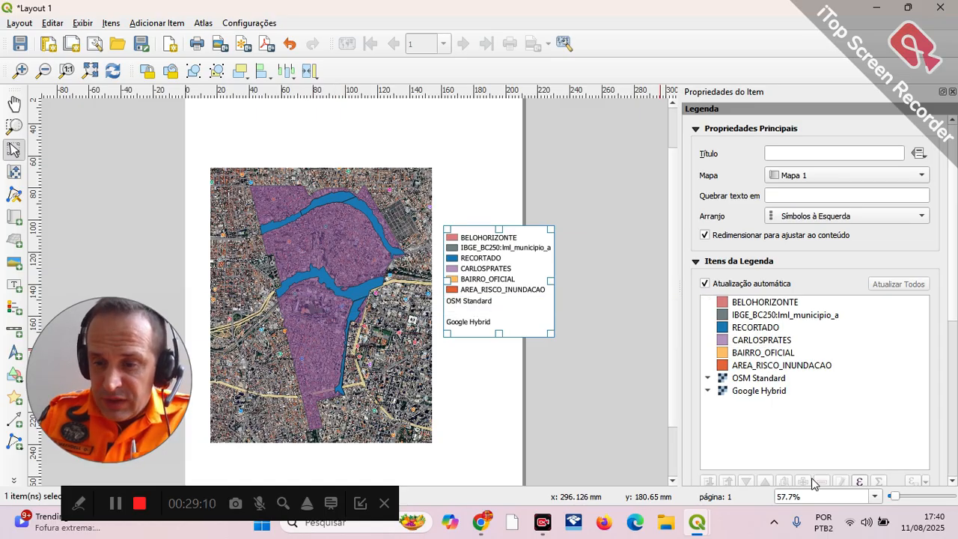
Step: Disable the legend's automatic update and remove the BELOHORIZONTE and IBGE_BC250:lml_municipio_a entries
click(704, 284)
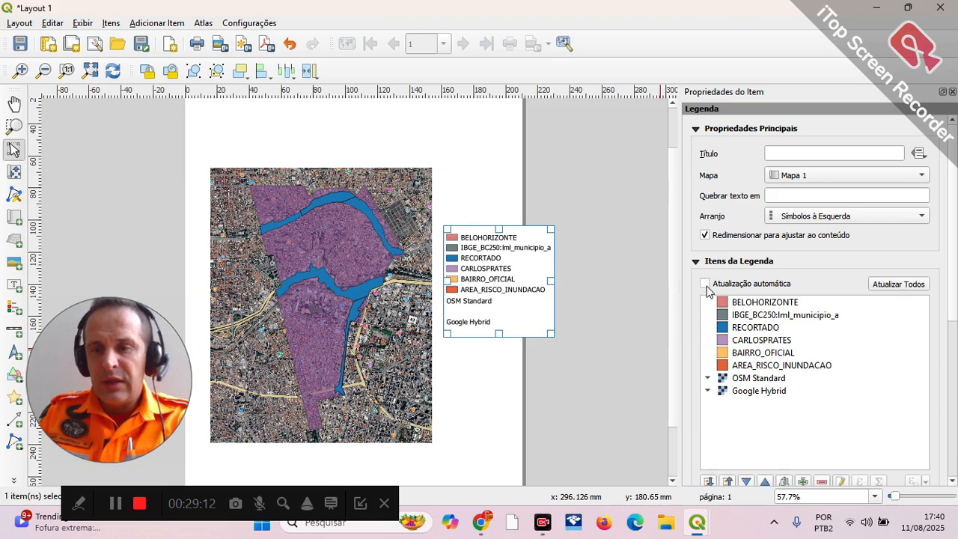
click(737, 303)
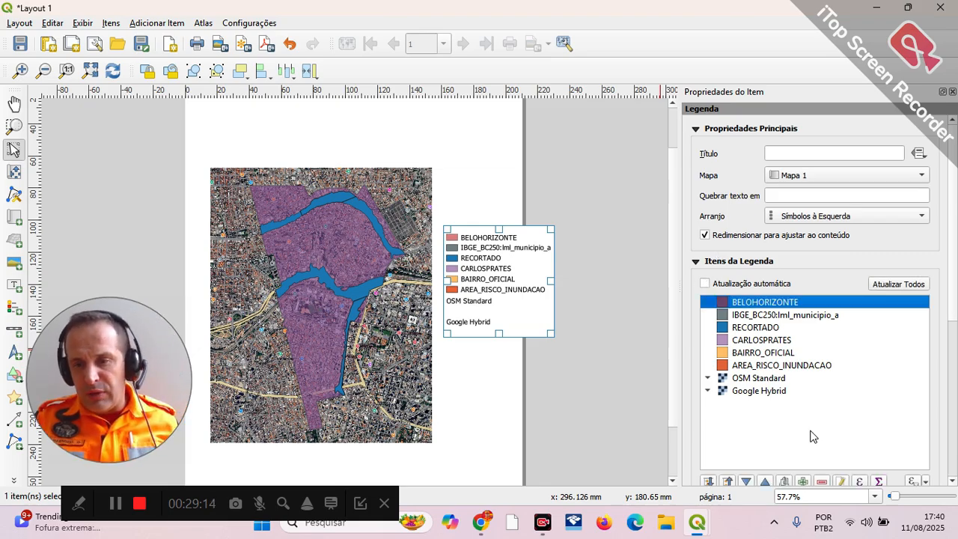
click(822, 482)
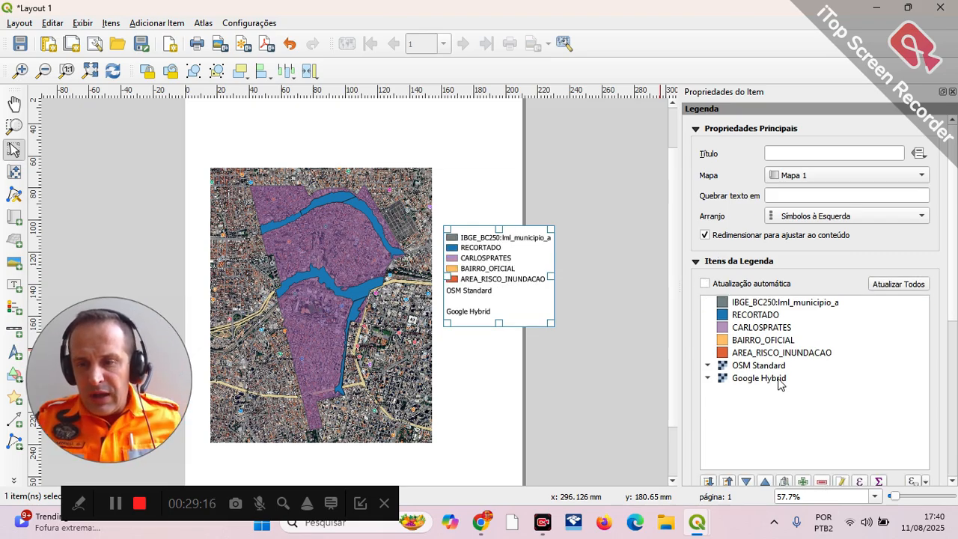
click(762, 303)
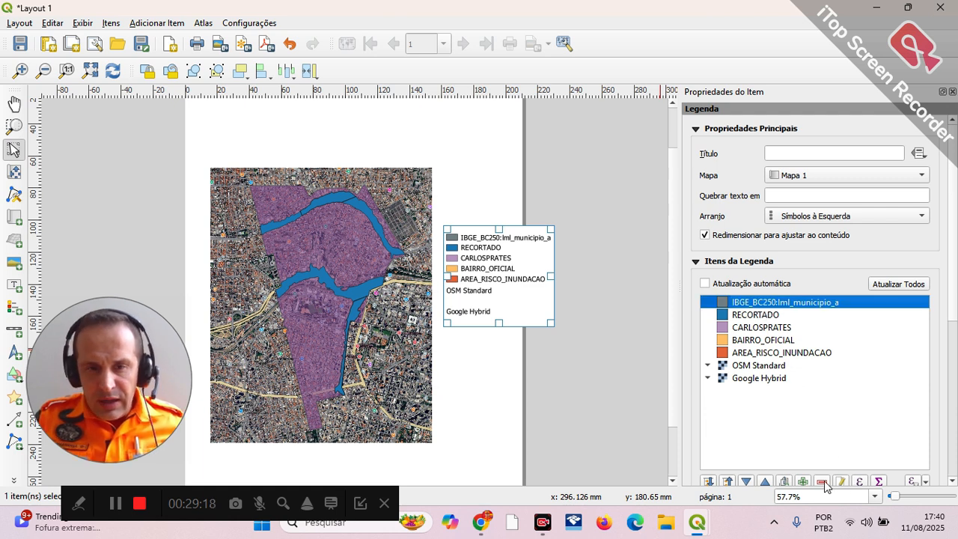
click(822, 482)
Step: Rename the RECORTADO legend entry as "AREA DE REISCO DE ALAGAMENTO"
double_click(748, 303)
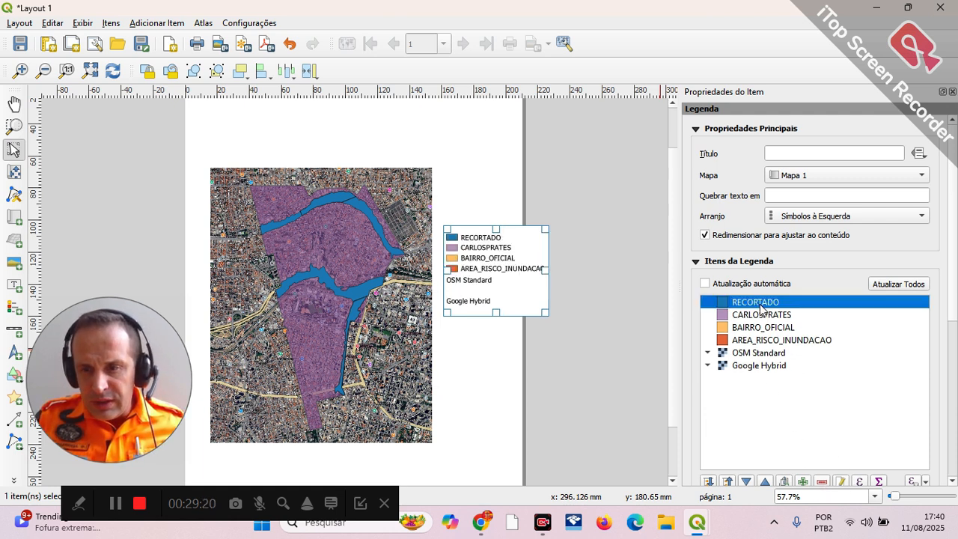
click(762, 310)
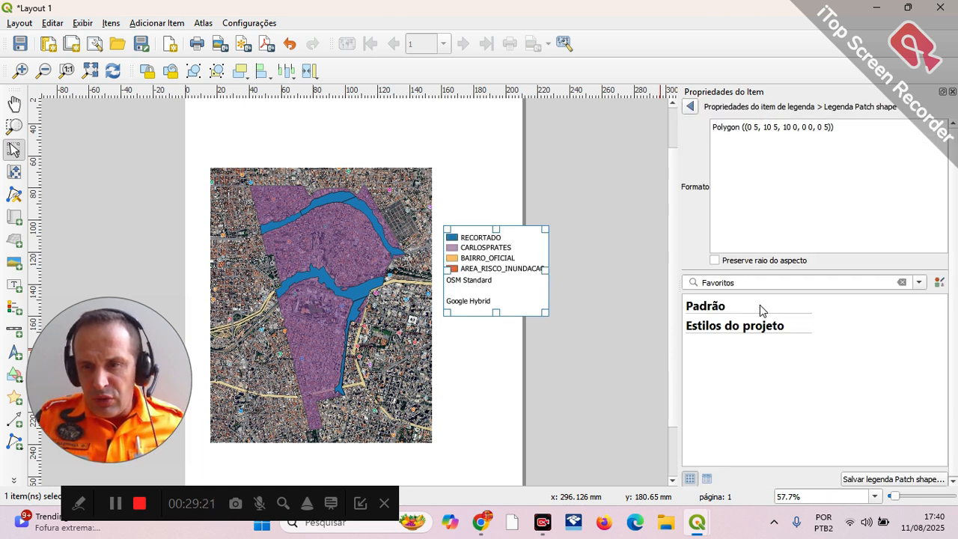
click(690, 107)
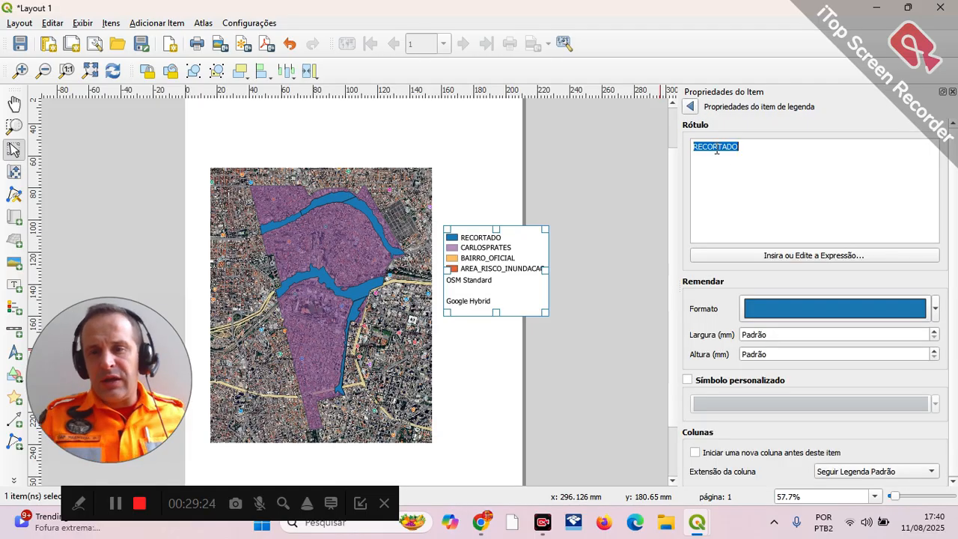
text(AREA DE REISCO)
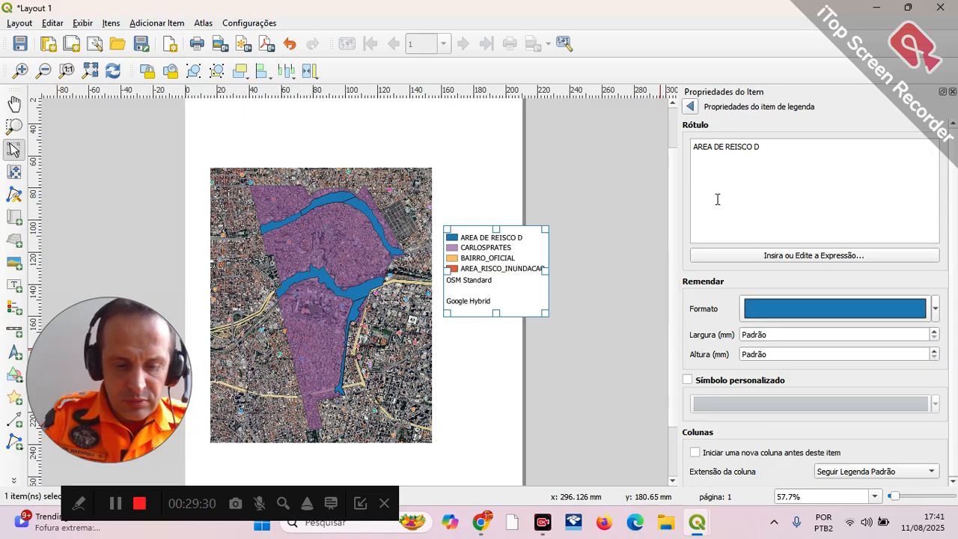
text(DE ALAGAMENTO)
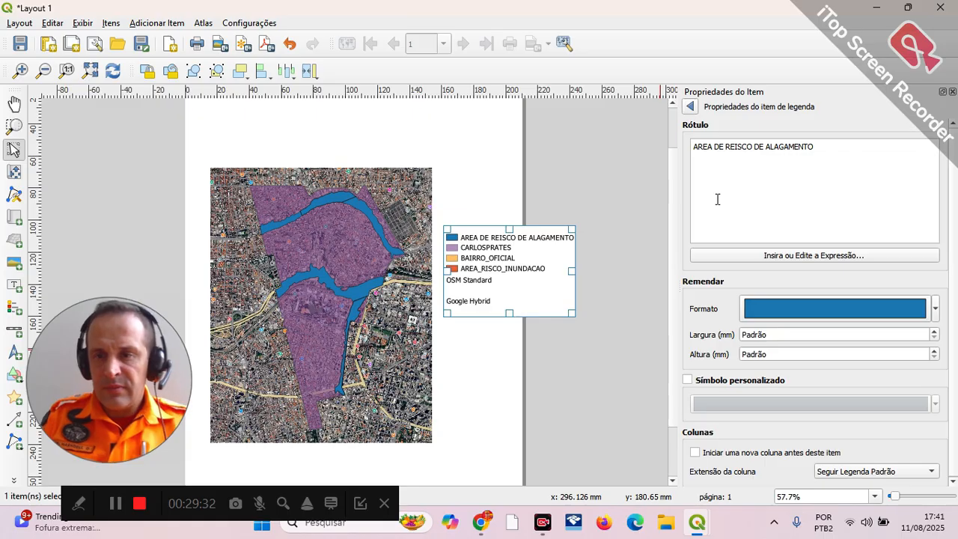
Step: Correct the first legend entry's label to "AREA DE RISCO DE ALAGAMENTO"
key(BackSpace)
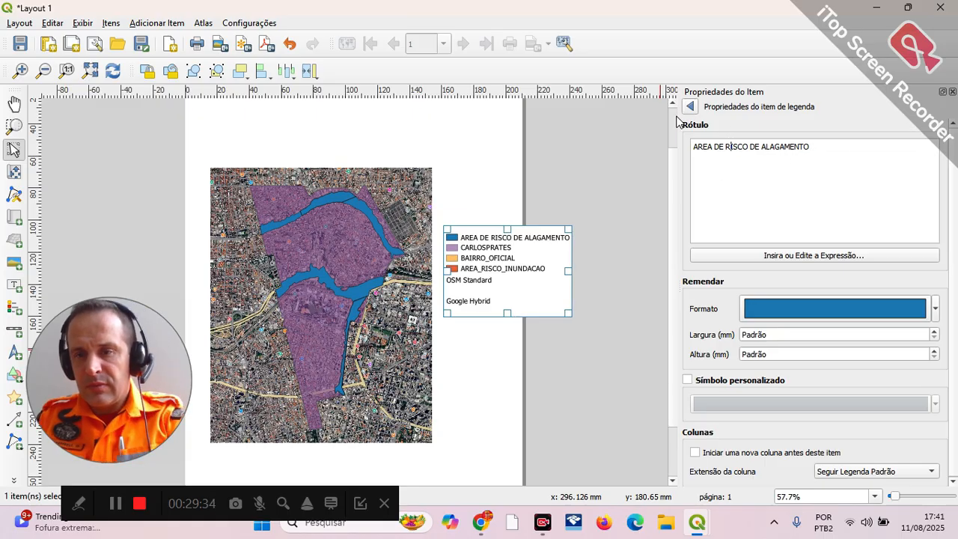
click(691, 107)
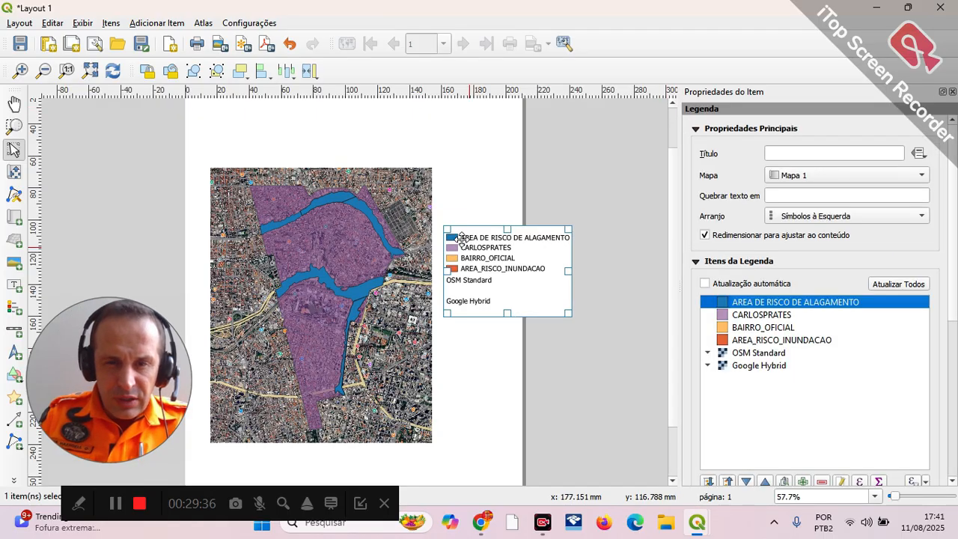
click(461, 239)
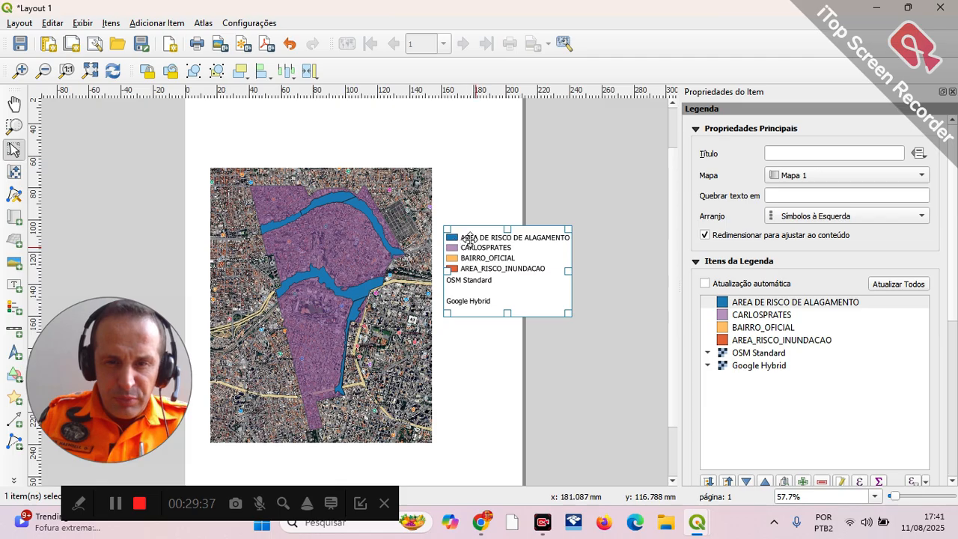
Step: Rename the CARLOSPRATES legend entry as "BAIRRO CARLOS PRATES"
click(771, 319)
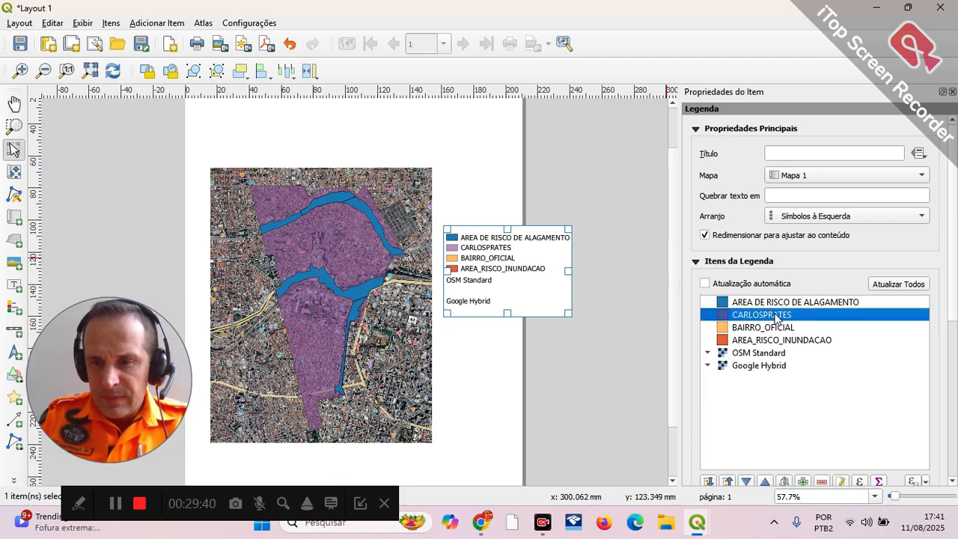
double_click(778, 318)
text(BAIRRO CARLOS PRATES)
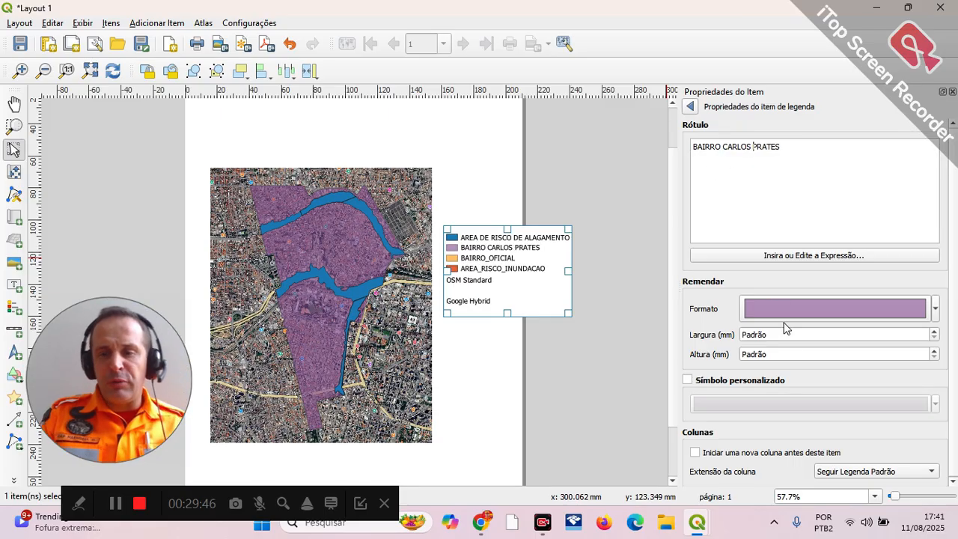
click(689, 110)
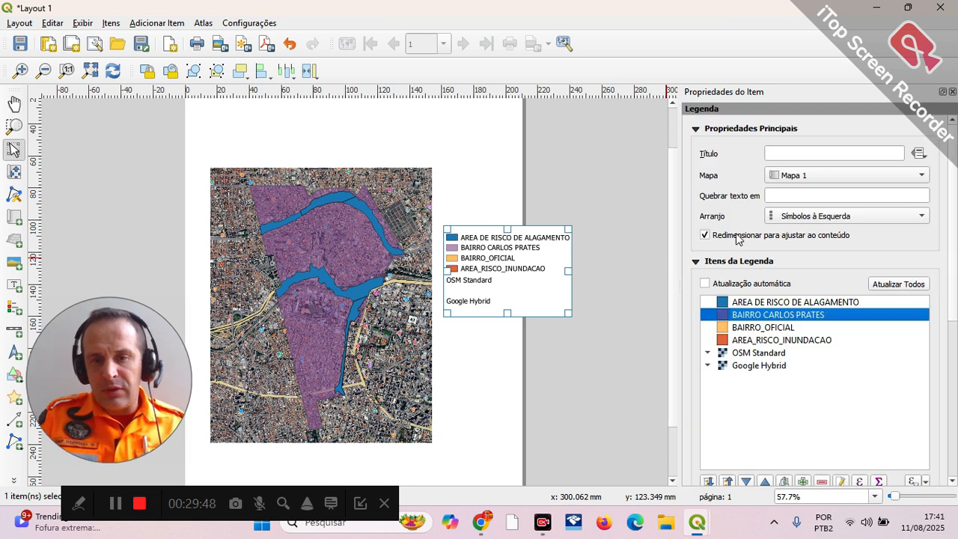
Step: Remove the BAIRRO_OFICIAL, AREA_RISCO_INUNDACAO and OSM Standard entries from the legend
click(767, 330)
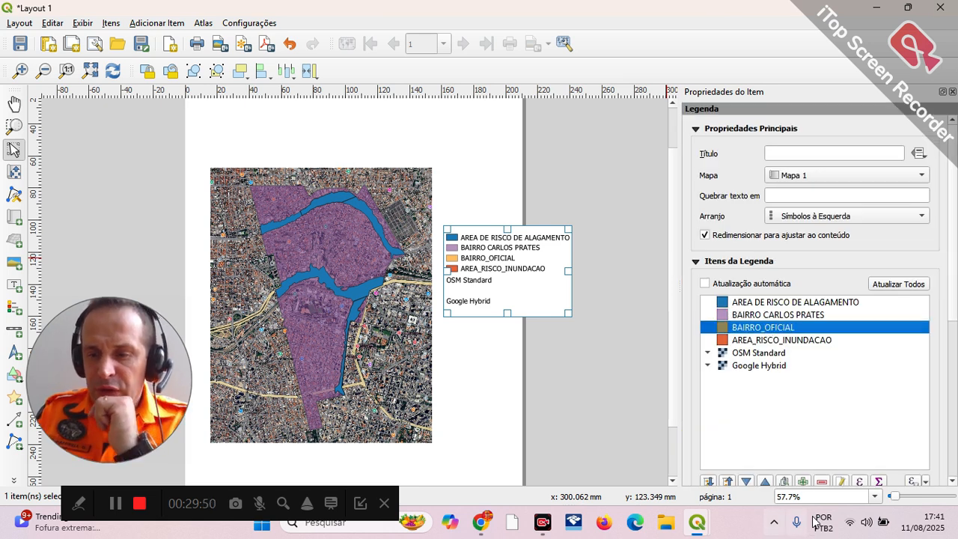
click(822, 481)
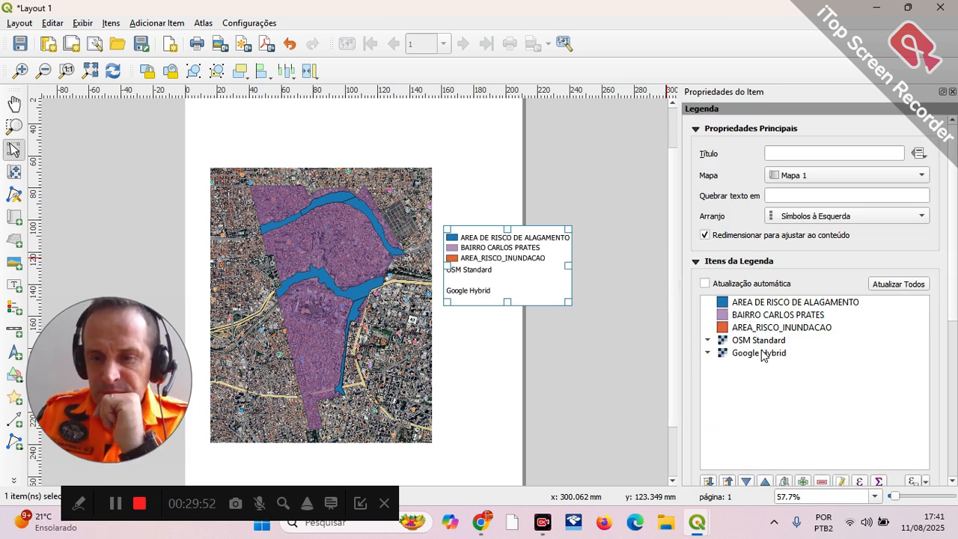
click(771, 330)
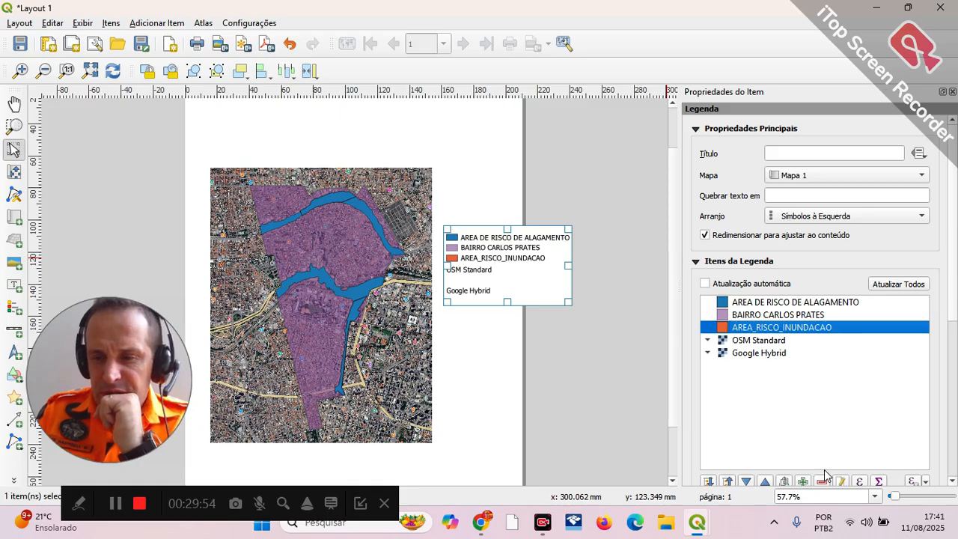
click(823, 480)
click(775, 335)
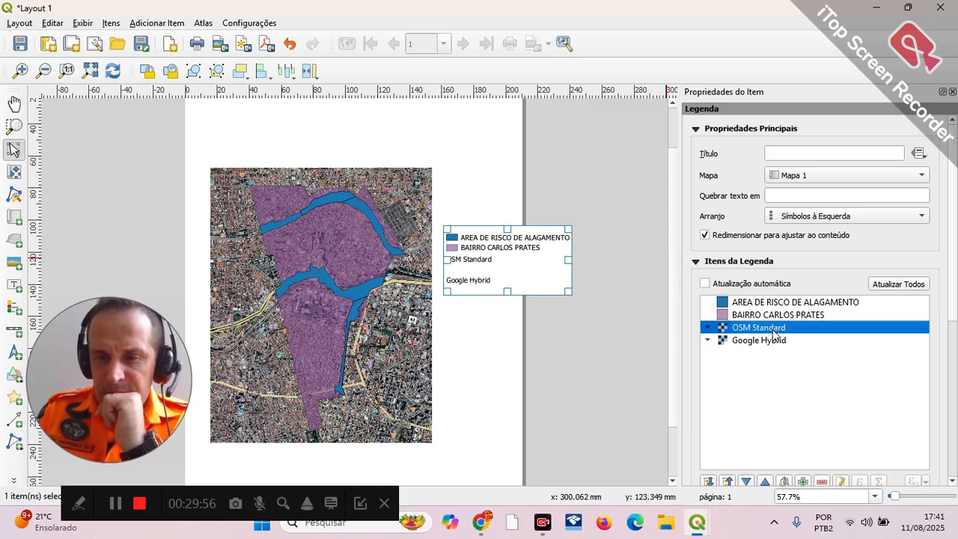
click(822, 482)
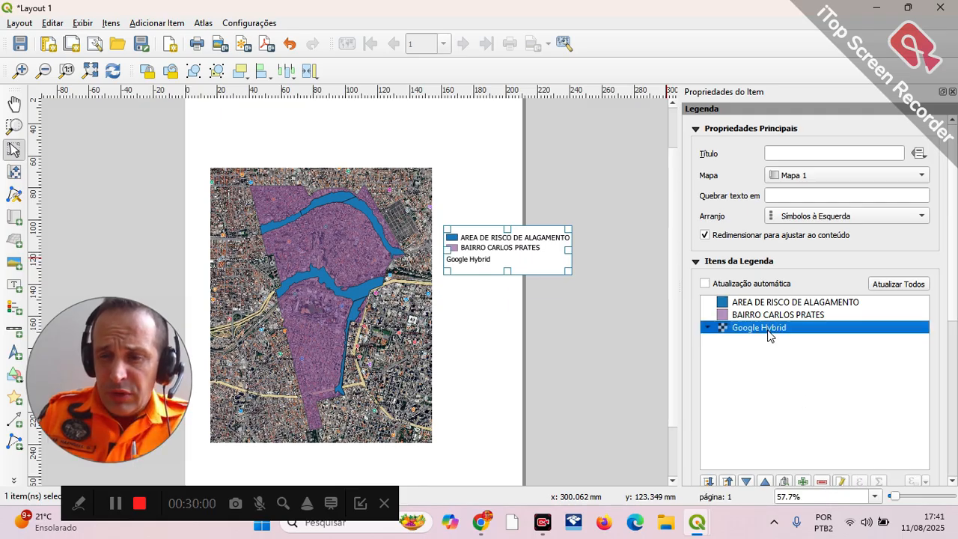
Step: Rename the Google Hybrid legend entry as "BELO HORIZONTE"
double_click(769, 335)
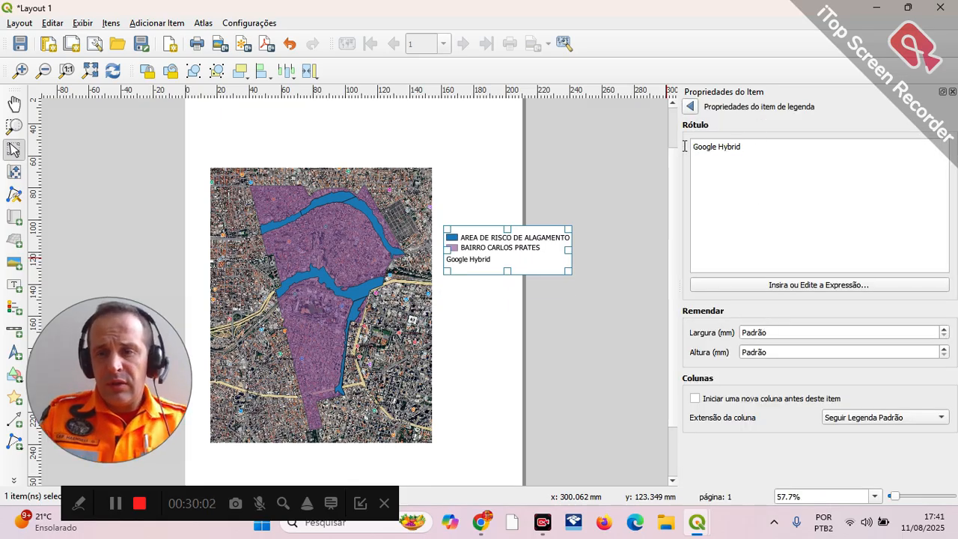
key(BackSpace)
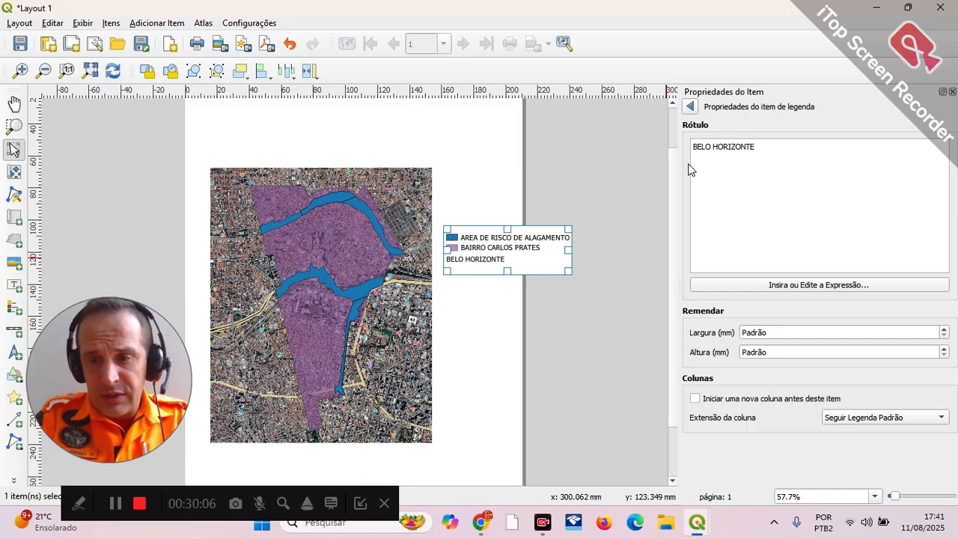
click(689, 108)
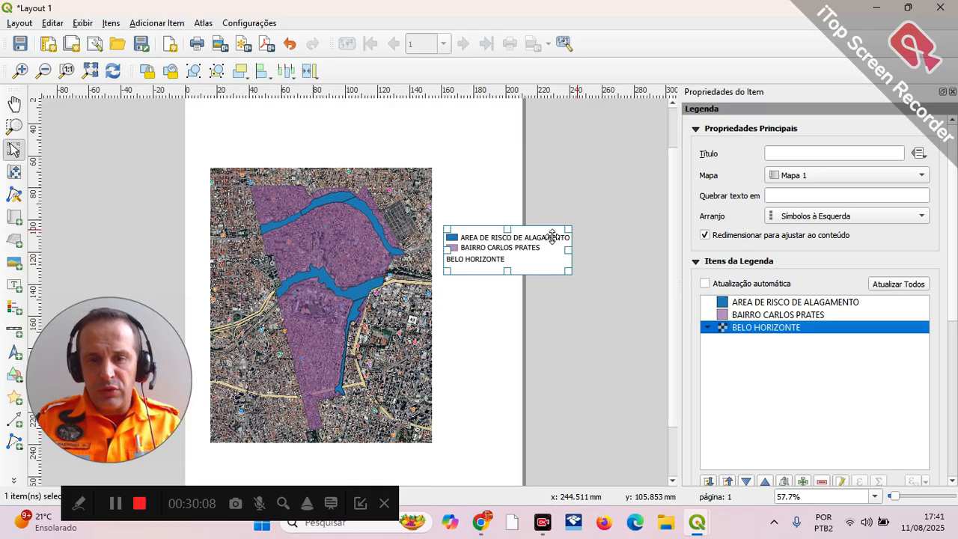
Step: Move the map close to the page's left edge and place the legend below it in the page's lower-left corner
drag(285, 305, 267, 321)
click(481, 261)
drag(481, 261, 473, 264)
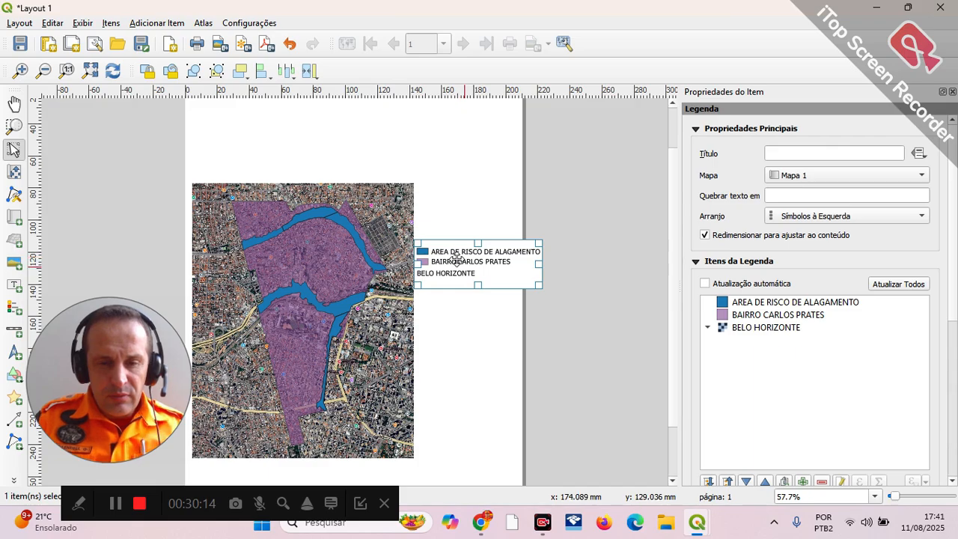
drag(323, 260, 323, 242)
drag(504, 263, 292, 452)
scroll(425, 383, down, 1)
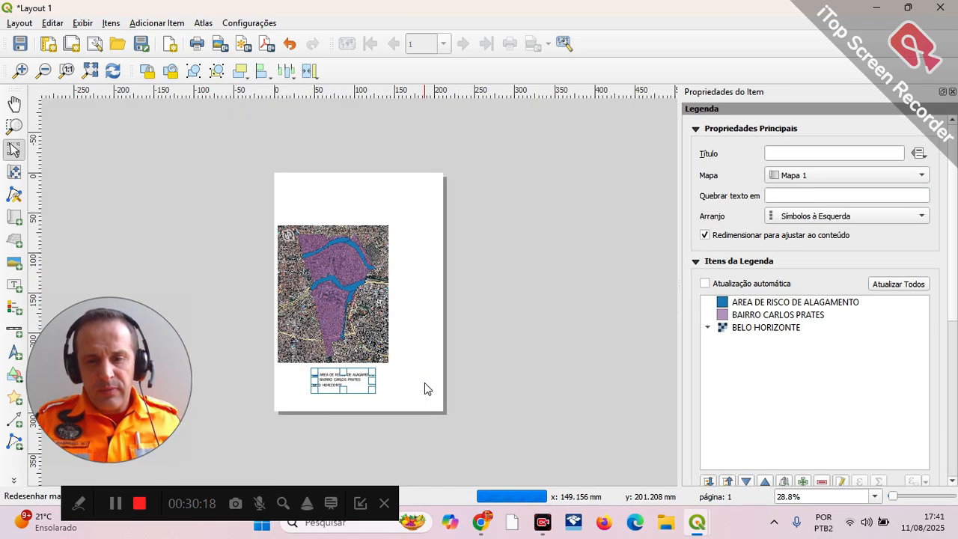
drag(339, 374, 306, 390)
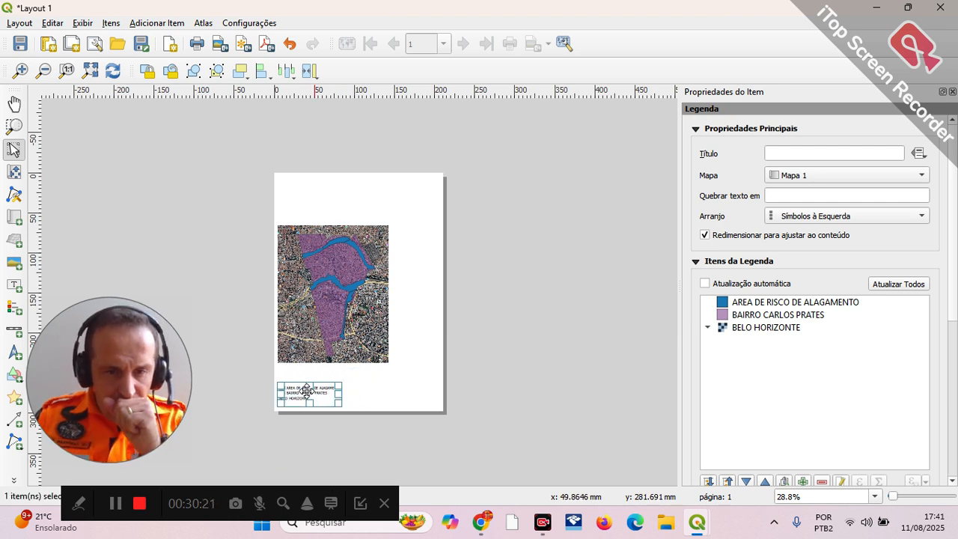
Step: Give the legend the title "LEGENDA:"
click(800, 154)
text(LEGENDA:)
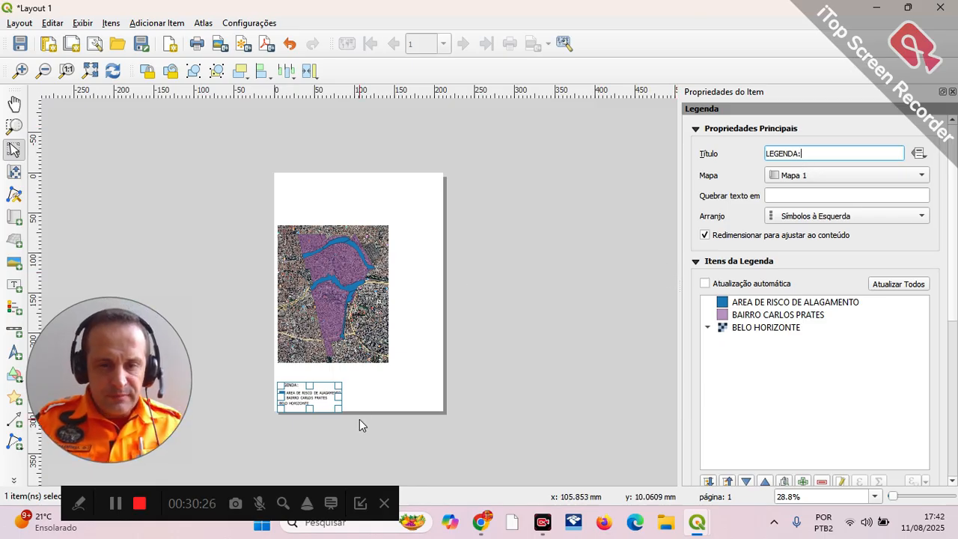
click(389, 378)
Step: Enlarge the map frame to nearly the full page width, about 187 mm, keeping it above the legend
click(385, 365)
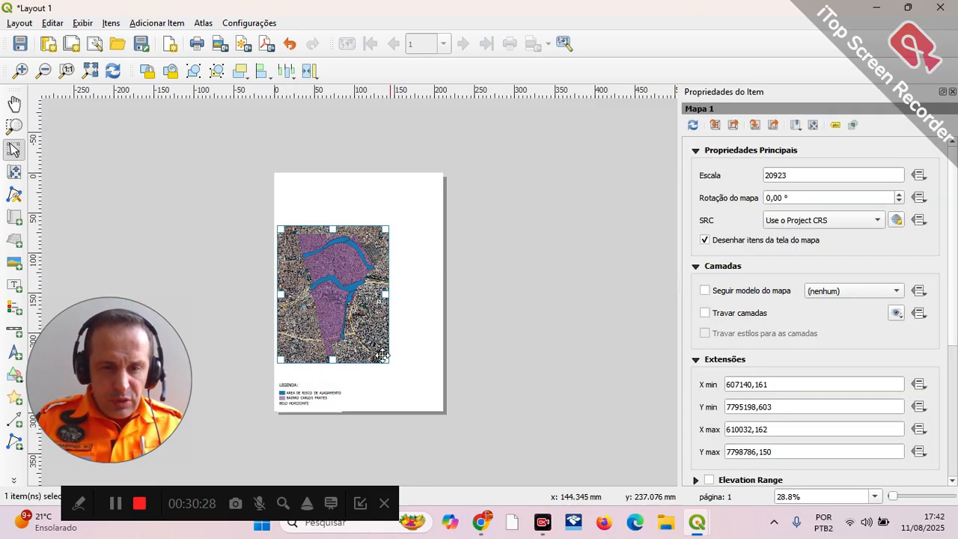
drag(393, 364, 420, 371)
scroll(382, 298, up, 1)
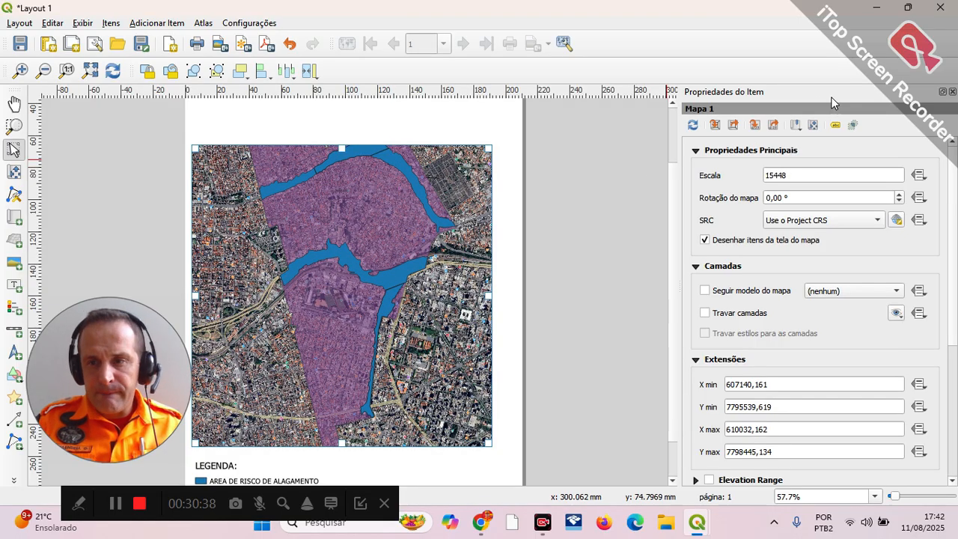
Step: Set the map item's scale to 20896 and shift its content so the purple neighborhood sits near the middle of the frame
key(c)
scroll(274, 283, down, 2)
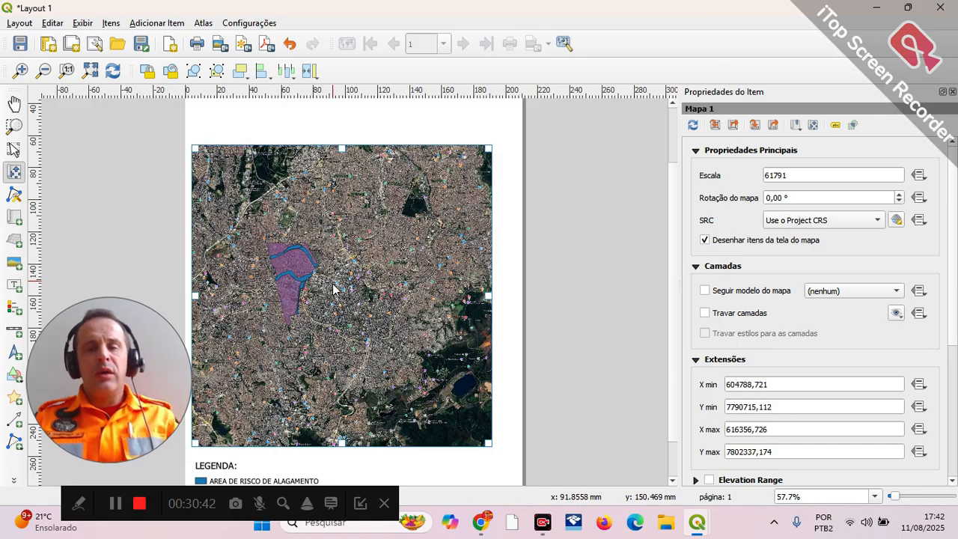
scroll(291, 278, up, 1)
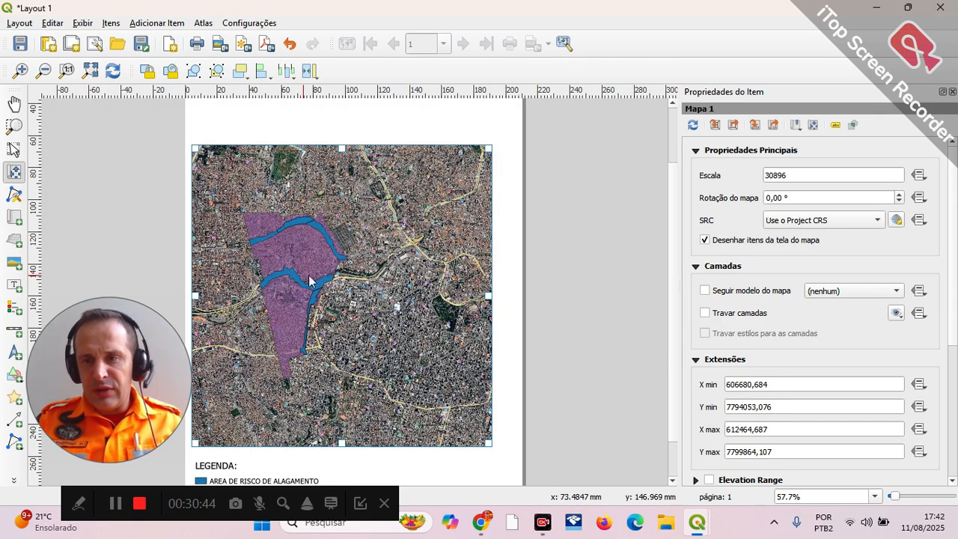
click(766, 172)
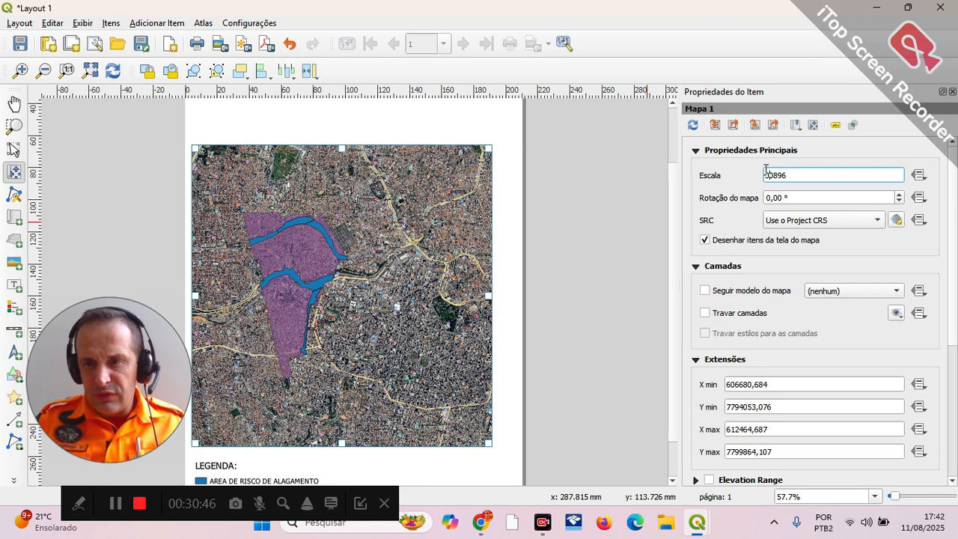
key(Delete)
text(2)
key(Return)
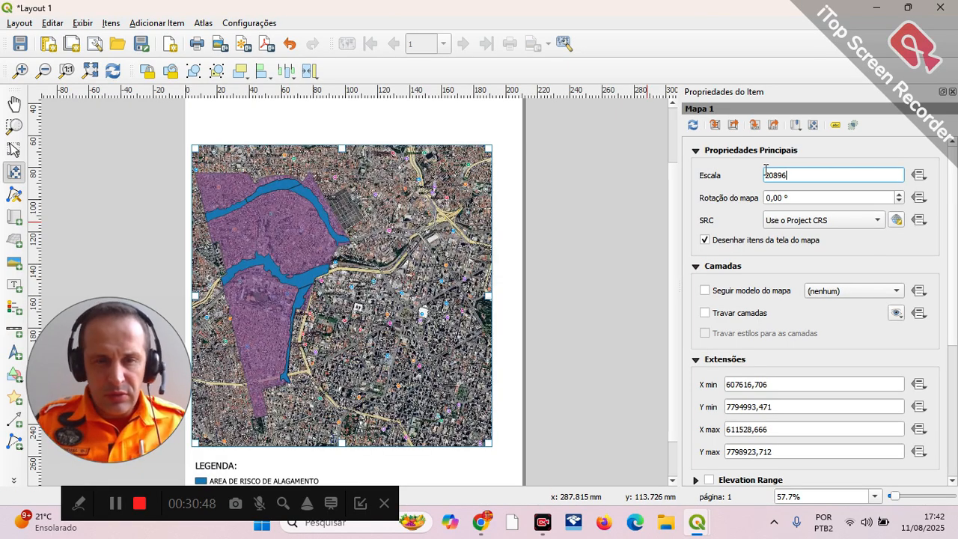
drag(279, 327, 344, 323)
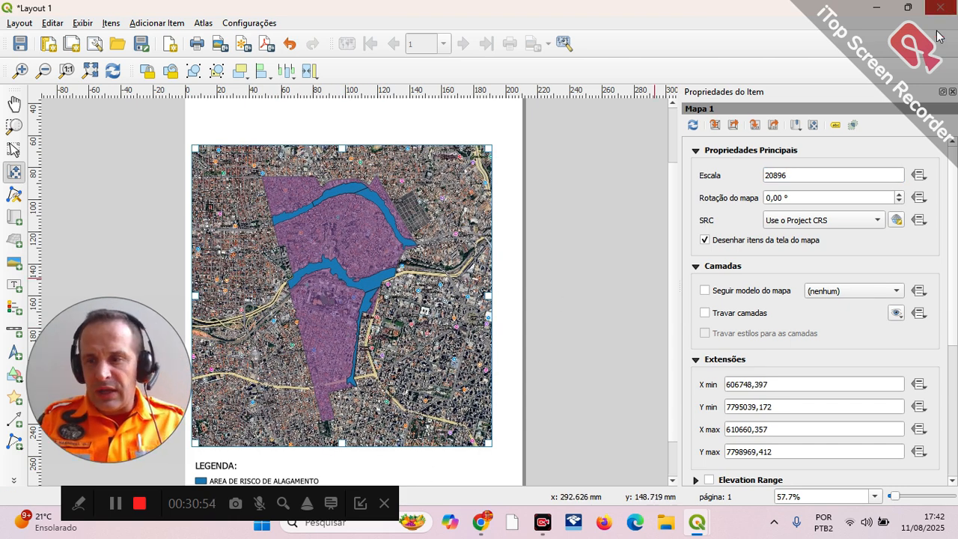
Step: Add a scale bar and a north arrow below the map, side by side to the right of the legend
drag(300, 491, 759, 446)
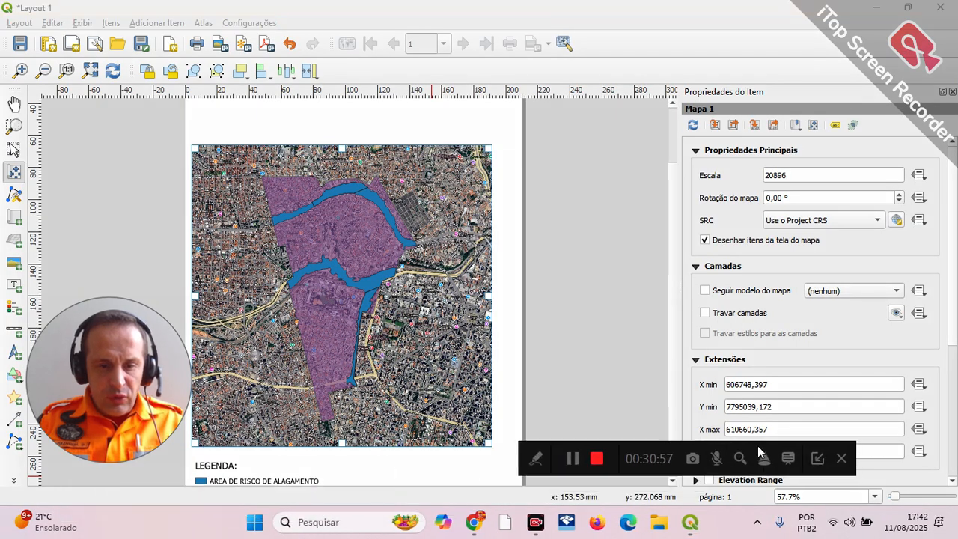
click(14, 329)
drag(329, 455, 399, 484)
click(14, 352)
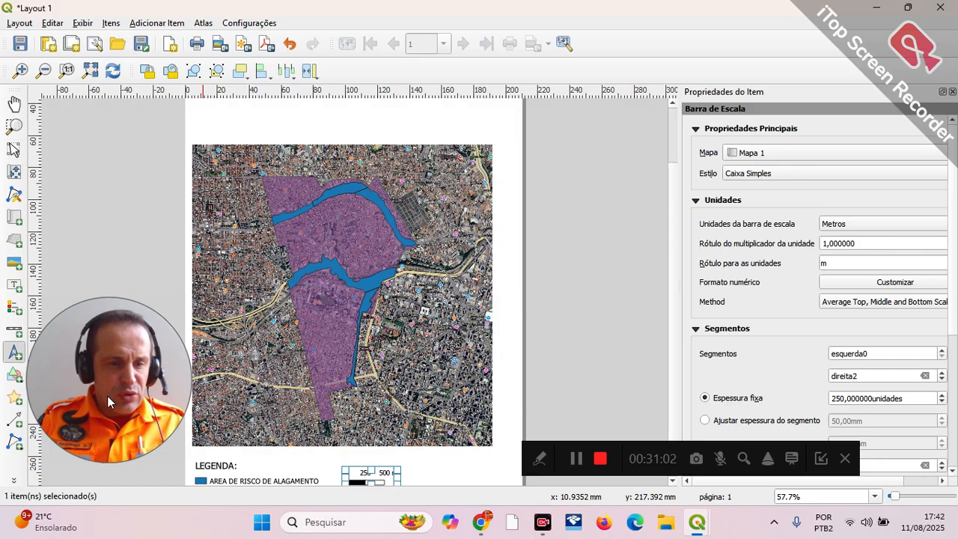
drag(429, 465, 493, 487)
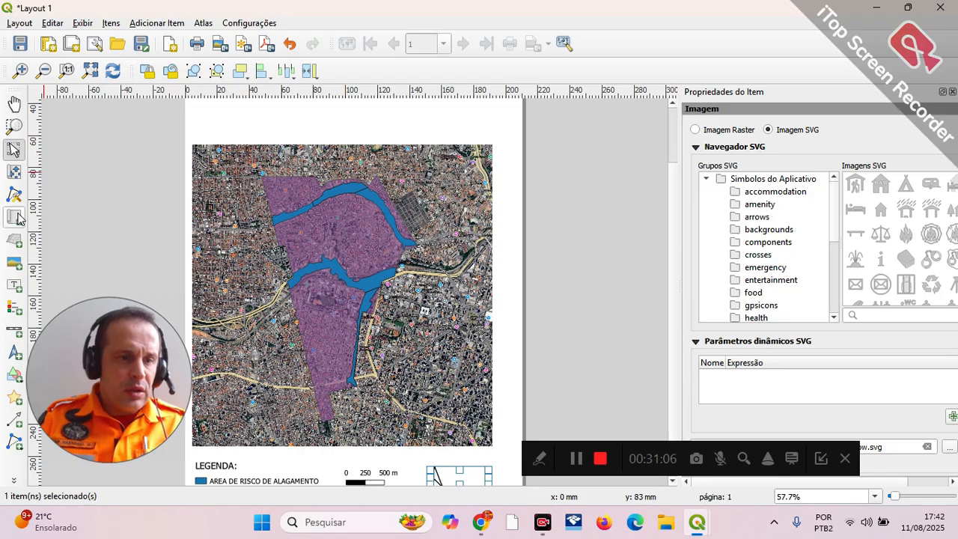
Step: Add a label above the map reading "AREA DE RISCO DE ALAGEMNTO NO BAIRRO CARLOS PRATES EM BELO HORIZONTE-MG"
click(14, 285)
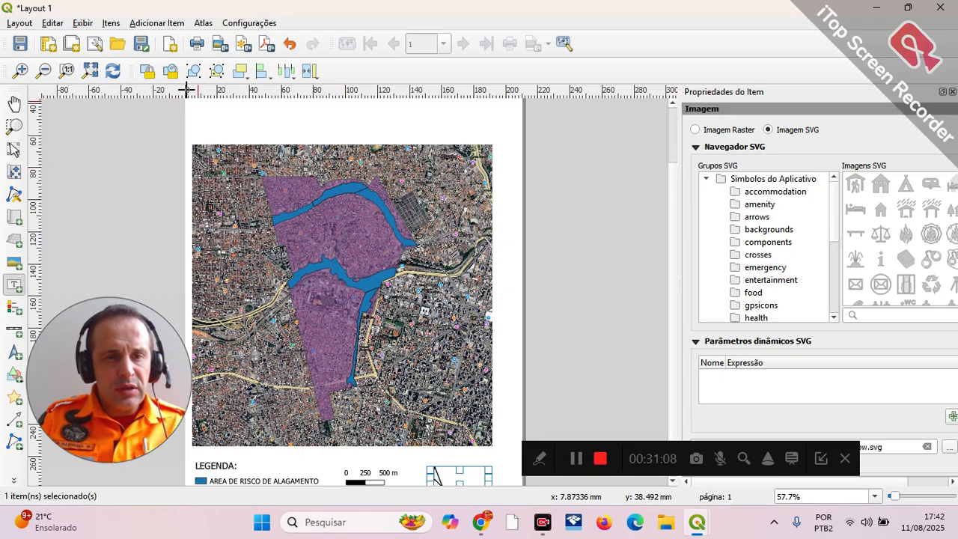
drag(198, 103, 491, 138)
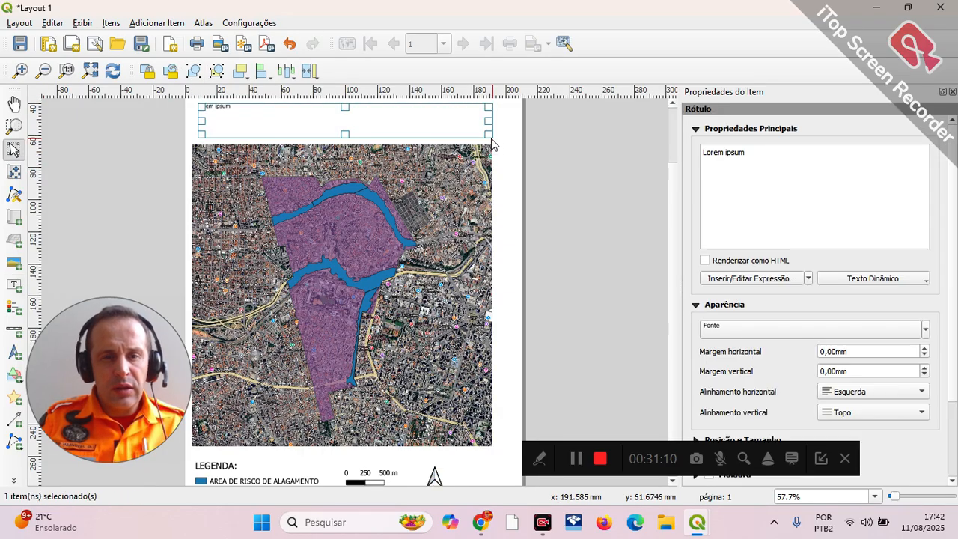
click(744, 144)
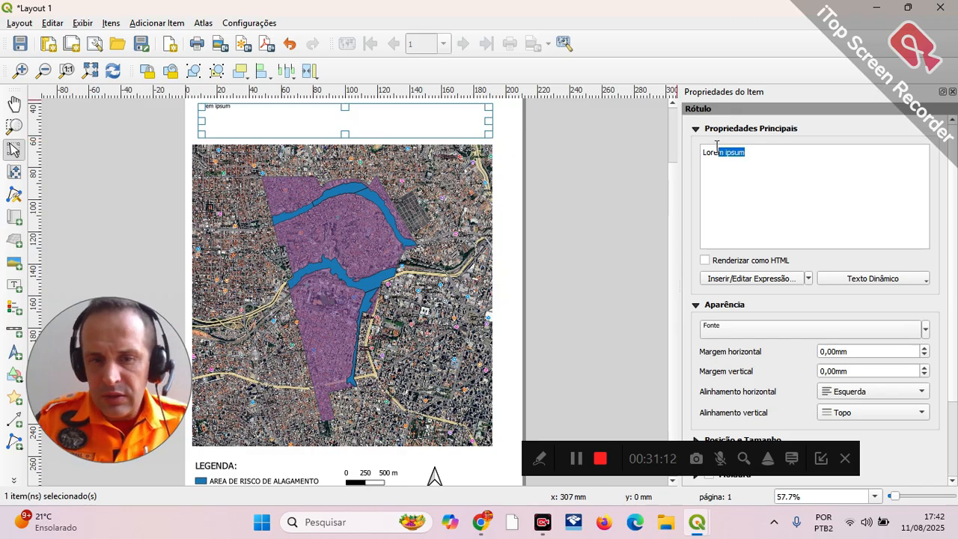
drag(717, 146, 653, 156)
text(A)
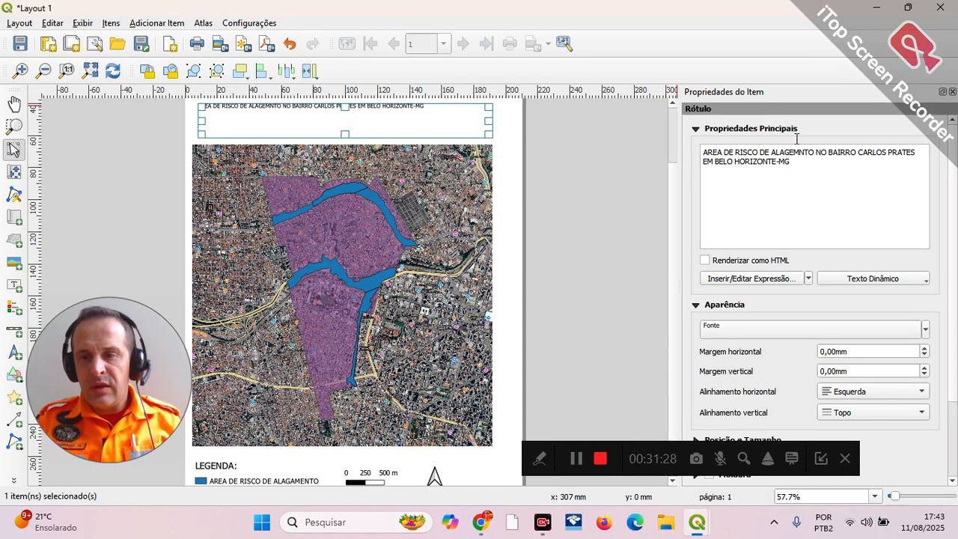
key(ctrl+a)
click(805, 182)
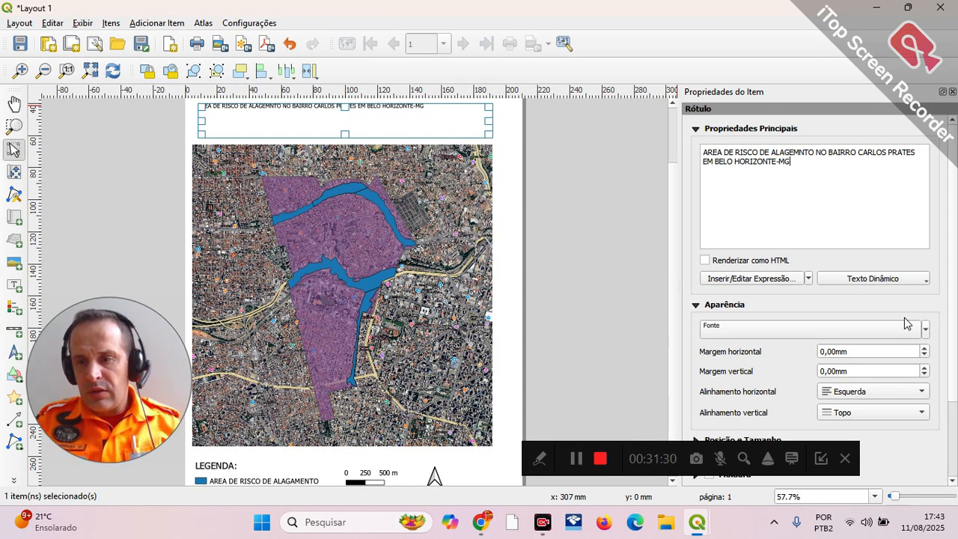
Step: Set the title label's font size to 22 points
click(925, 330)
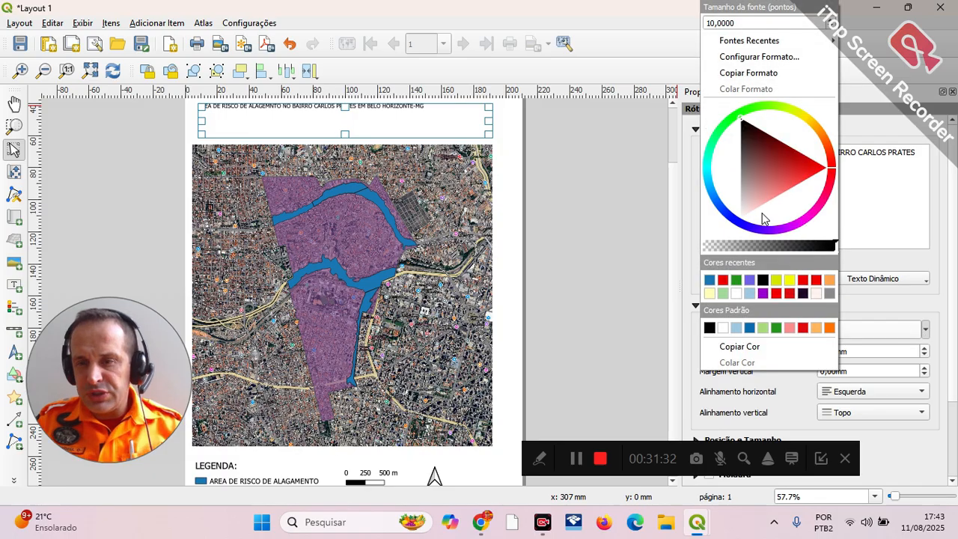
scroll(831, 24, up, 9)
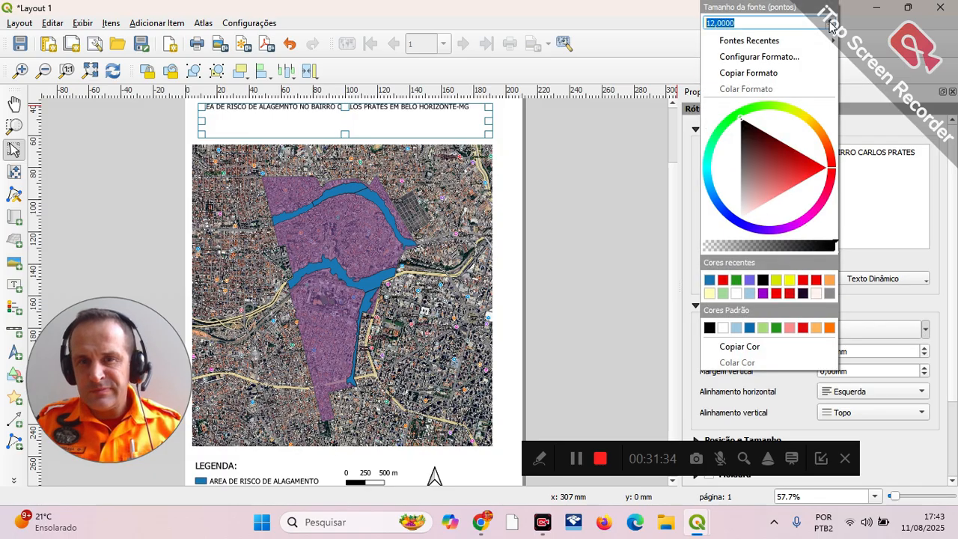
scroll(831, 27, up, 3)
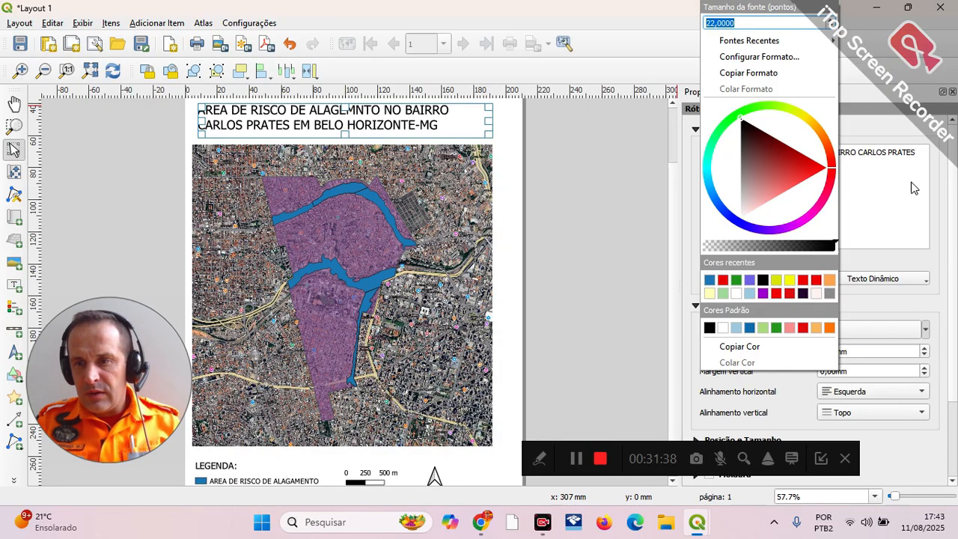
click(941, 179)
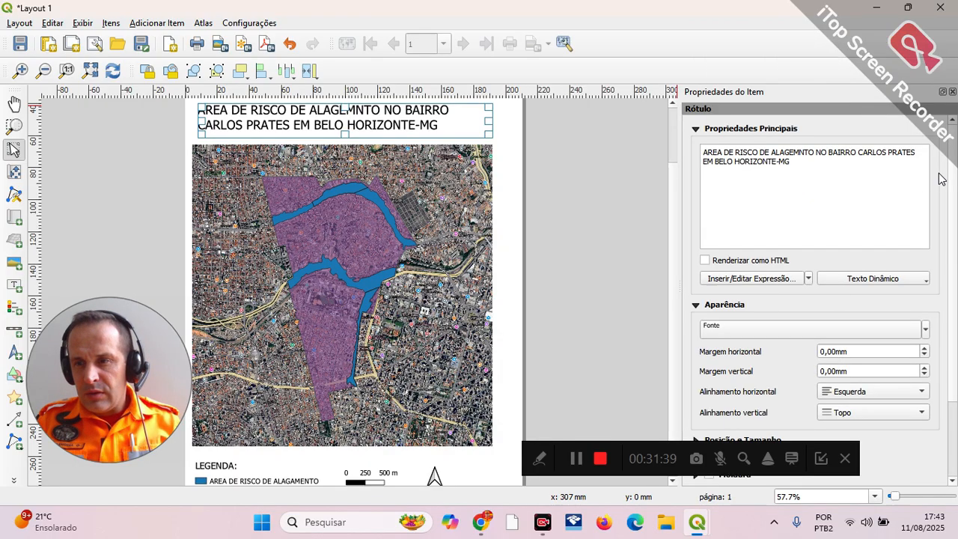
Step: Centre the title text both horizontally and vertically within its label
click(923, 392)
click(890, 405)
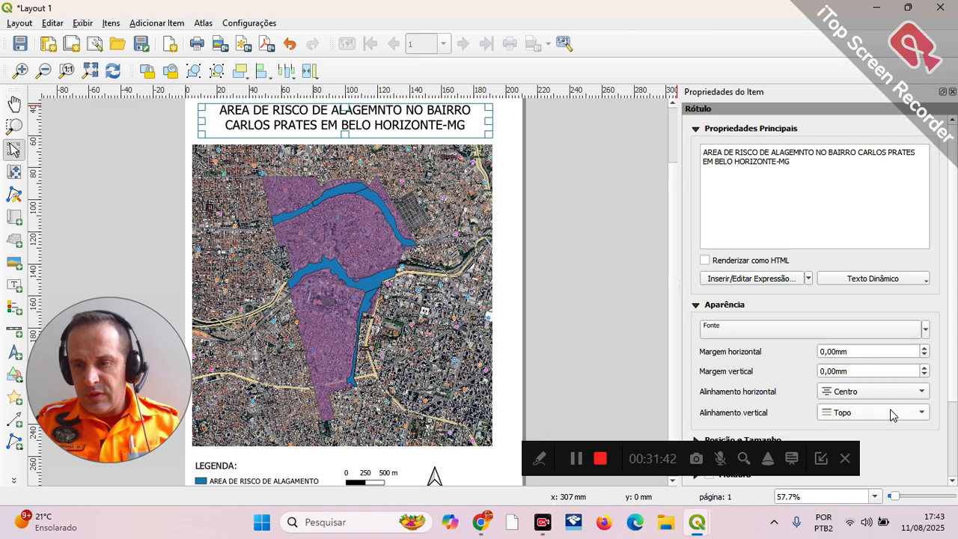
click(894, 412)
click(890, 425)
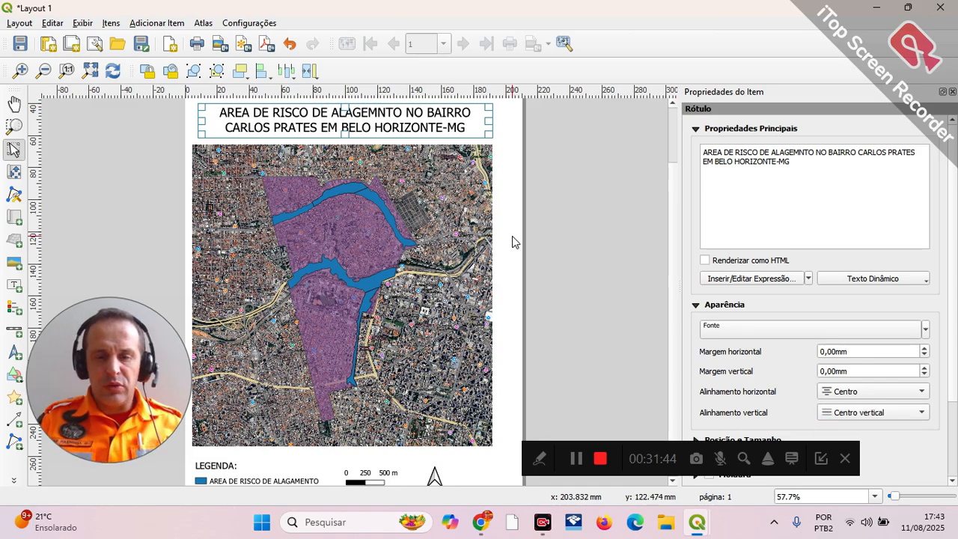
click(513, 267)
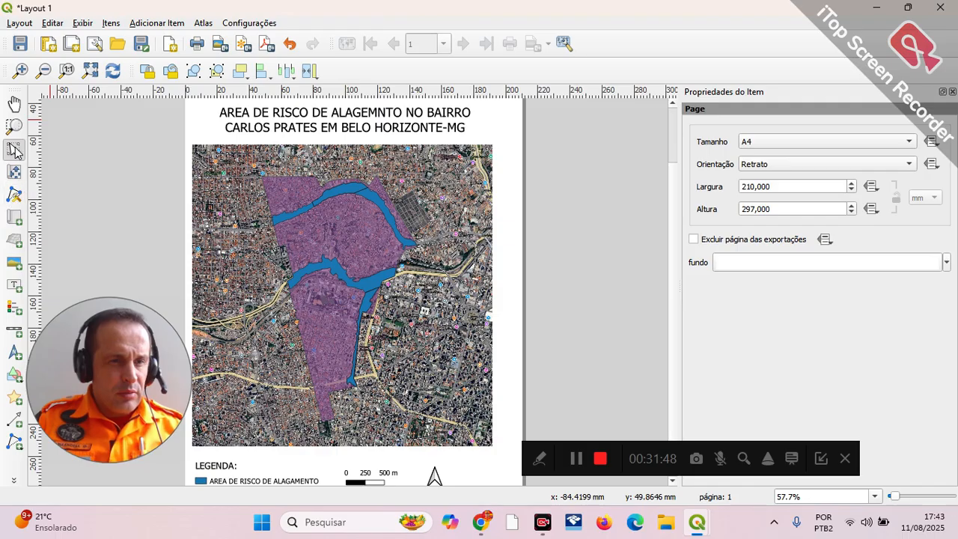
Step: Centre the map frame across the page width and move both the title and the map frame farther up
drag(433, 195, 444, 195)
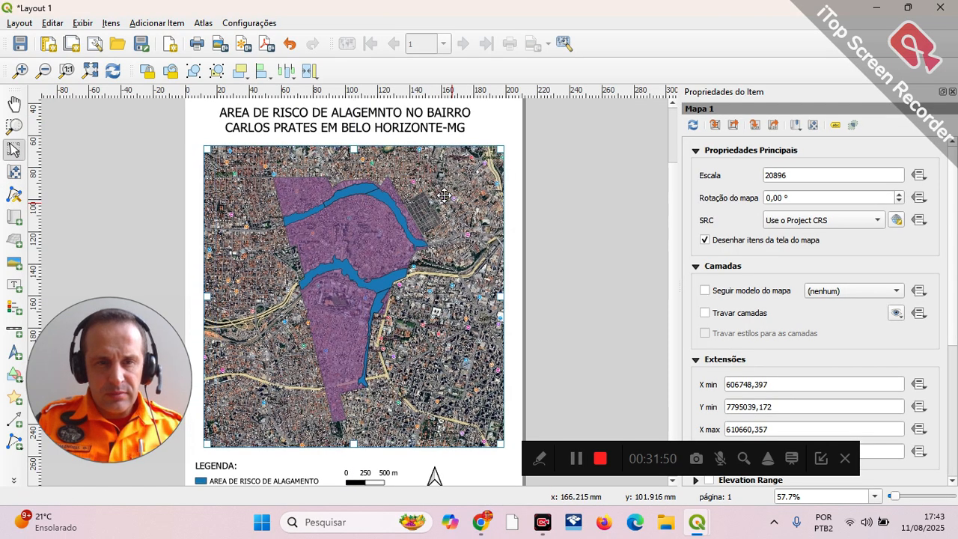
scroll(450, 370, down, 1)
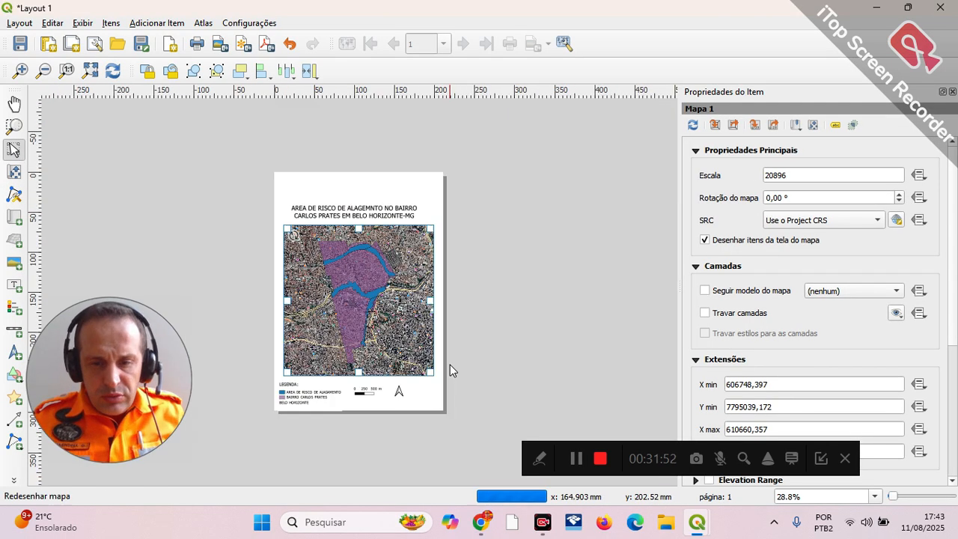
click(340, 204)
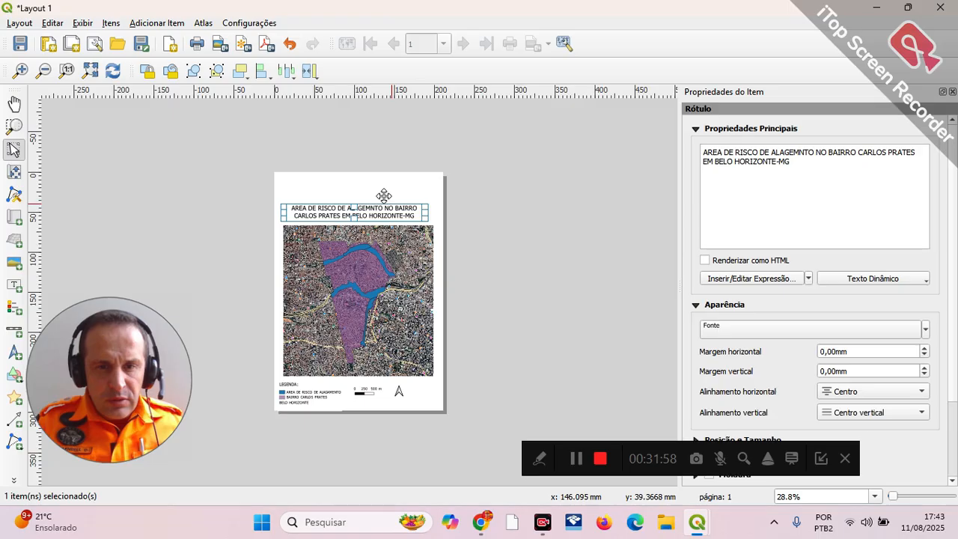
drag(383, 195, 389, 181)
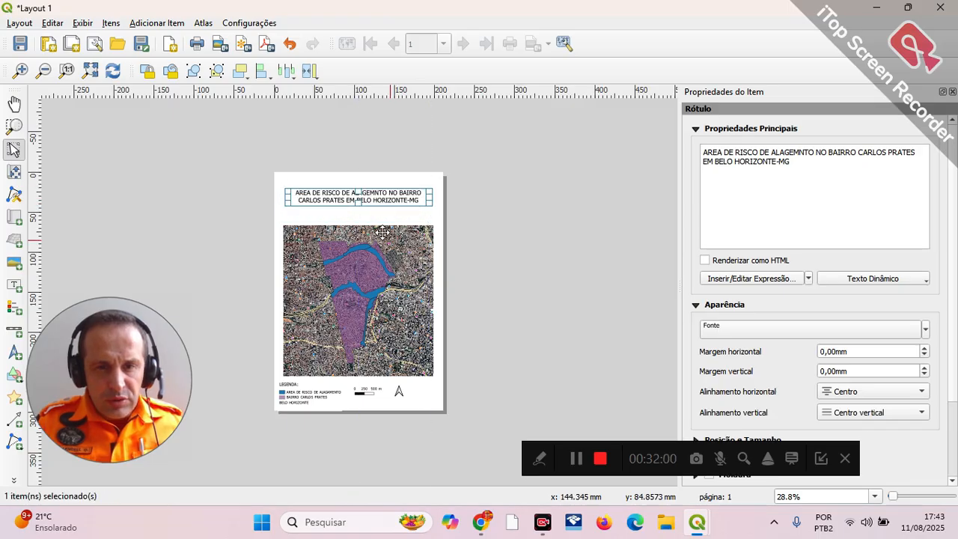
drag(382, 233, 370, 223)
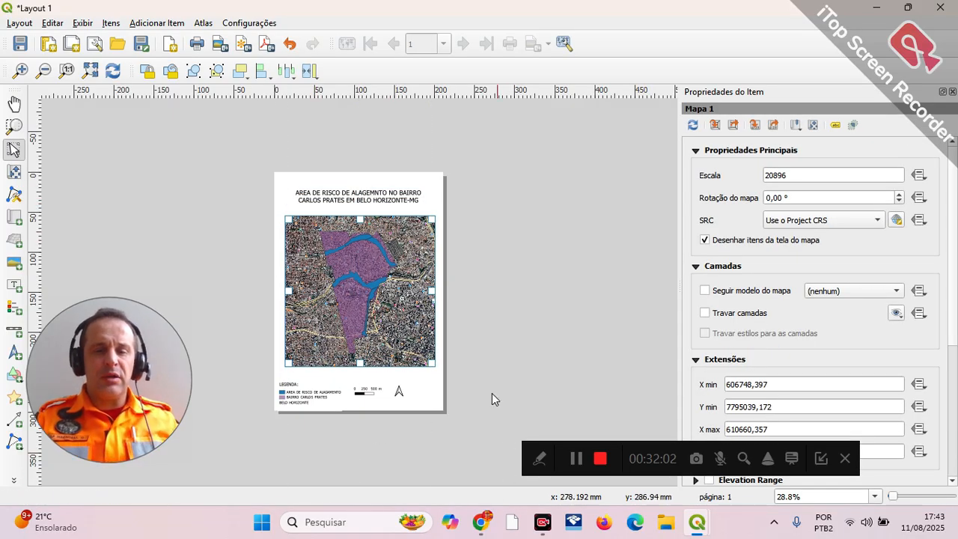
Step: Reposition the legend, scale bar and north arrow beneath the map, and shift the title left to free room beside it
drag(297, 379, 307, 369)
drag(363, 383, 408, 384)
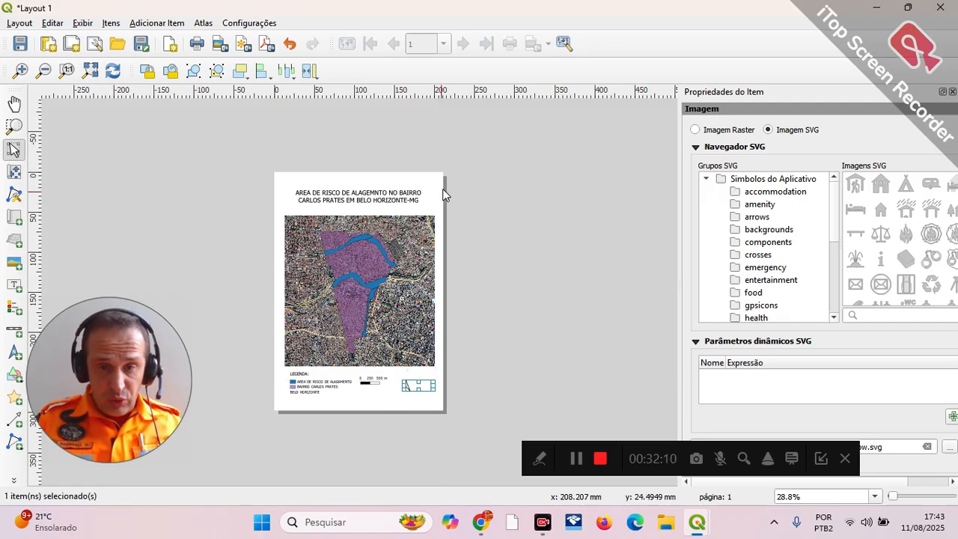
drag(381, 187, 365, 187)
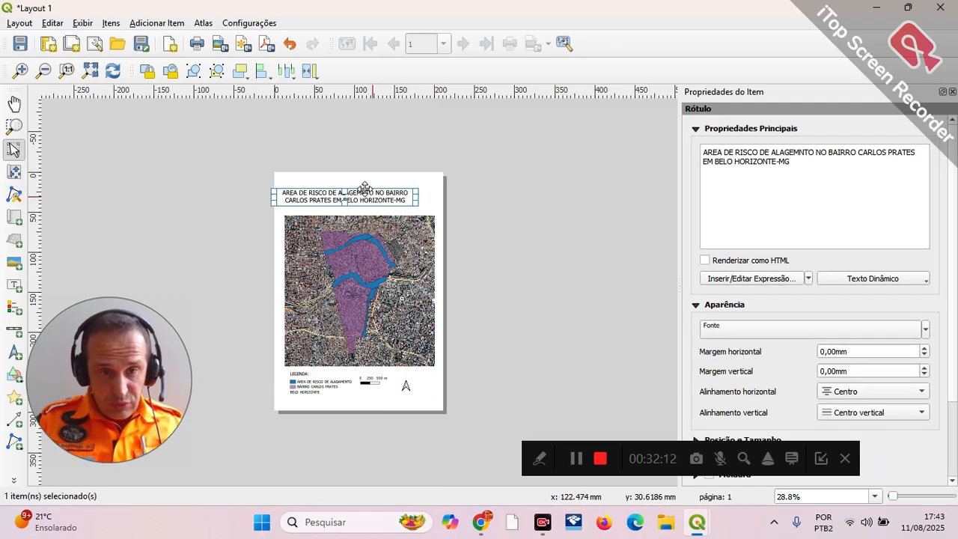
Step: Add the raster image bm.jpg from Área de Trabalho to the right of the title and enlarge it to fill the space above the map
click(13, 263)
drag(418, 190, 440, 213)
click(709, 129)
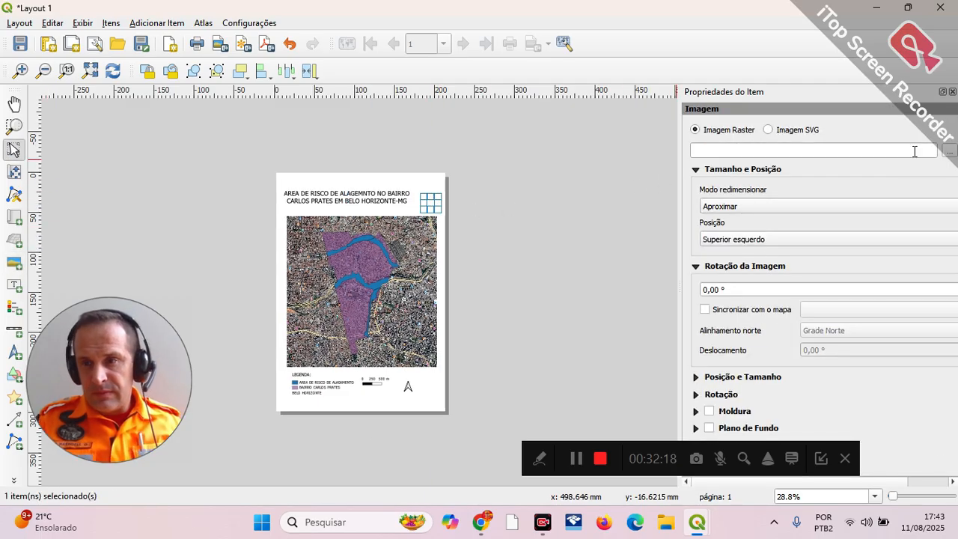
click(949, 151)
scroll(389, 225, down, 3)
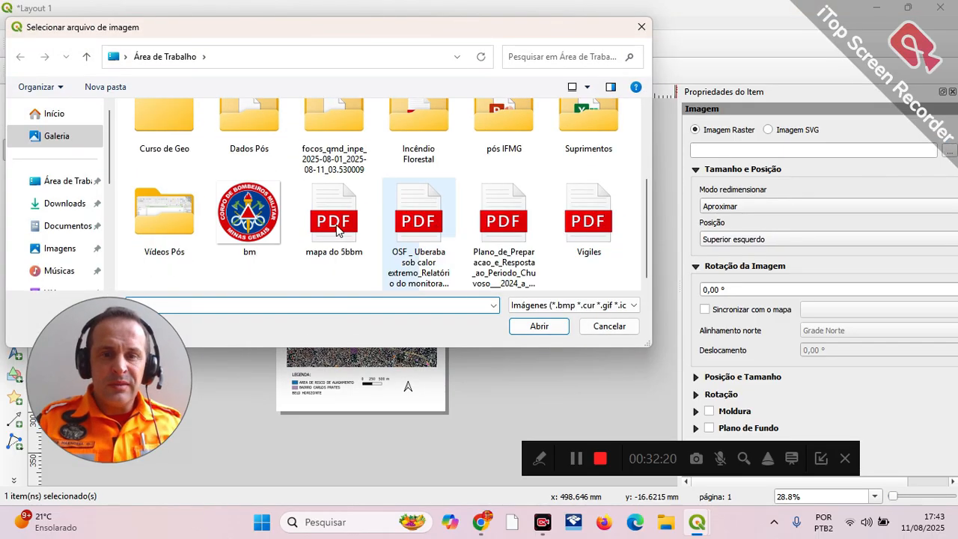
click(249, 214)
click(539, 327)
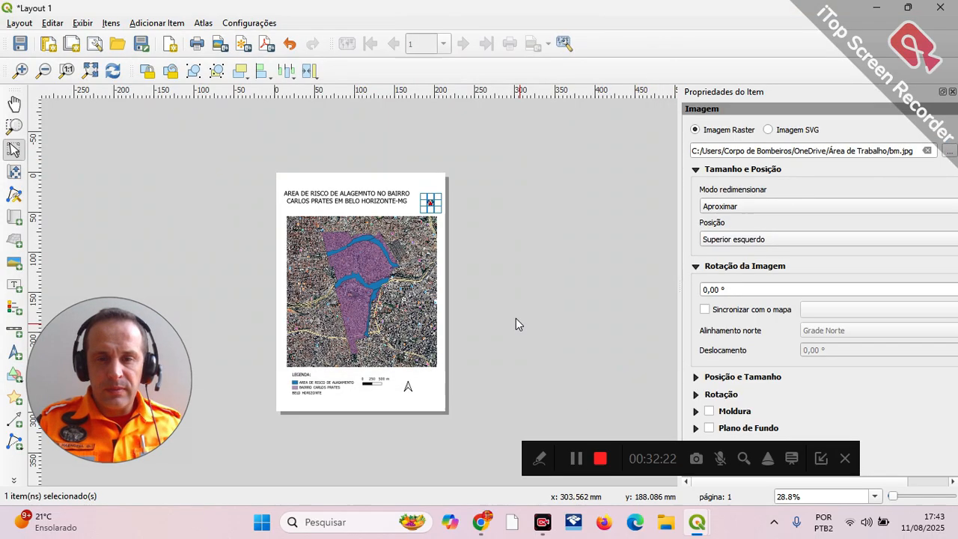
drag(411, 192, 413, 180)
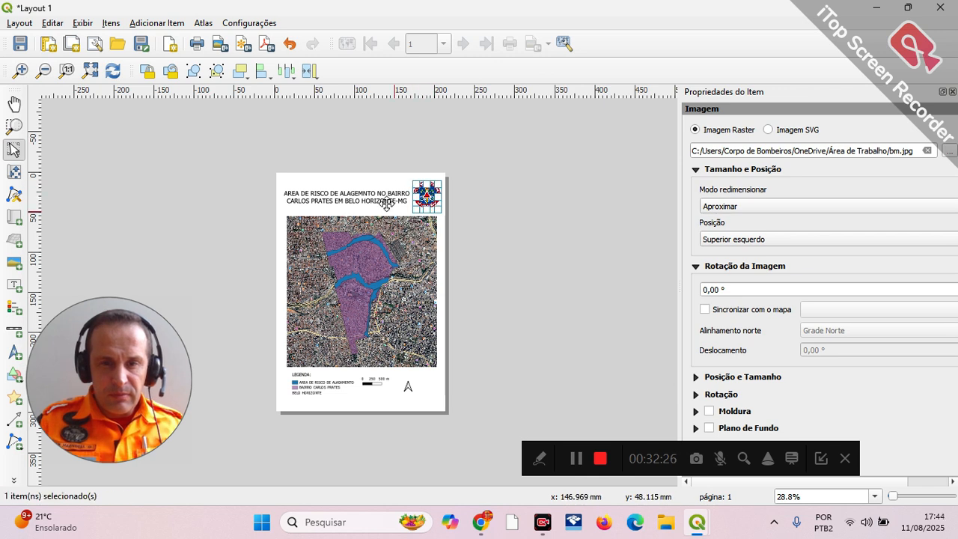
click(385, 199)
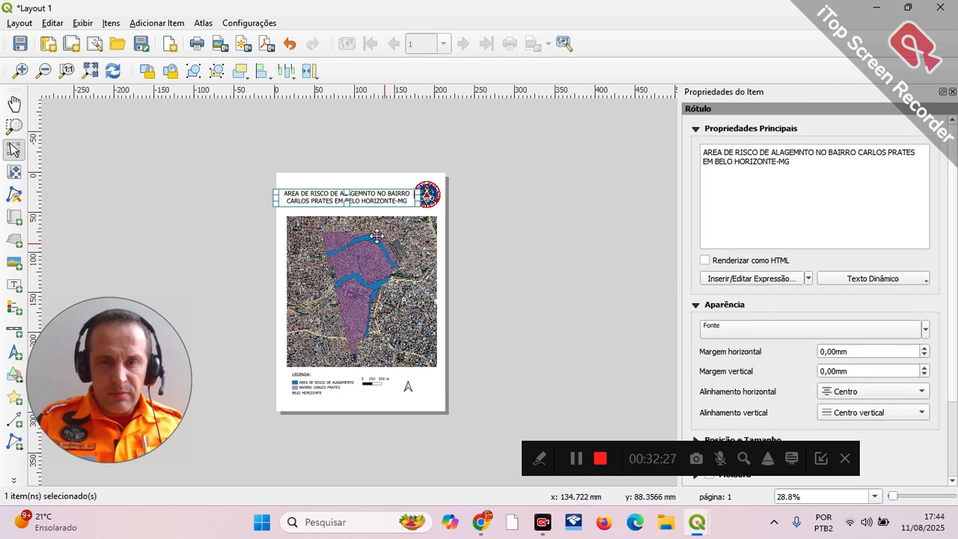
Step: Export the layout as a PDF named Layout 1 in the Dados Pós folder, with Create Geospatial PDF enabled
click(20, 23)
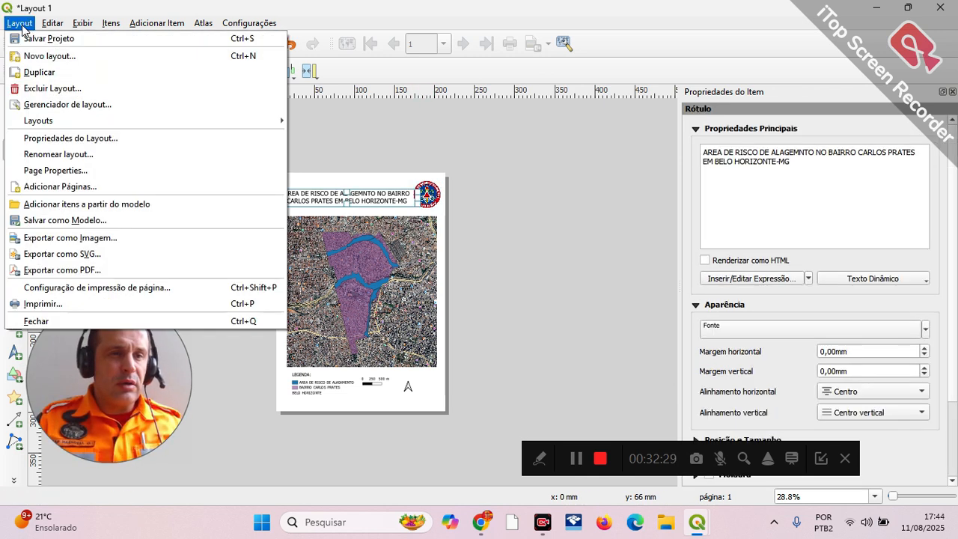
click(122, 269)
click(214, 268)
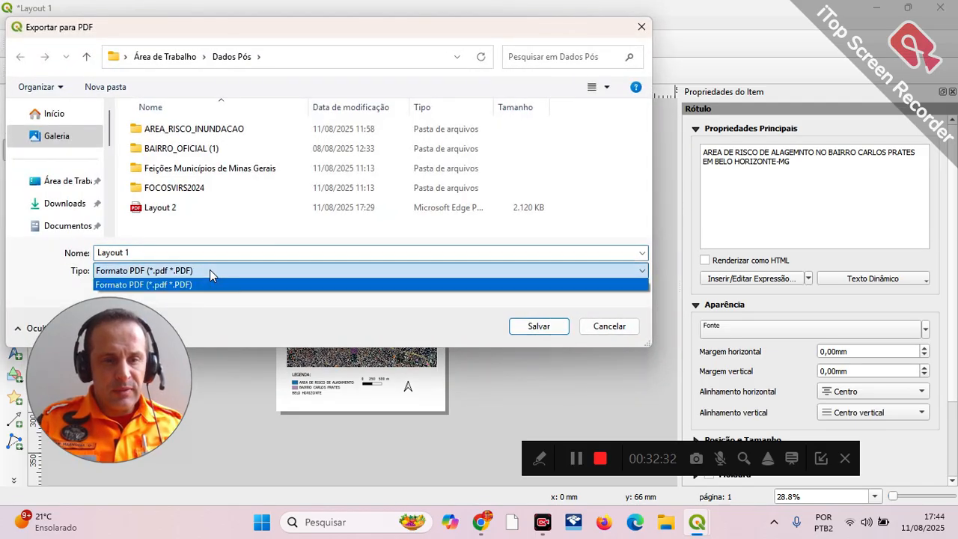
click(209, 269)
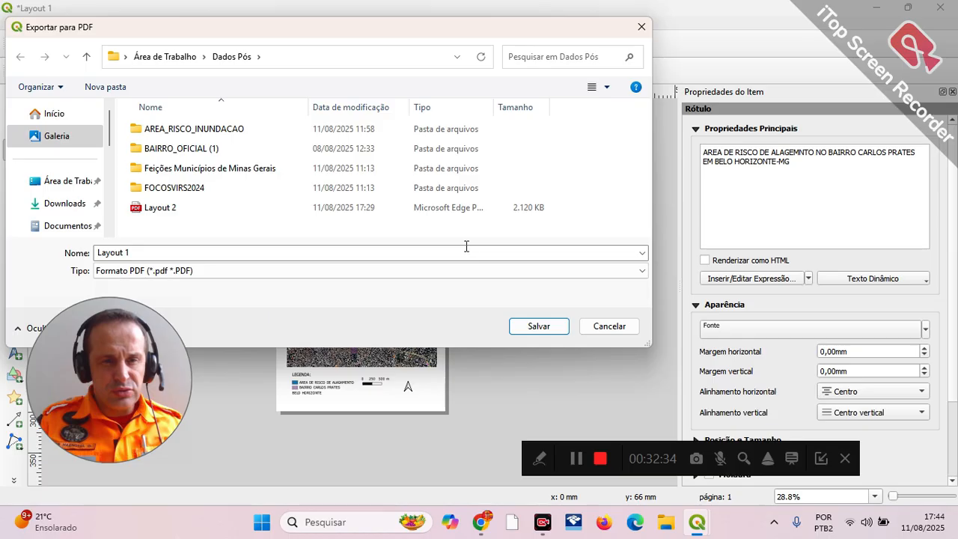
click(539, 326)
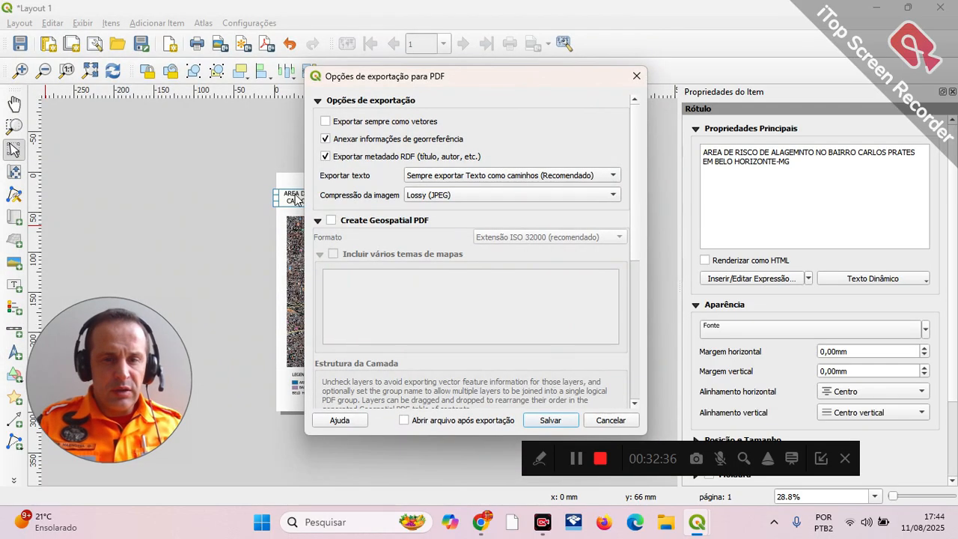
click(330, 221)
click(561, 425)
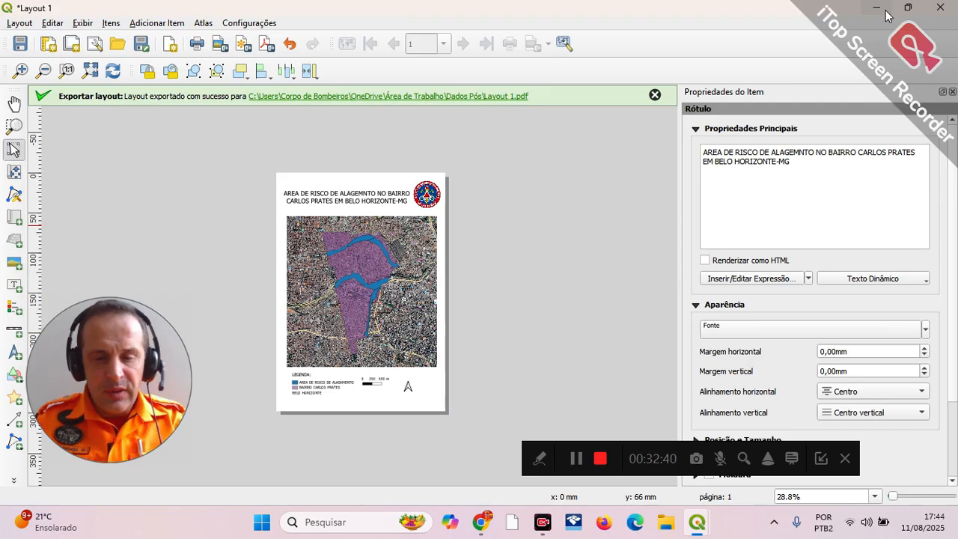
Step: Minimize the layout and QGIS project windows to reach the desktop
key(alt+Tab)
key(alt+Tab)
key(alt+Tab)
key(alt+Tab)
key(alt+Tab)
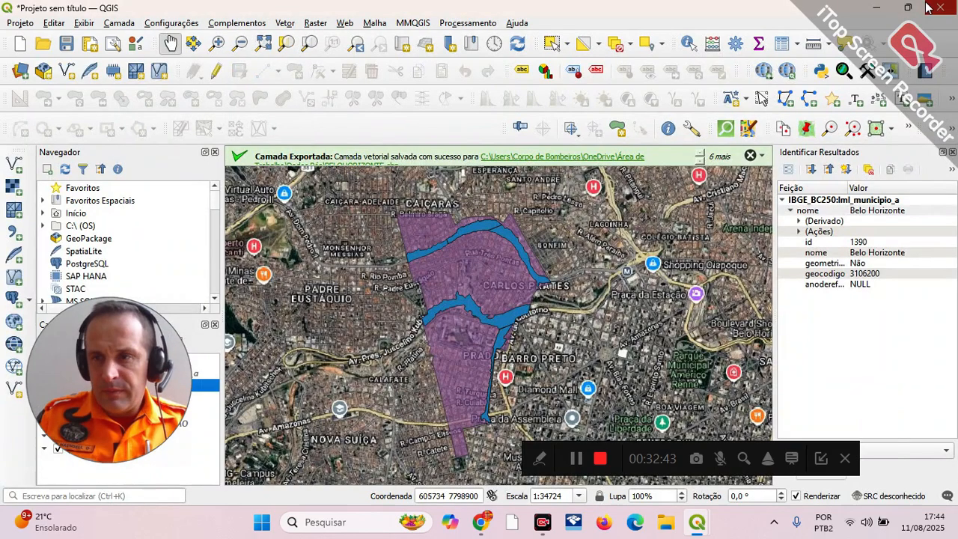
click(882, 7)
click(882, 7)
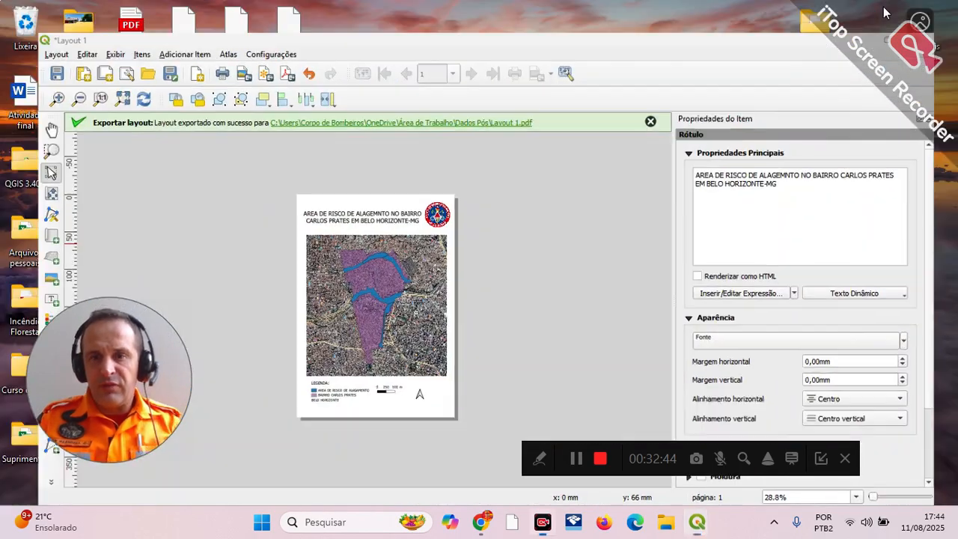
Step: Open the exported Layout 1 PDF from the Dados Pós folder and examine the full page
double_click(339, 432)
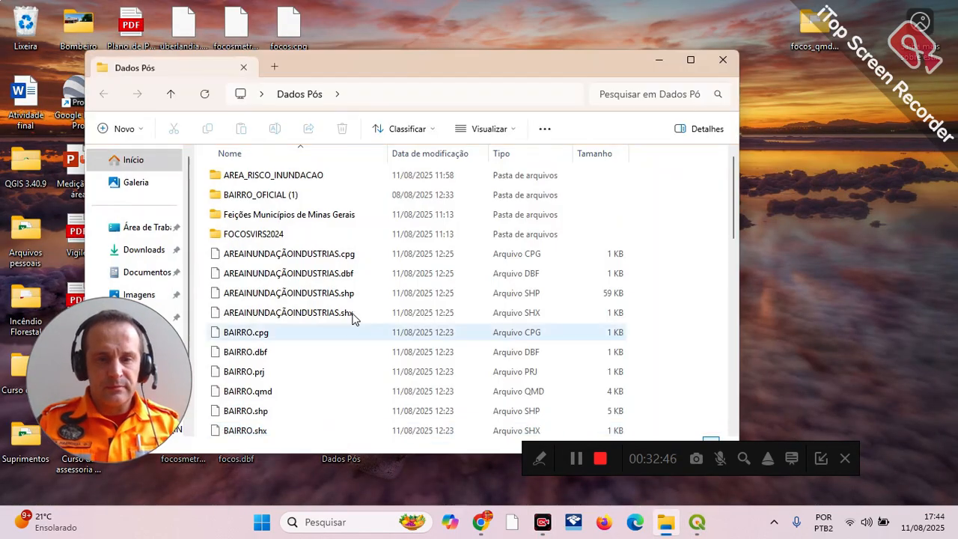
scroll(356, 317, down, 5)
double_click(258, 410)
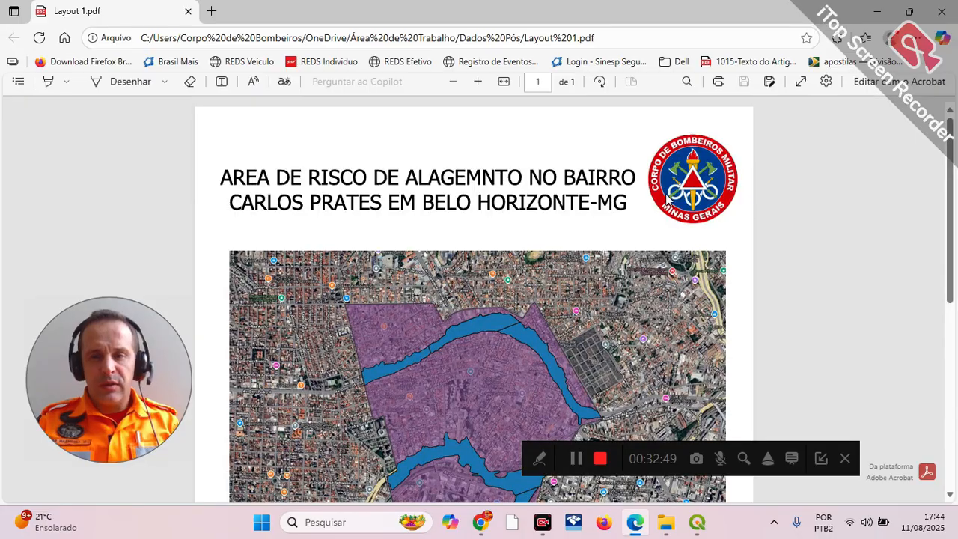
click(454, 89)
click(457, 89)
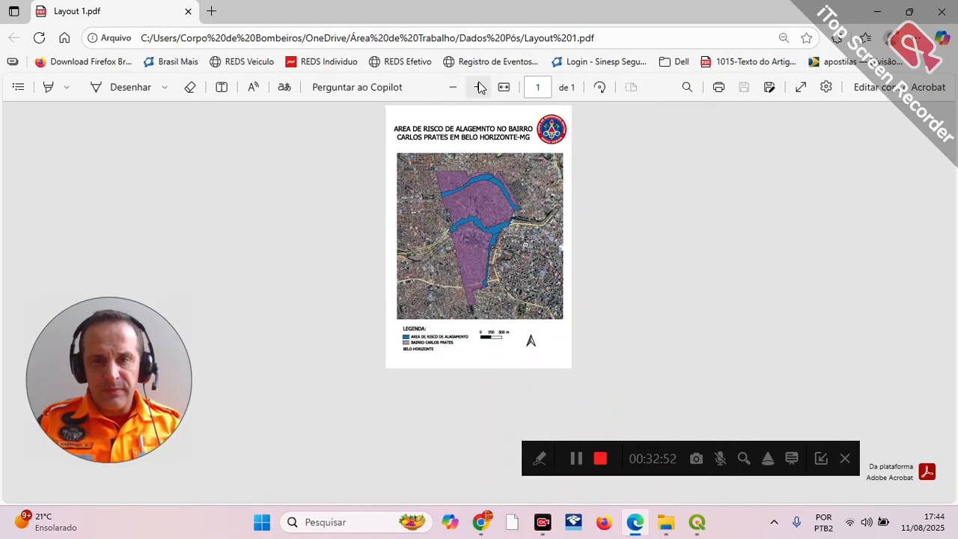
click(481, 88)
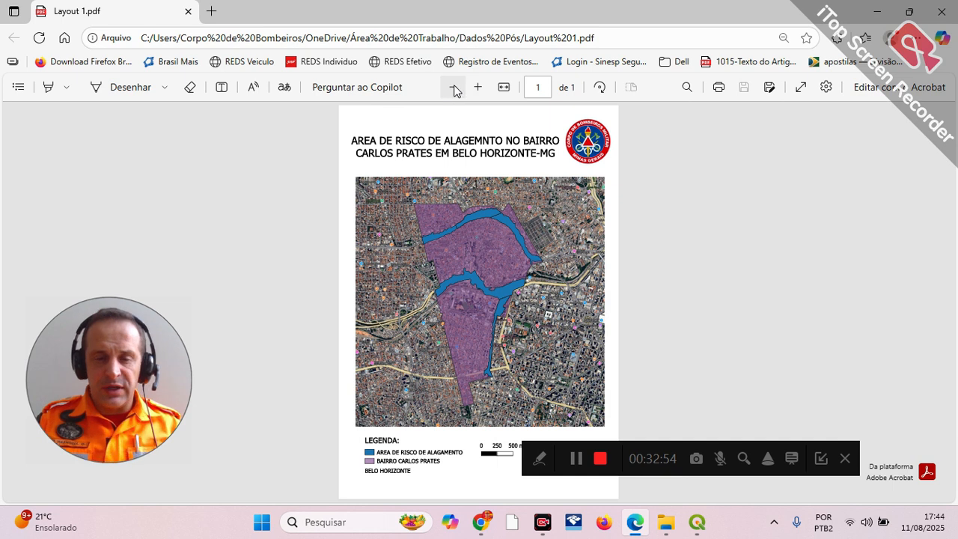